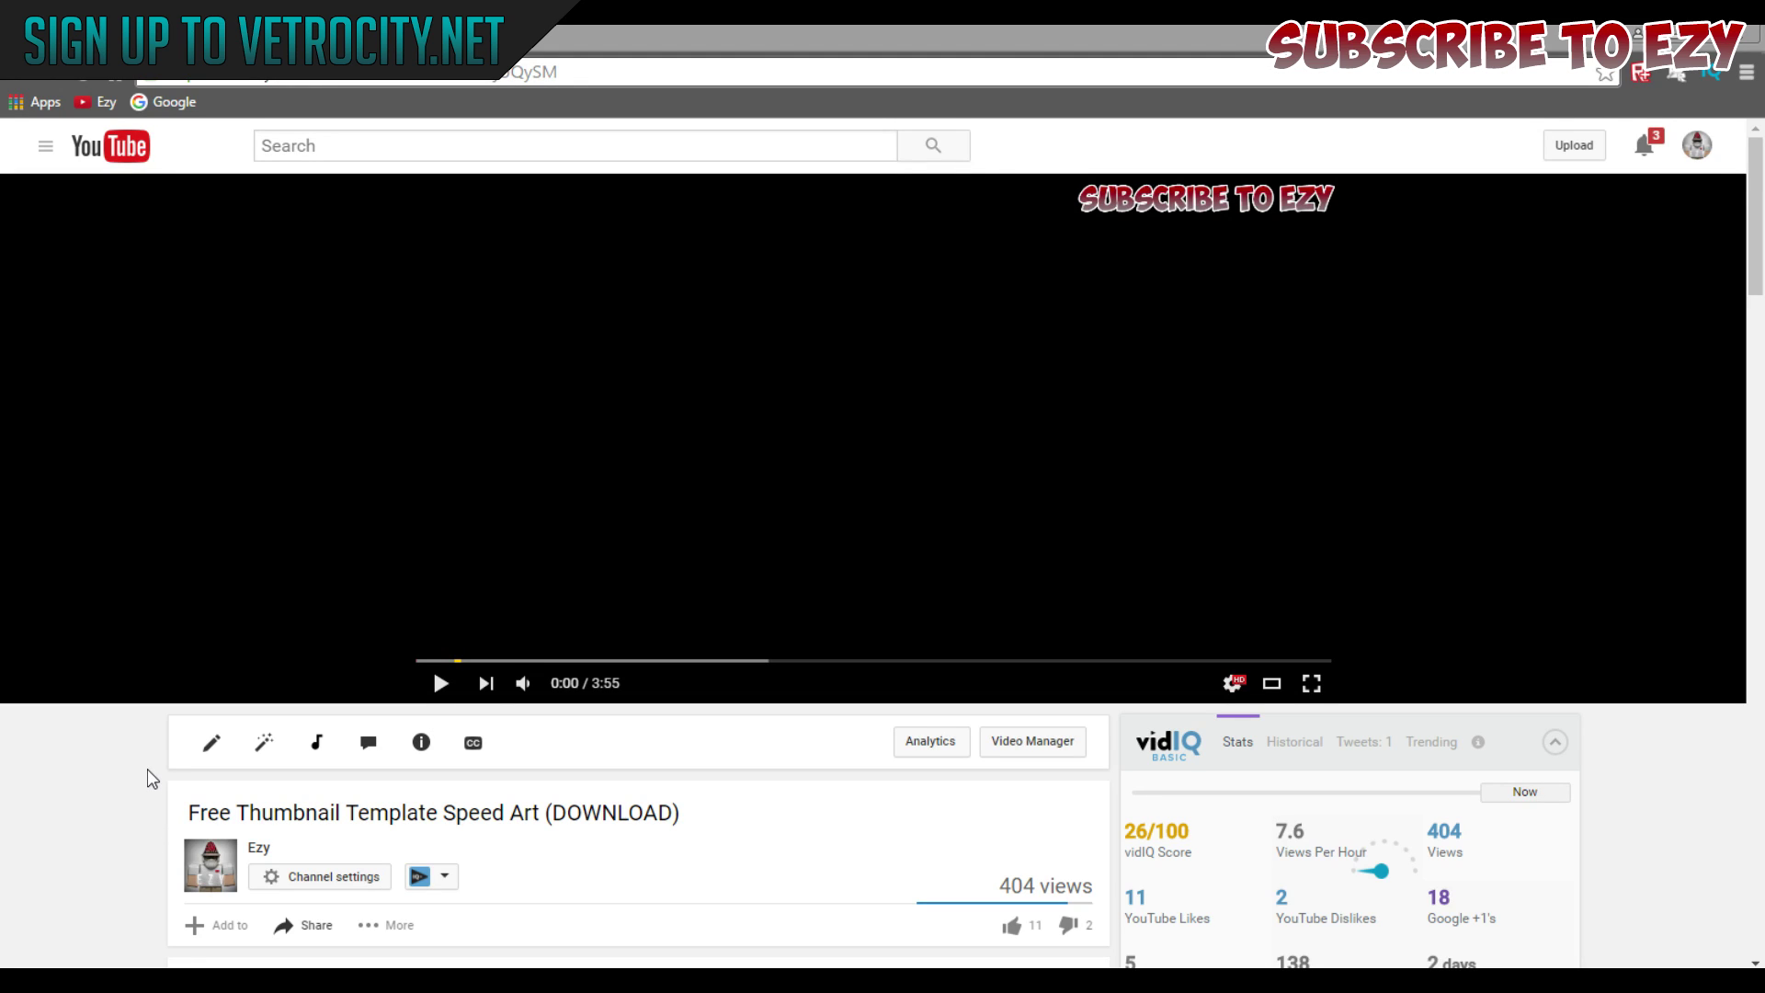
Minimize the YouTube browser window to show the desktop.
left_click(1675, 37)
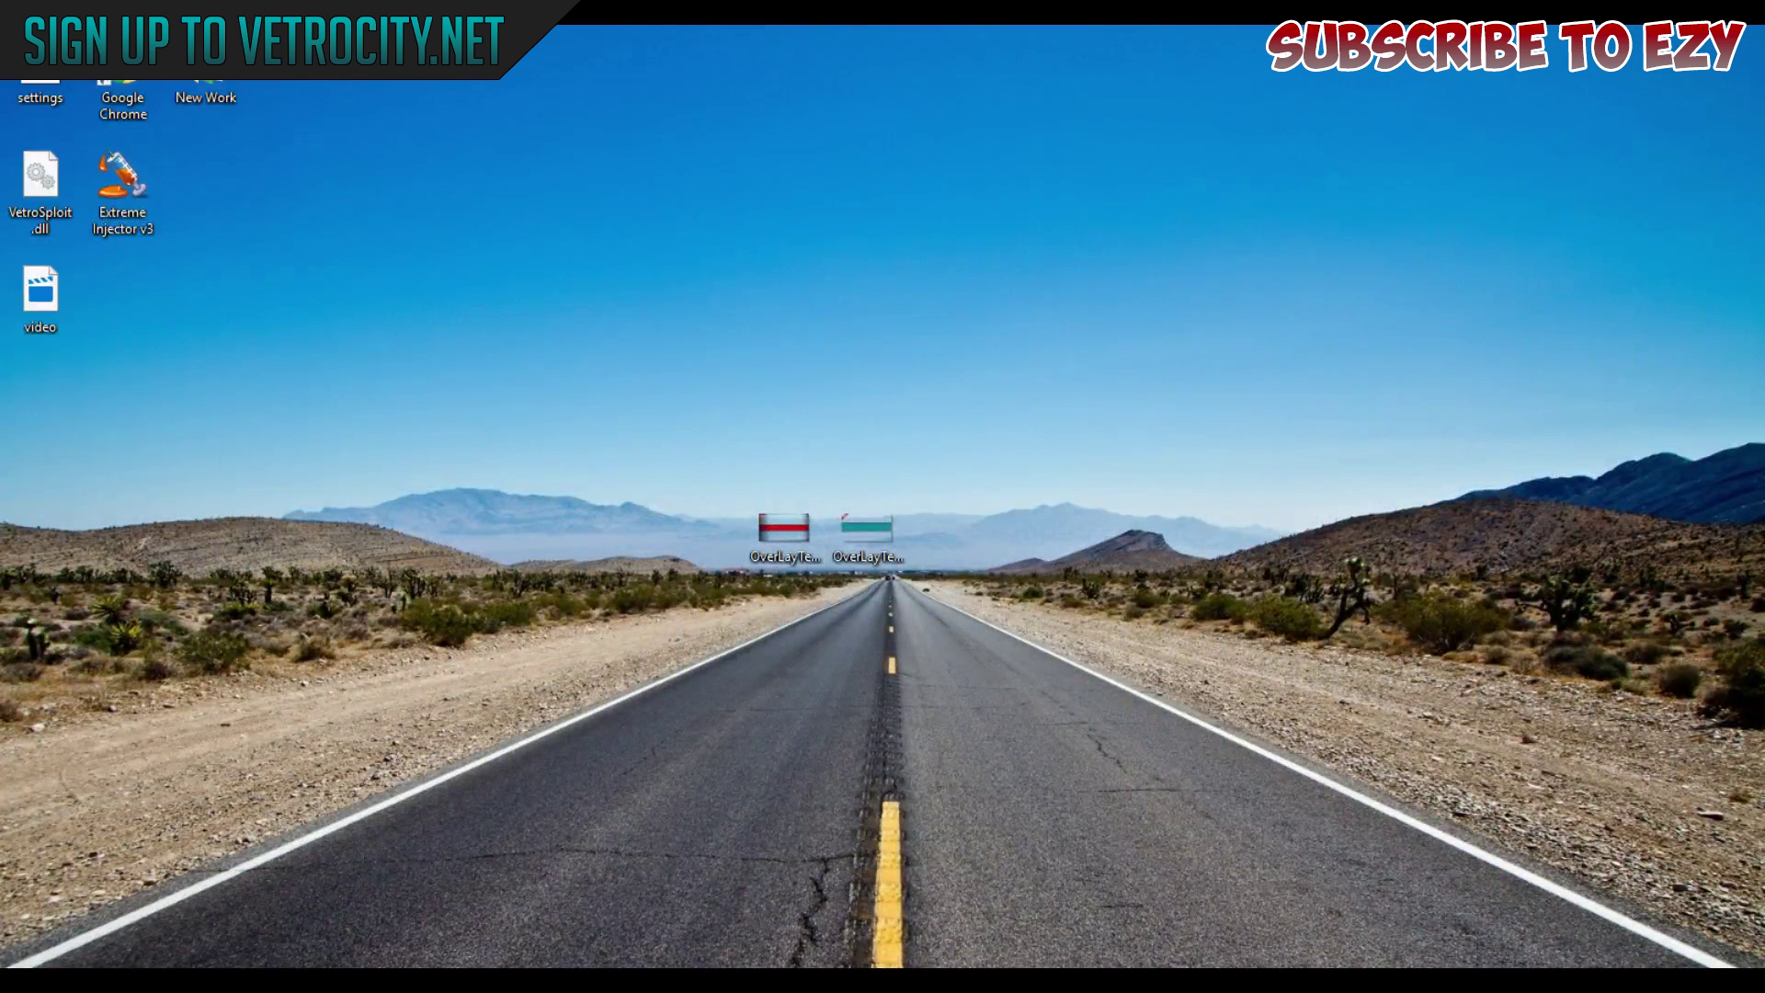
Back in Paint.NET, create a new blank 1920 × 1080 image.
key("alt+Tab")
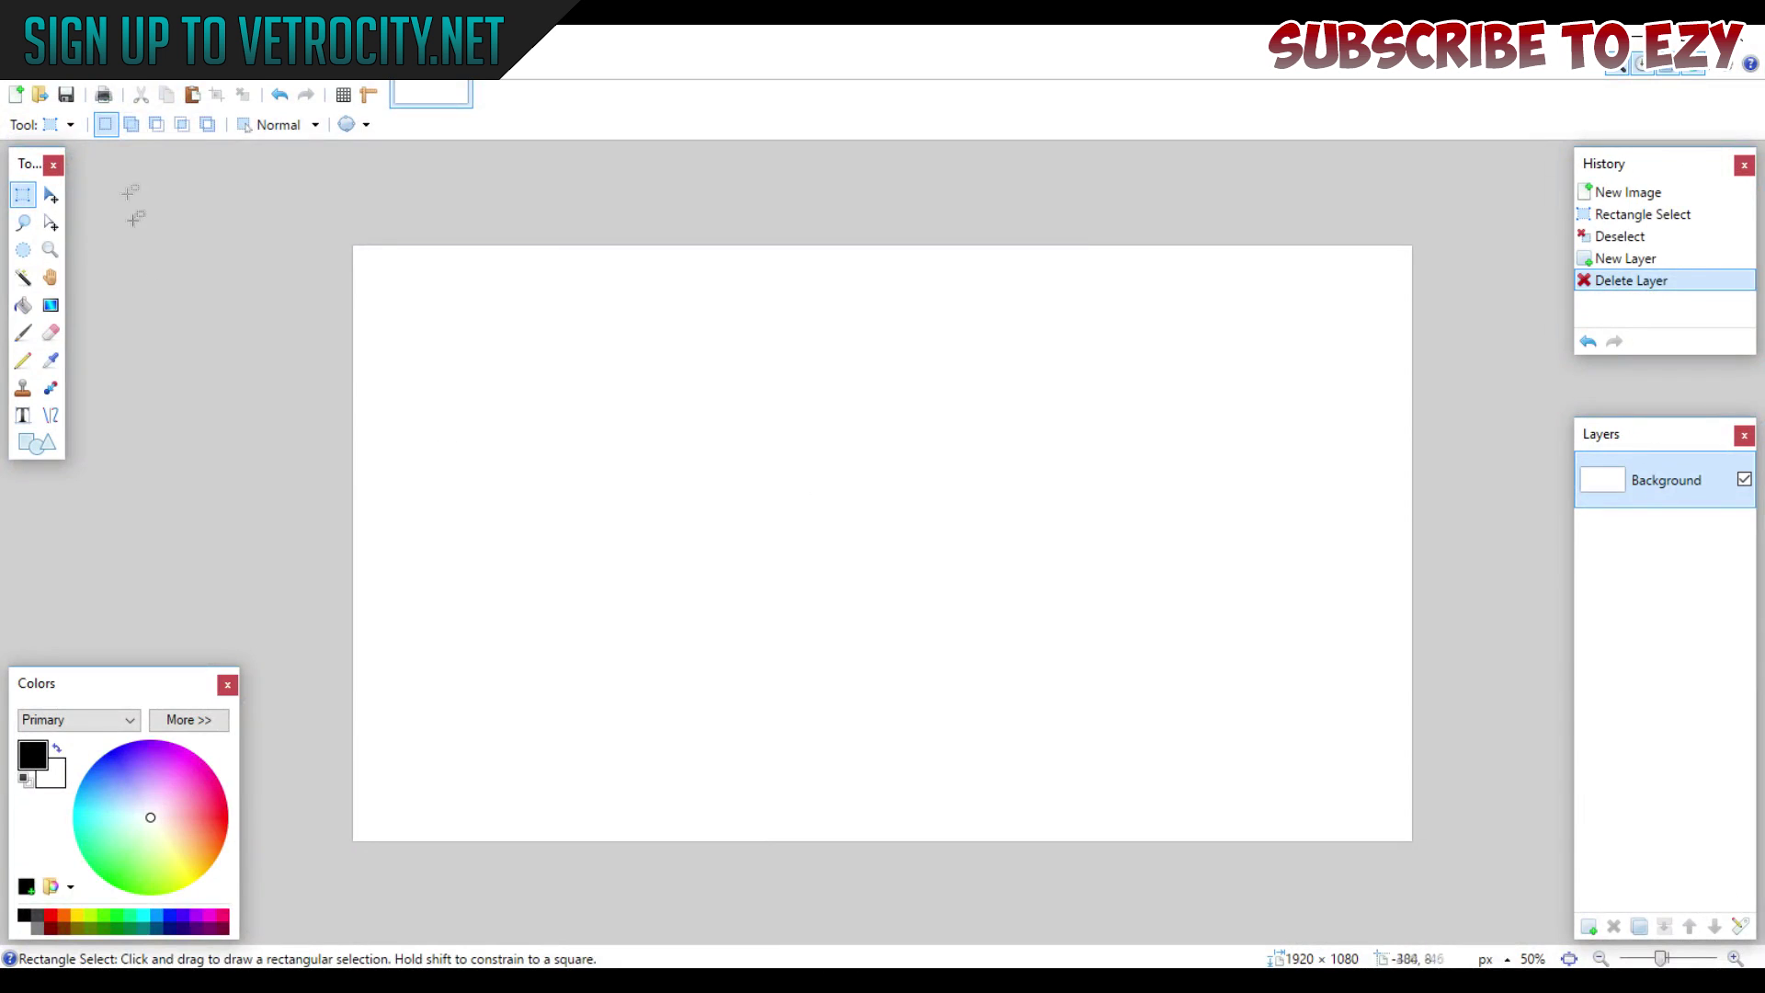
key("alt+f")
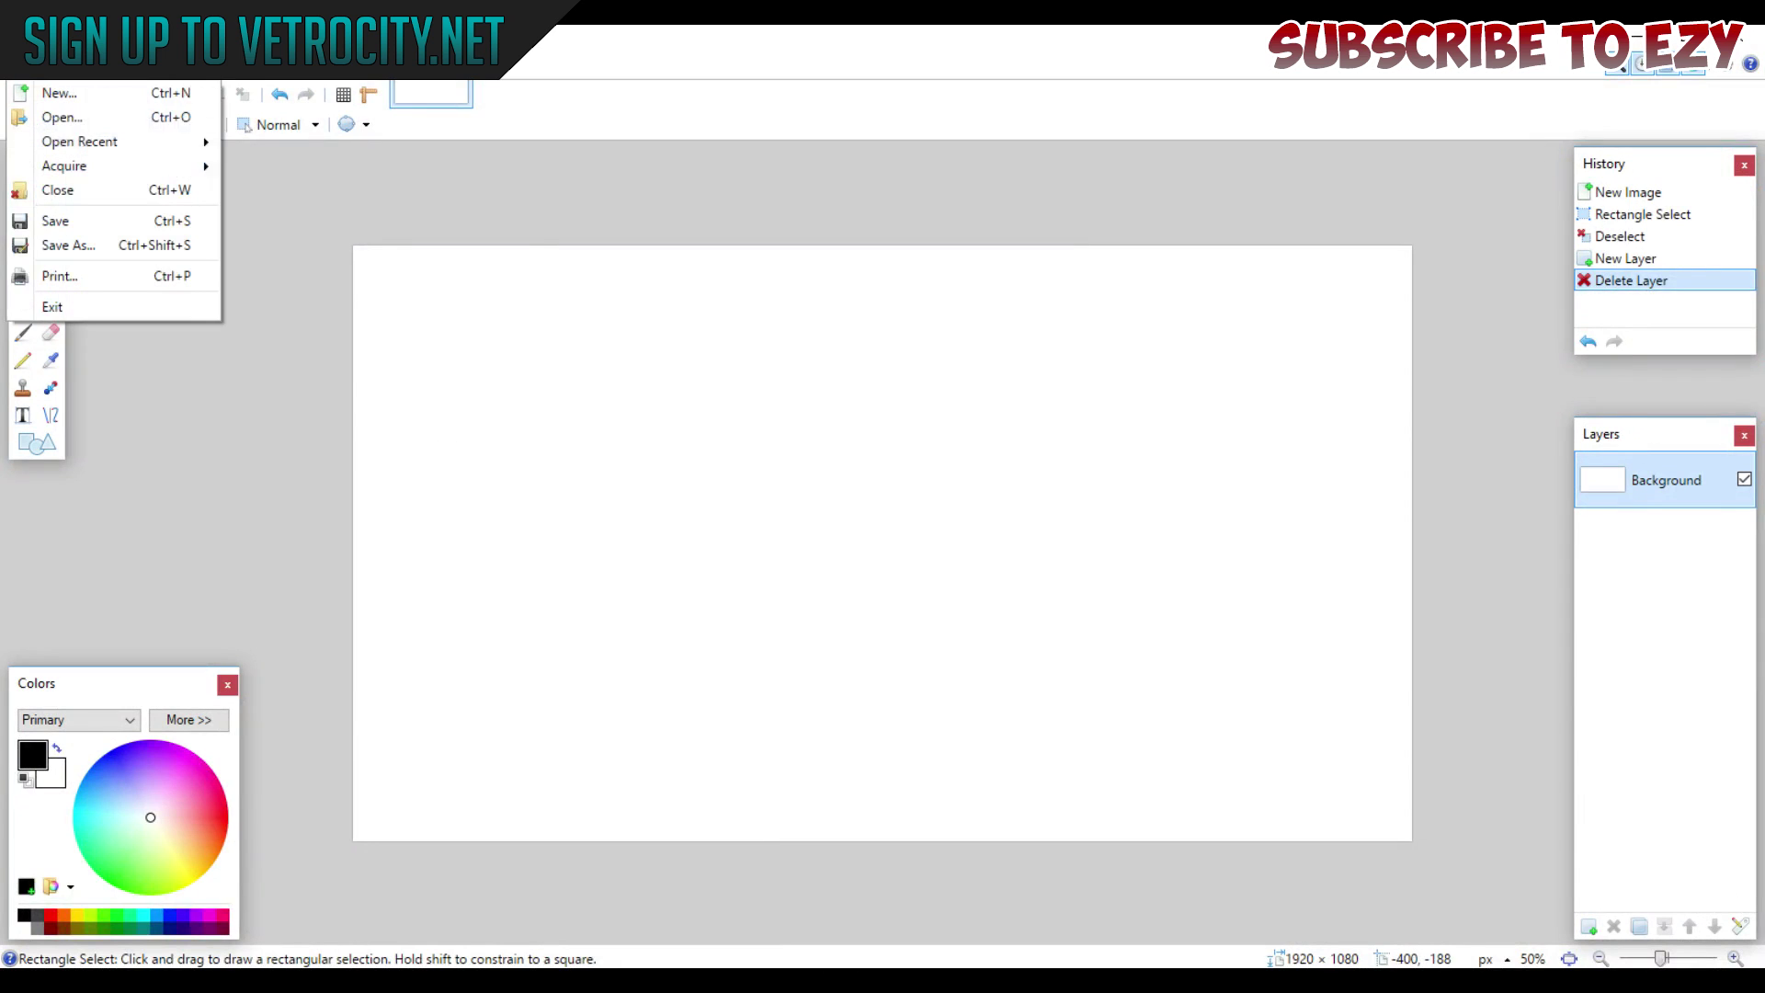
left_click(18, 79)
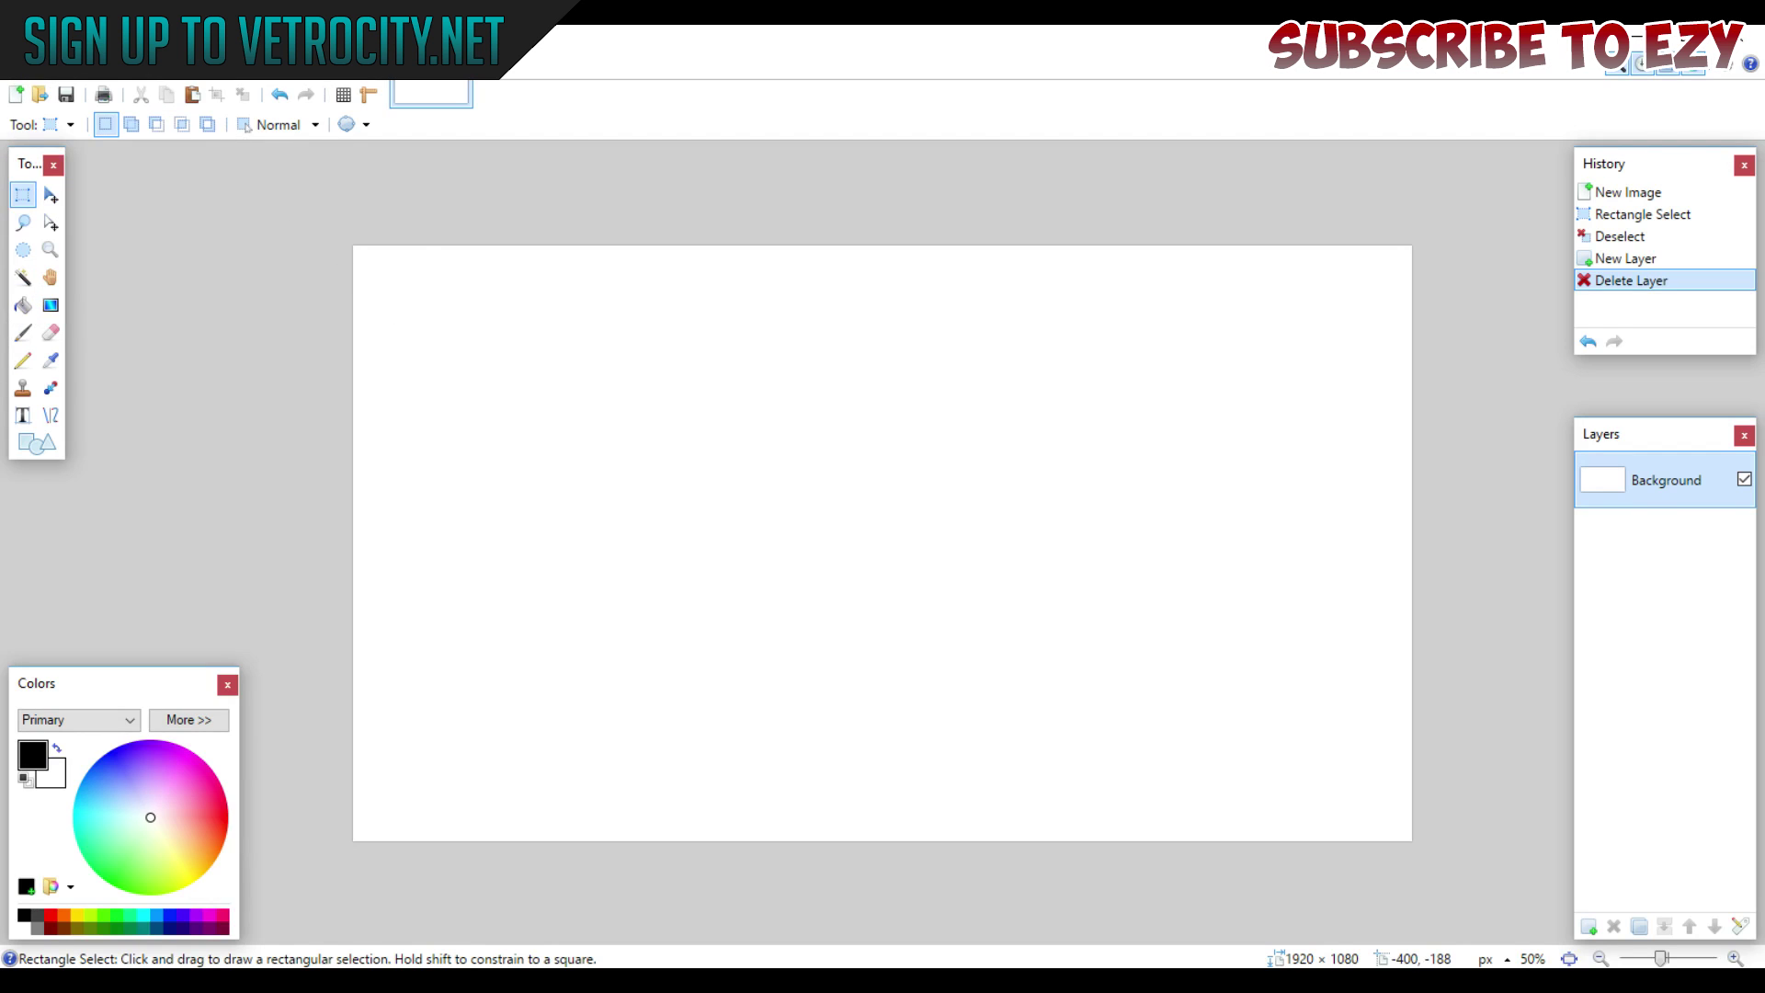
left_click(19, 79)
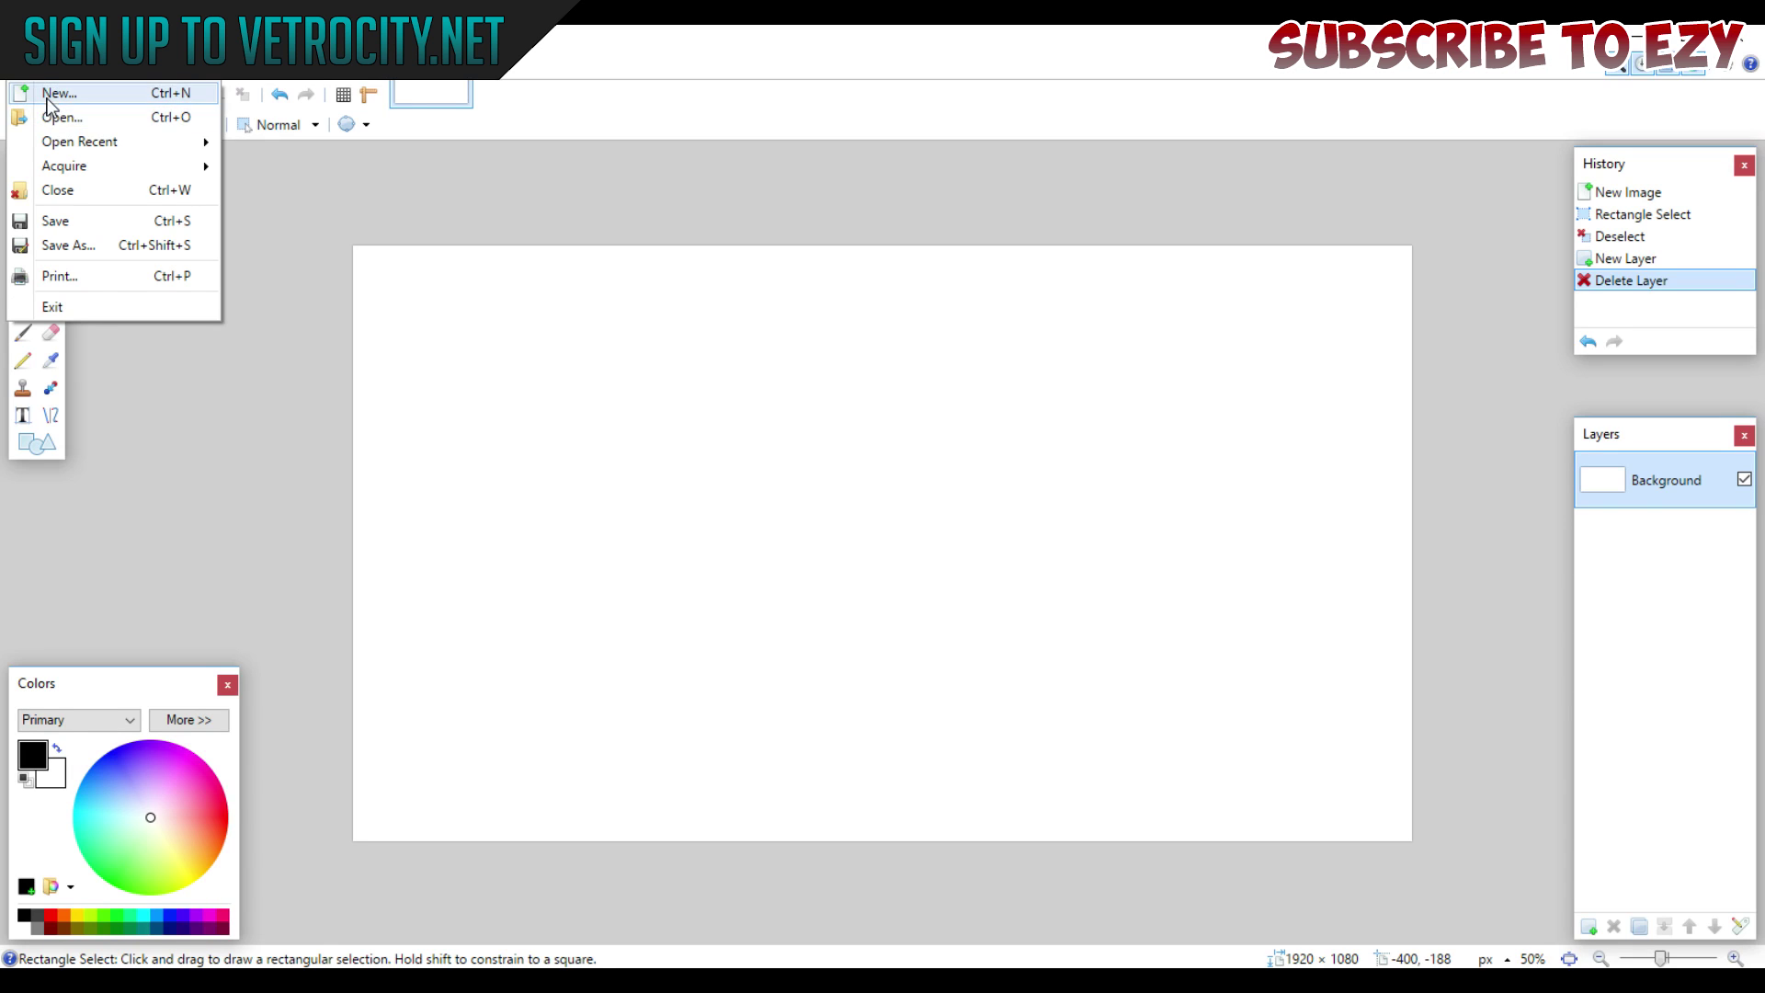
left_click(37, 93)
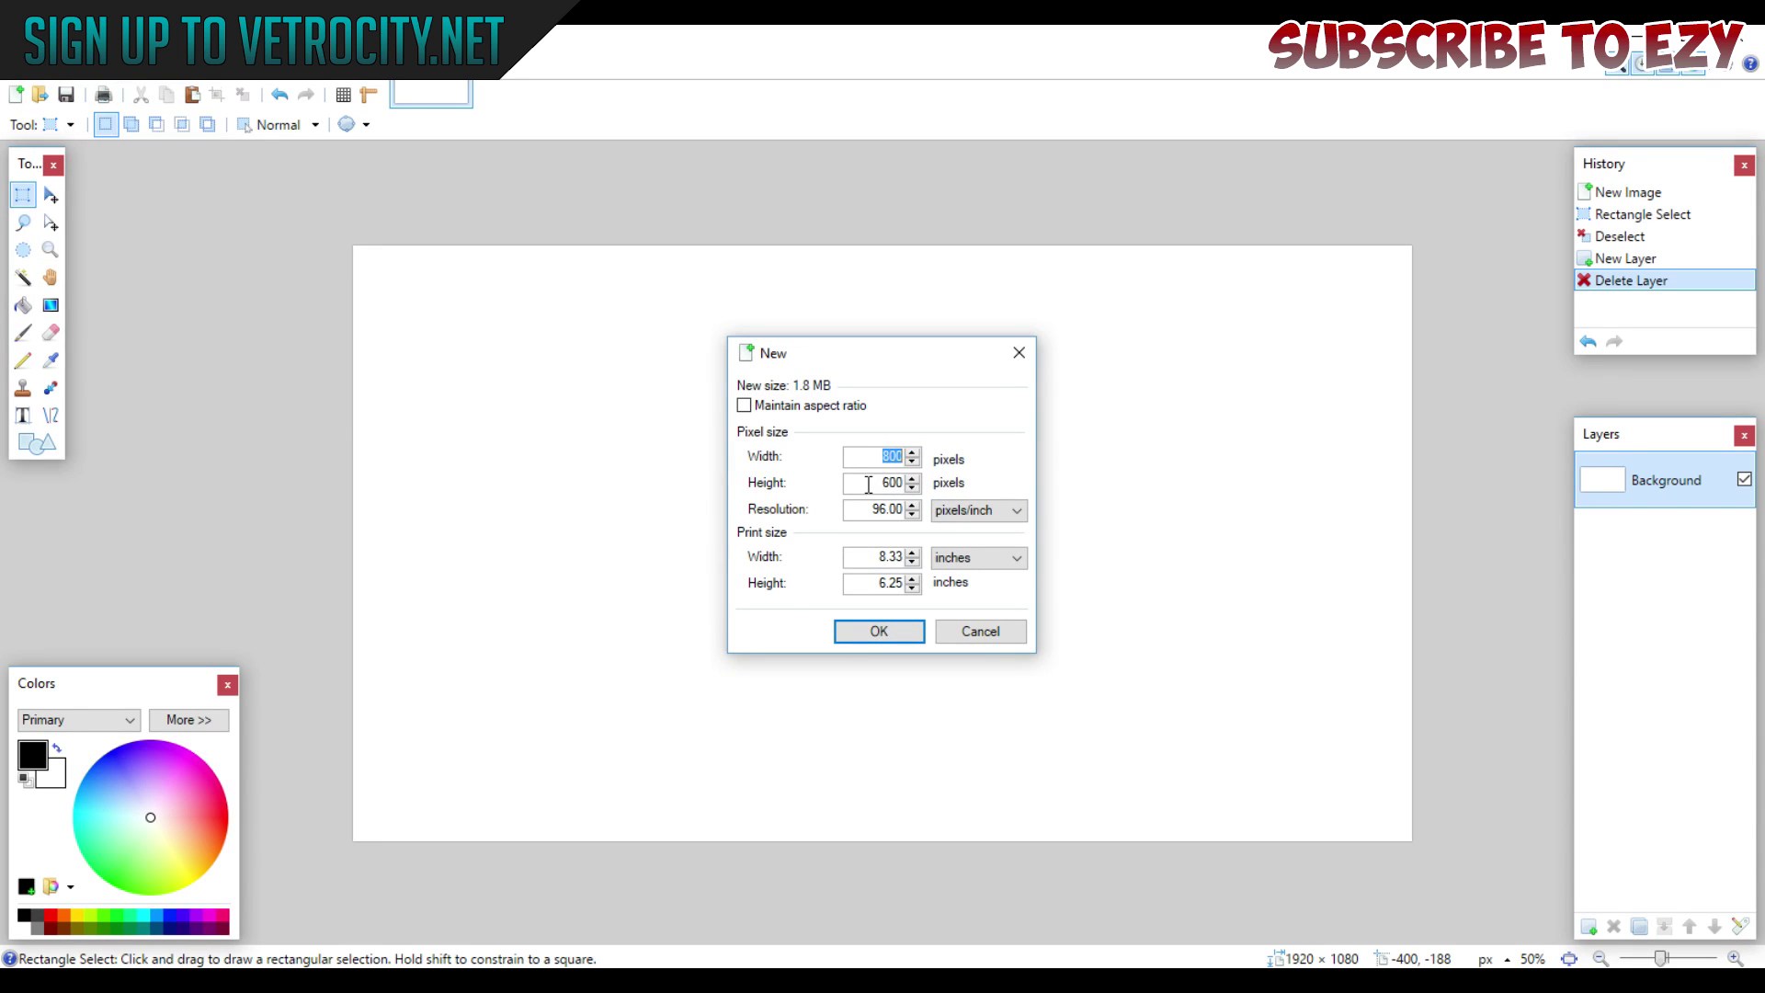
type("1920")
key("BackSpace")
key("BackSpace")
key("BackSpace")
type("100")
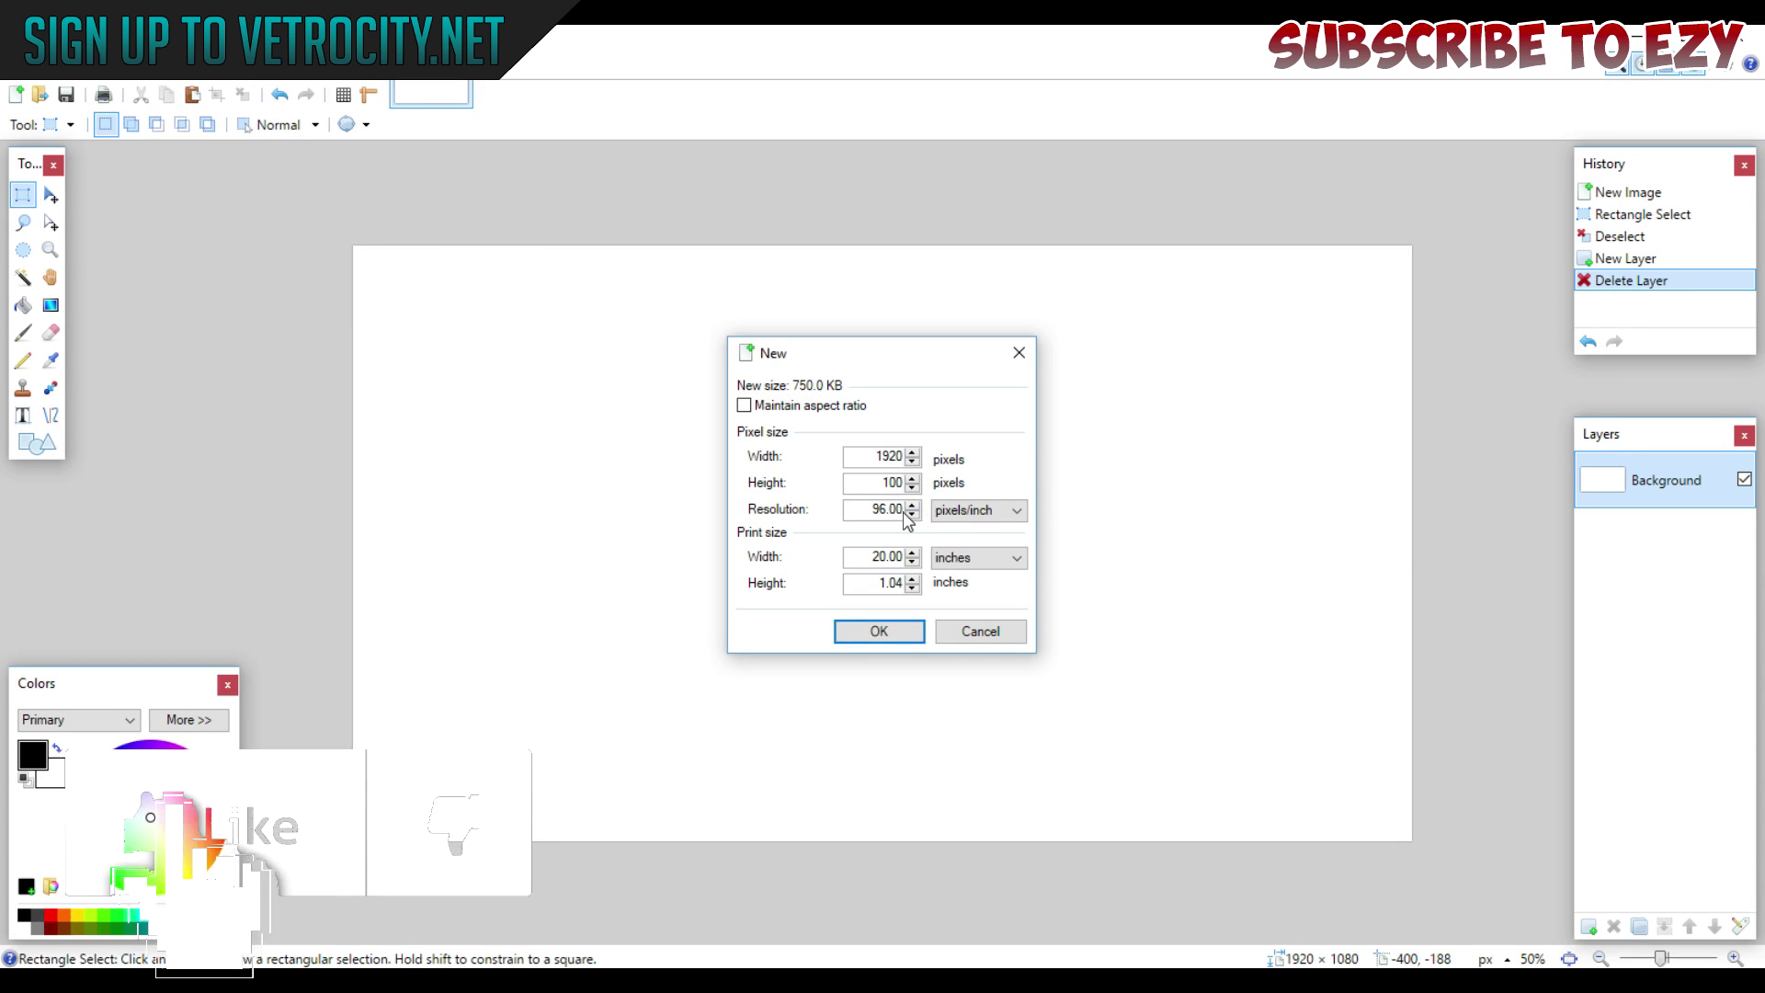
left_click(878, 631)
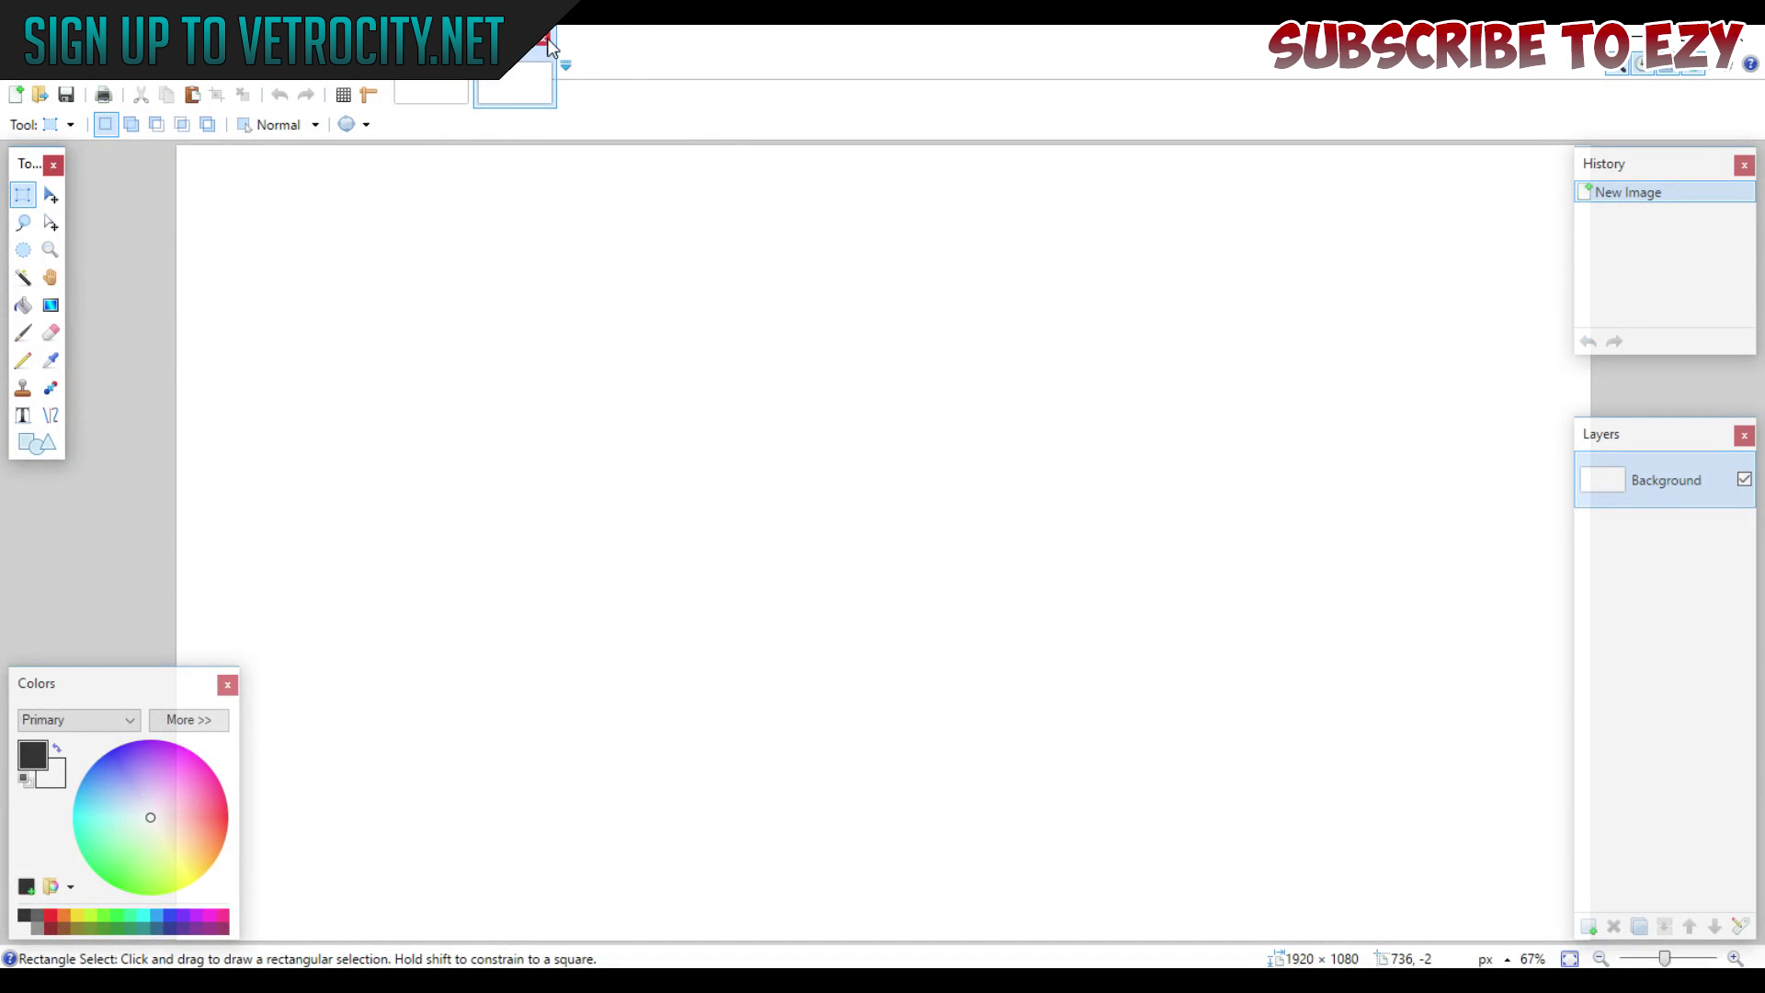
left_click(548, 43)
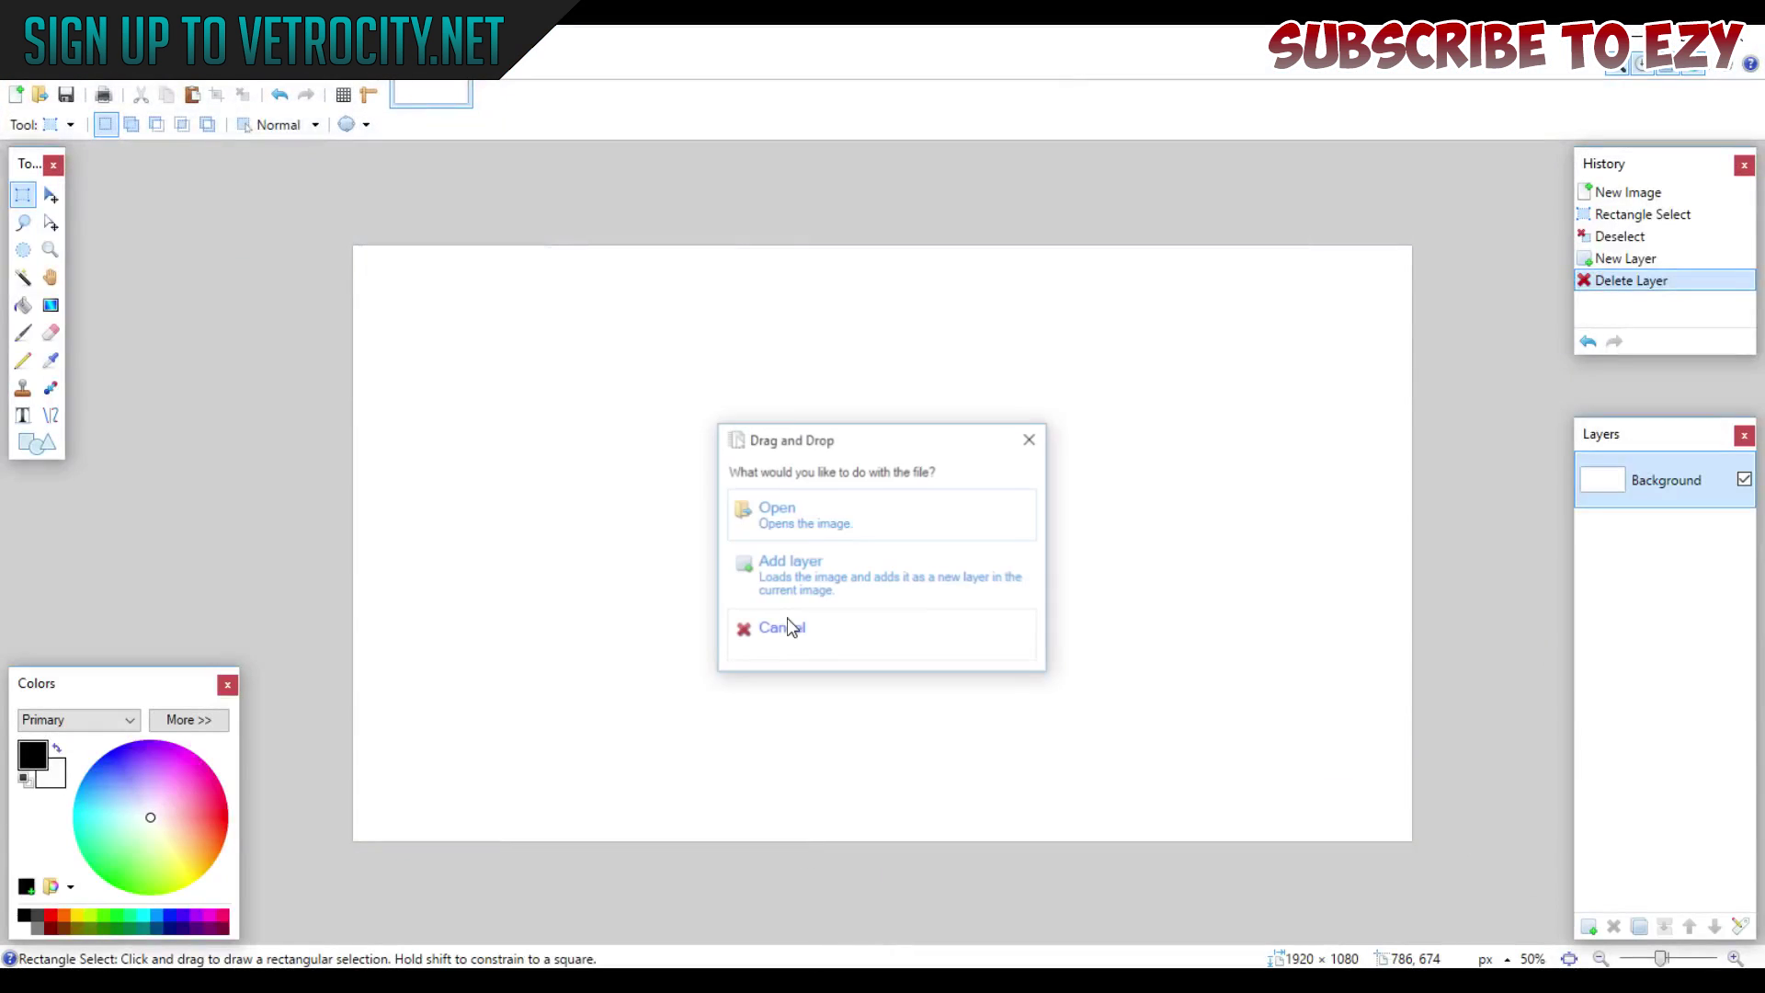
Add the dropped OverLayTemp2 file as a new layer and hide it.
left_click(784, 565)
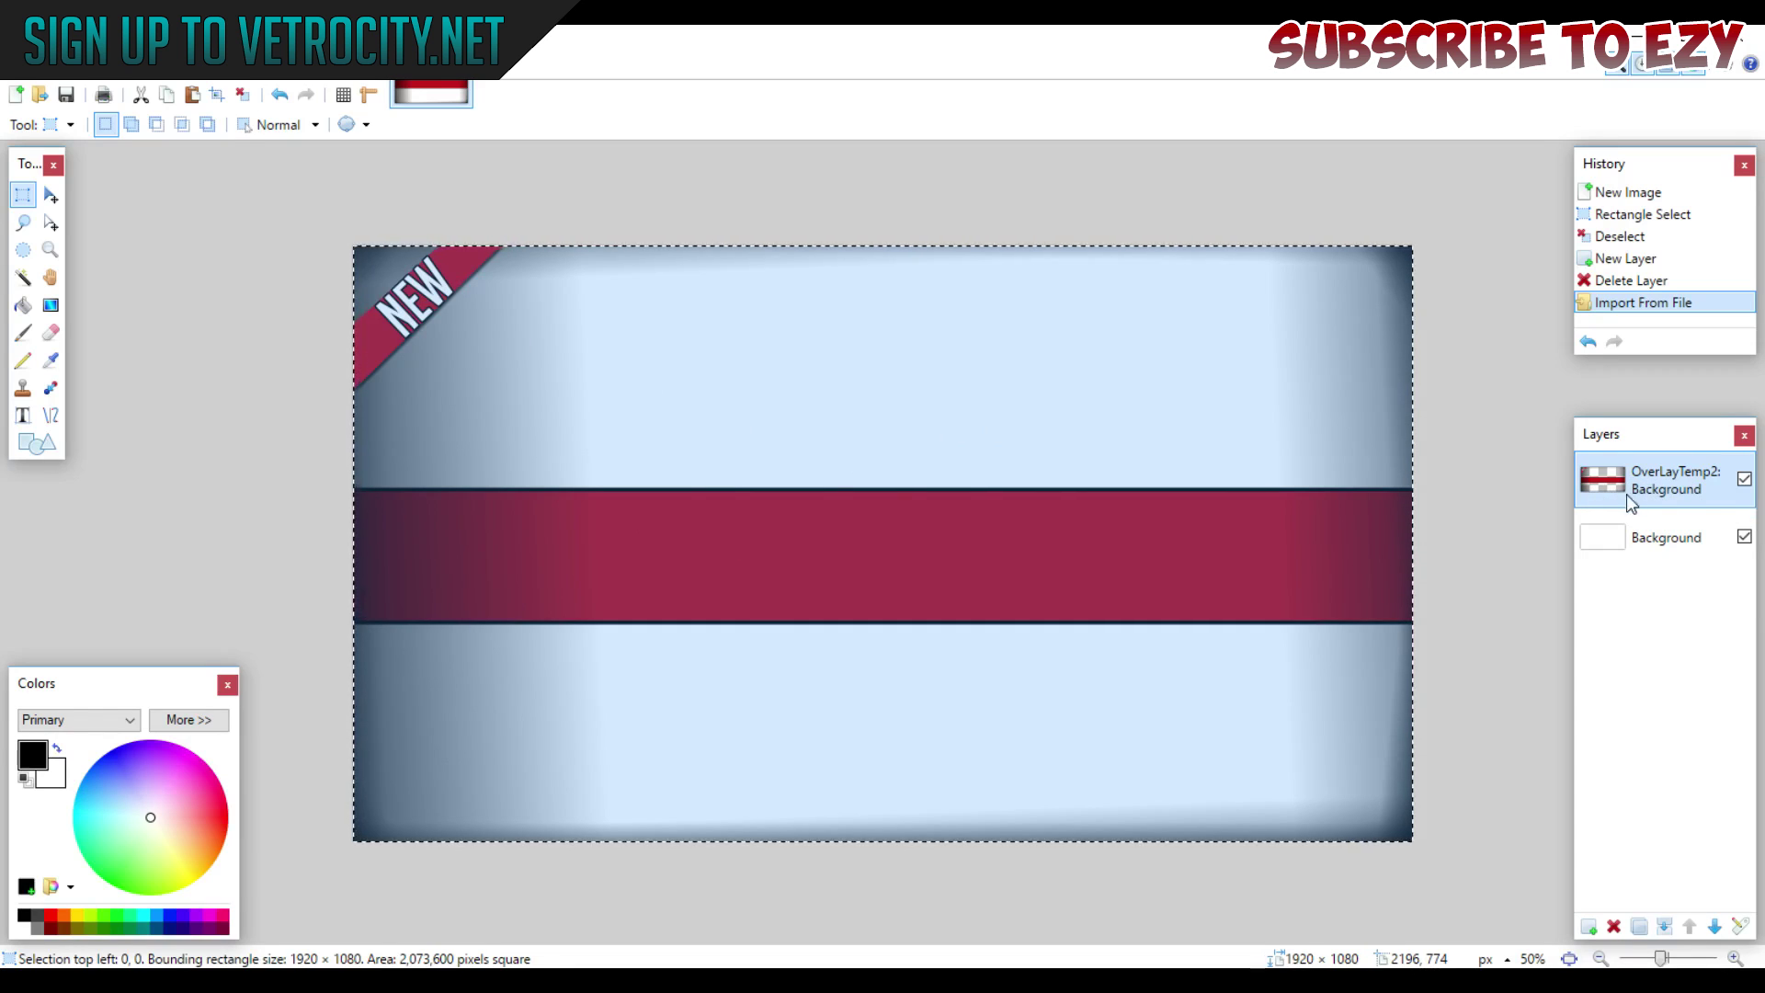
left_click(1745, 480)
left_click(1744, 480)
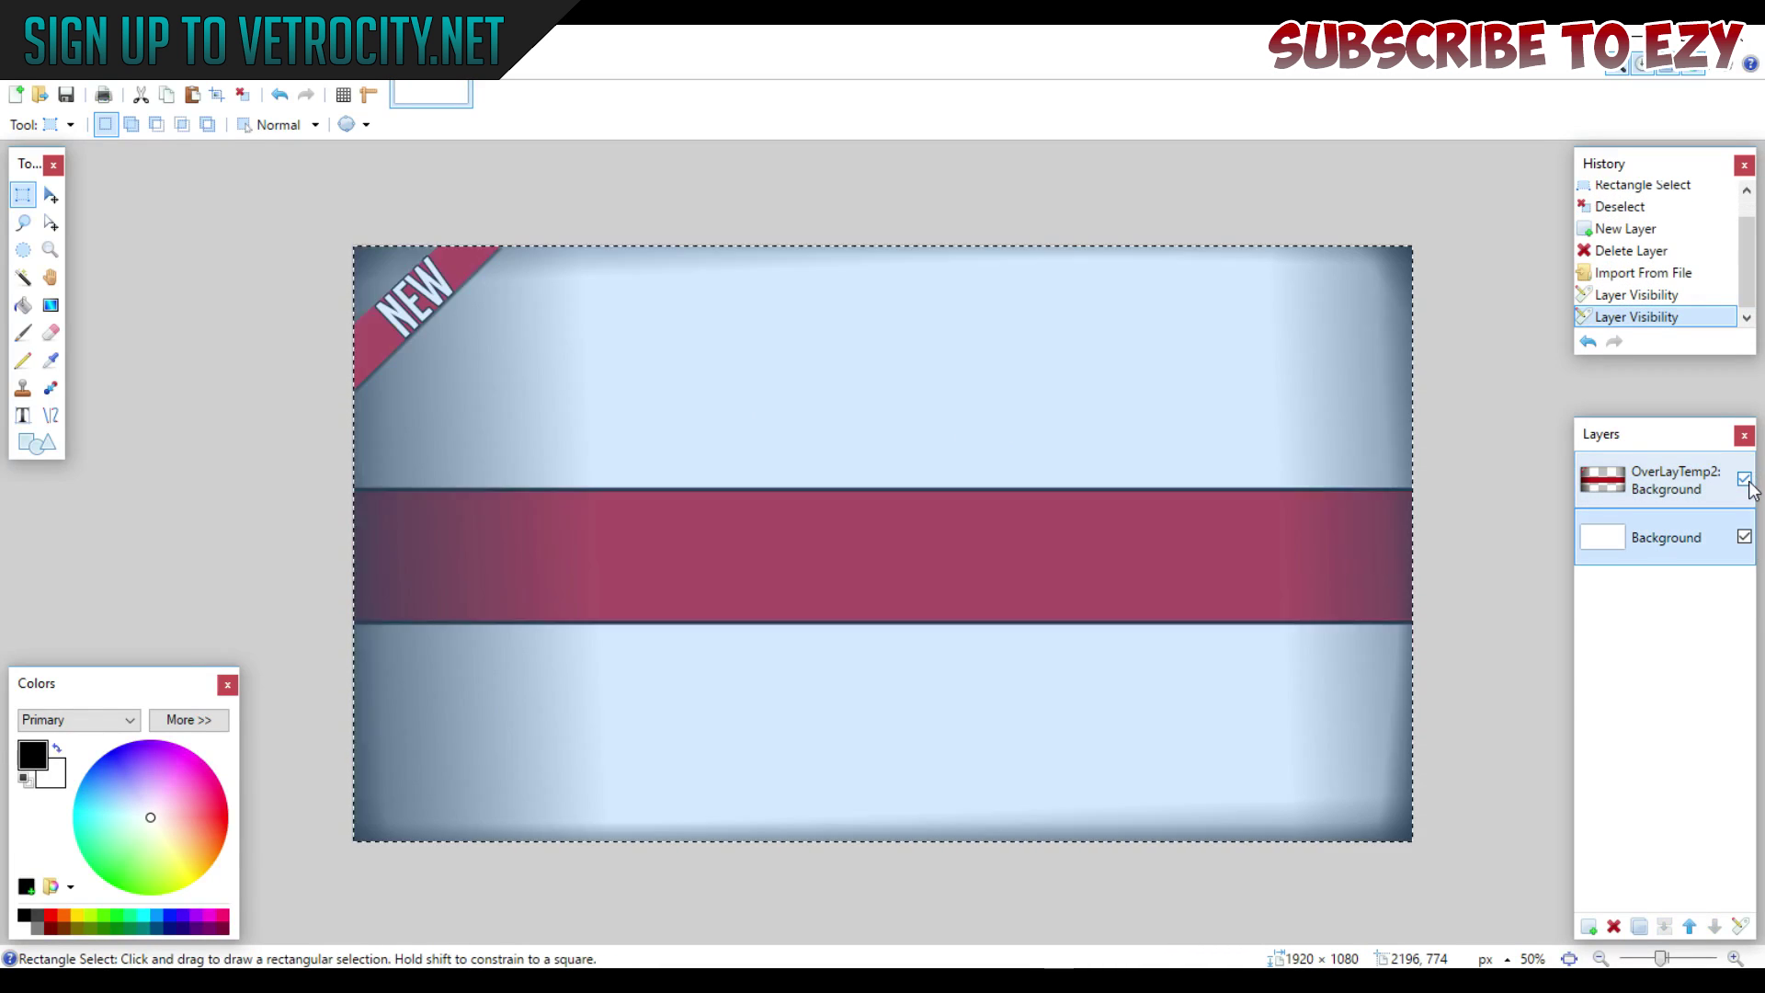
left_click(1743, 480)
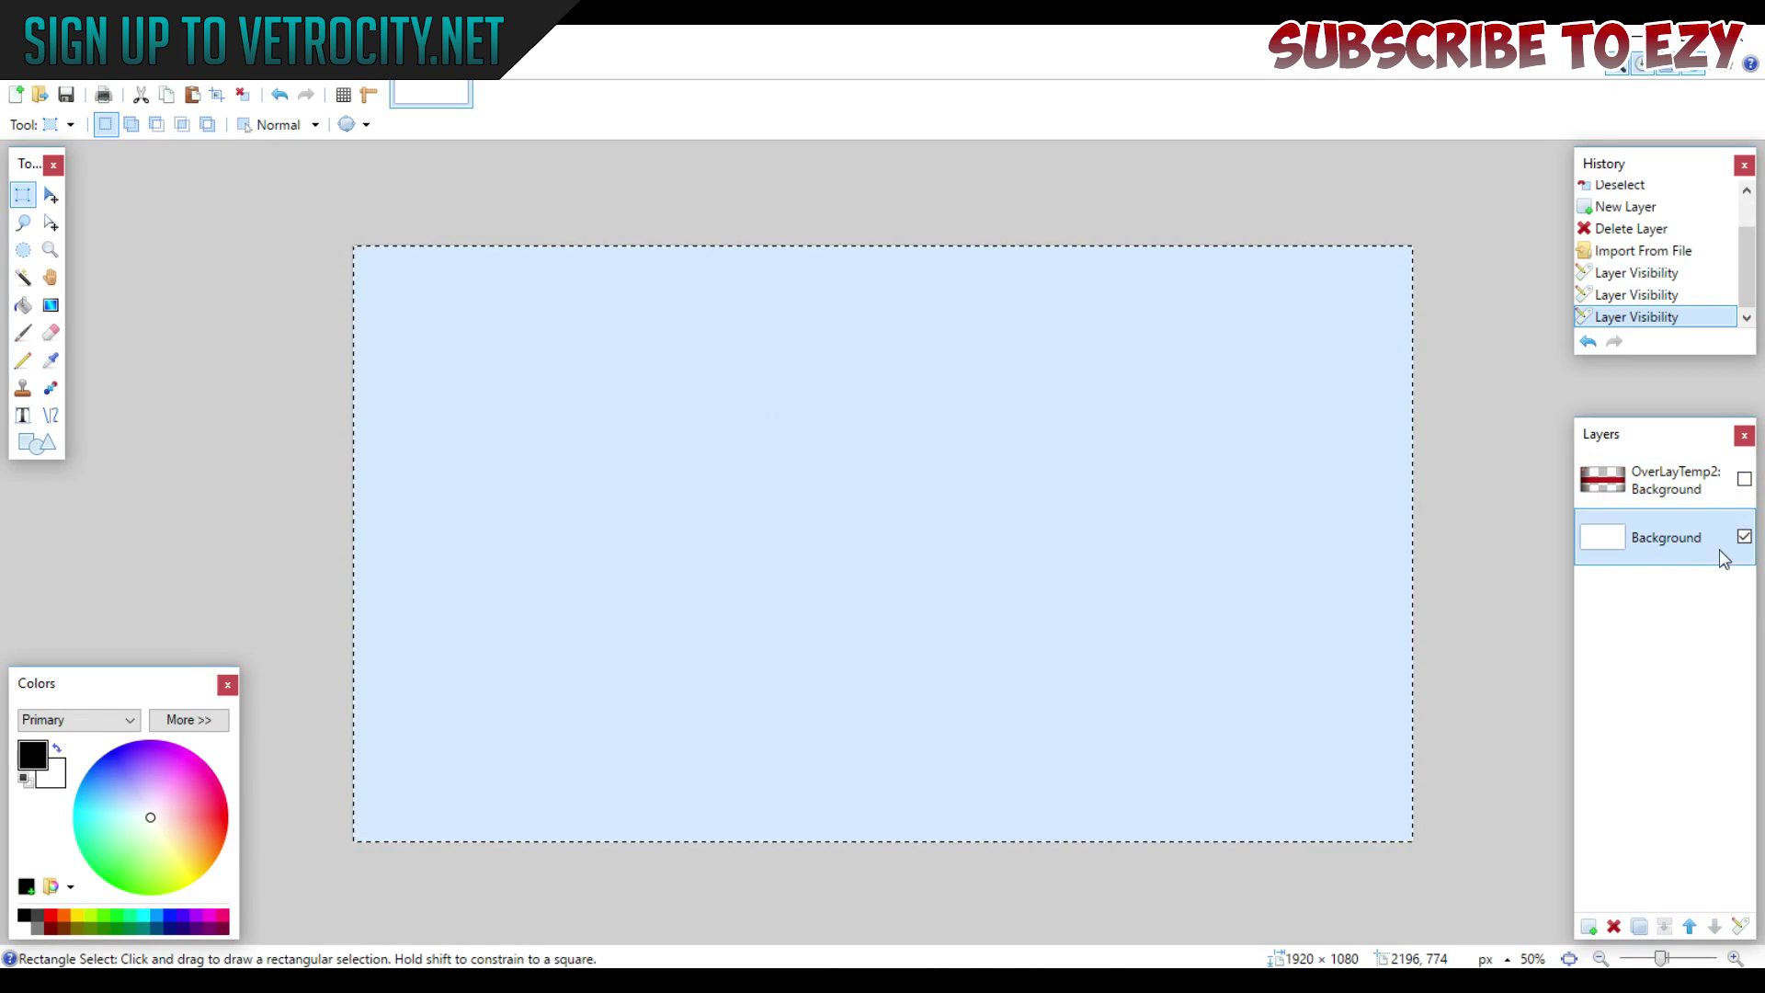
Add a transparent Layer 3 and delete the white Background layer.
left_click(1589, 925)
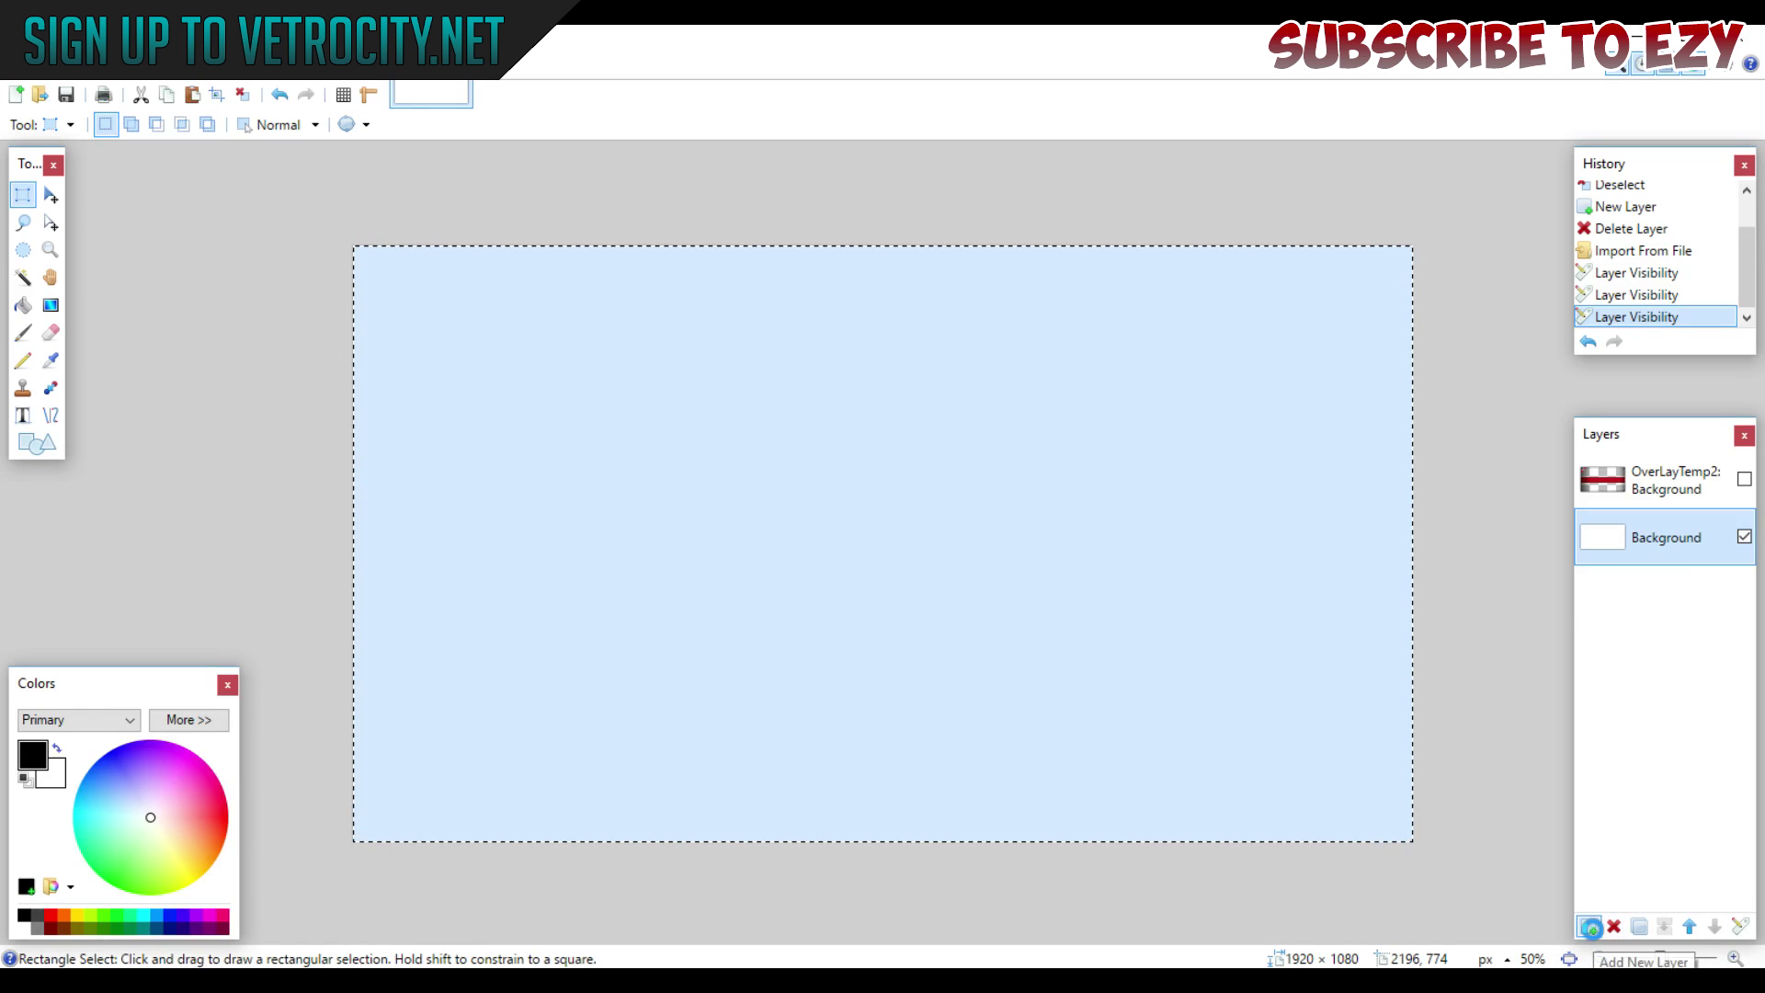
left_click(1610, 596)
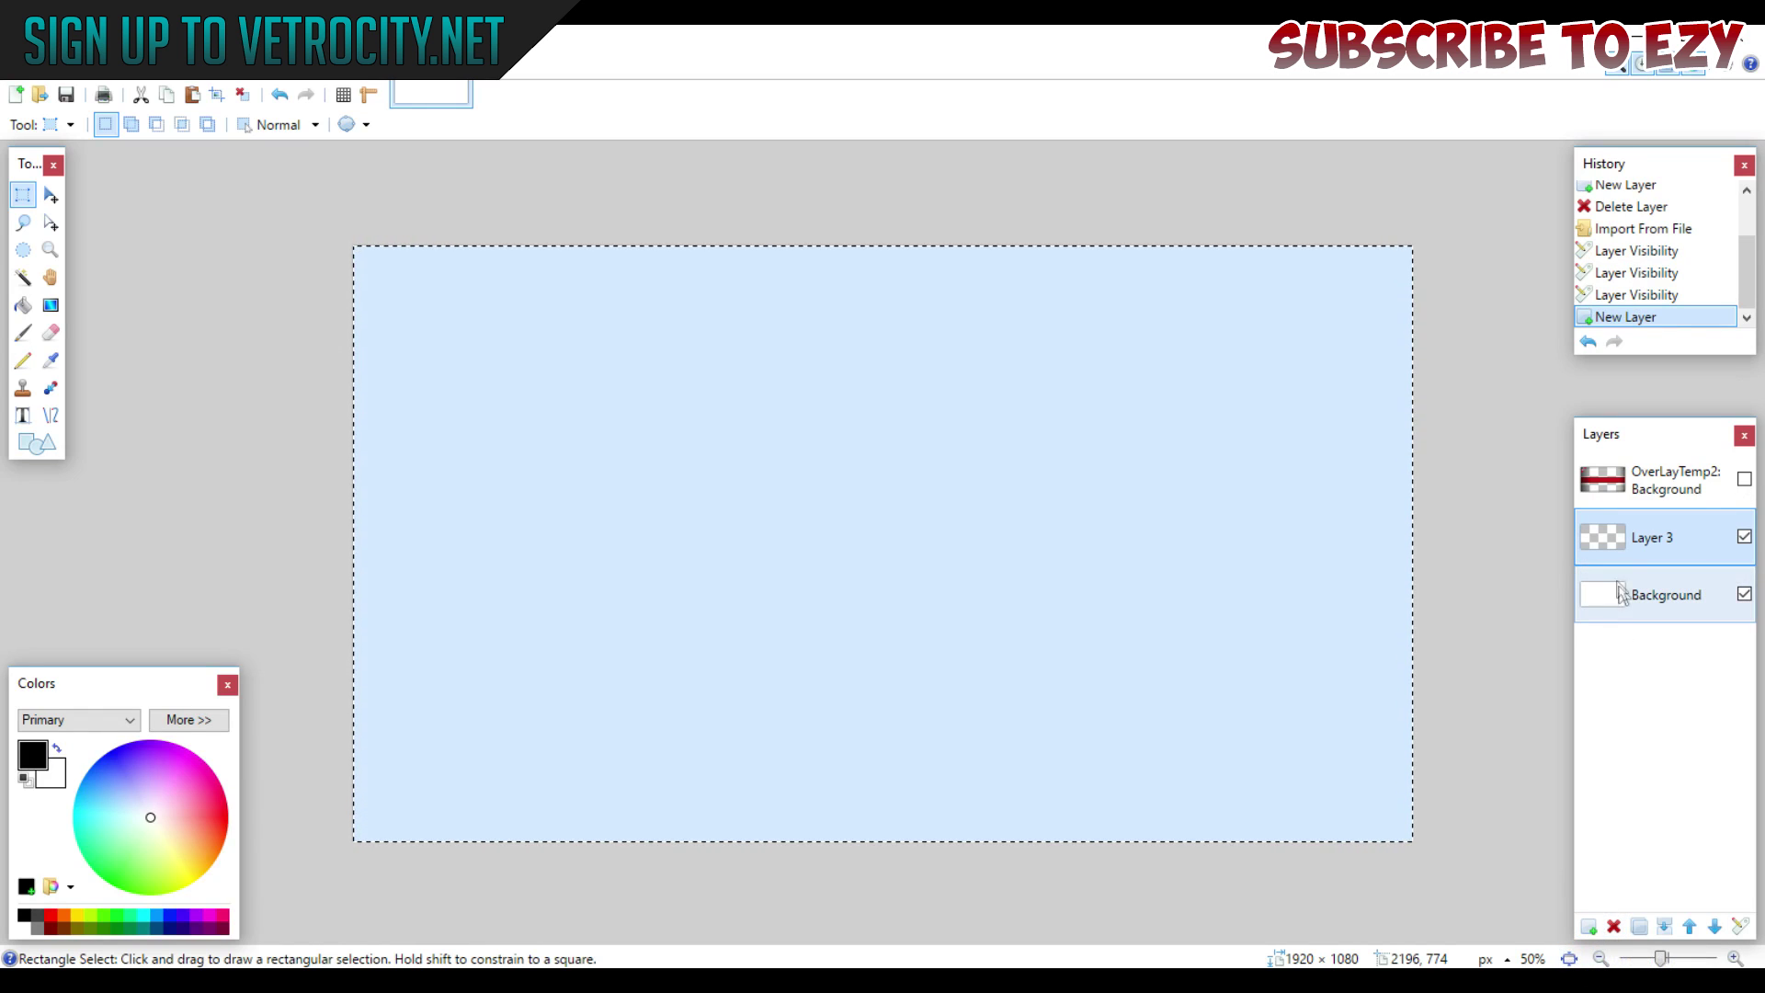
left_click(1613, 926)
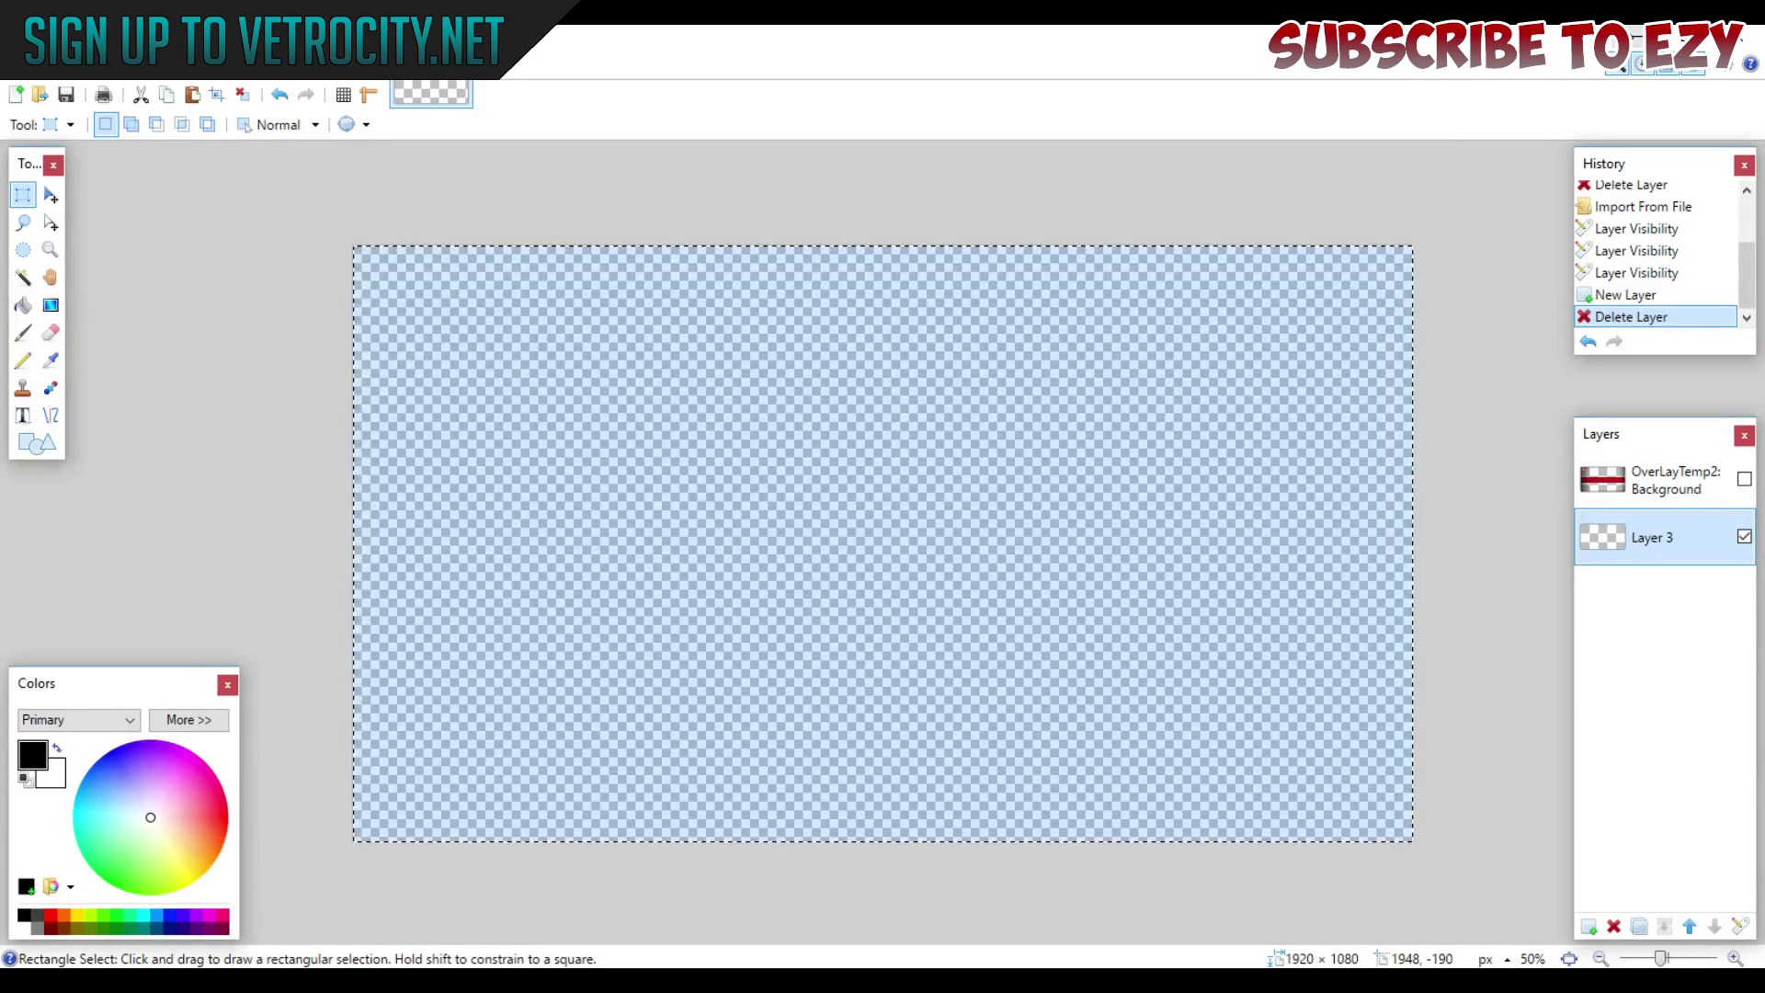
left_click(1631, 35)
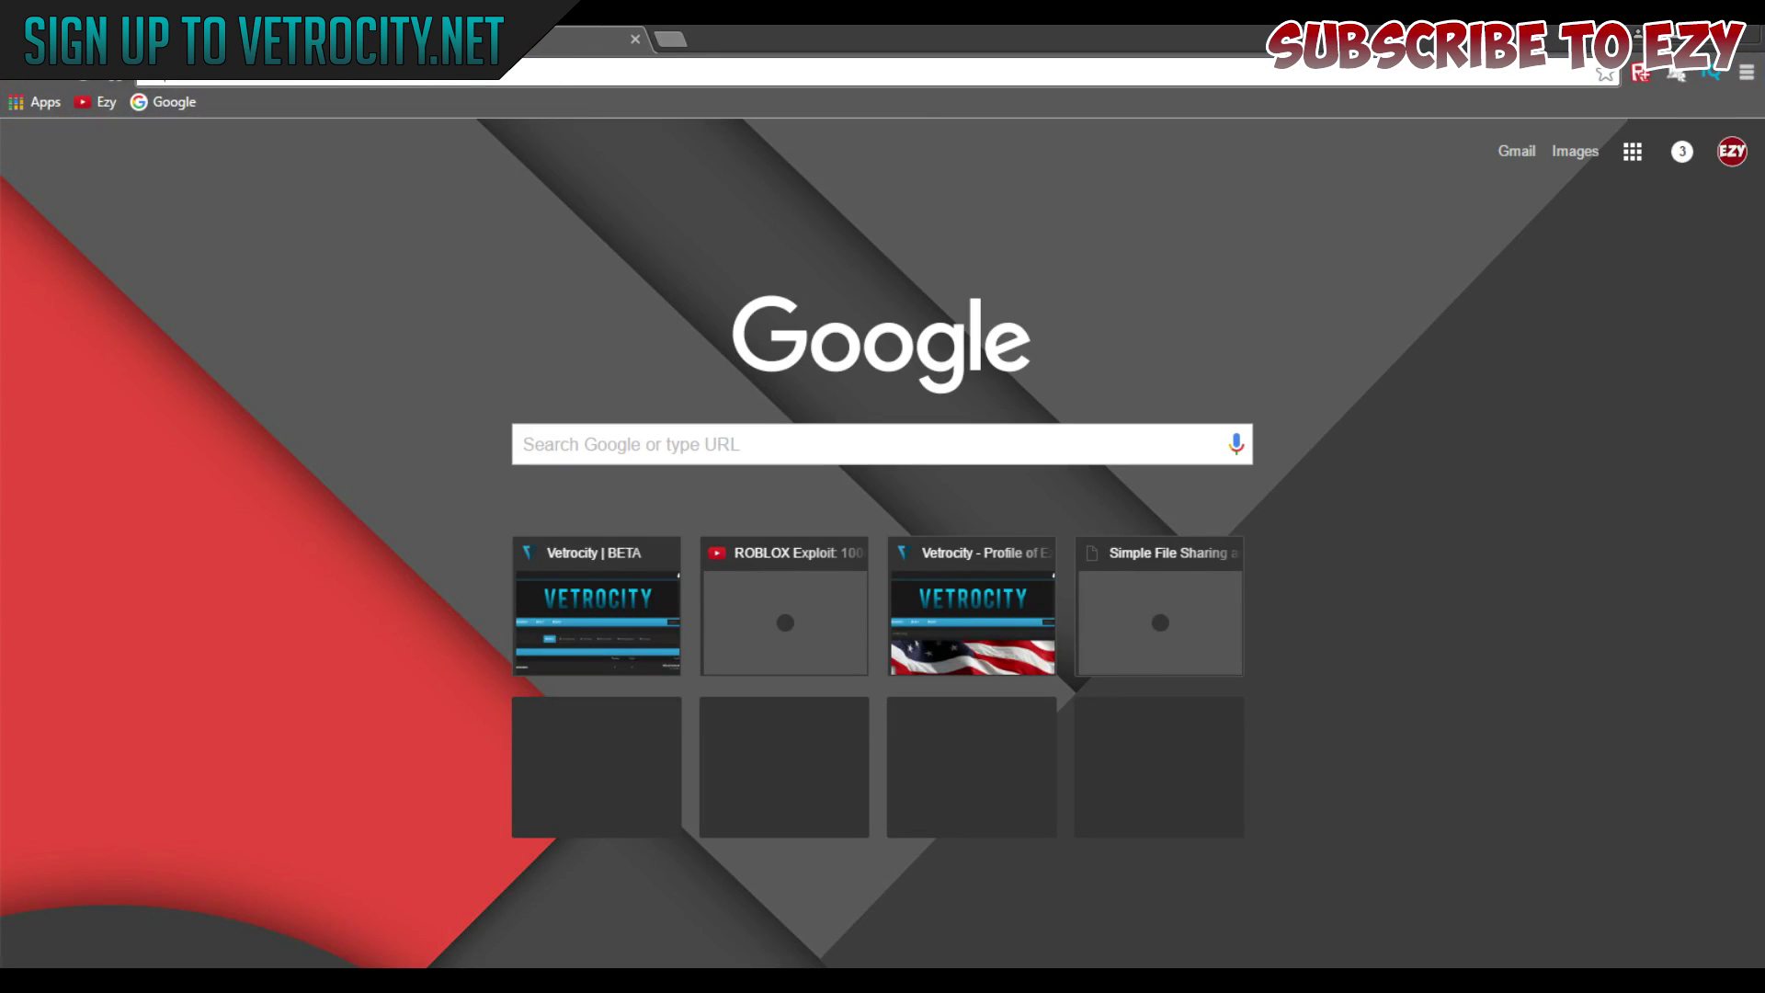
Search Google Images for 'american flag 1920x1080' and save the grunge flag as 314026 (1).jpg.
type("american f")
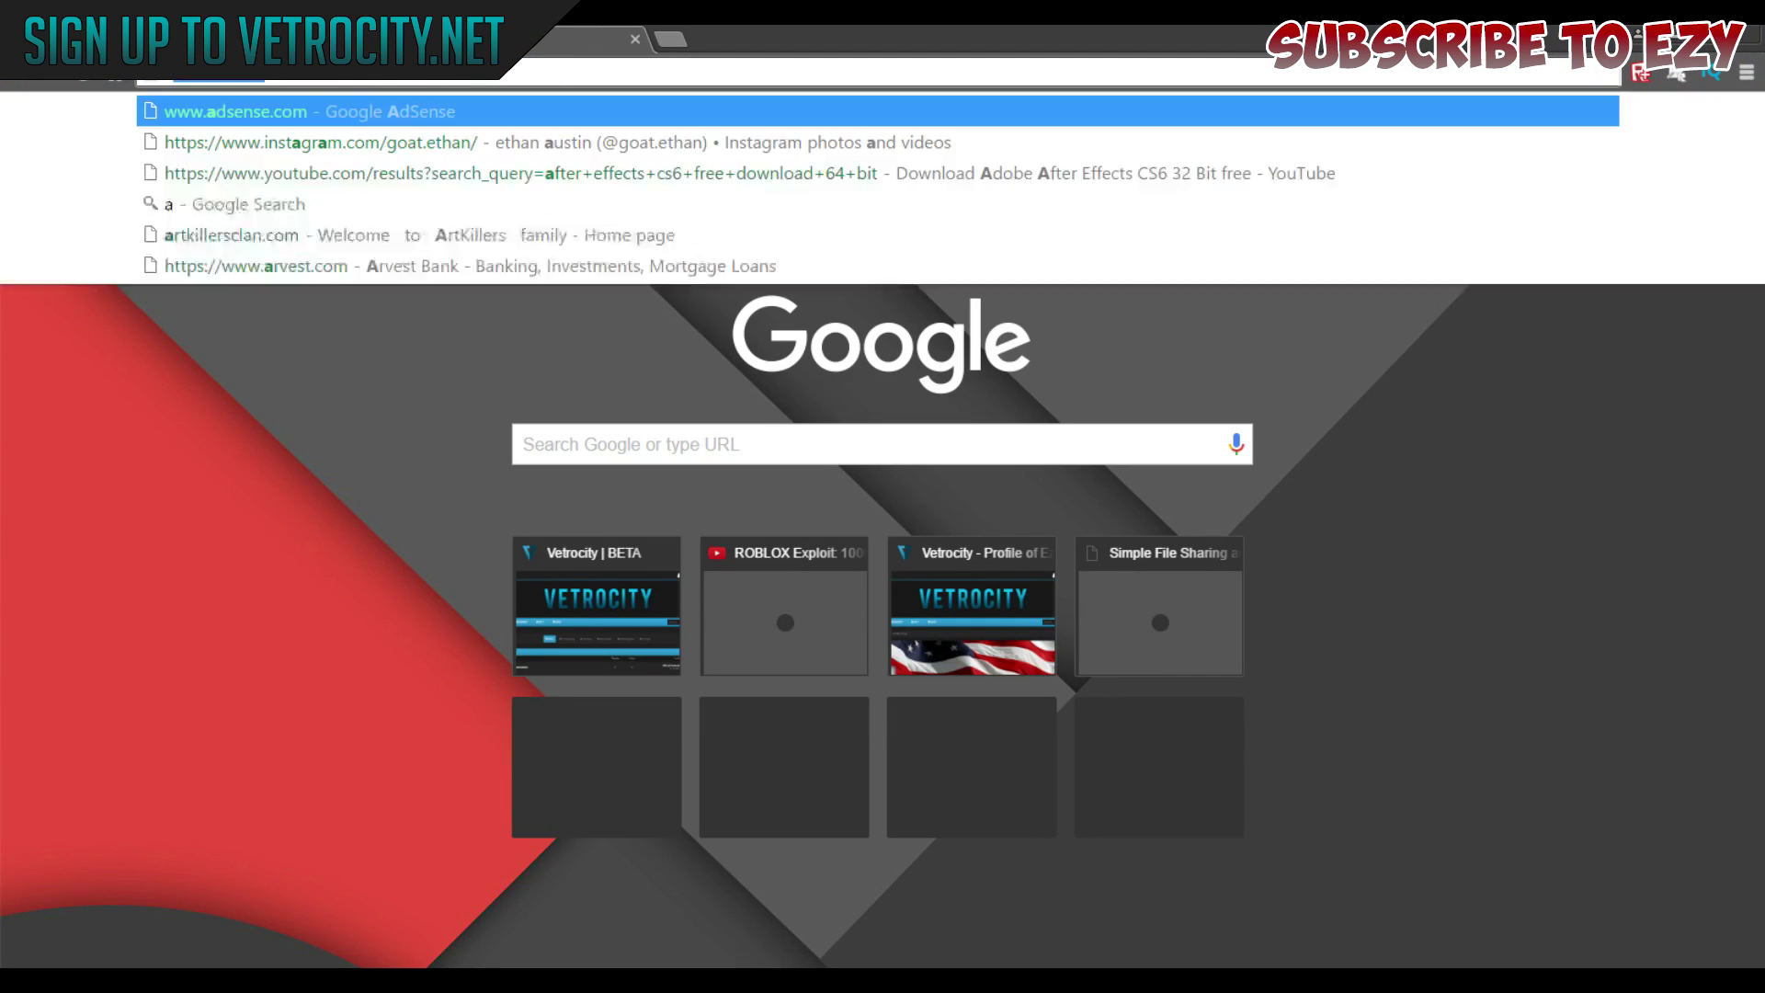
type("lag")
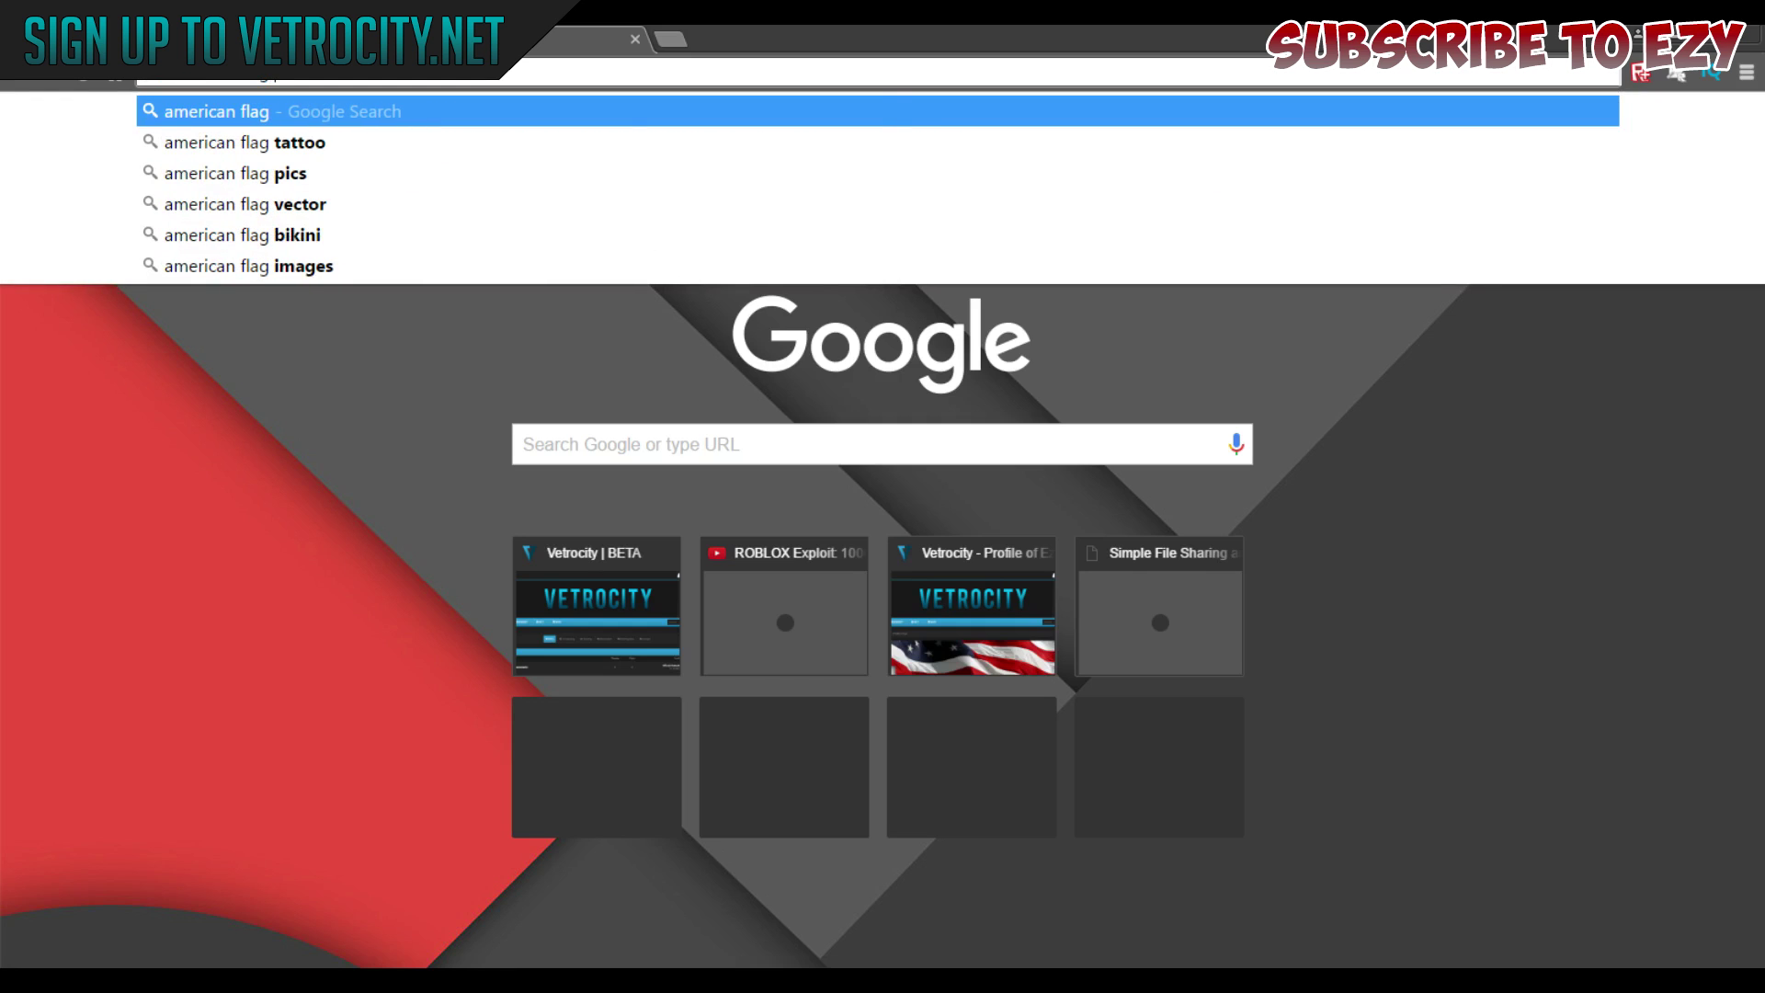
type(" 1920x1080")
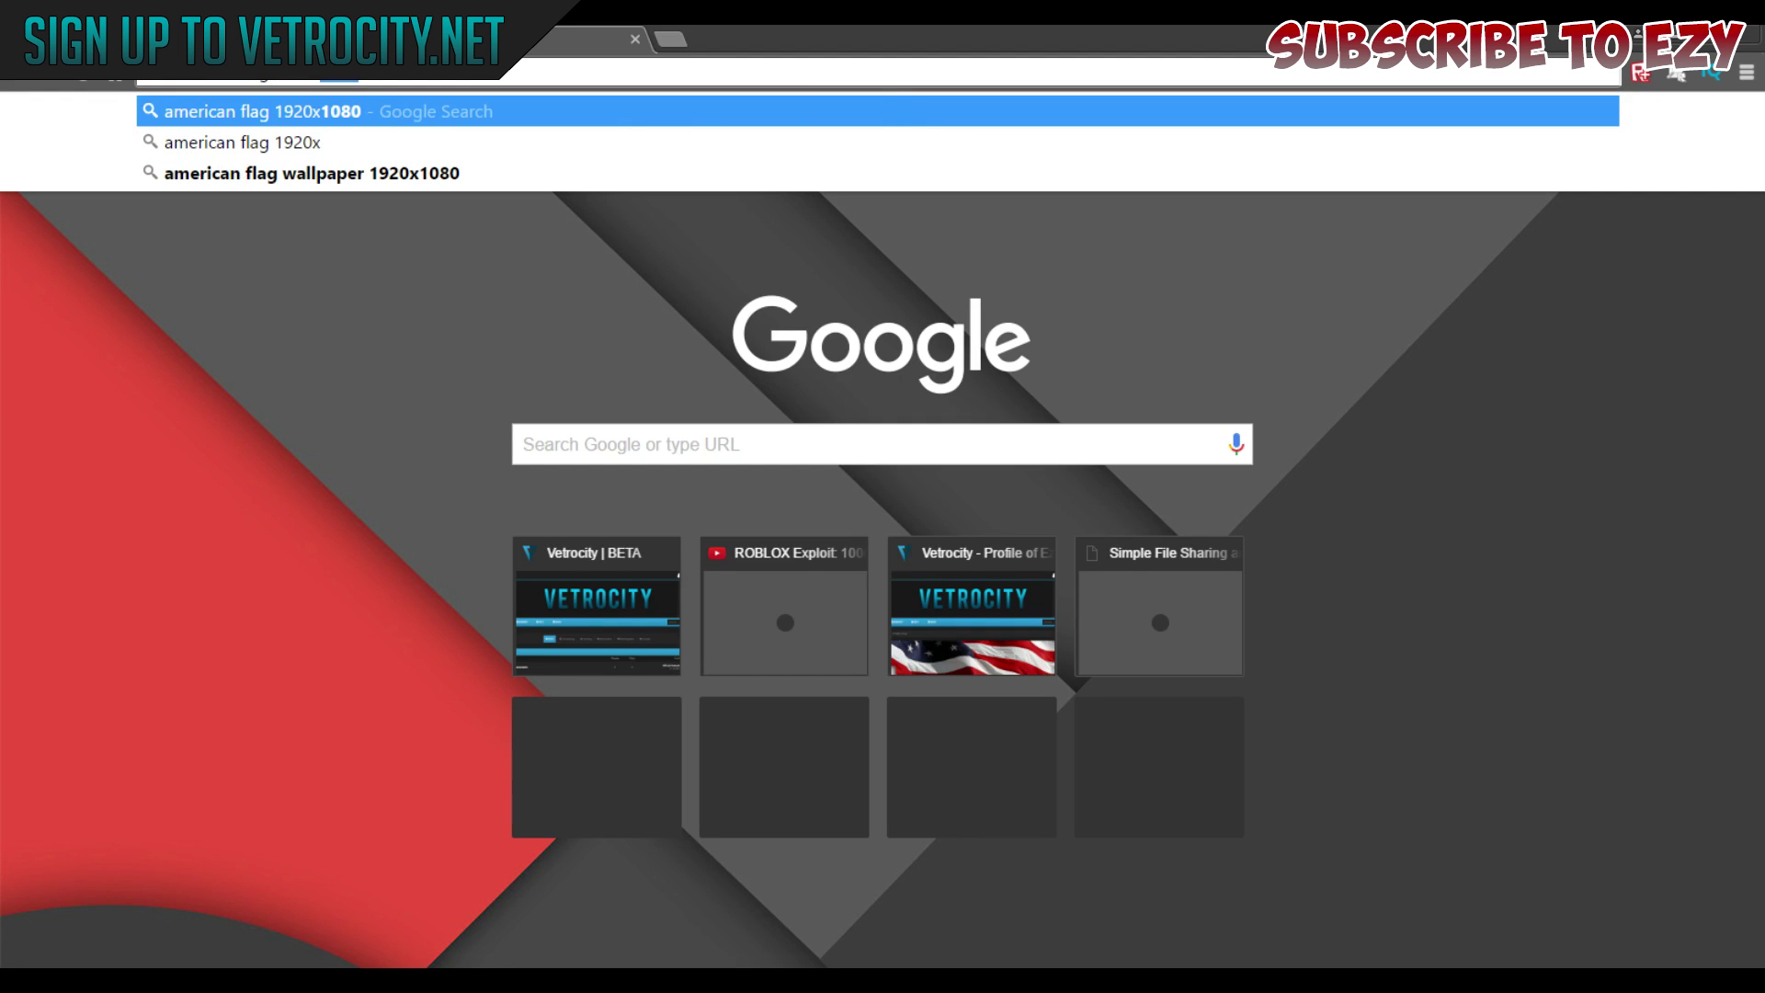
key("Return")
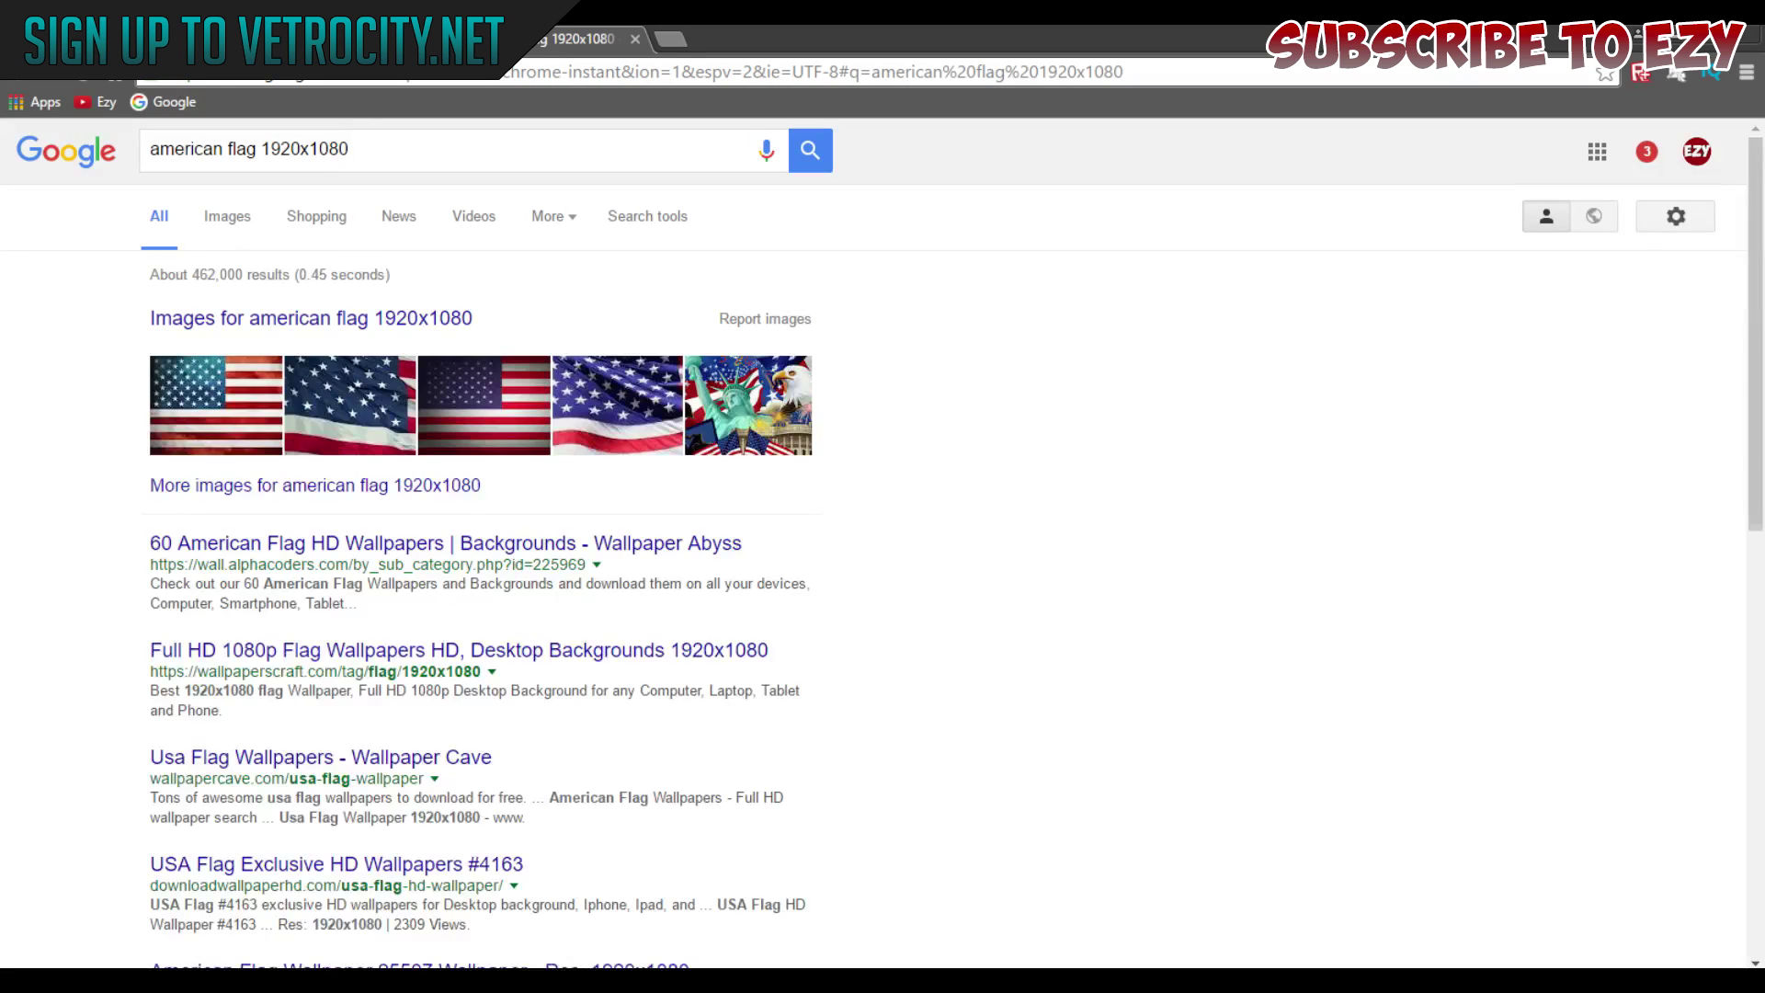
left_click(230, 223)
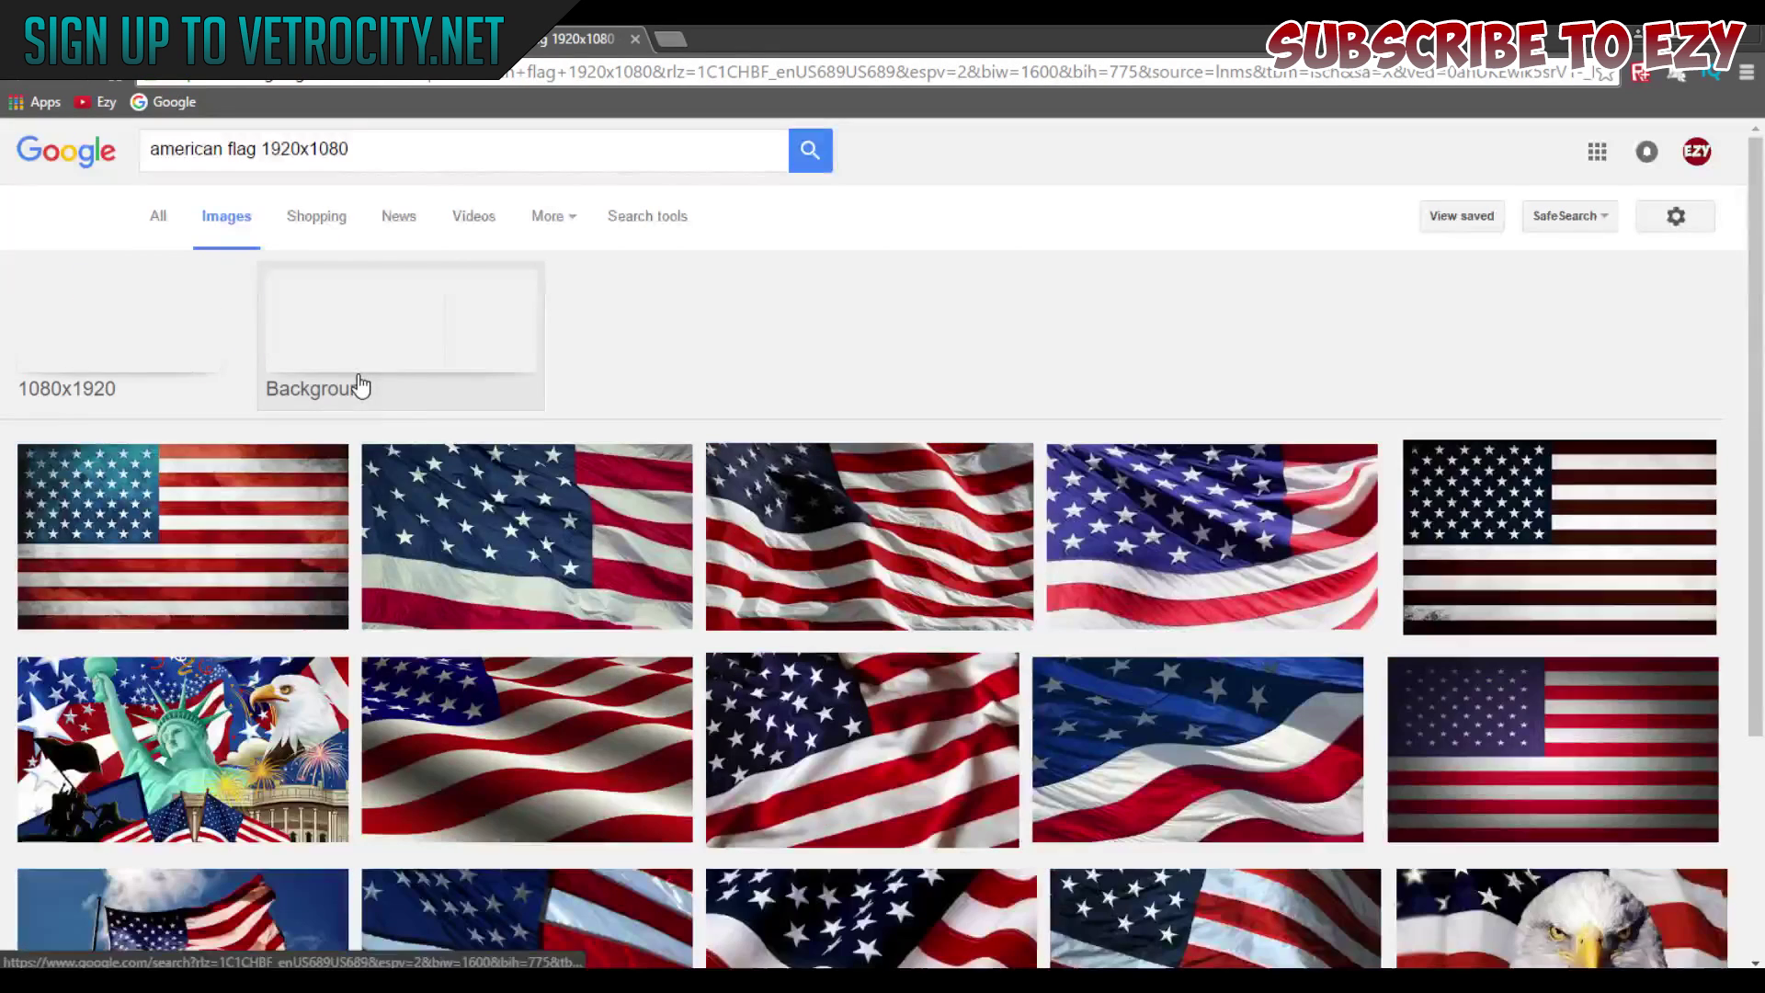
left_click(243, 519)
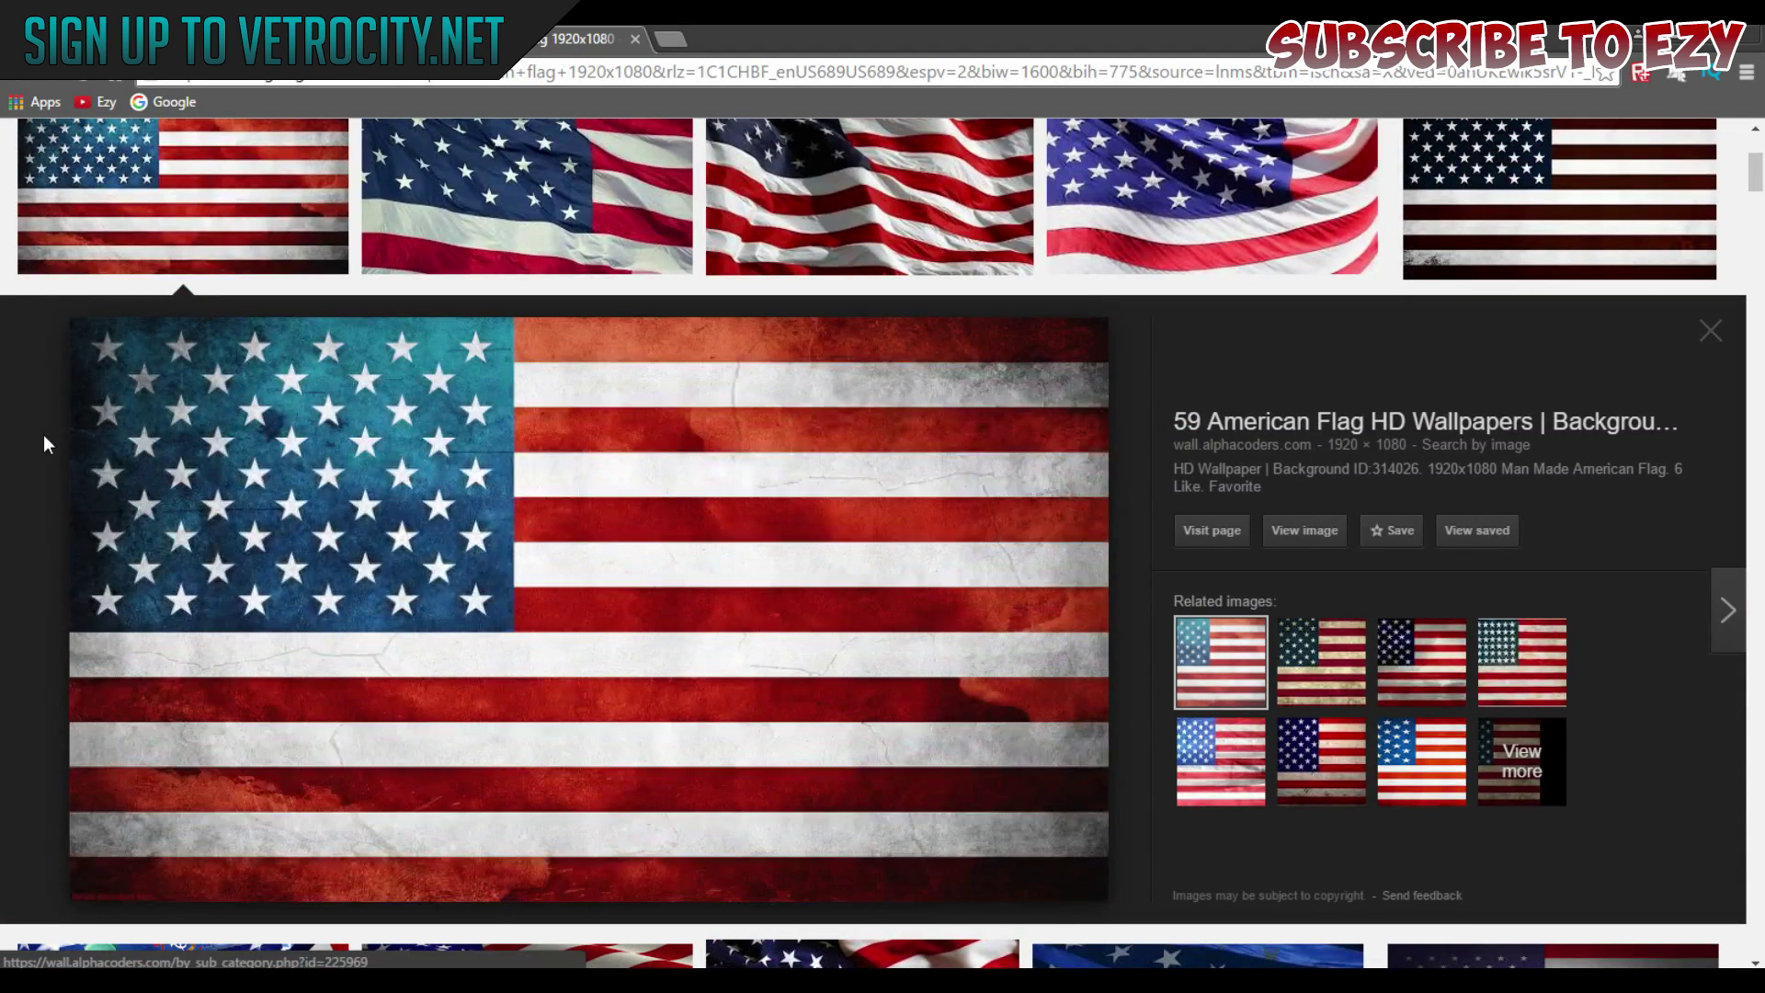
right_click(286, 468)
left_click(375, 667)
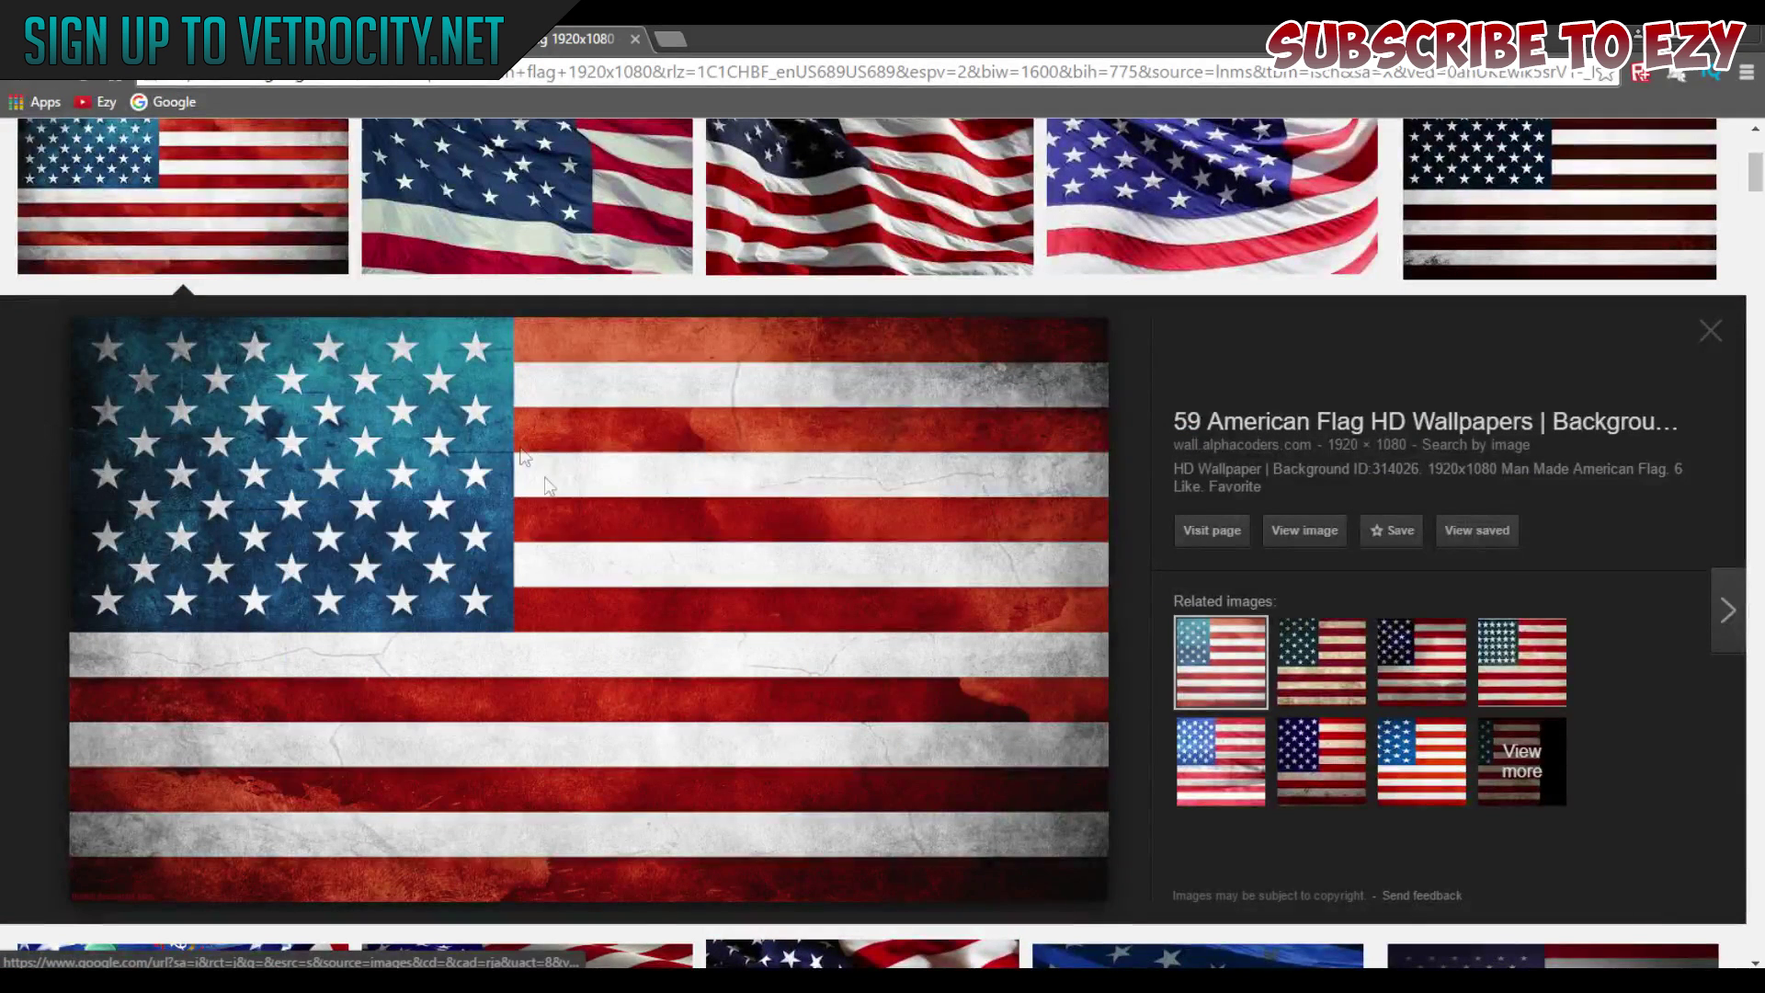
left_click(655, 520)
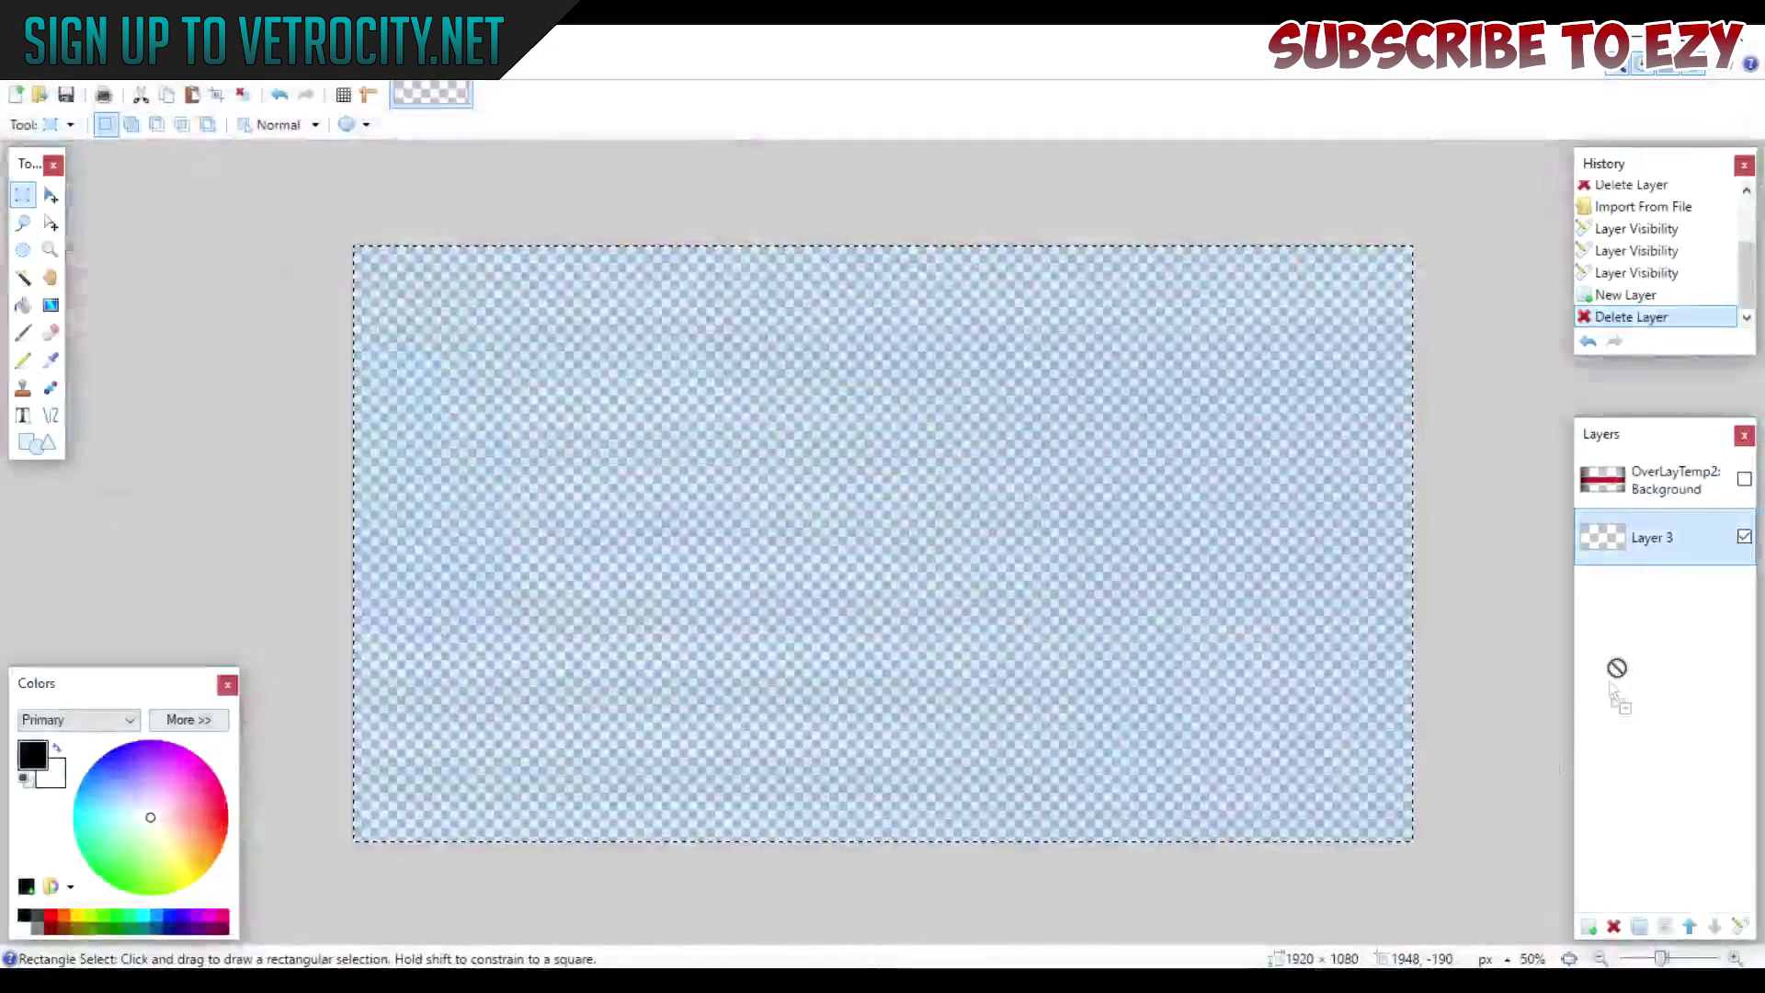
Add the 314026 (1) flag as a layer beneath a visible OverLayTemp2, deleting empty Layer 3.
left_click_drag(910, 544, 910, 547)
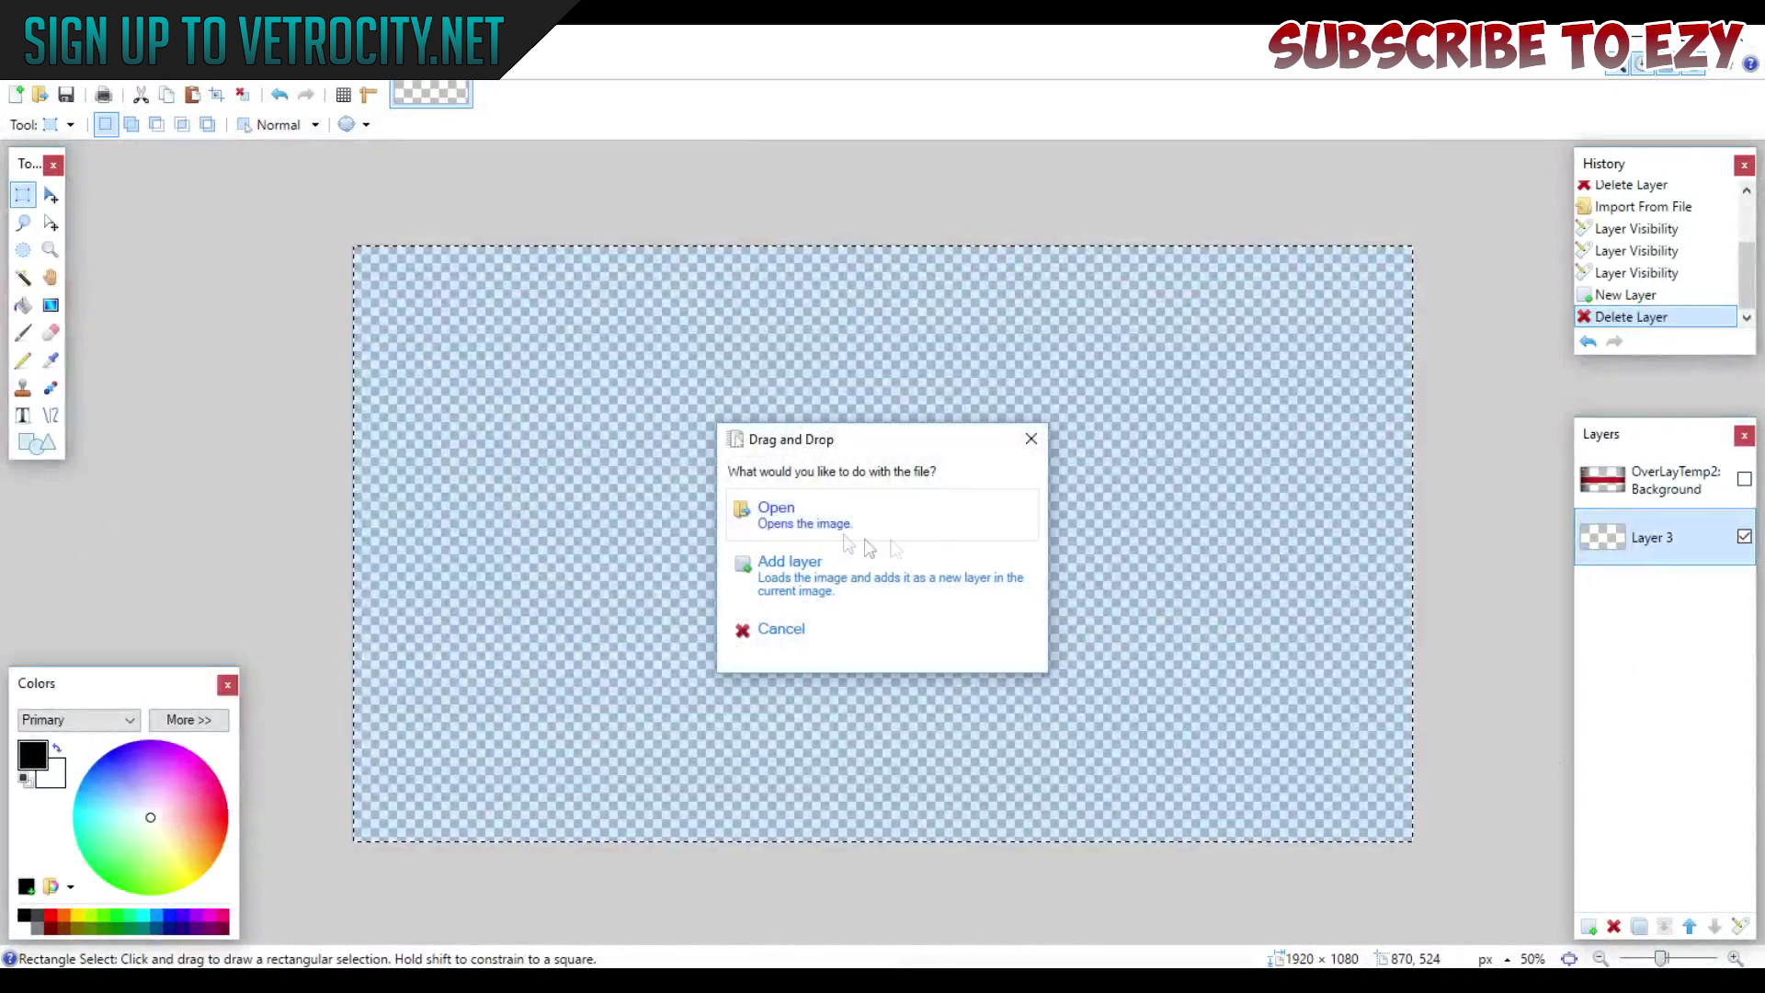
left_click(832, 577)
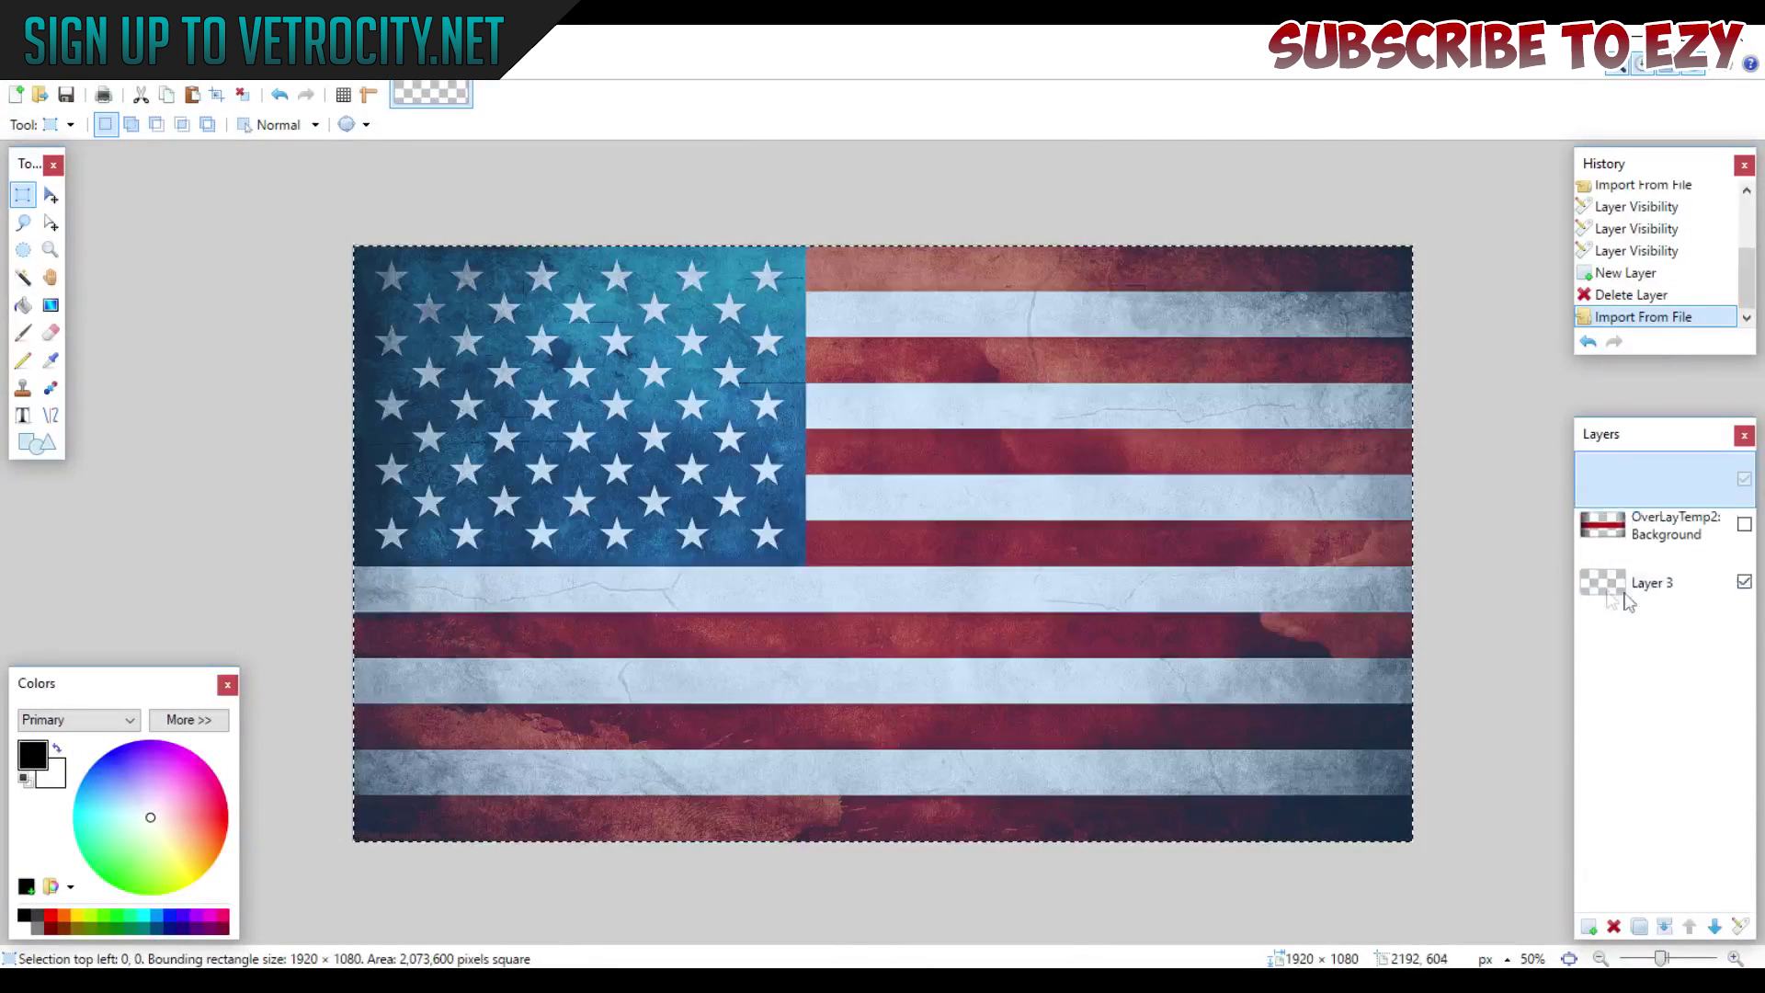
left_click(1691, 604)
key("ctrl+shift+Delete")
left_click_drag(1641, 482, 1641, 541)
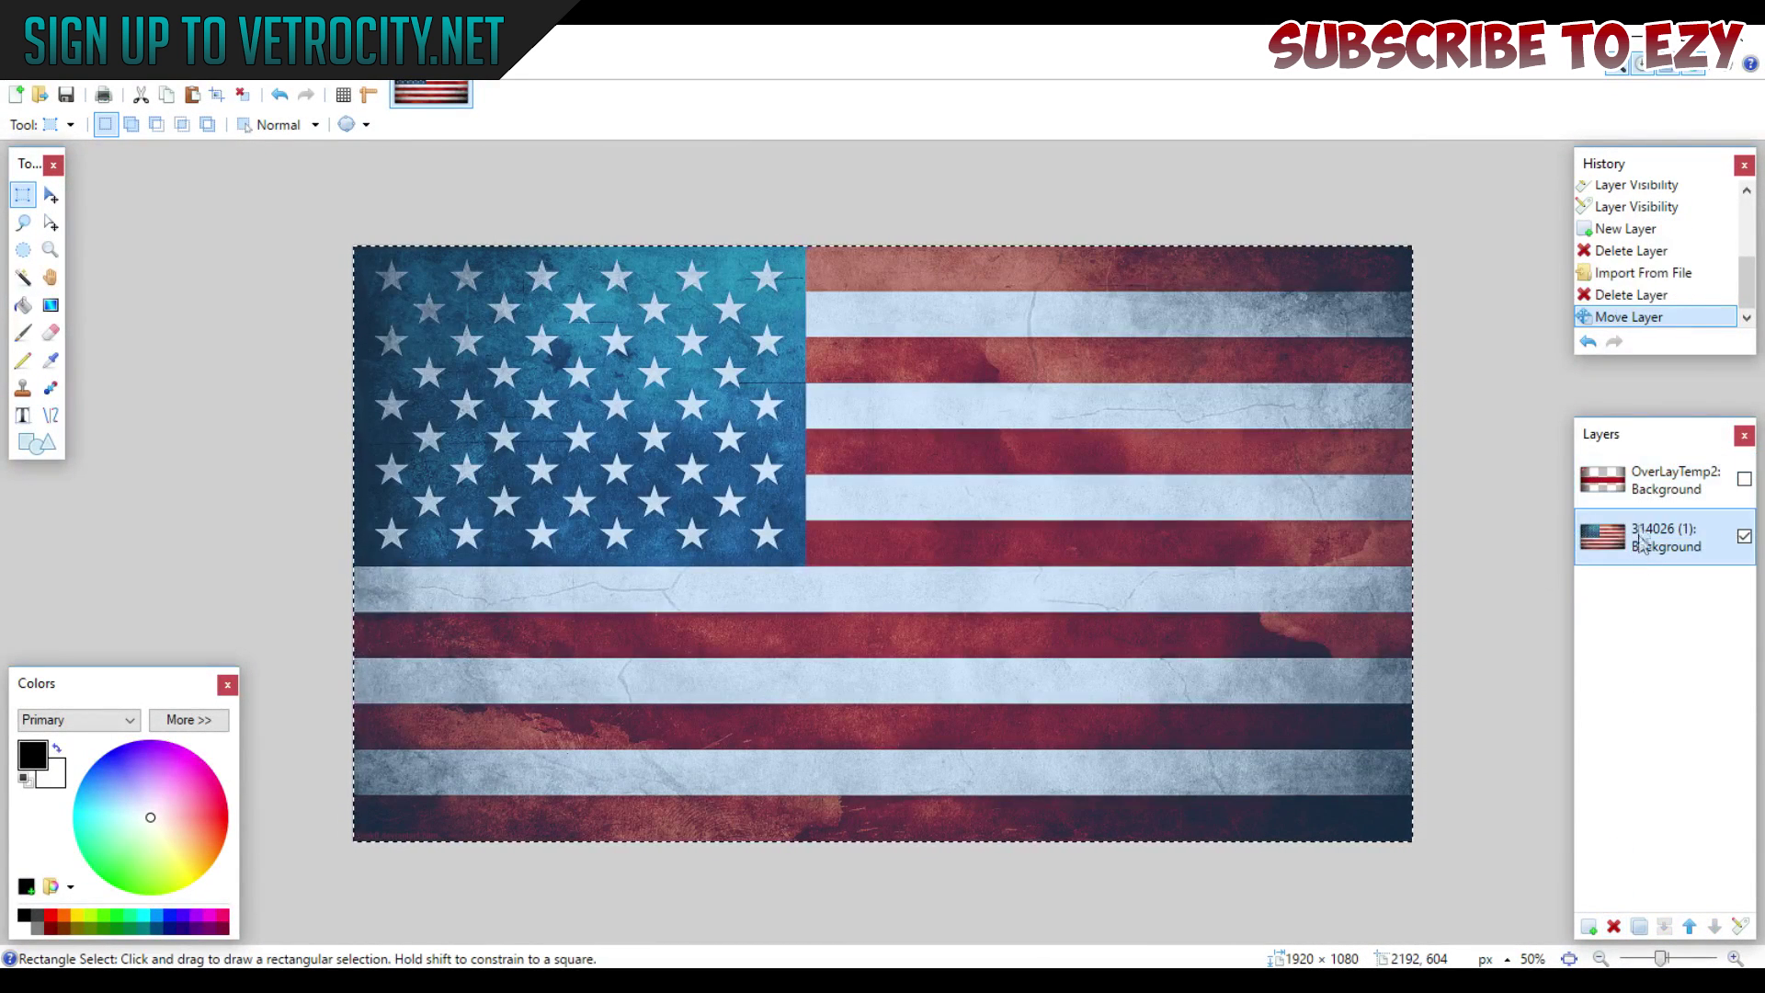
left_click(1743, 479)
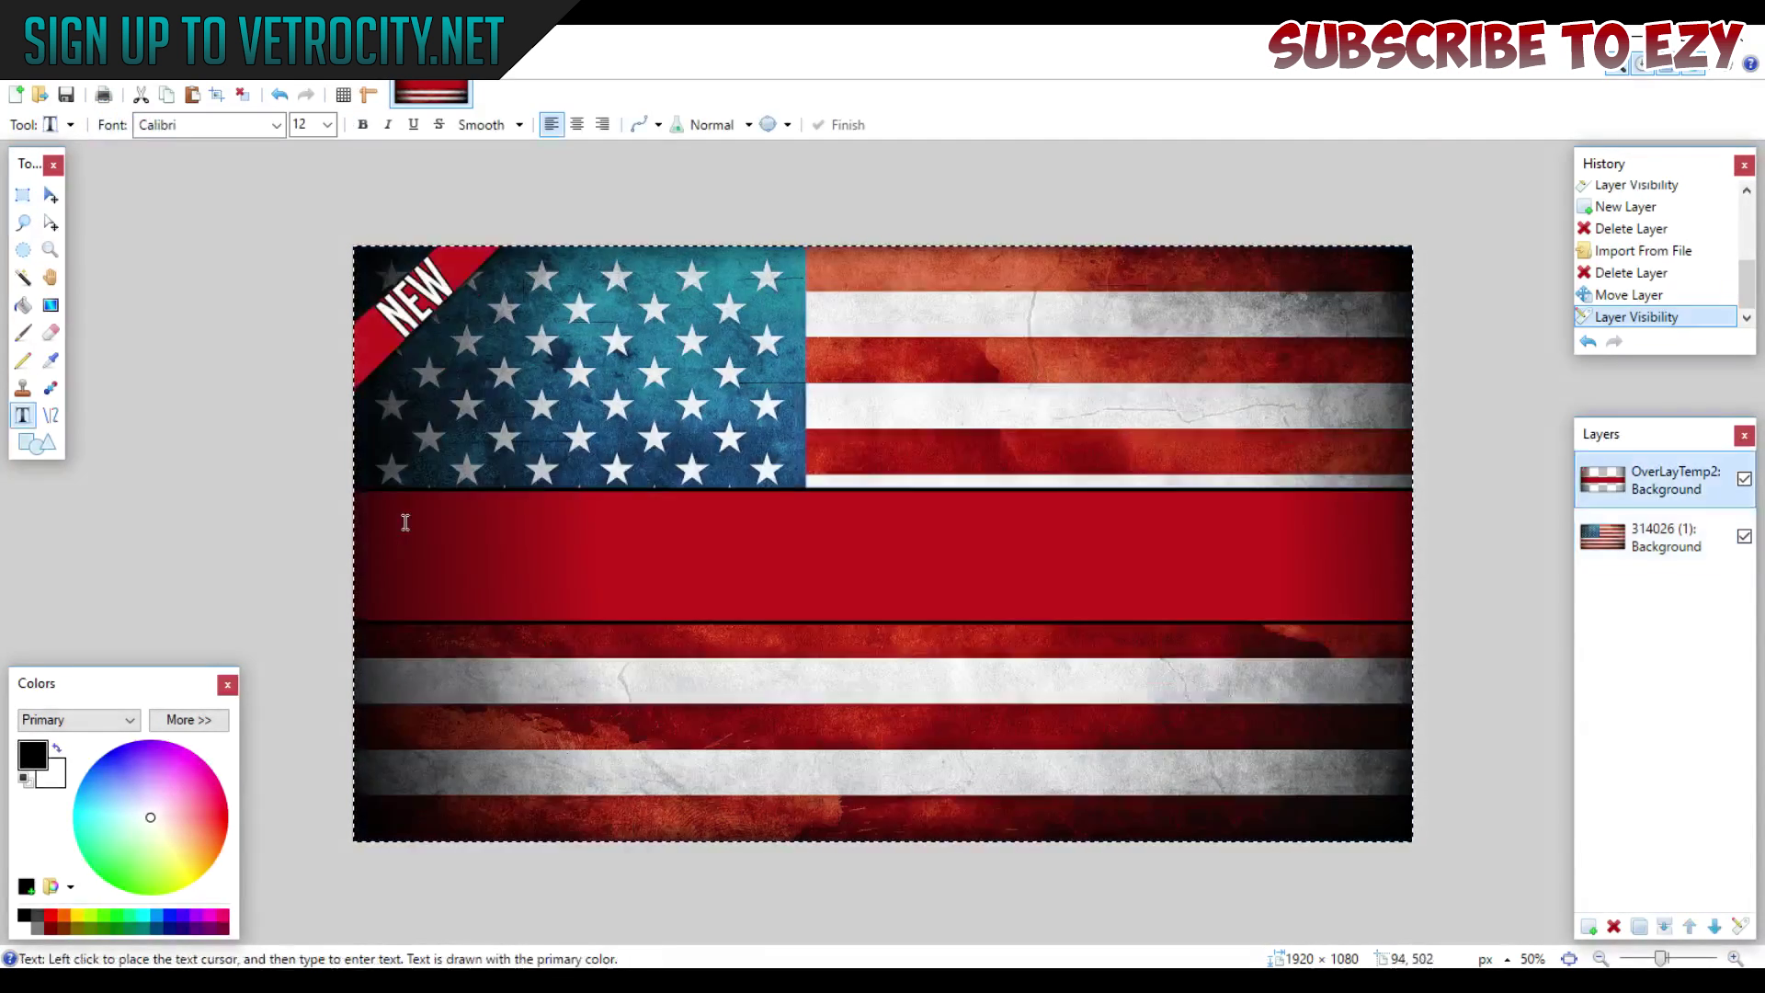
Start a text entry on the red band and set the font size to 175.
left_click(369, 501)
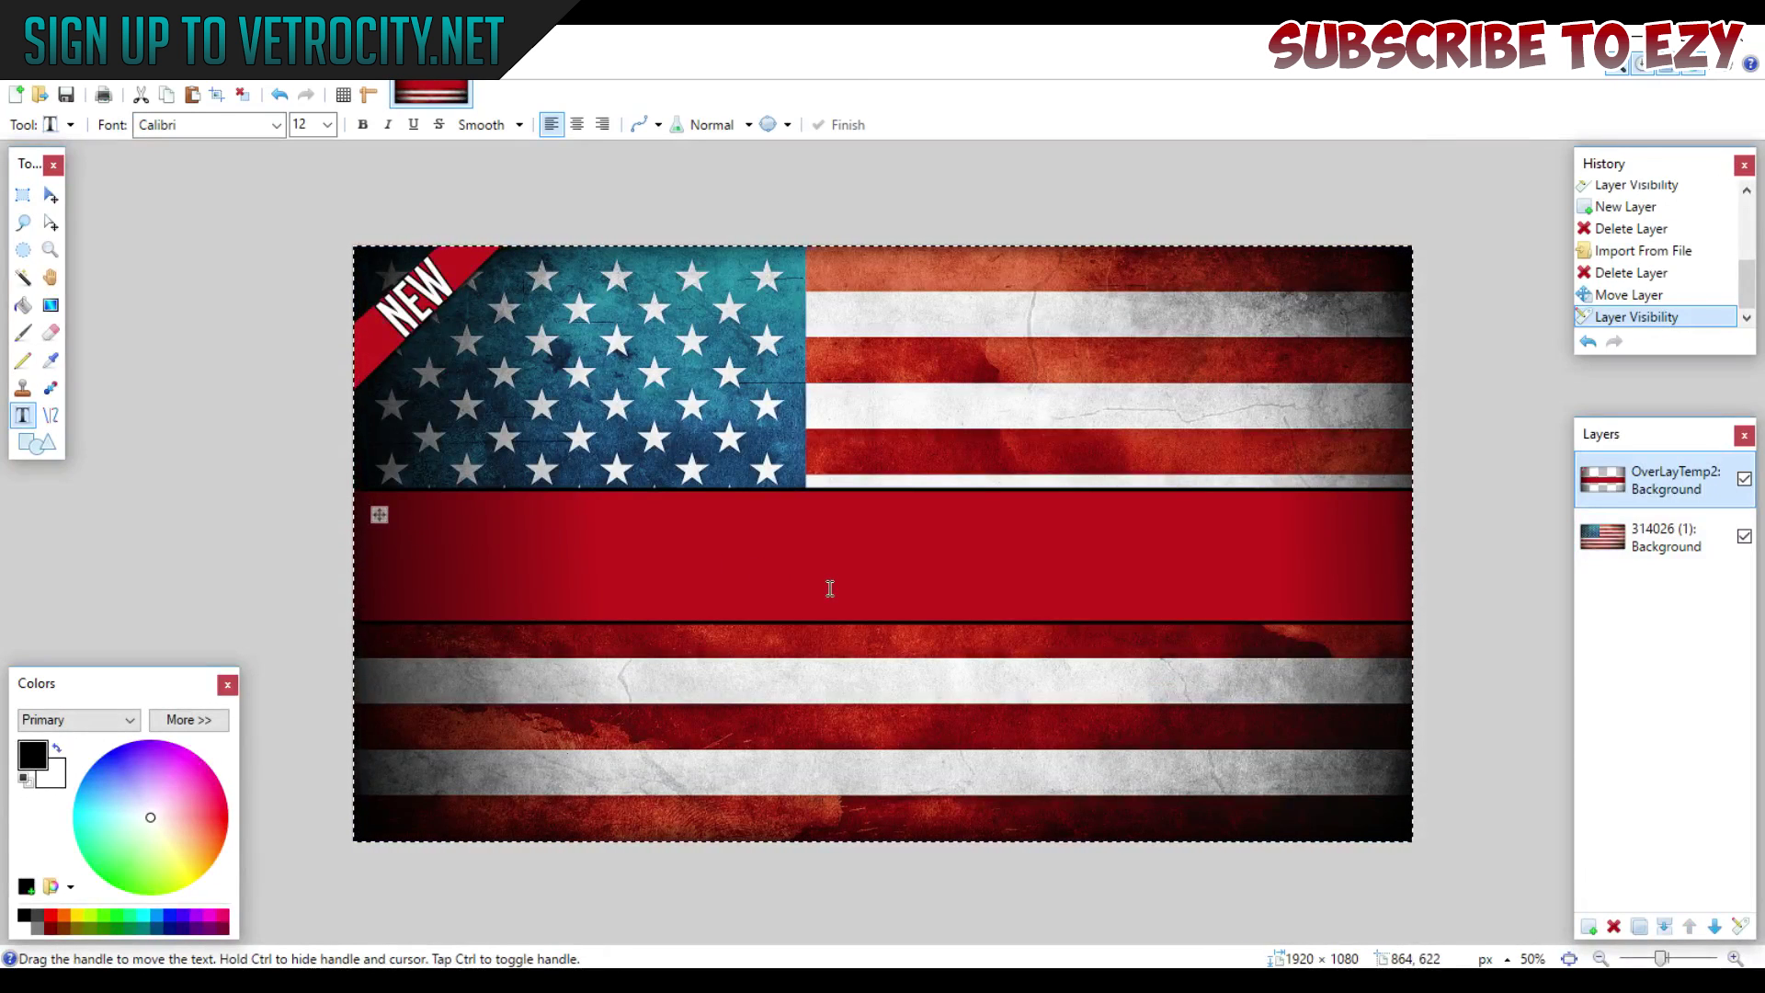
left_click(526, 549)
double_click(307, 126)
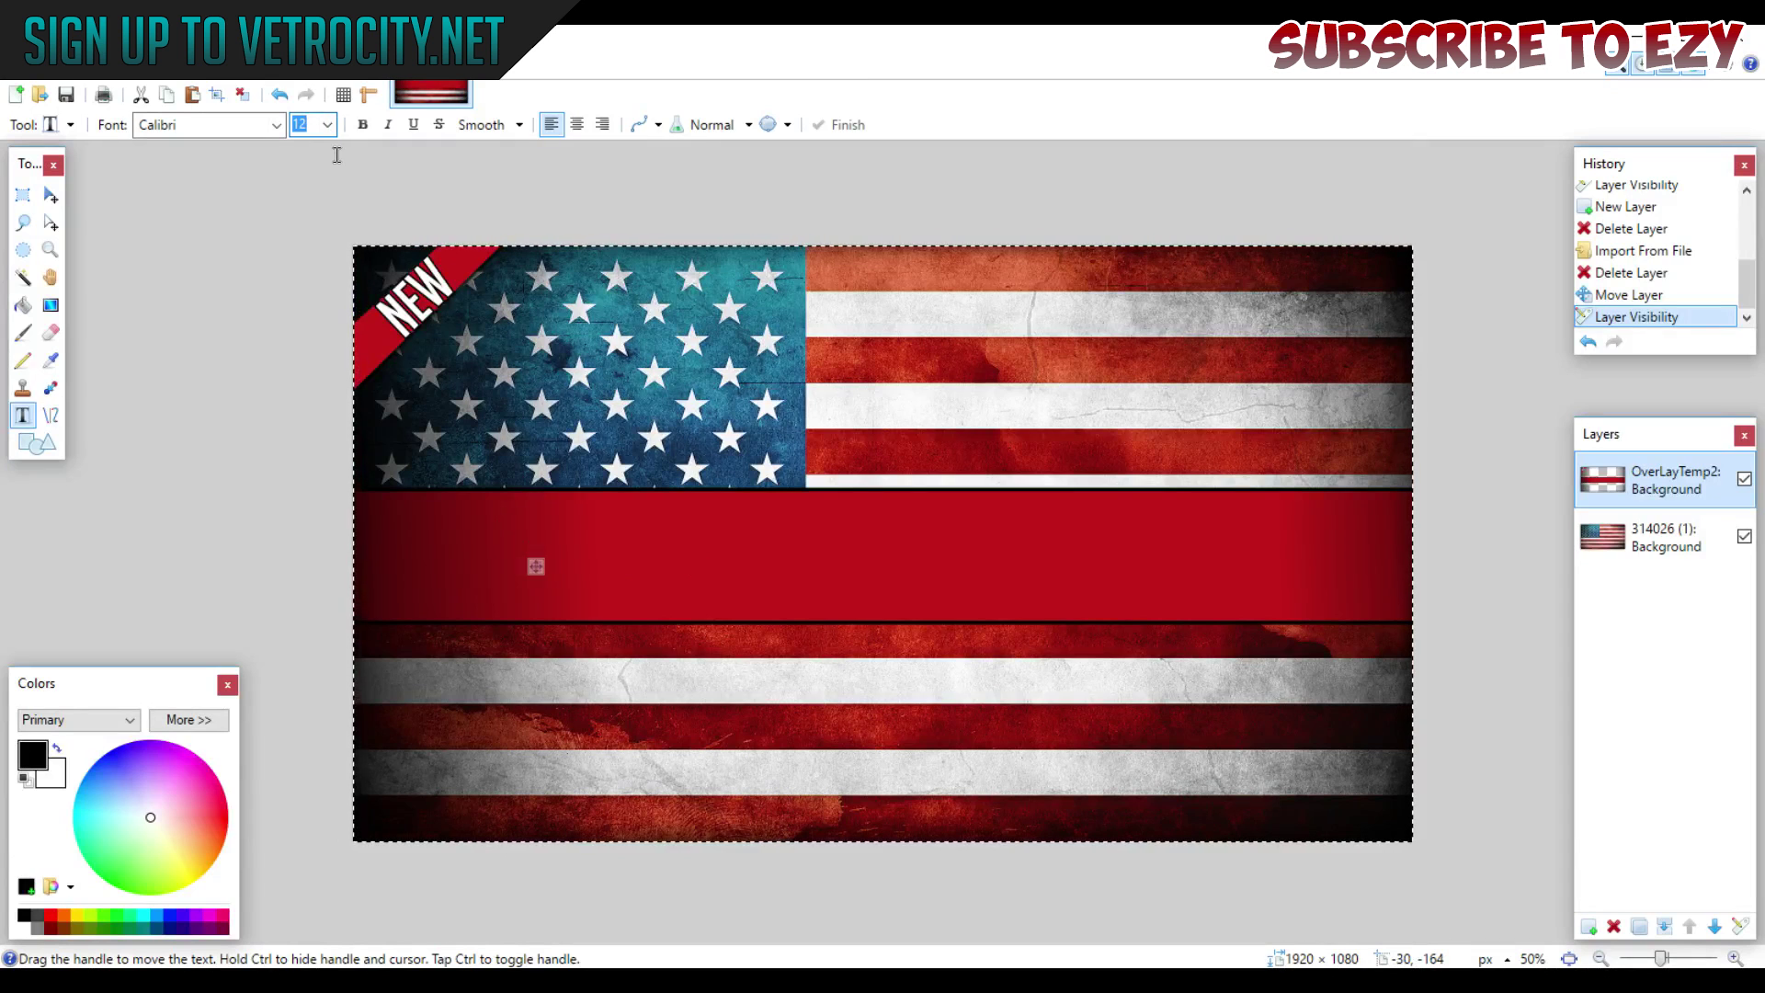
type("200")
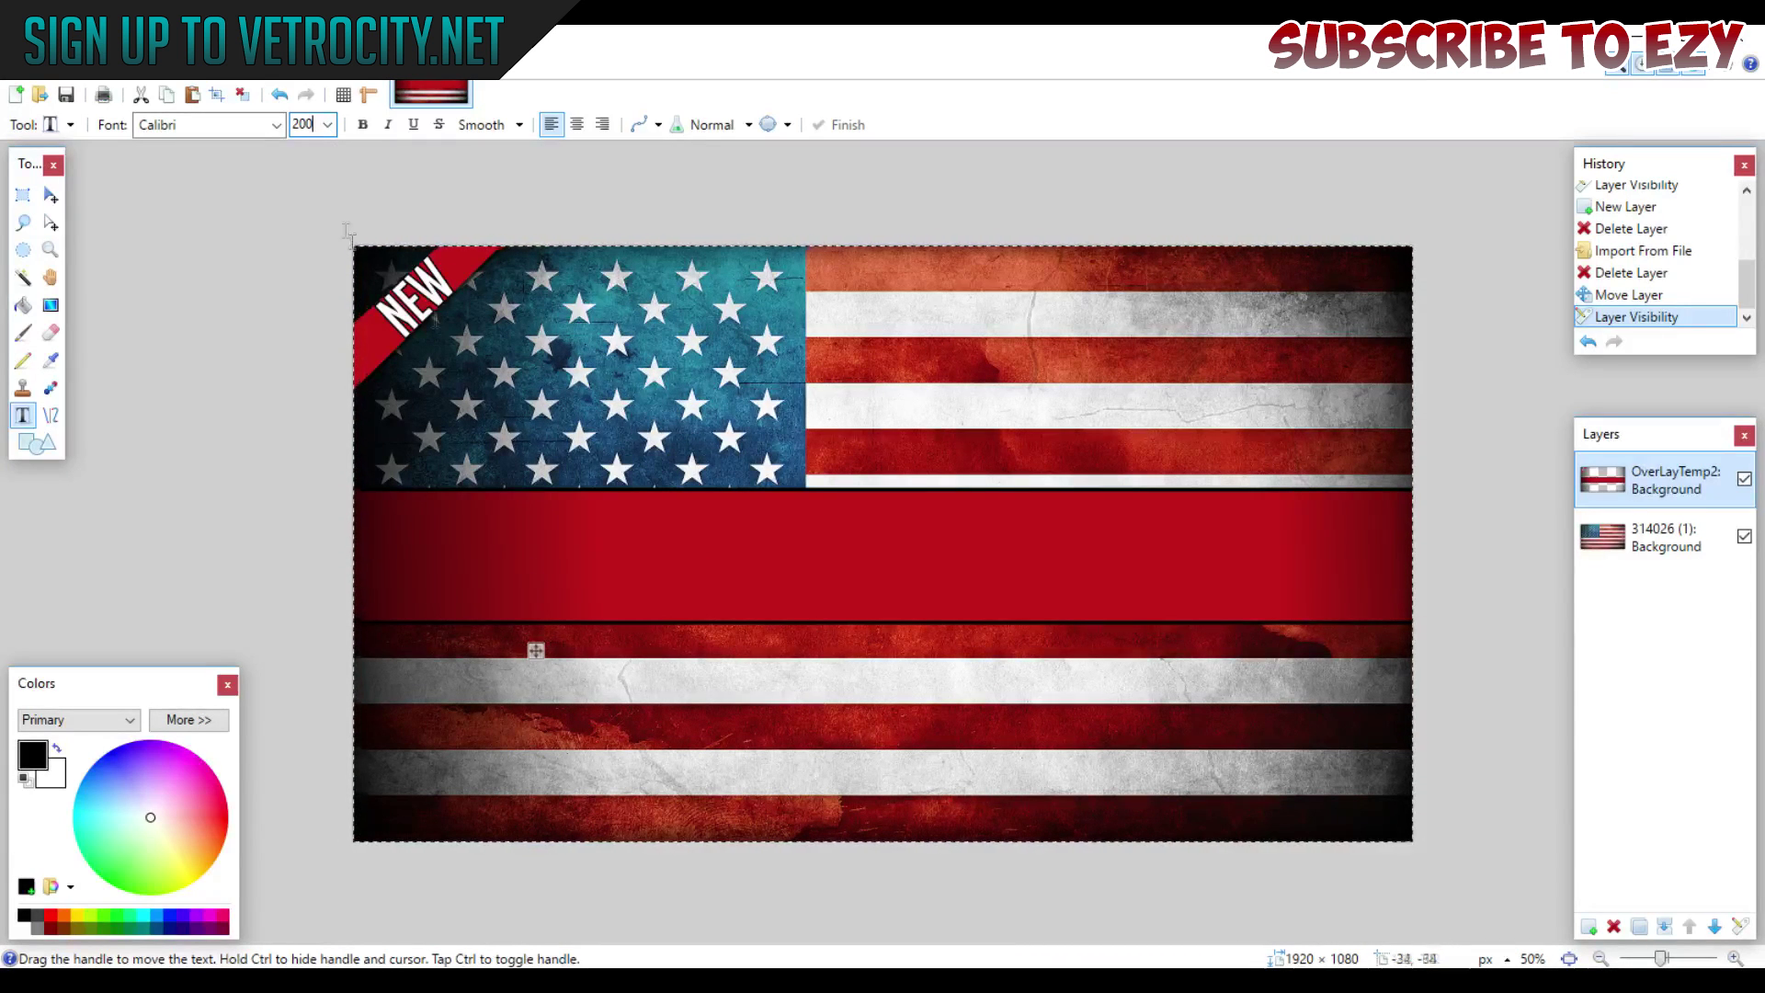
double_click(304, 124)
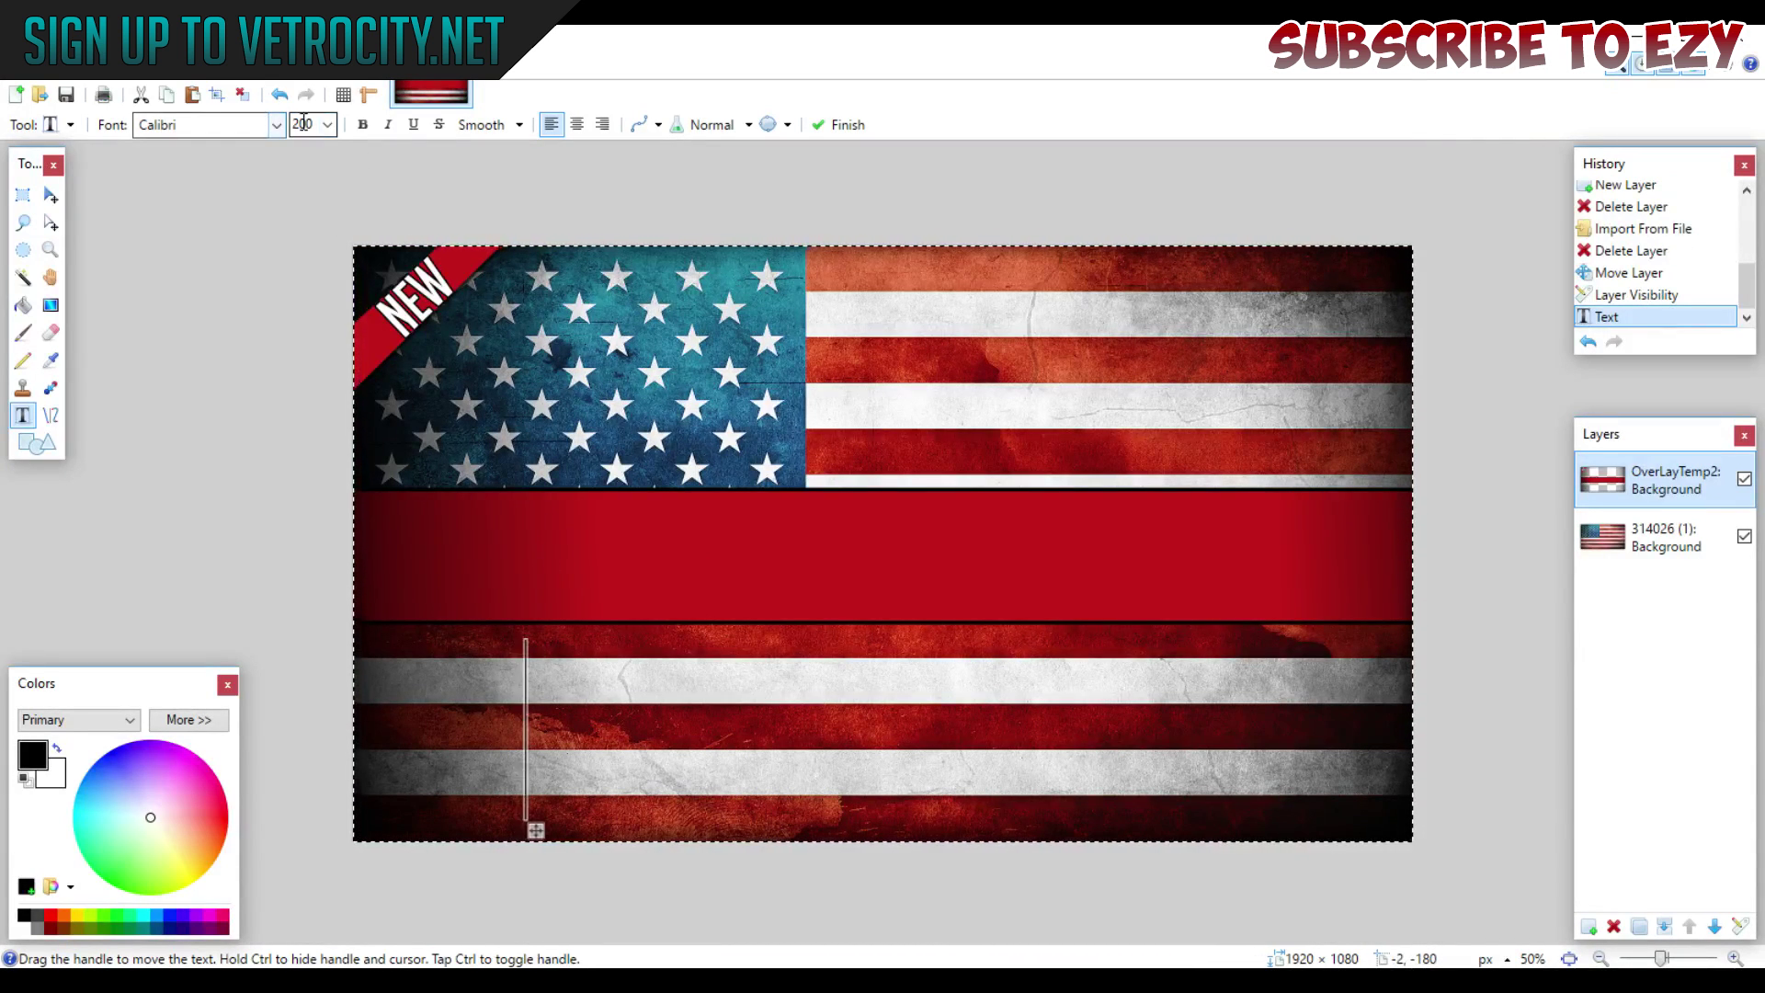
type("1")
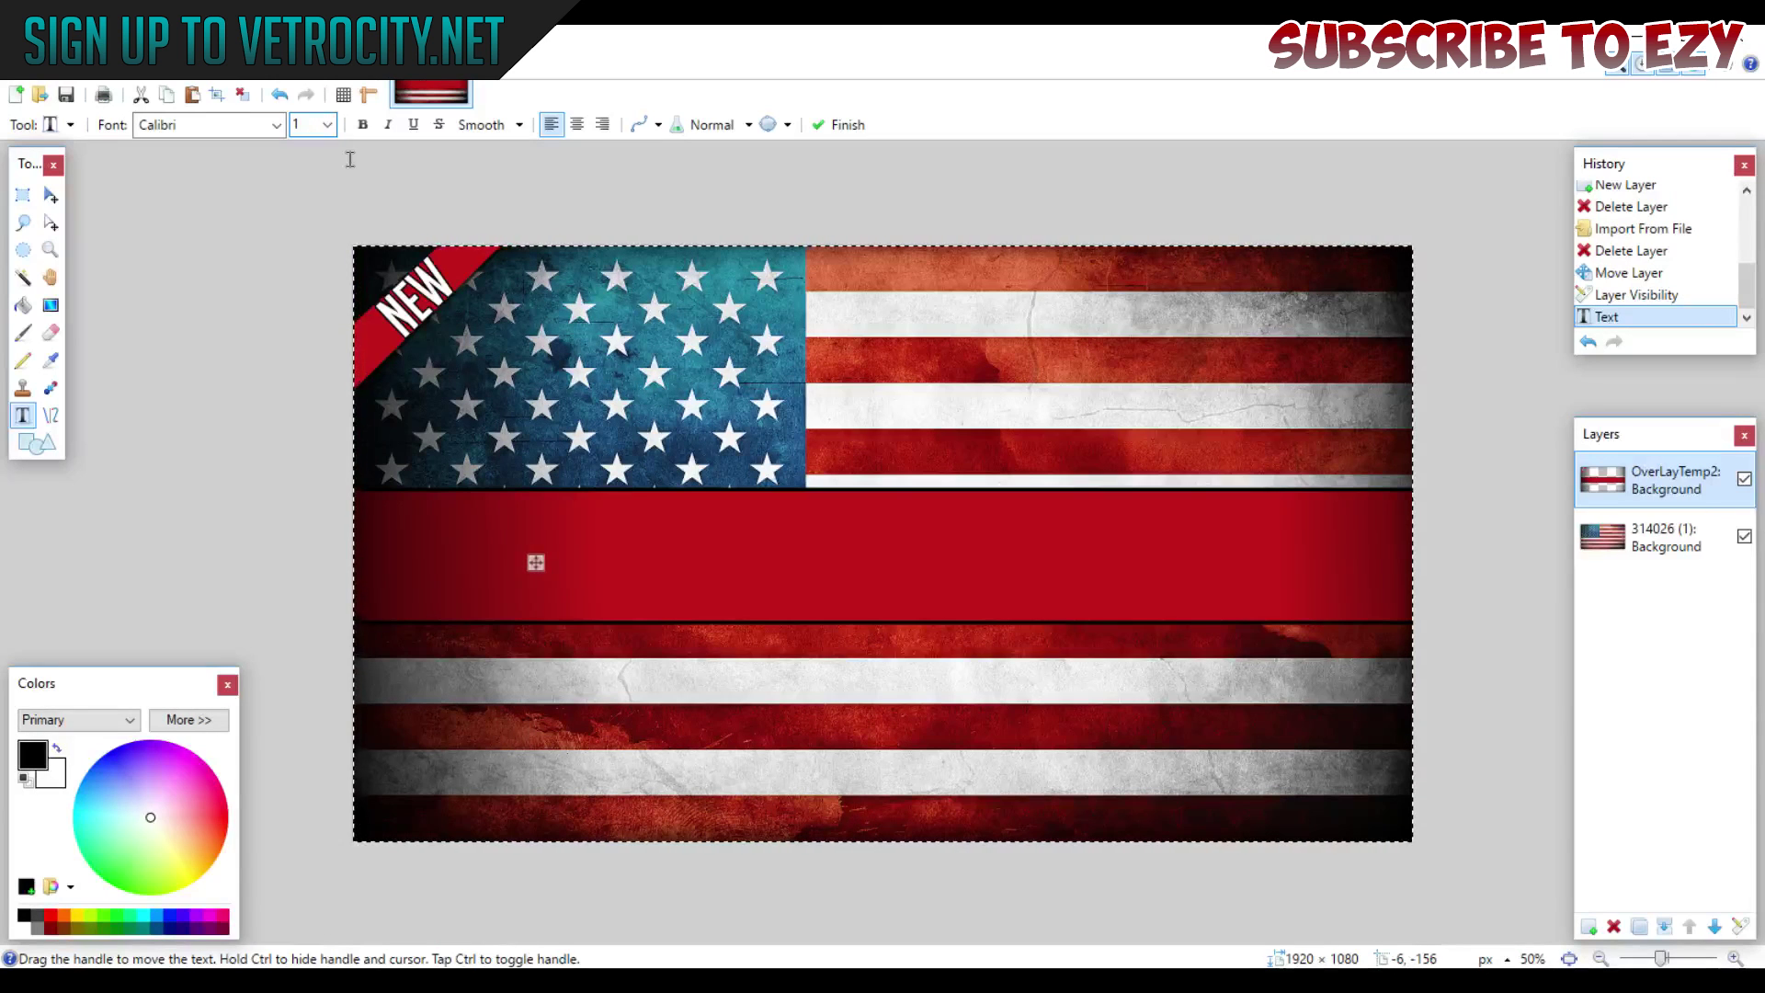
type("75")
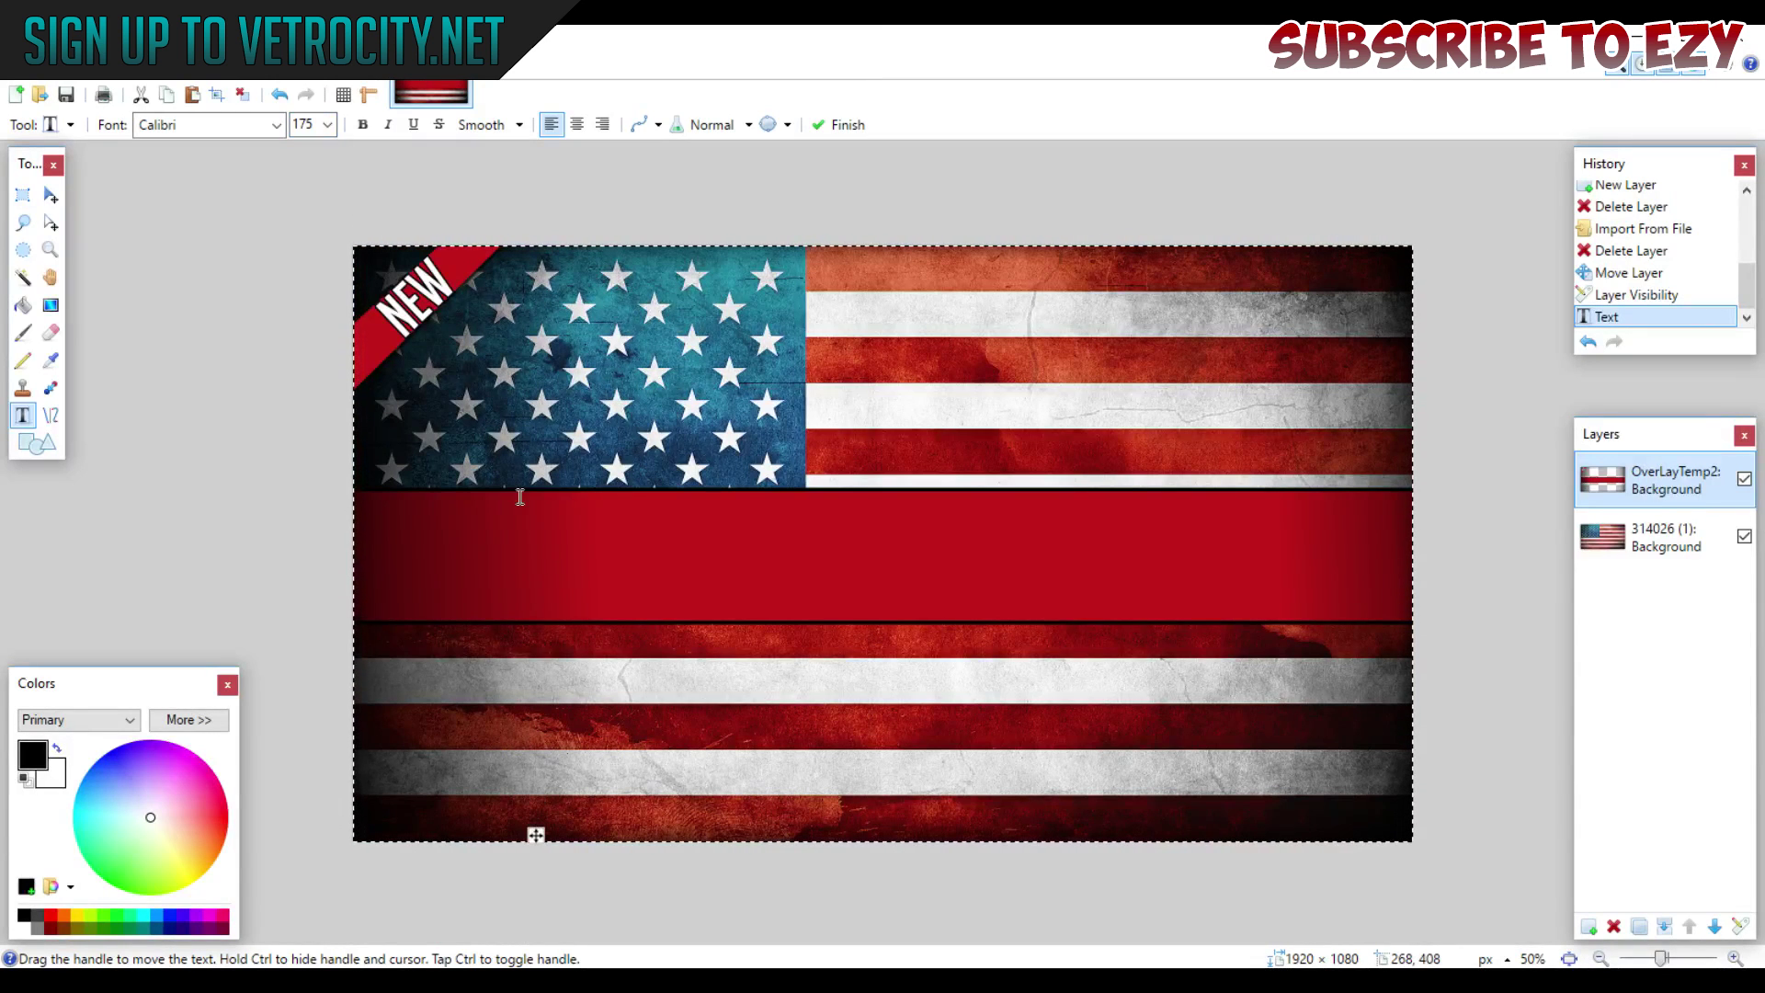
Move the text starting point into the red band and test it with a letter.
left_click_drag(534, 822, 588, 535)
type("S")
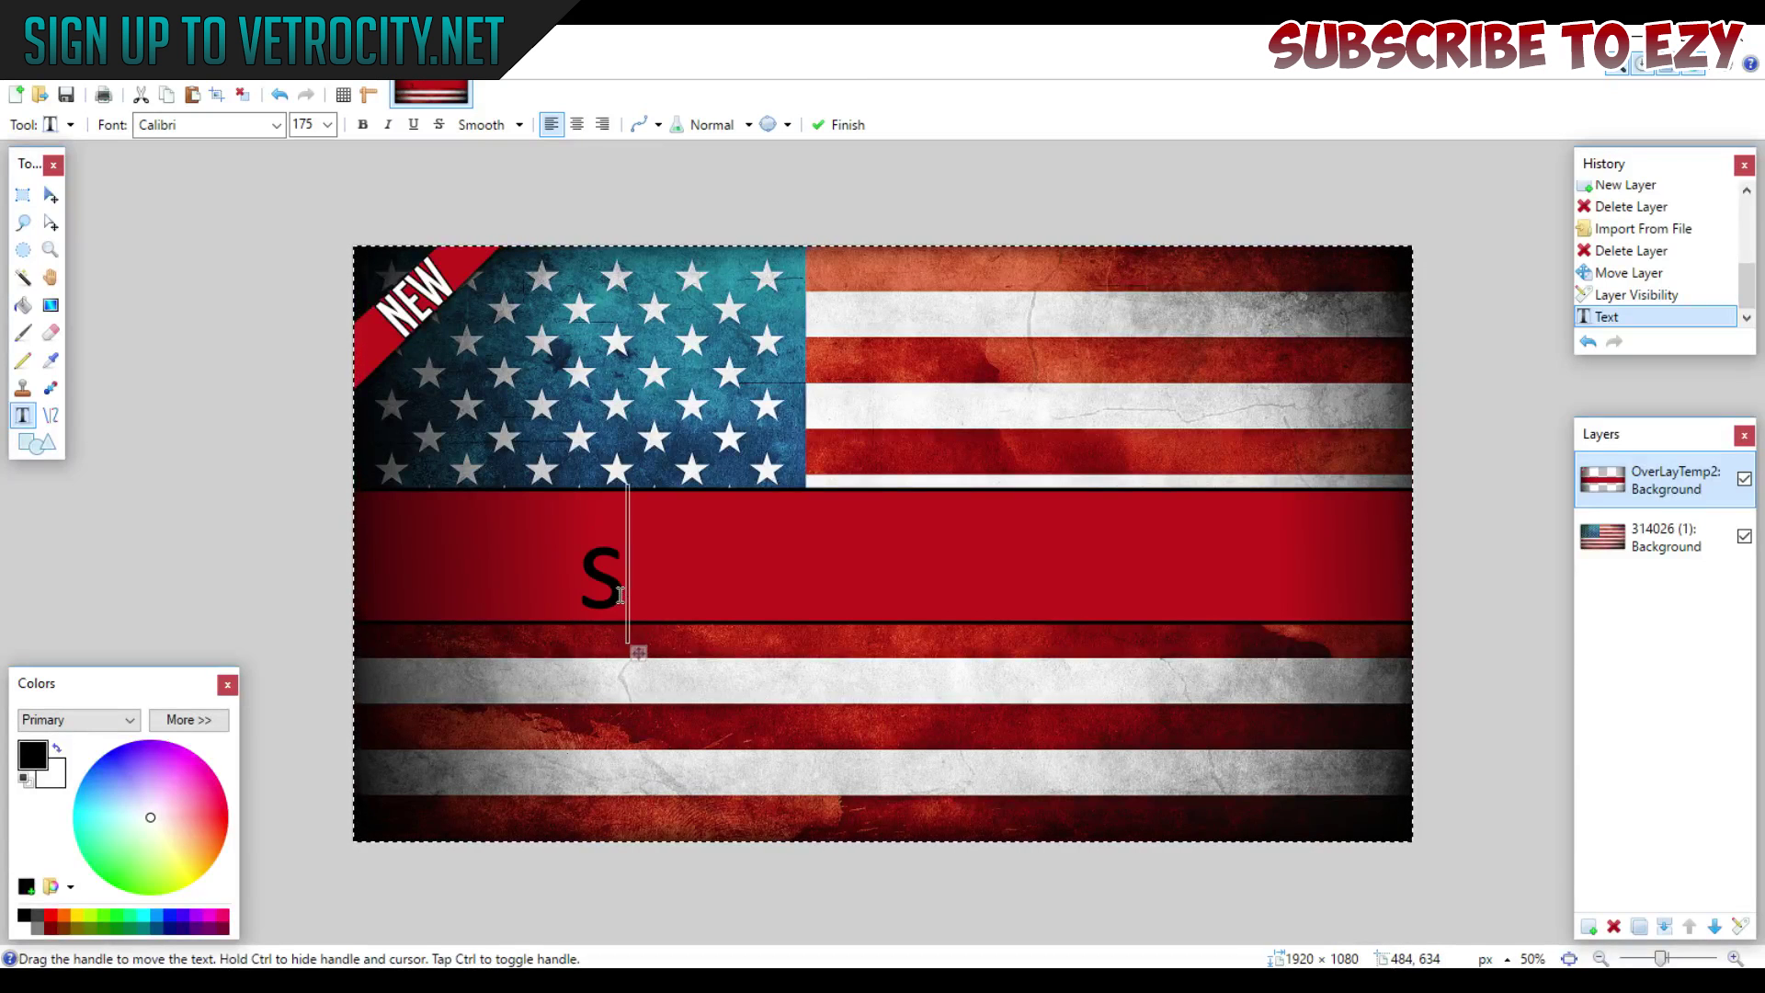
key("BackSpace")
left_click(275, 125)
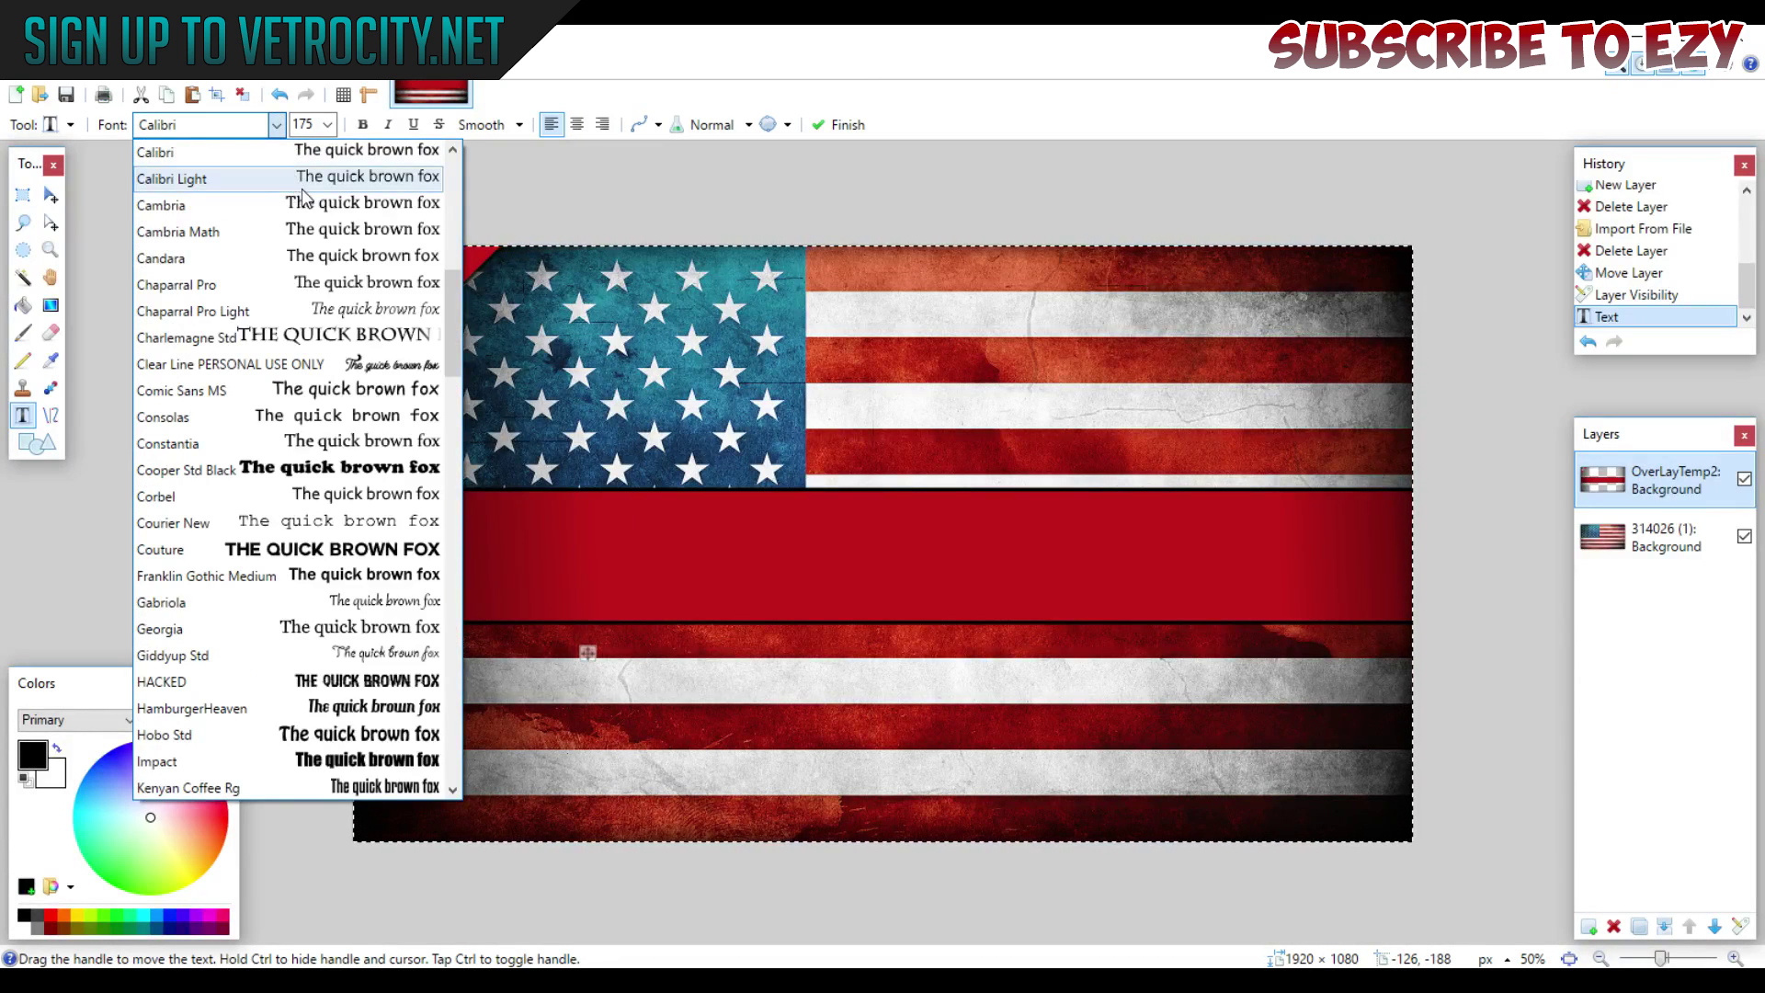
Choose the BigNoodleTitling font from the font list.
scroll(321, 306, "up", 3)
scroll(322, 306, "up", 3)
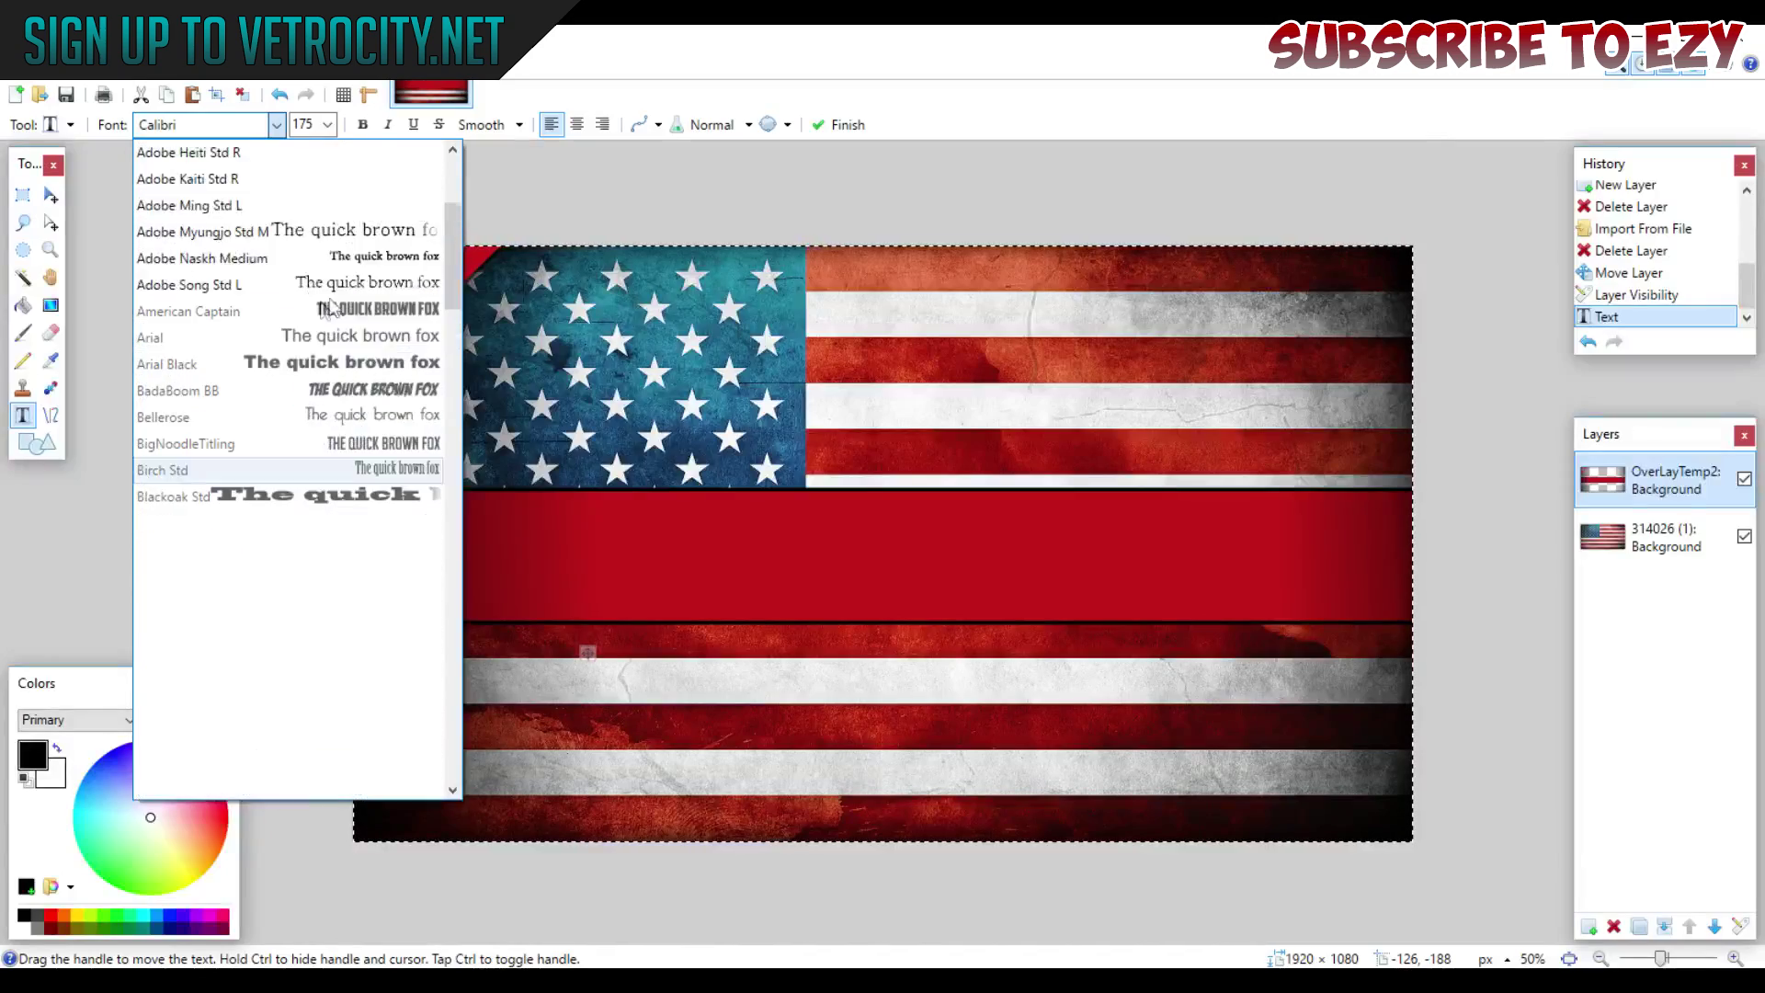
scroll(377, 194, "up", 2)
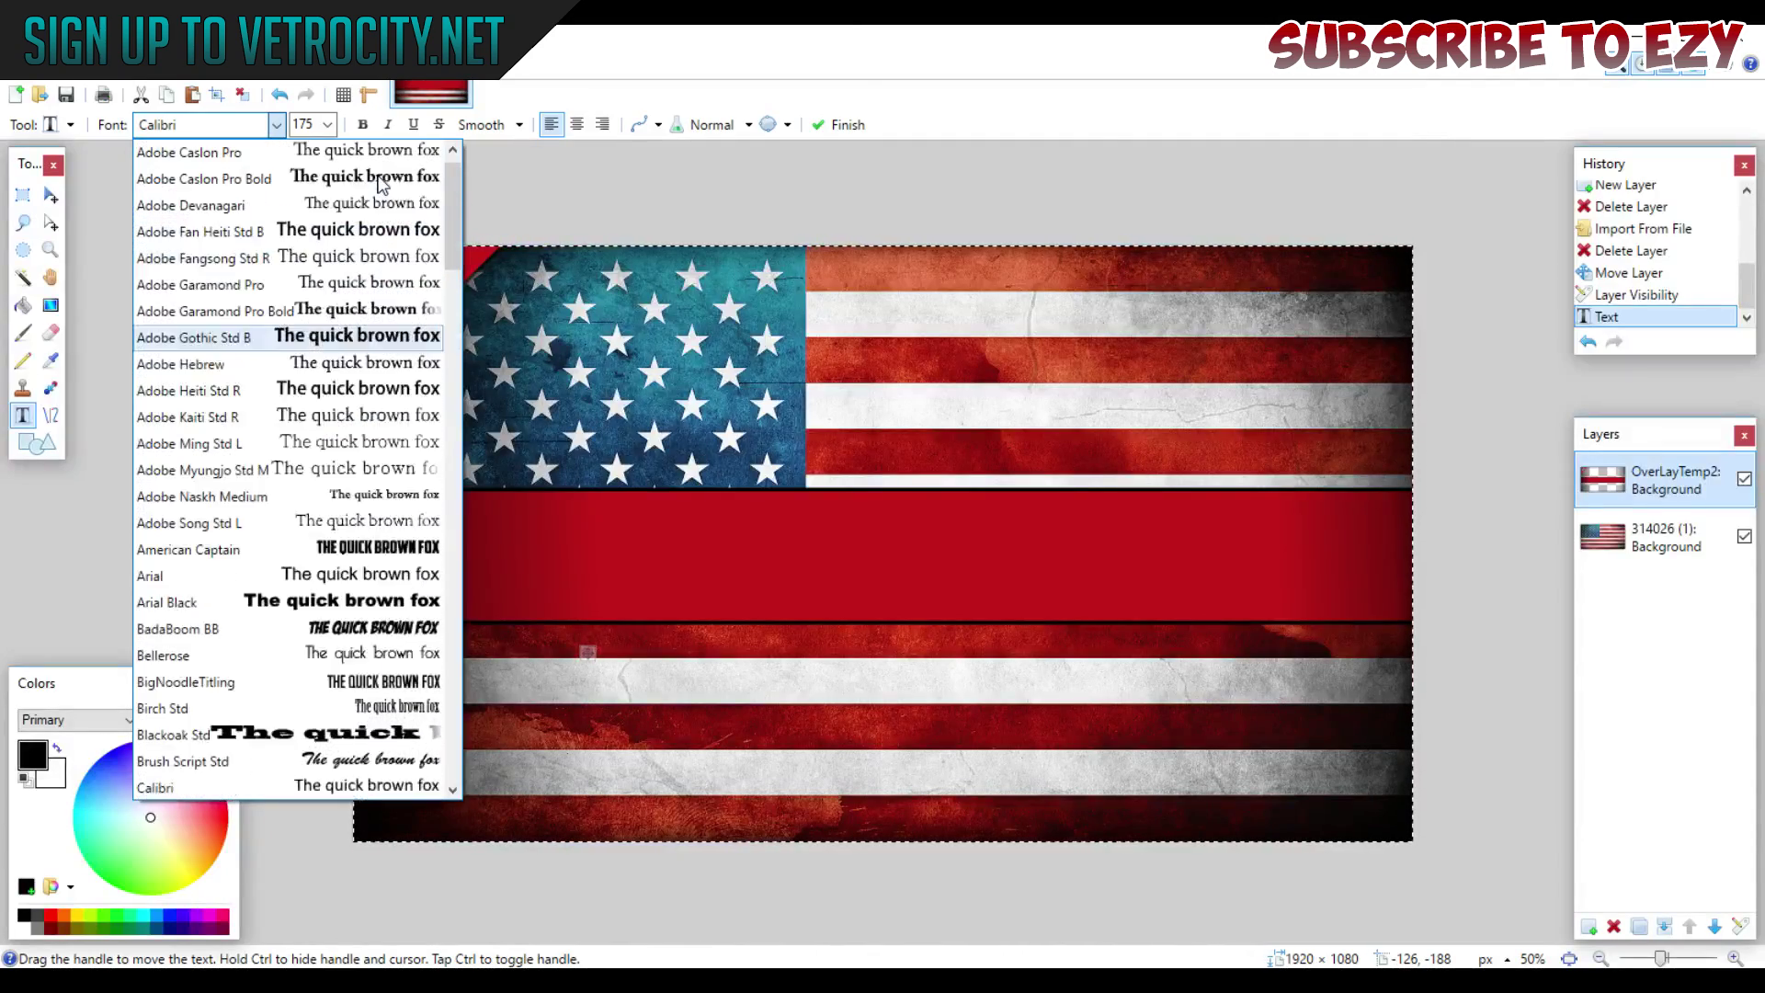
scroll(368, 490, "down", 3)
scroll(368, 490, "down", 5)
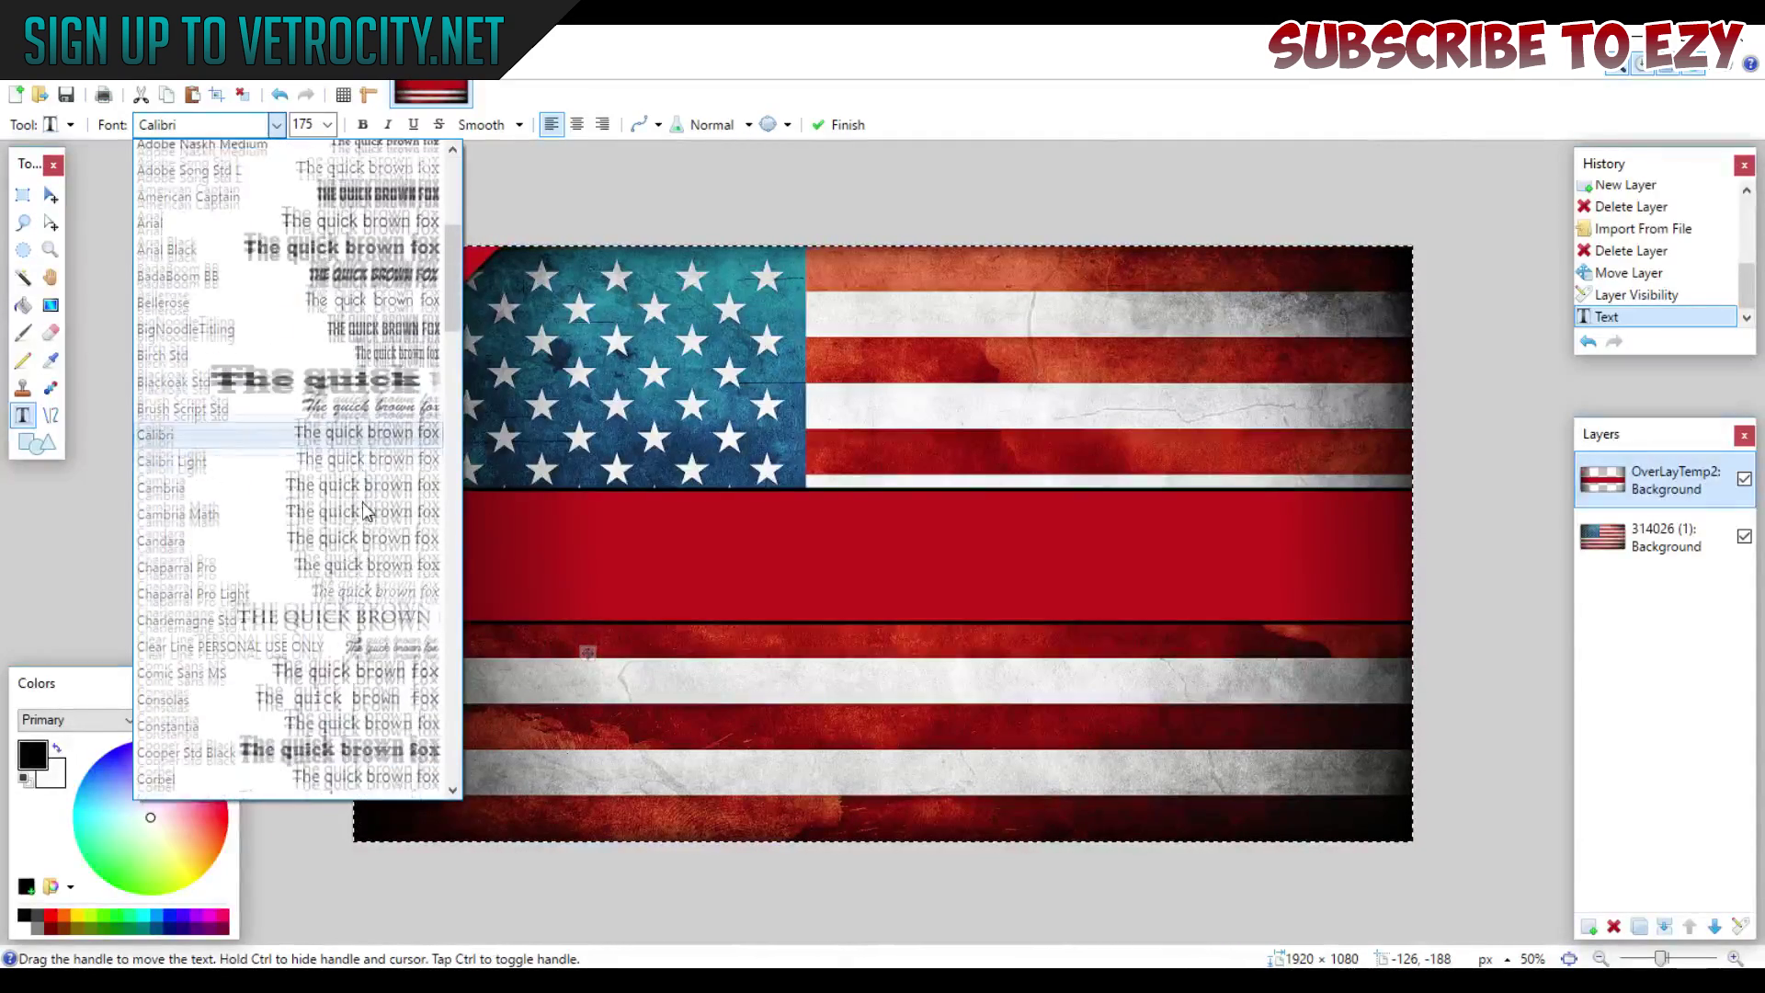
scroll(367, 607, "down", 1)
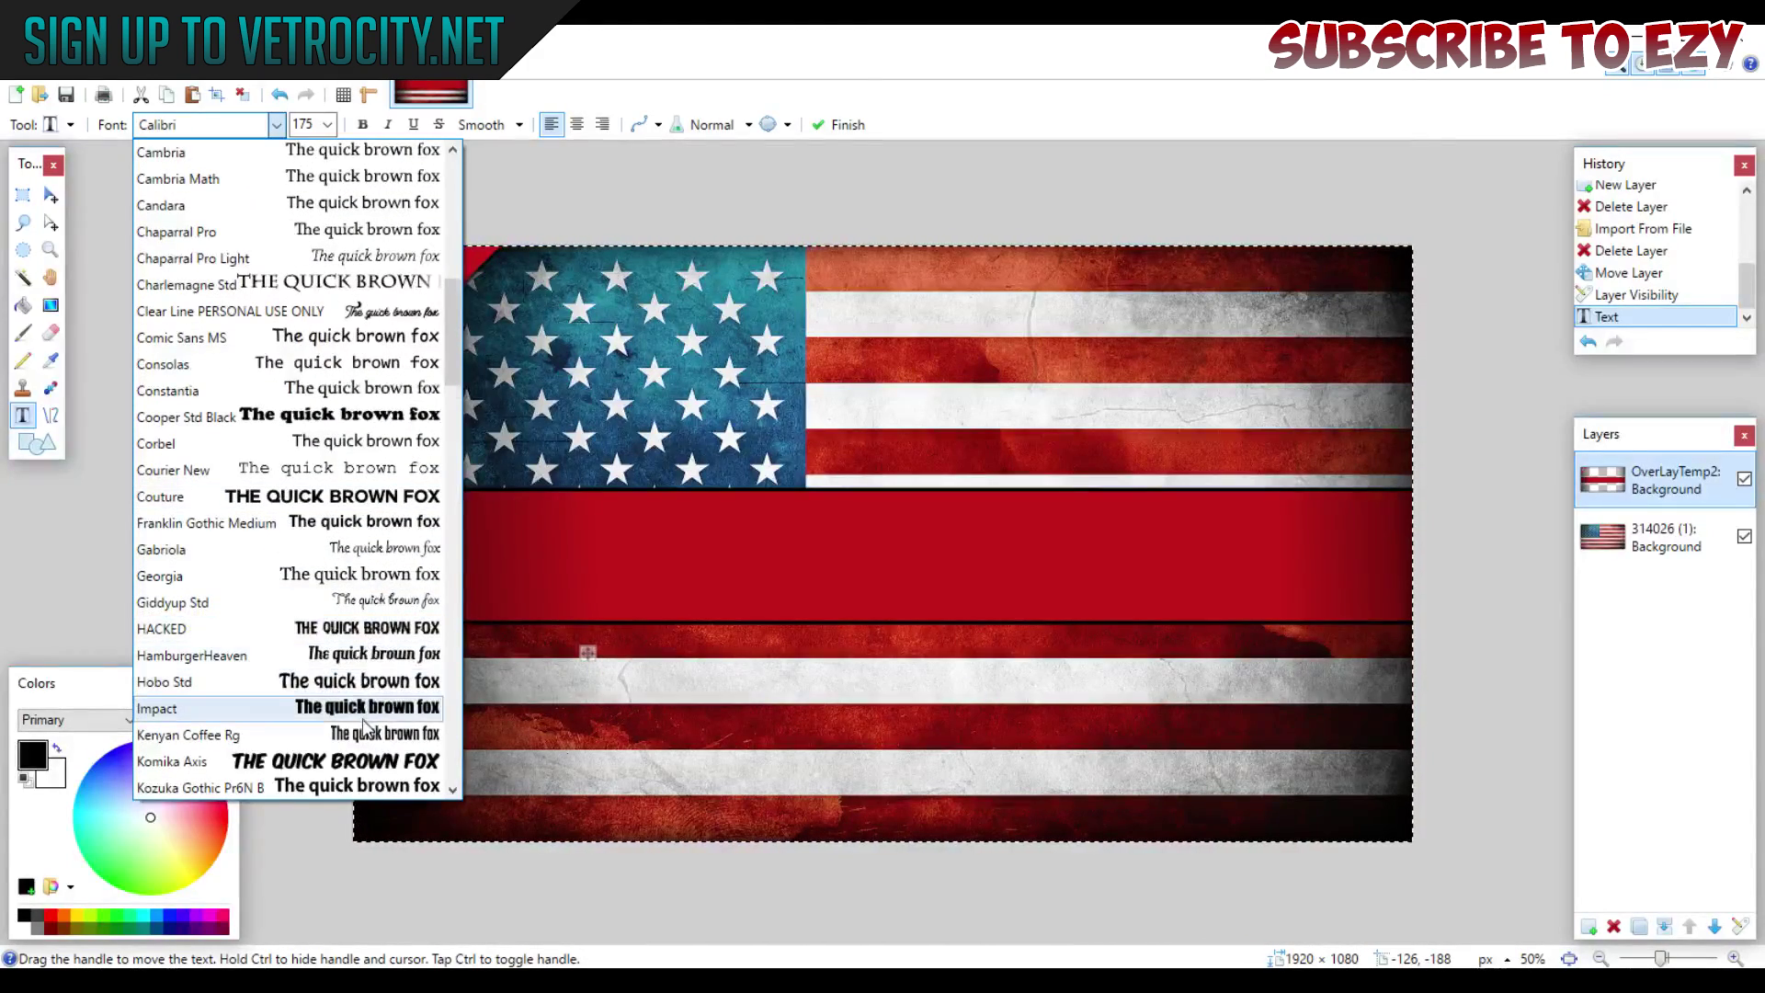
scroll(365, 726, "down", 1)
scroll(244, 386, "up", 3)
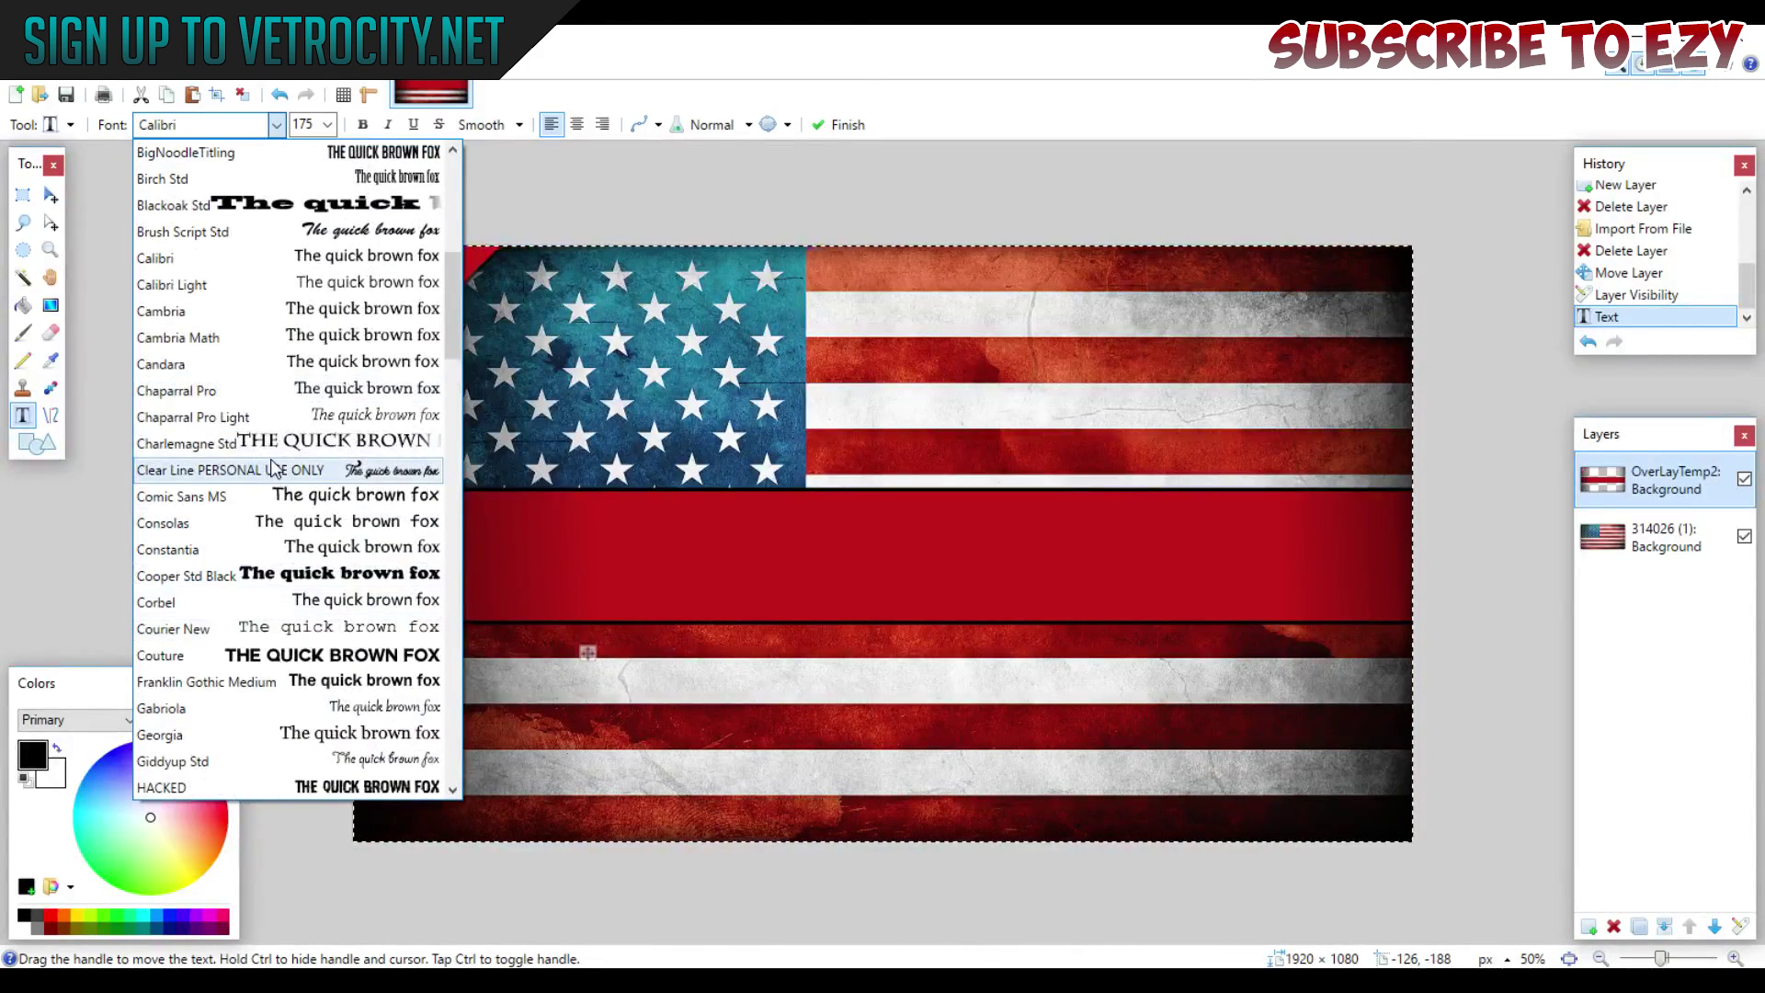
scroll(236, 331, "up", 1)
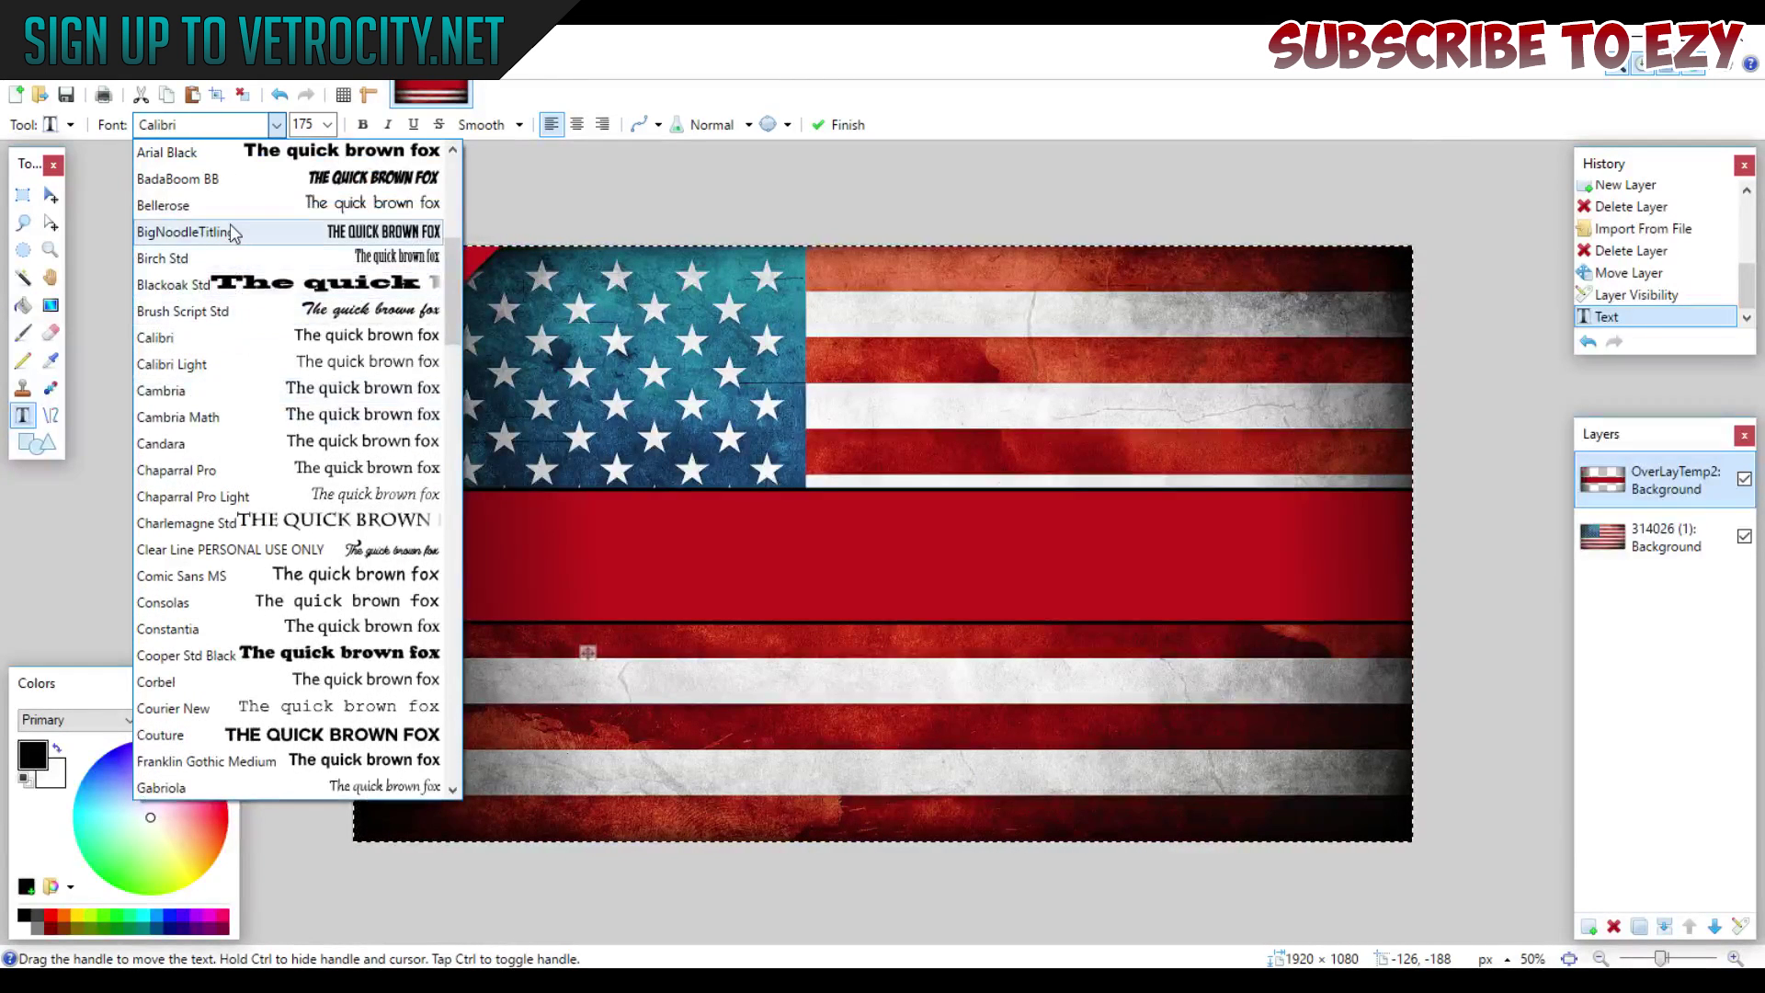
left_click(234, 234)
Type AMERICAN FLAG and nudge the text slightly right and down.
type("A")
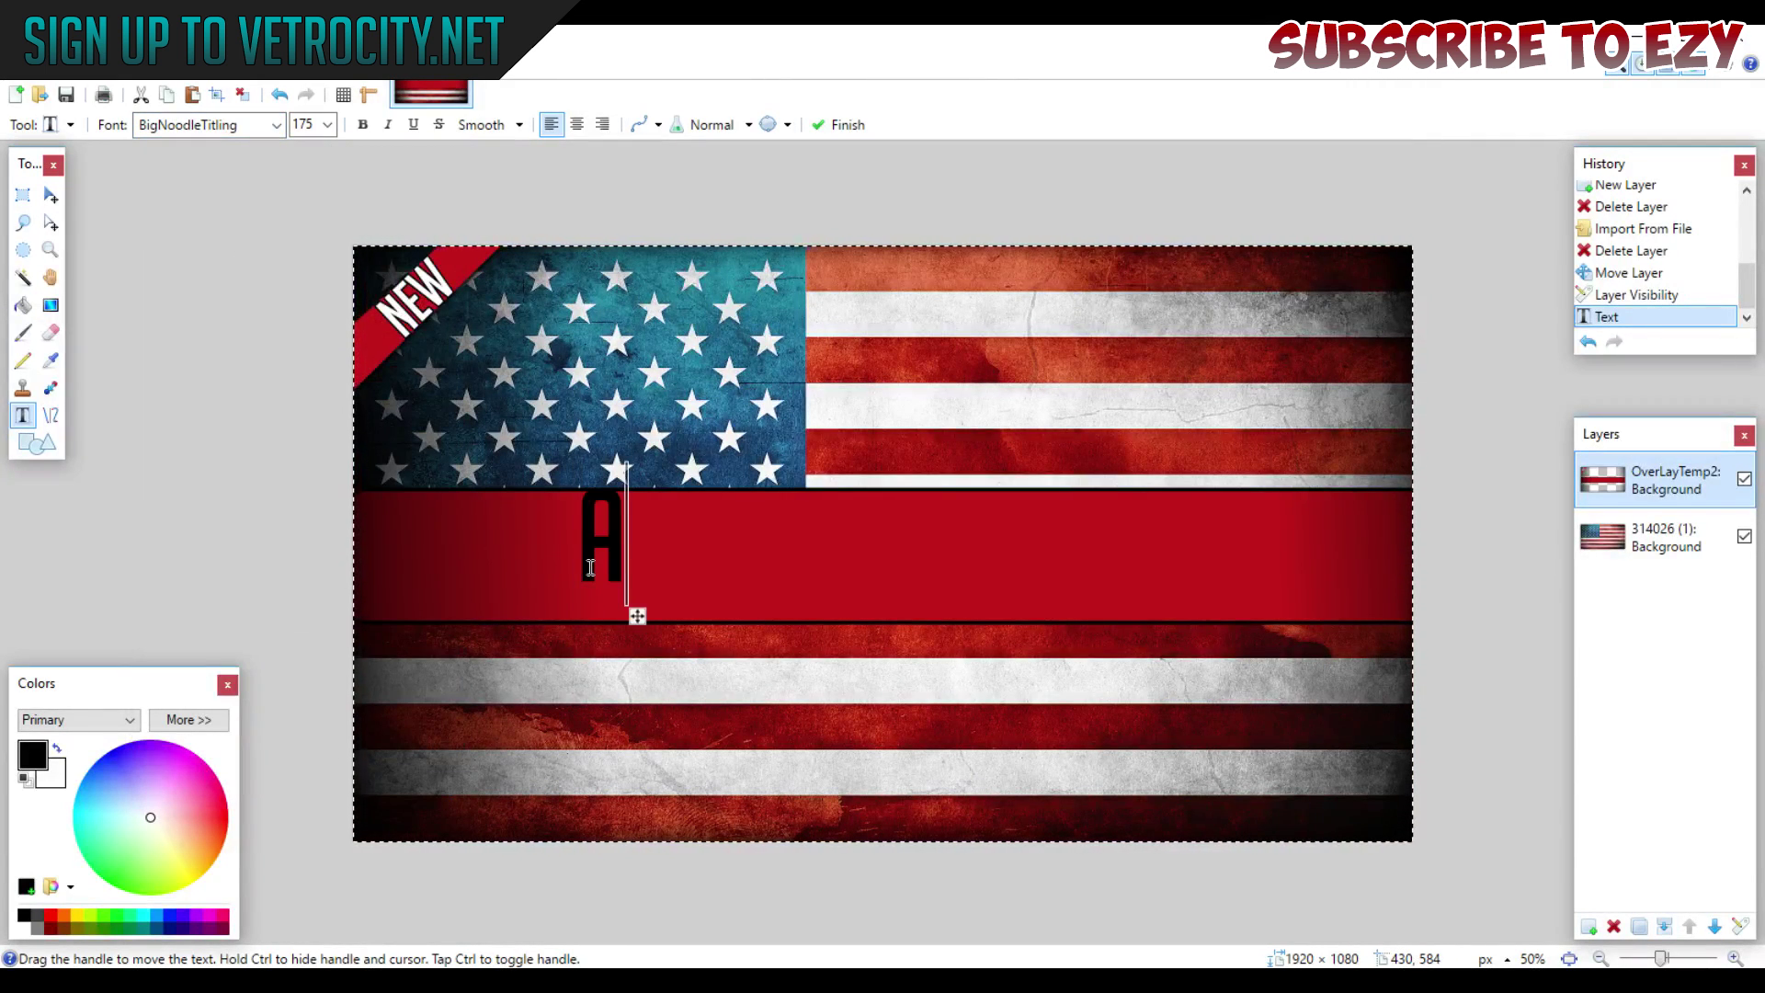
type("MERICAN")
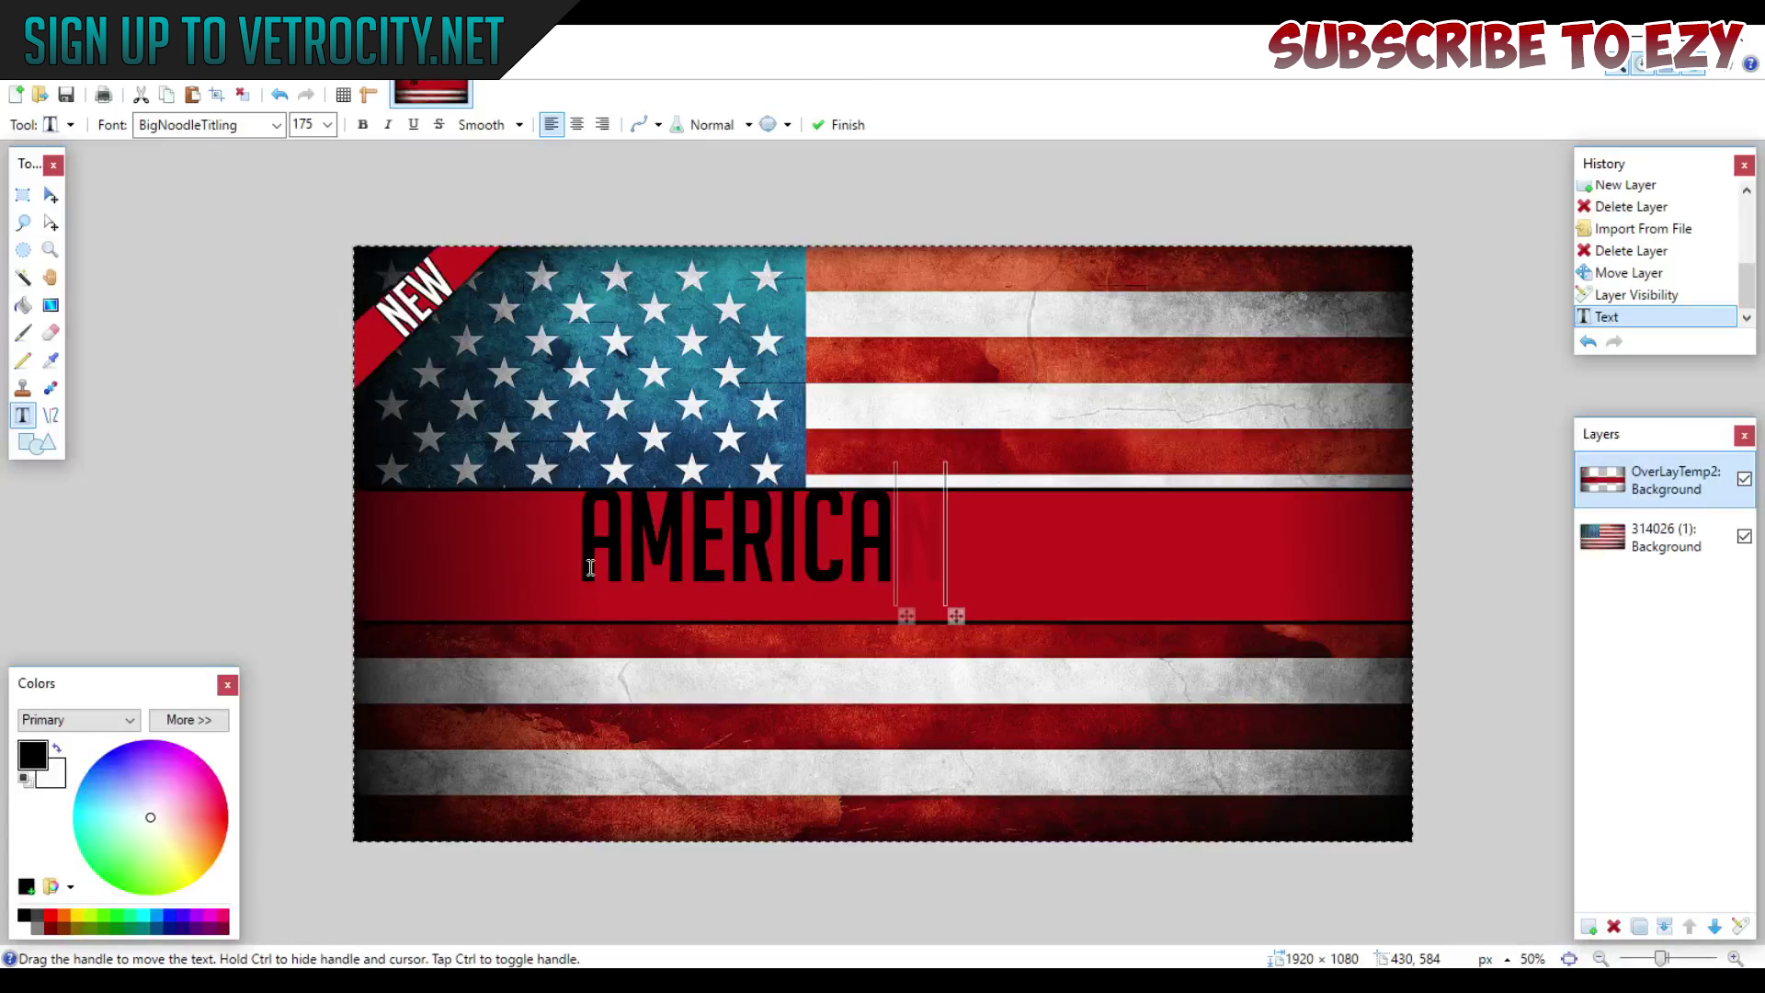
type(" FLAG DOC")
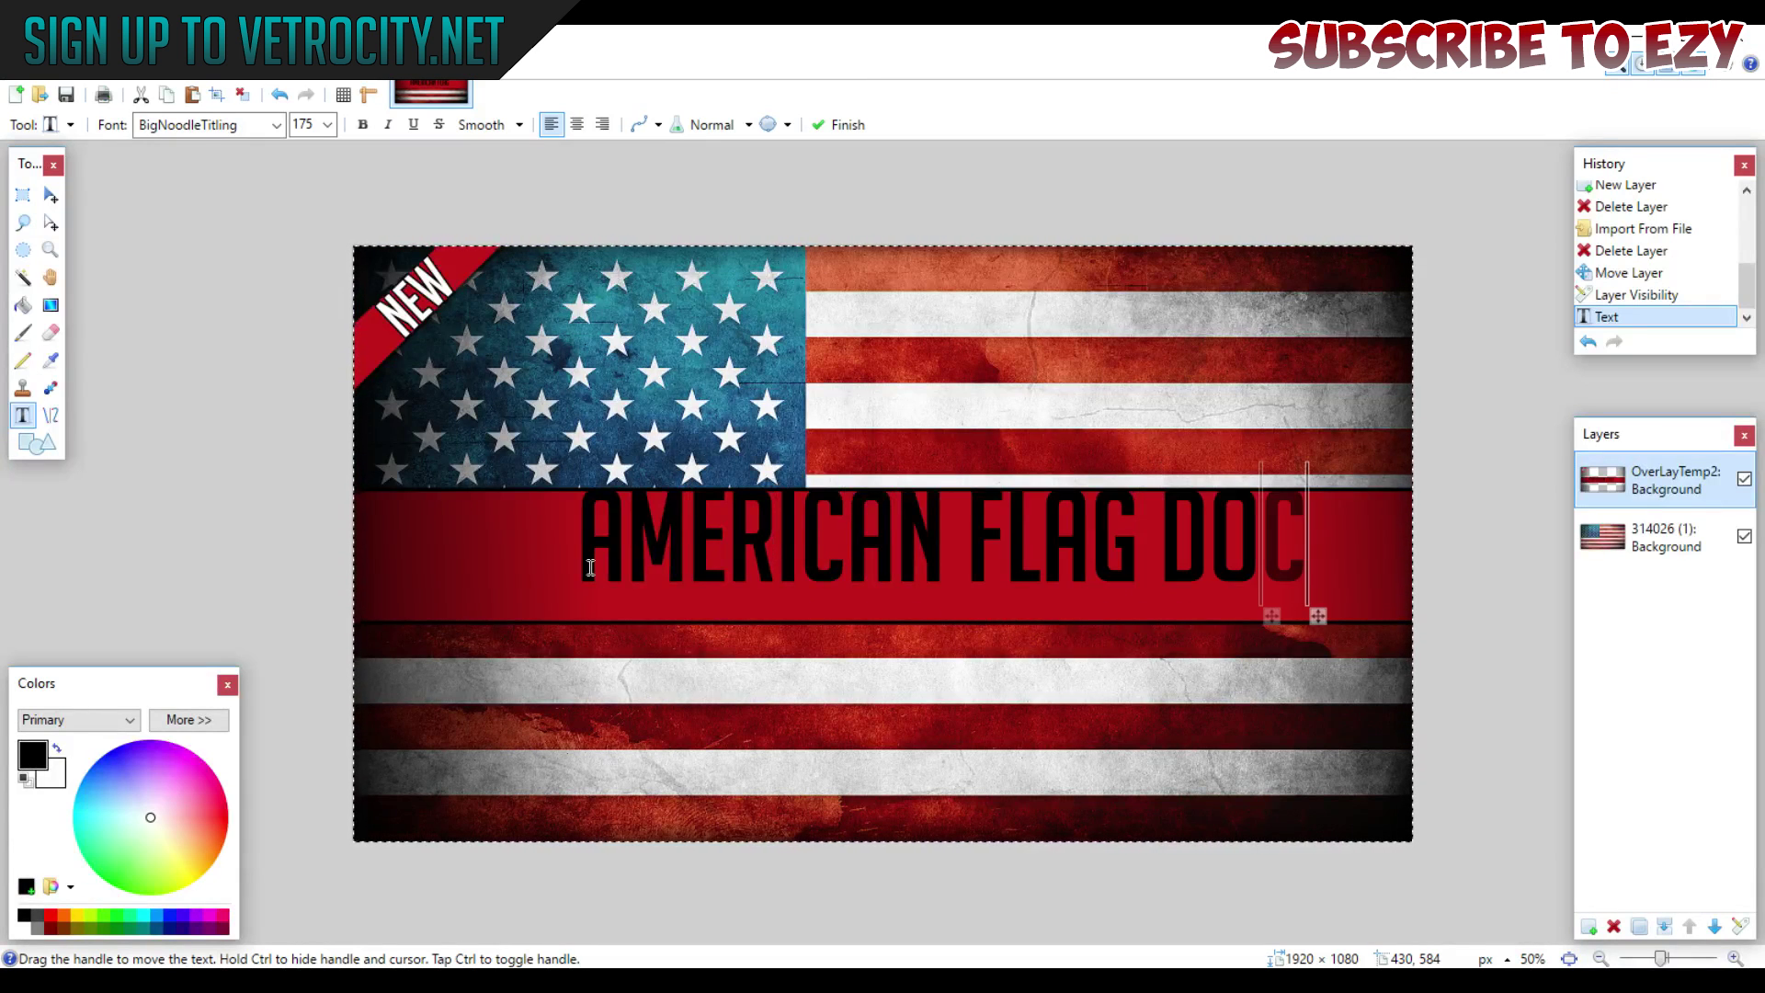
type("U")
key("BackSpace")
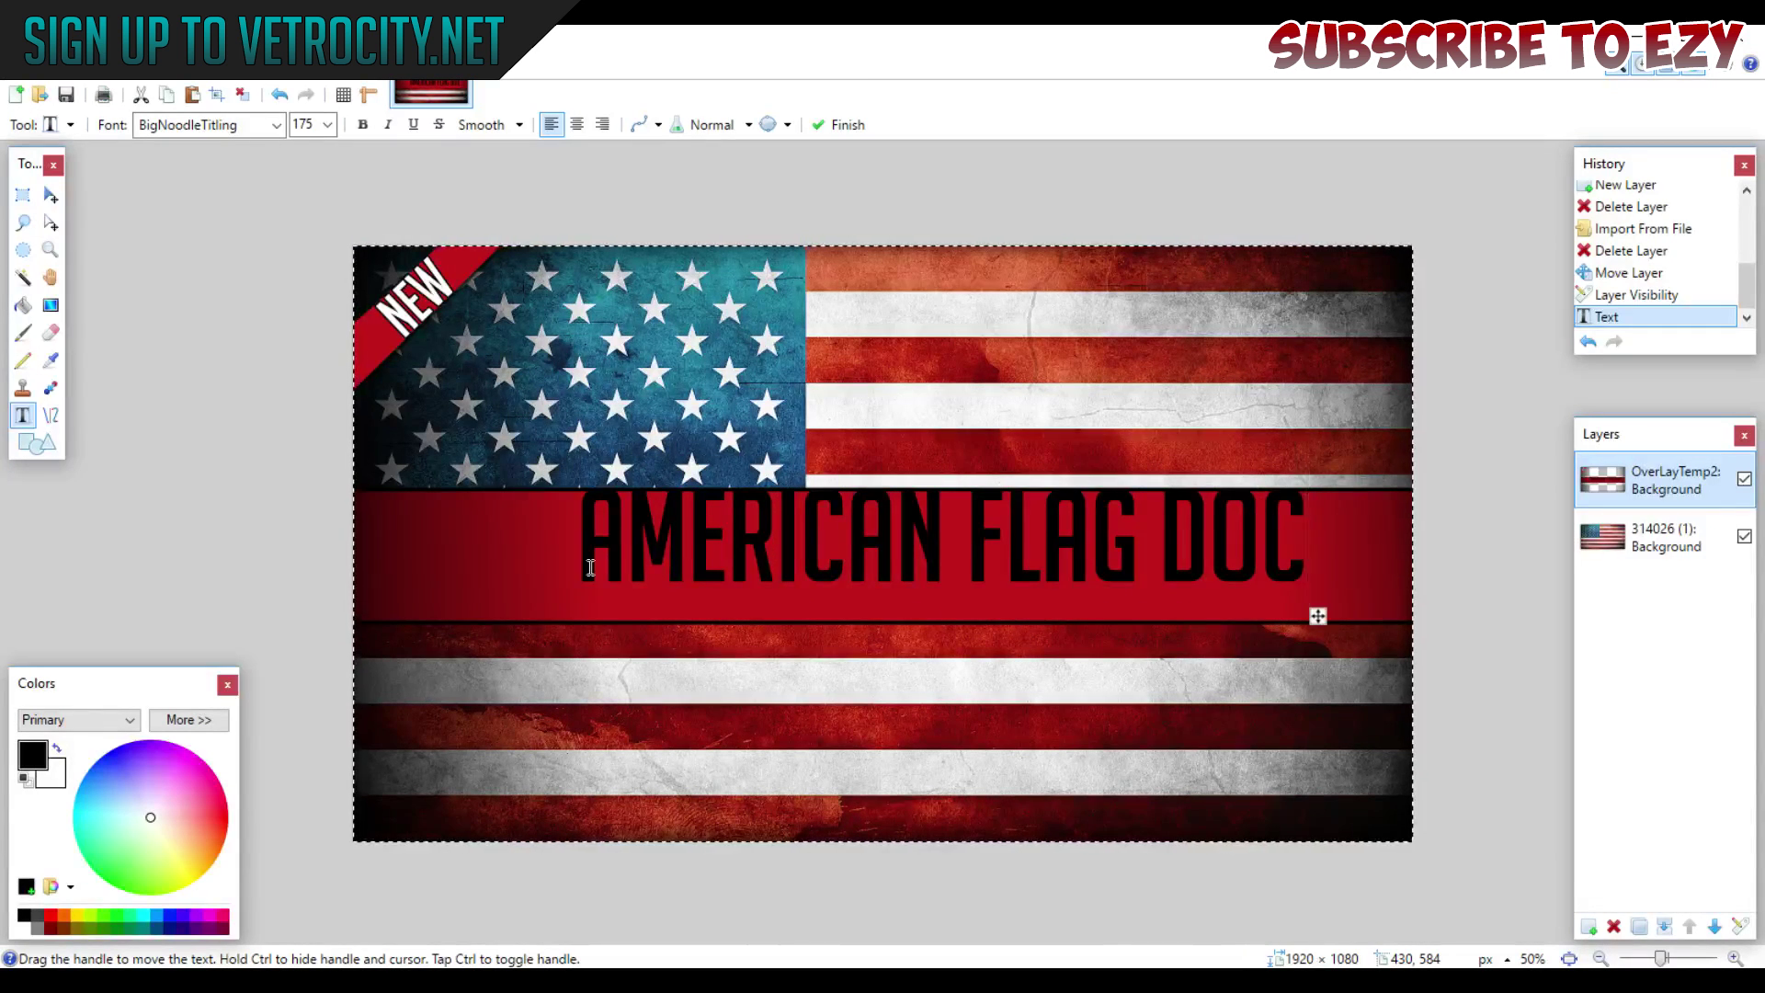
key("BackSpace")
key("BackSpace")
key("BackSpace")
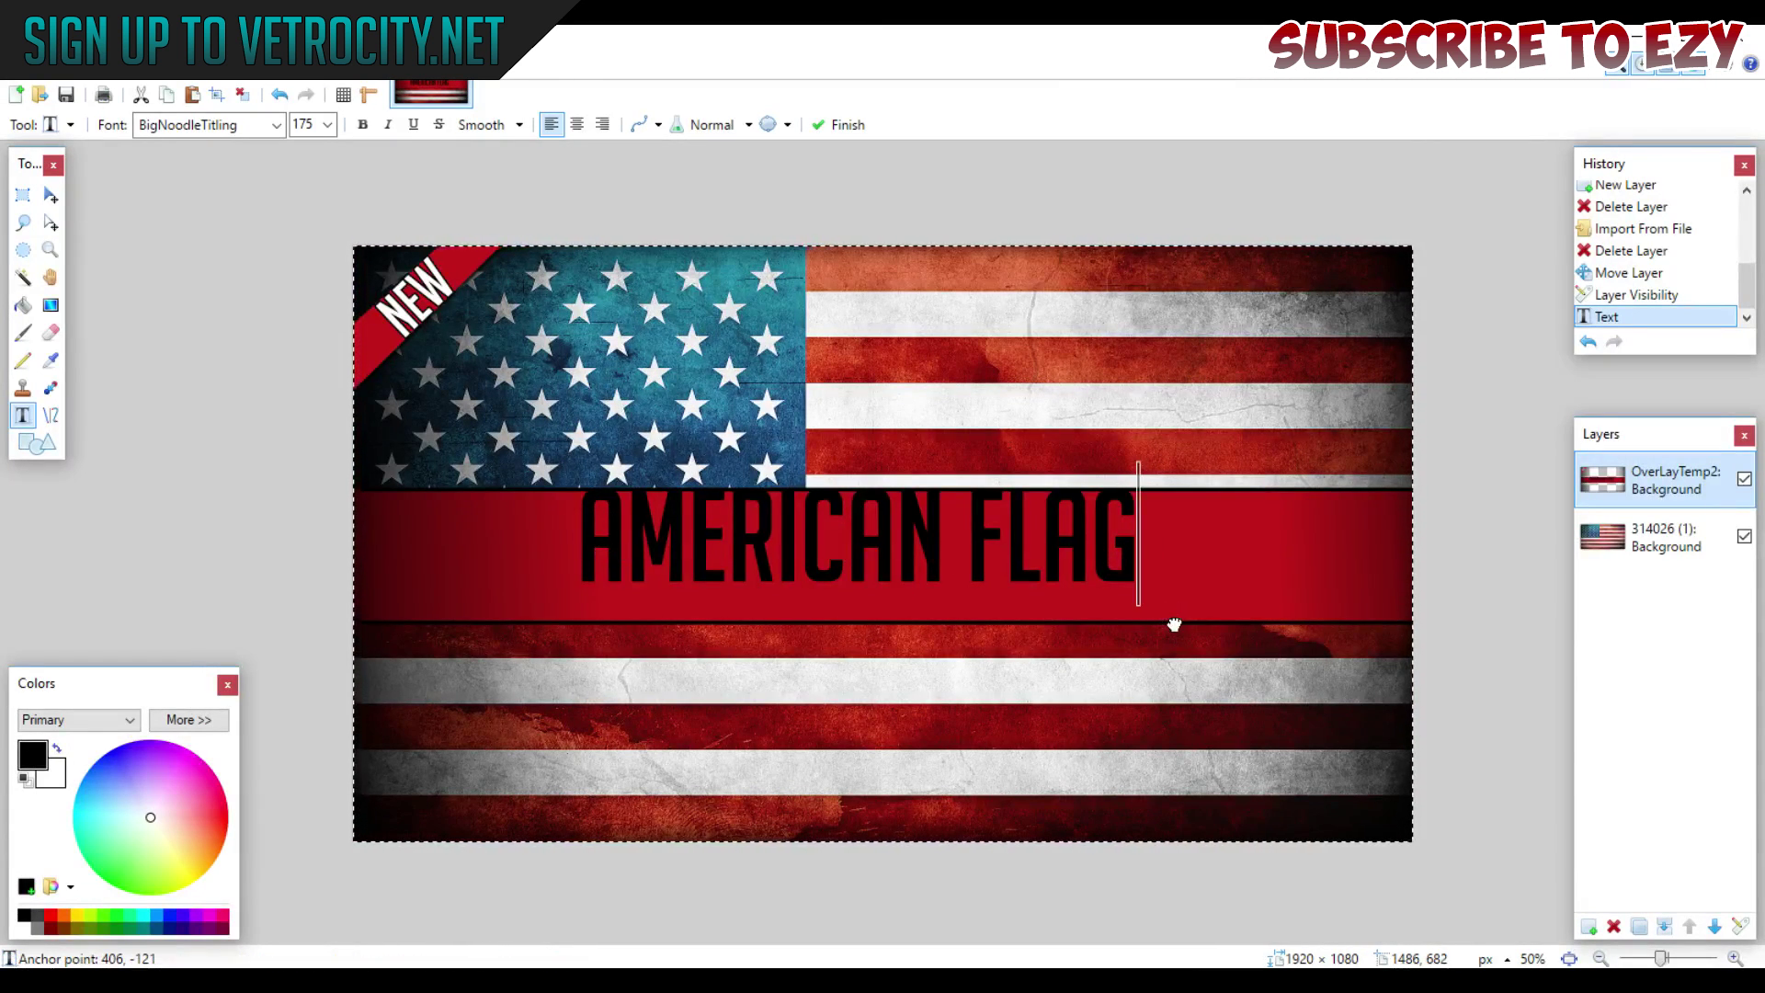
left_click_drag(1174, 625, 1195, 633)
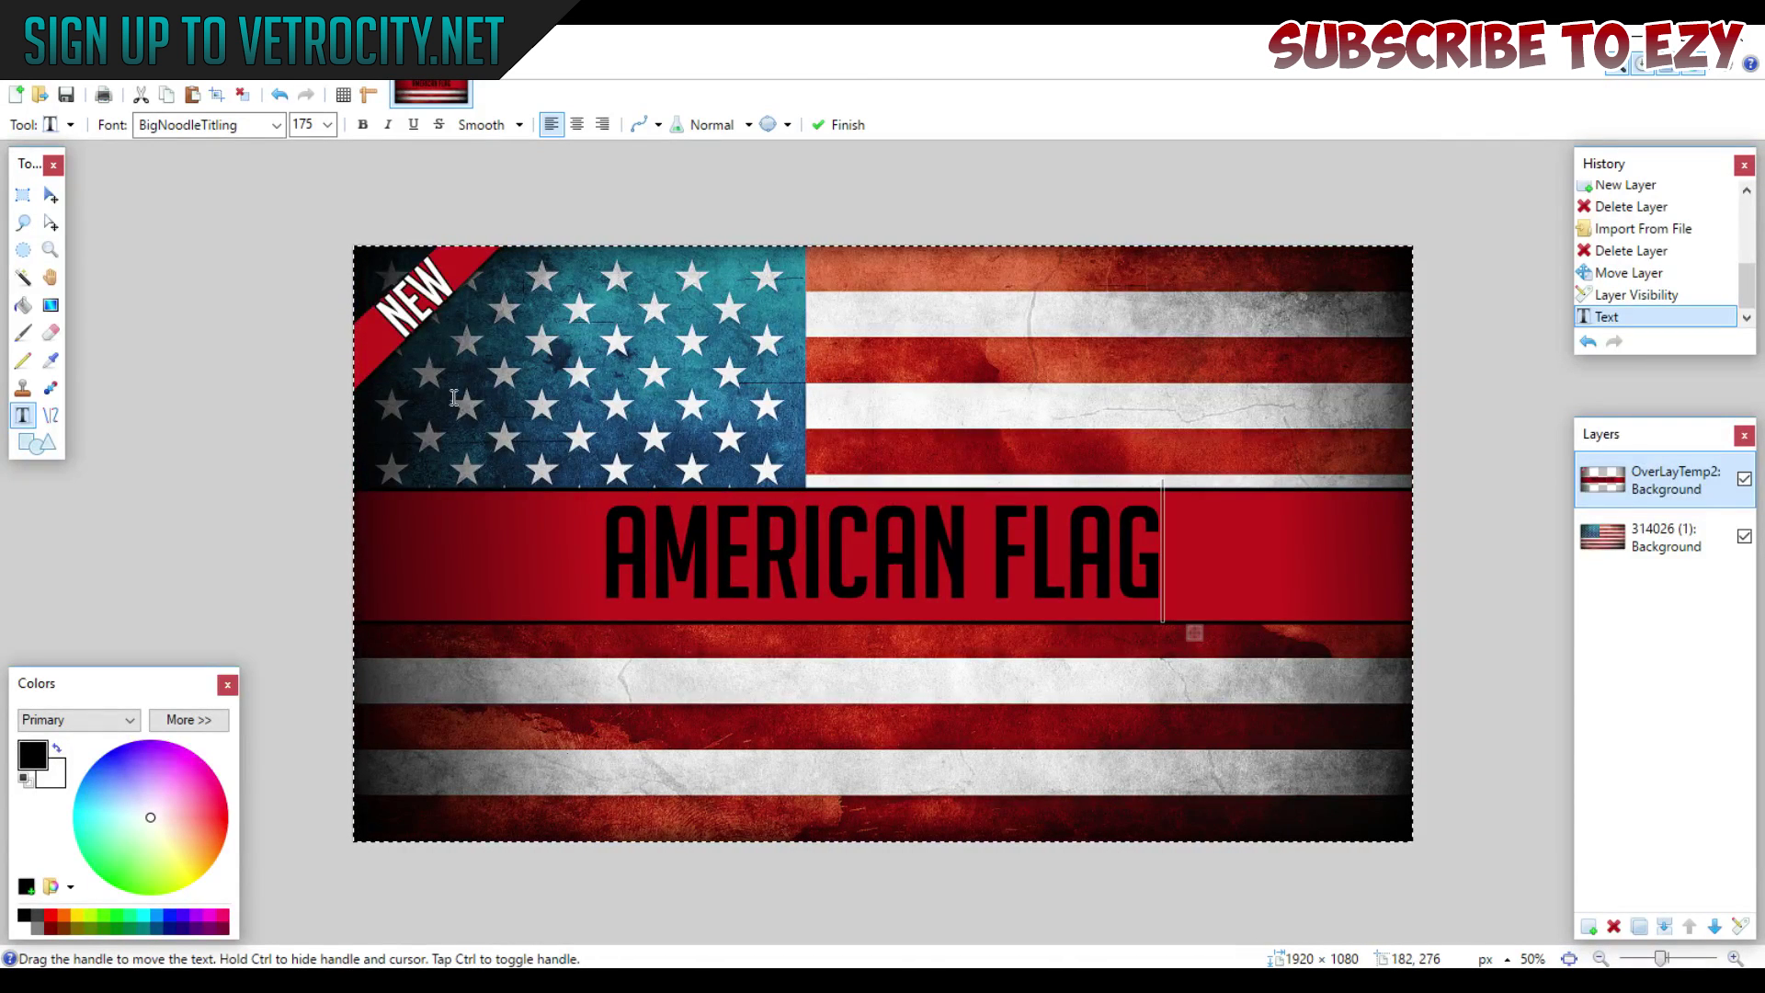
Make the AMERICAN FLAG title light green, centre-aligned, and moved to the band's middle.
left_click(924, 553)
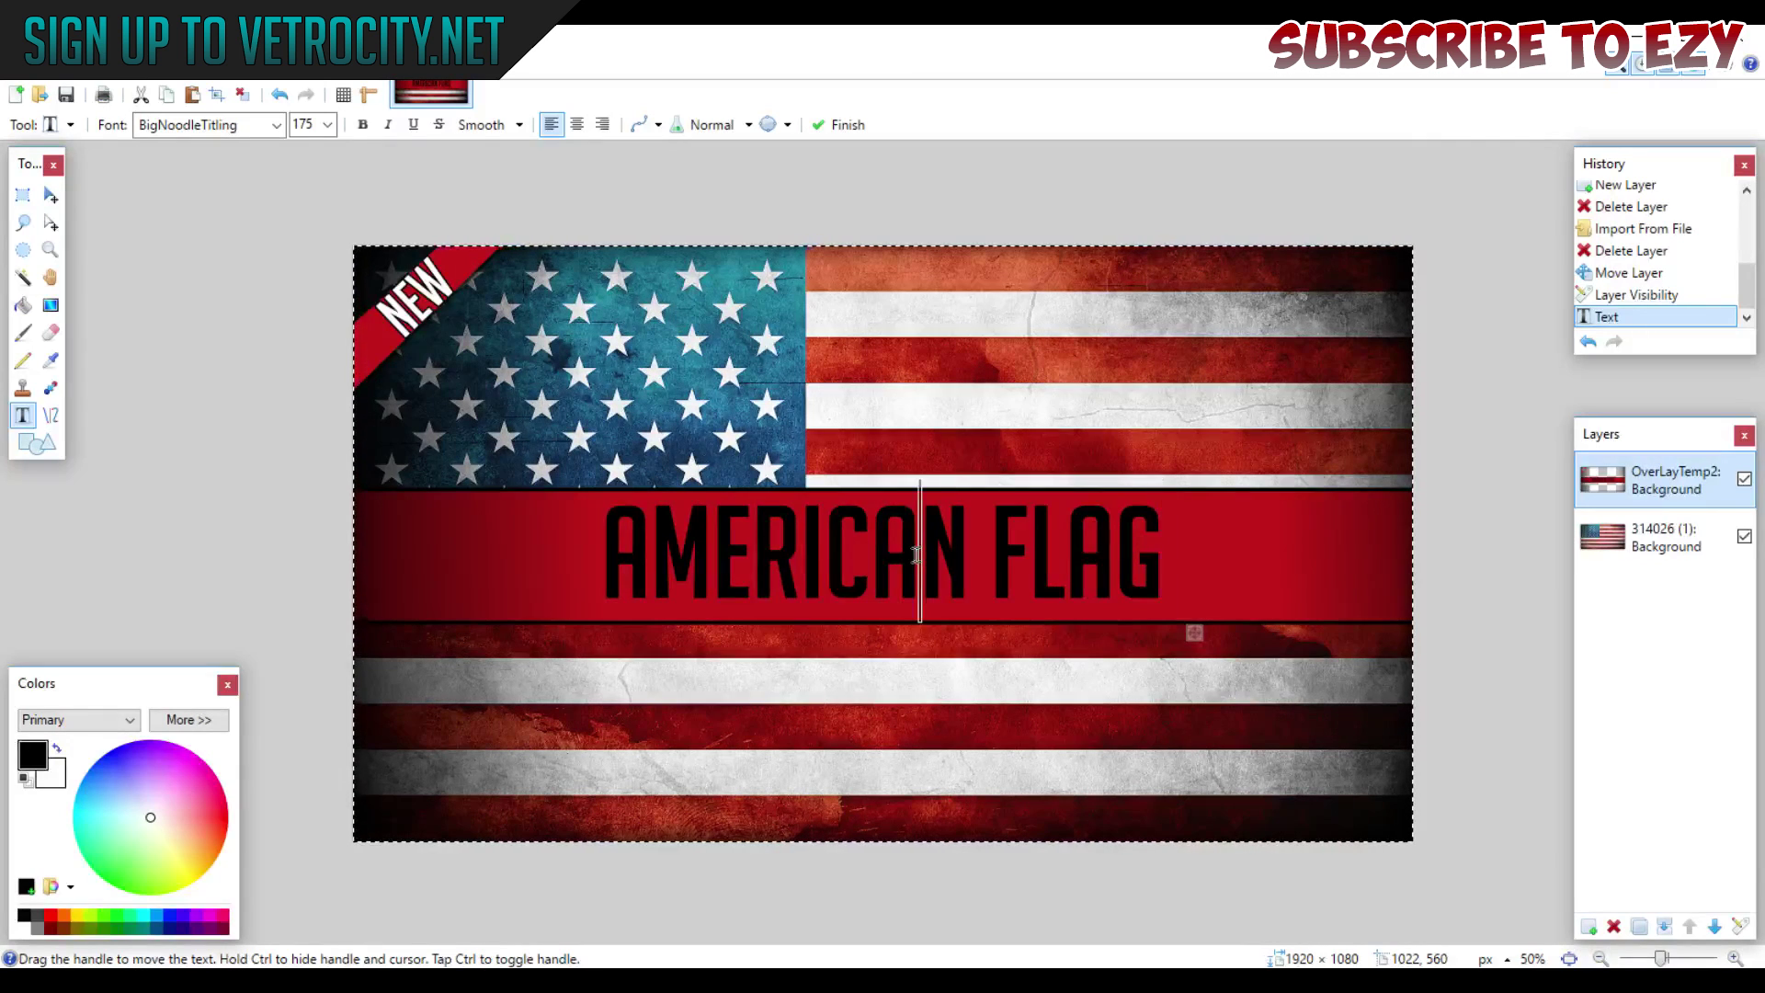
left_click(848, 563)
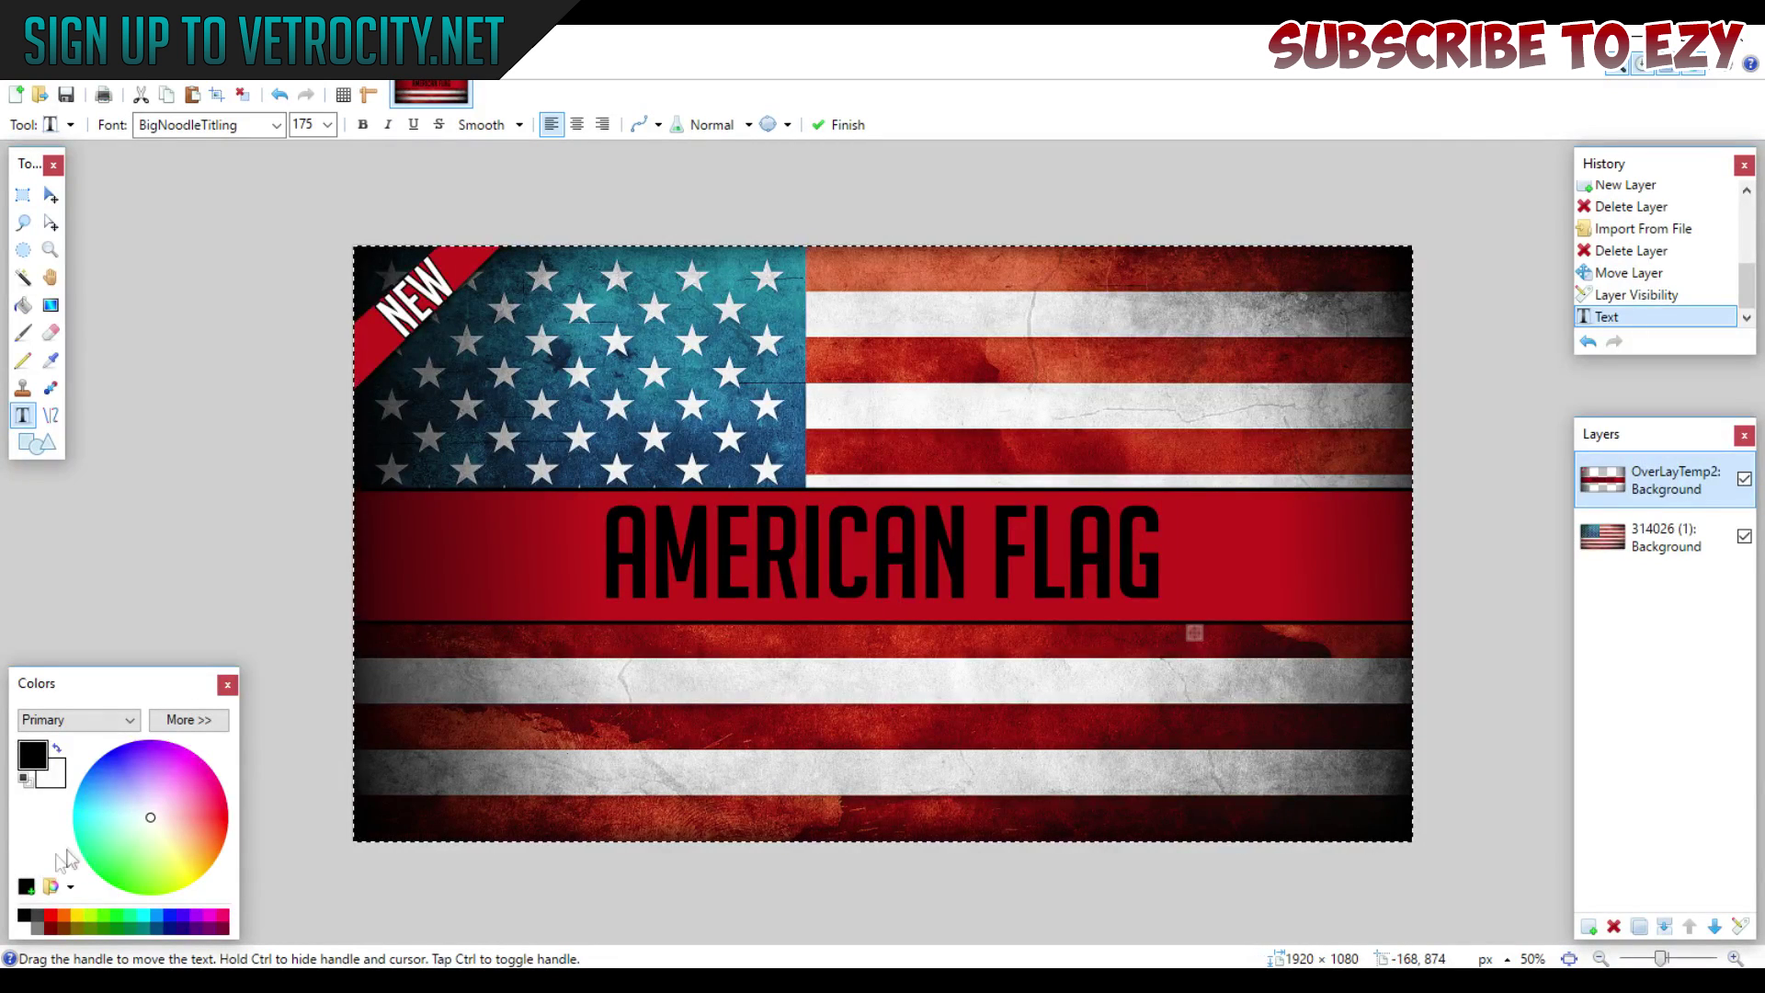
left_click(143, 836)
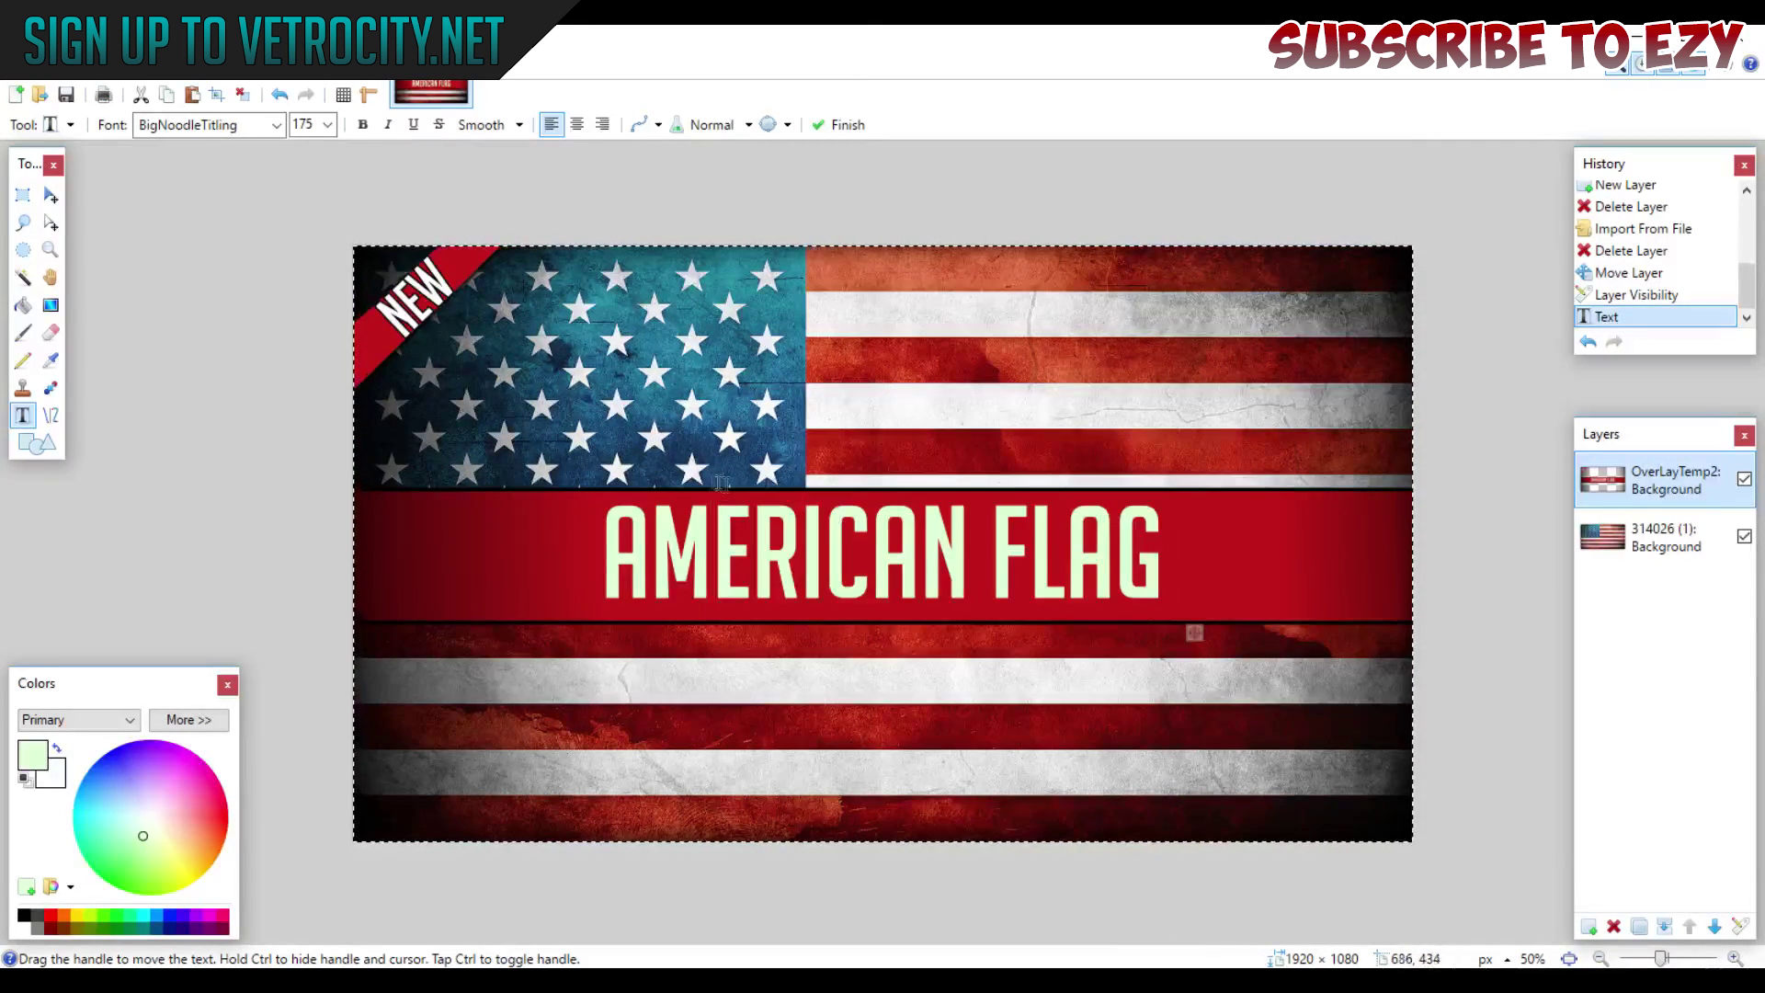
left_click(577, 126)
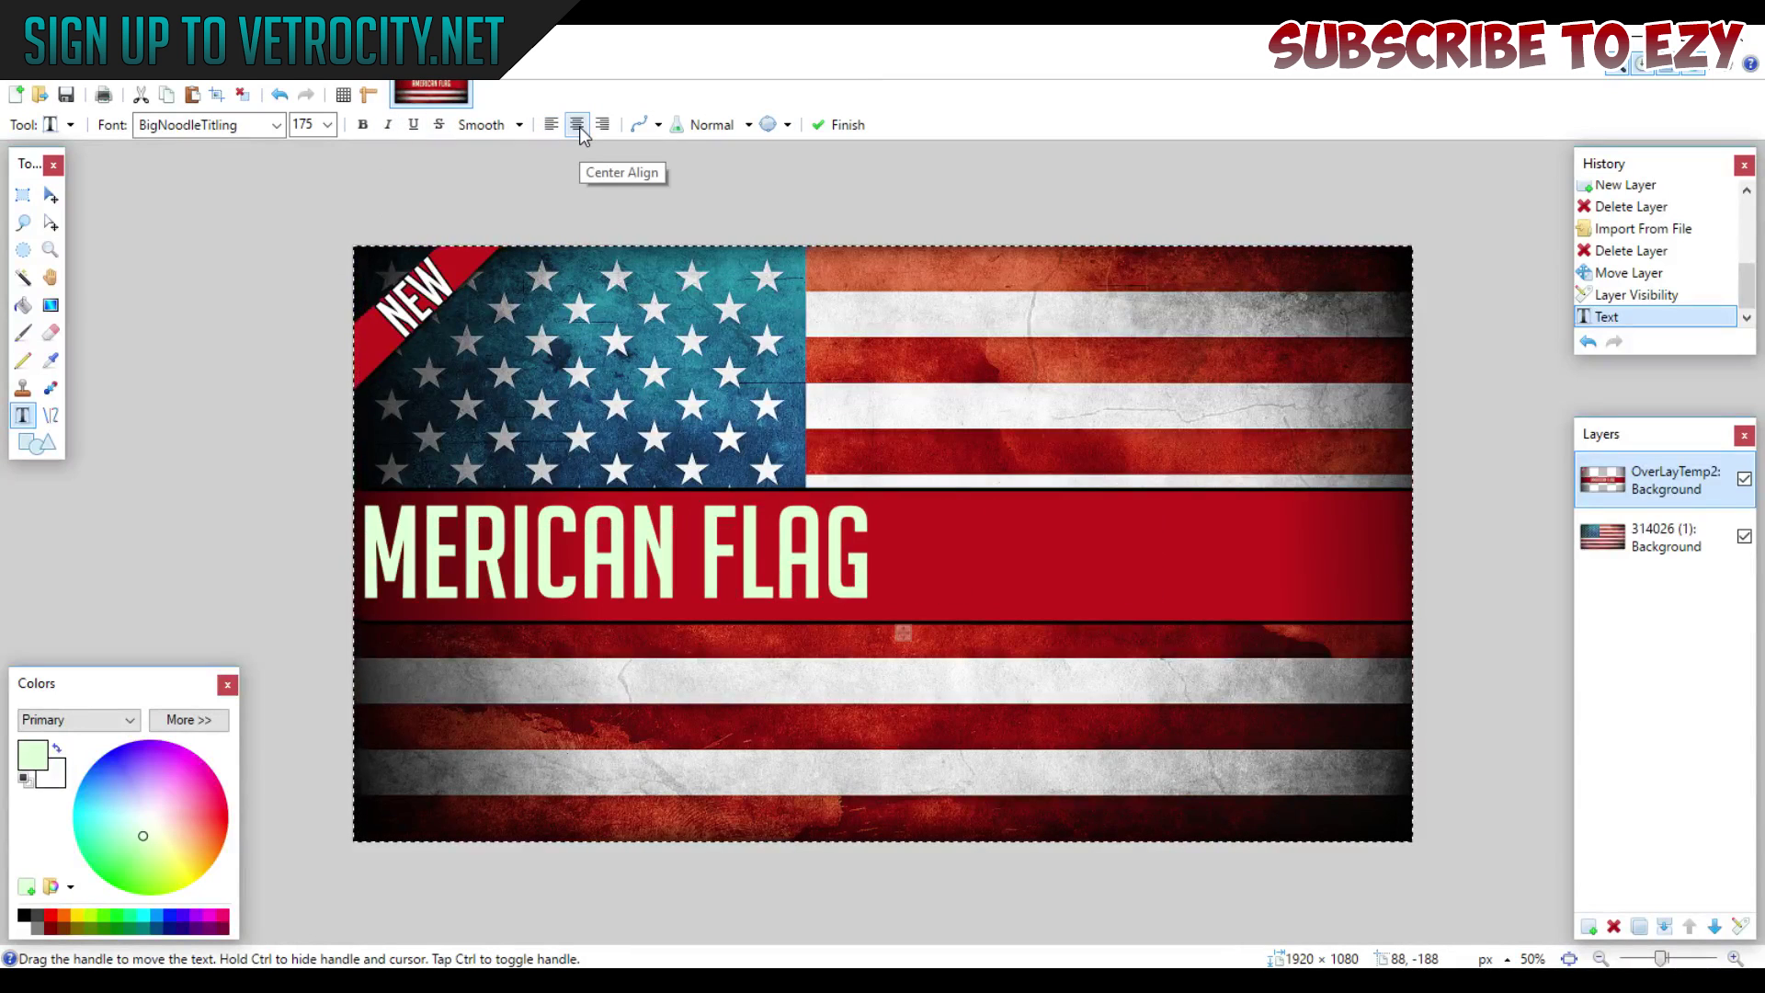
left_click_drag(902, 632, 1194, 633)
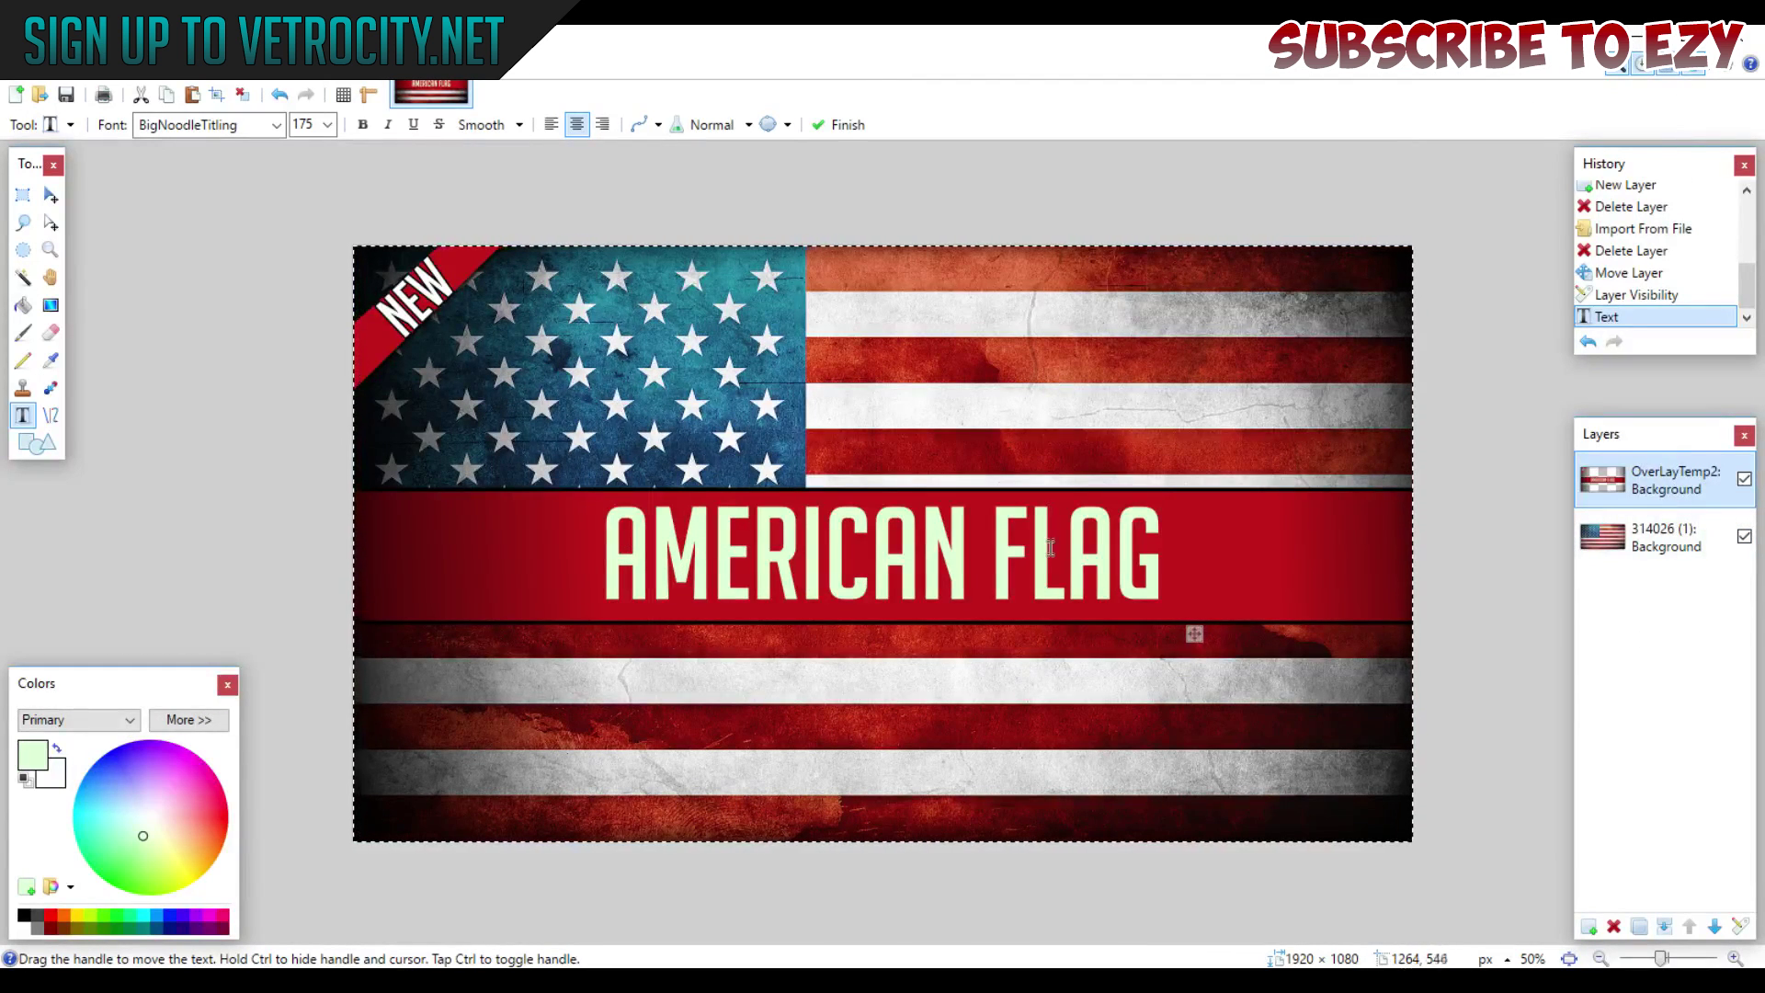
Hide the flag background layer and switch to Move Selected Pixels.
left_click(1744, 536)
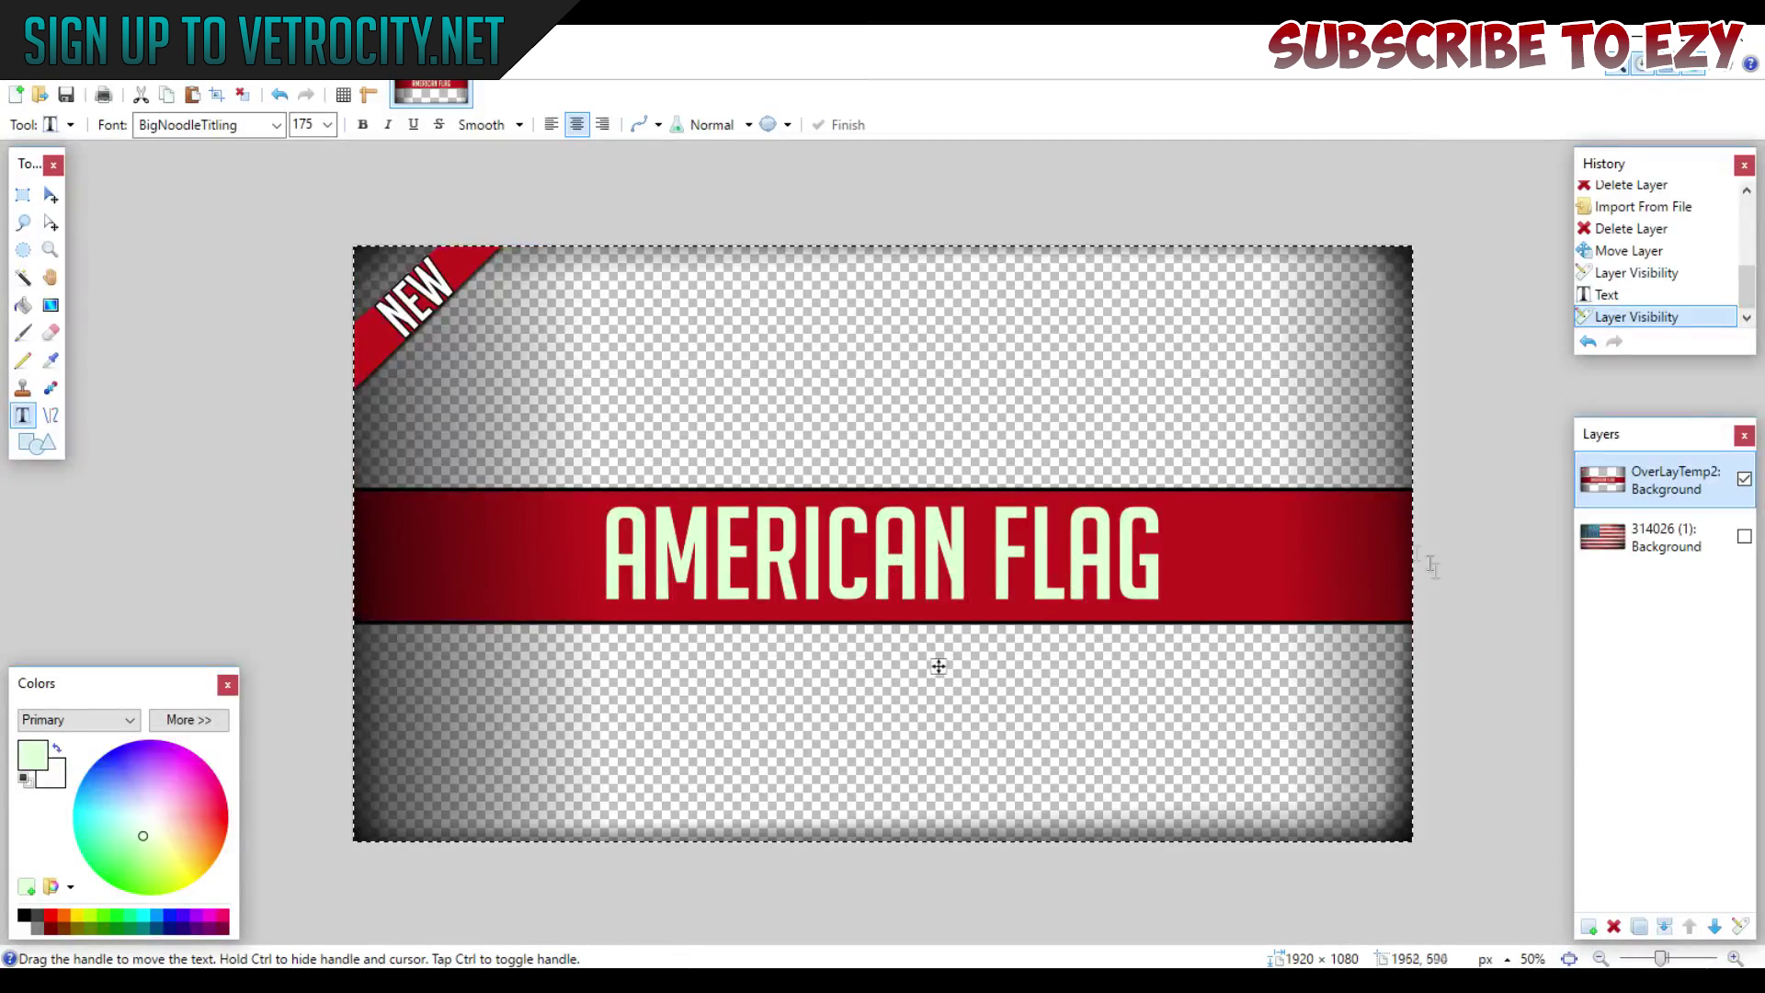
left_click(51, 195)
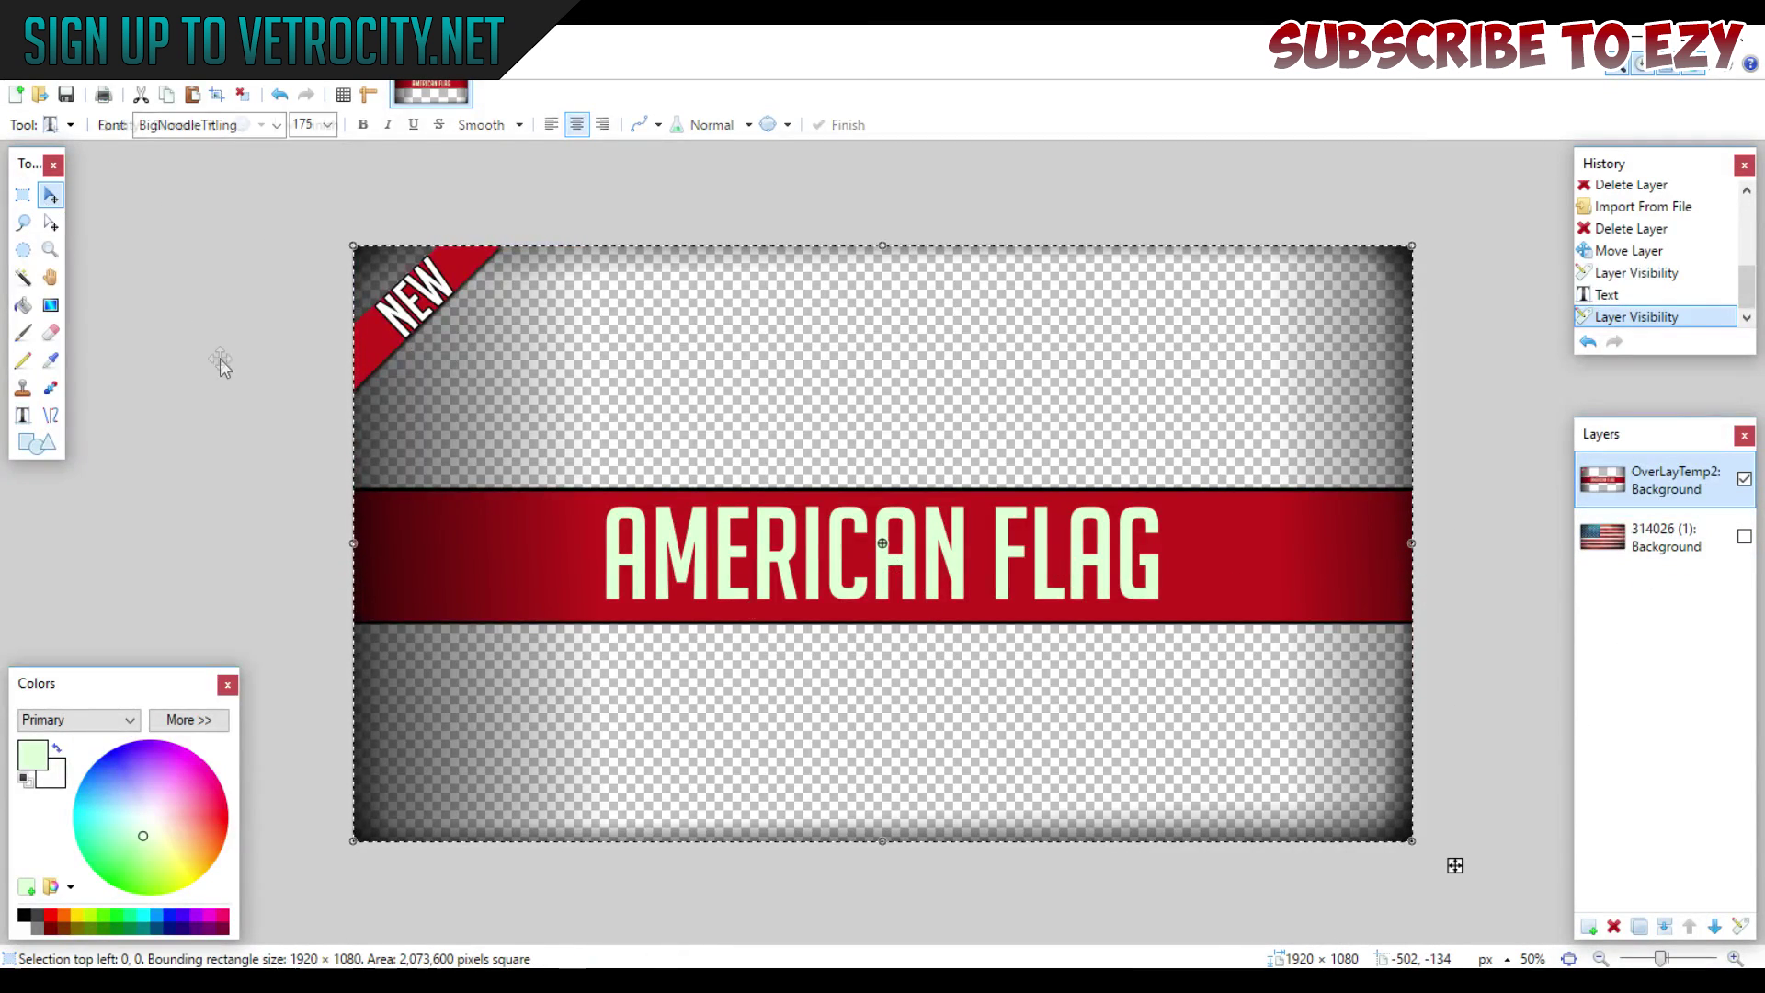
left_click(579, 386)
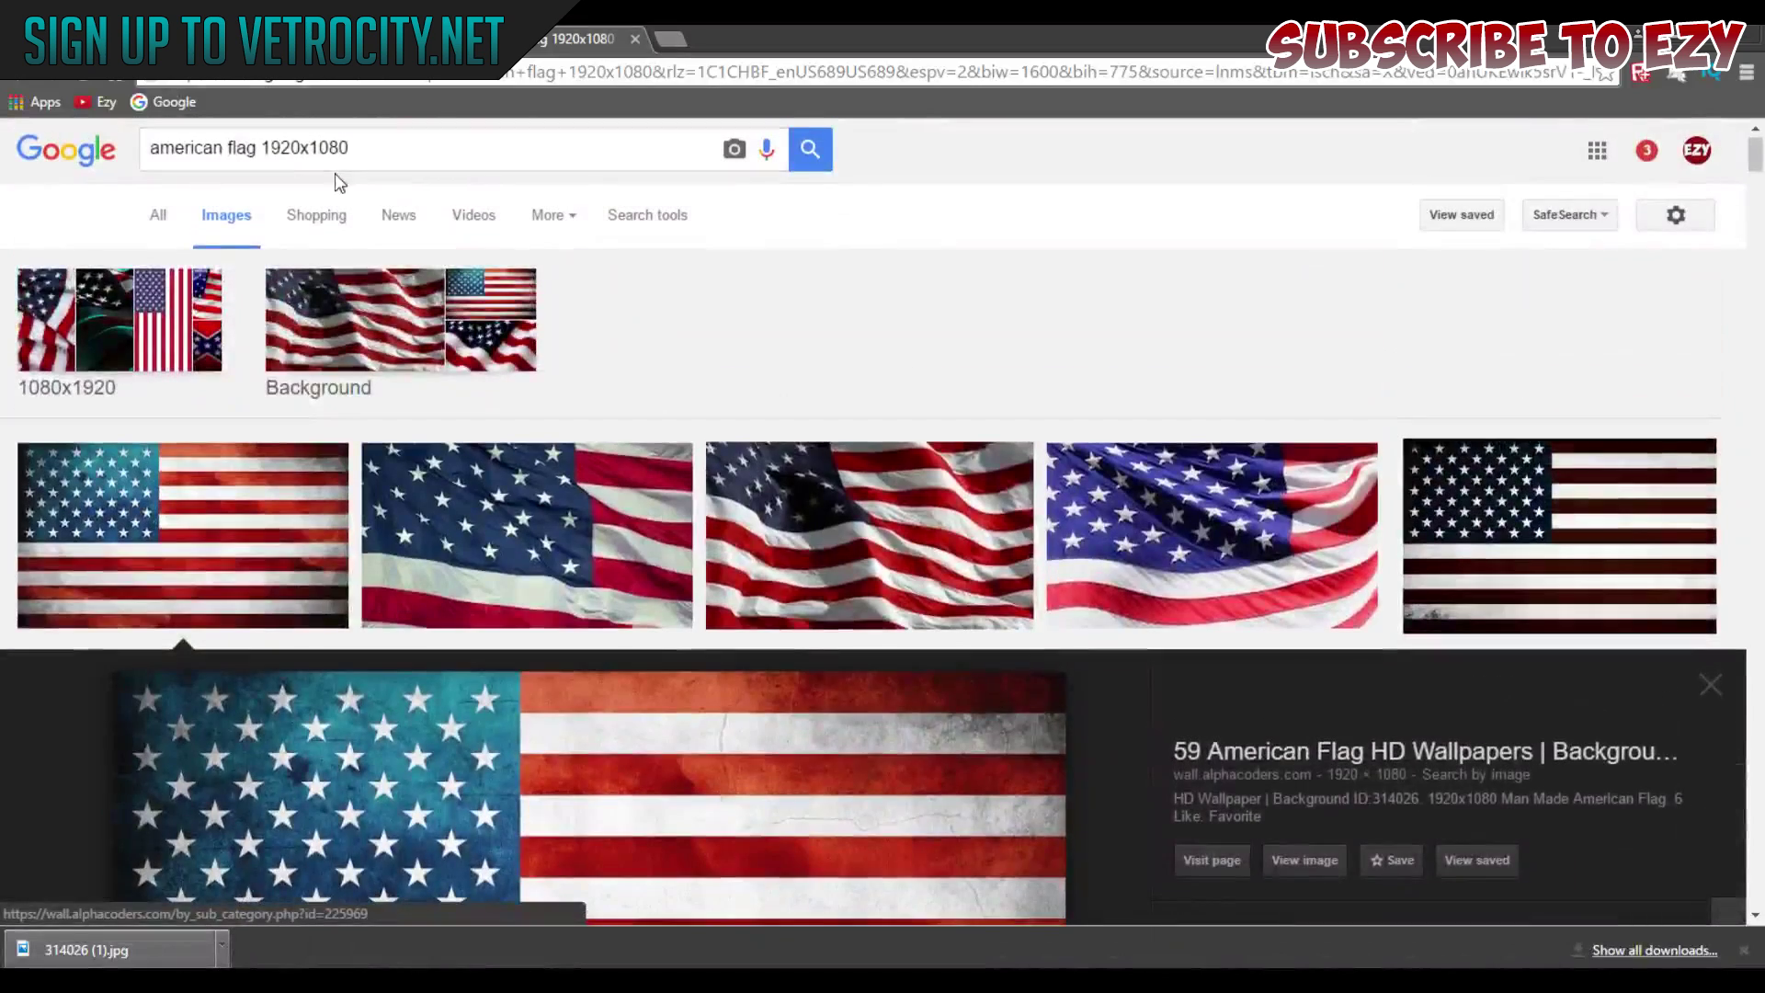
Search images for 'clash of clans' and save the Fortified Village Attack 1920x1080 wallpaper.
left_click(256, 147)
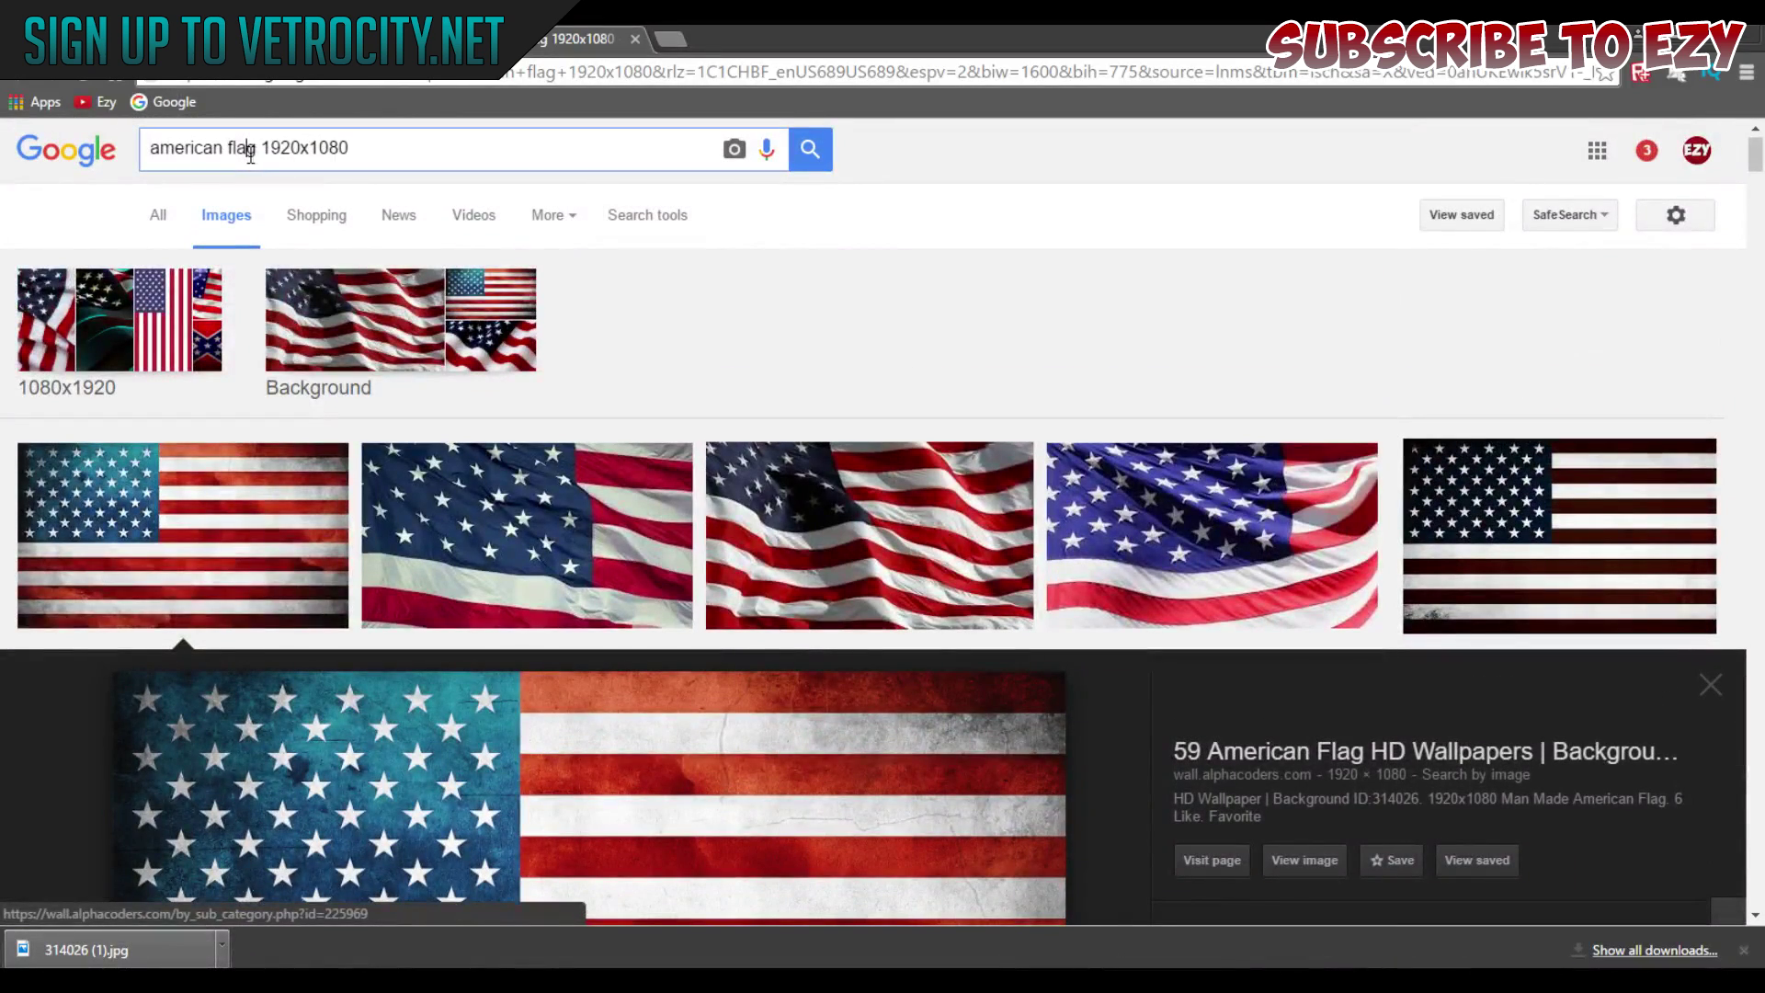
left_click_drag(256, 147, 96, 119)
key("BackSpace")
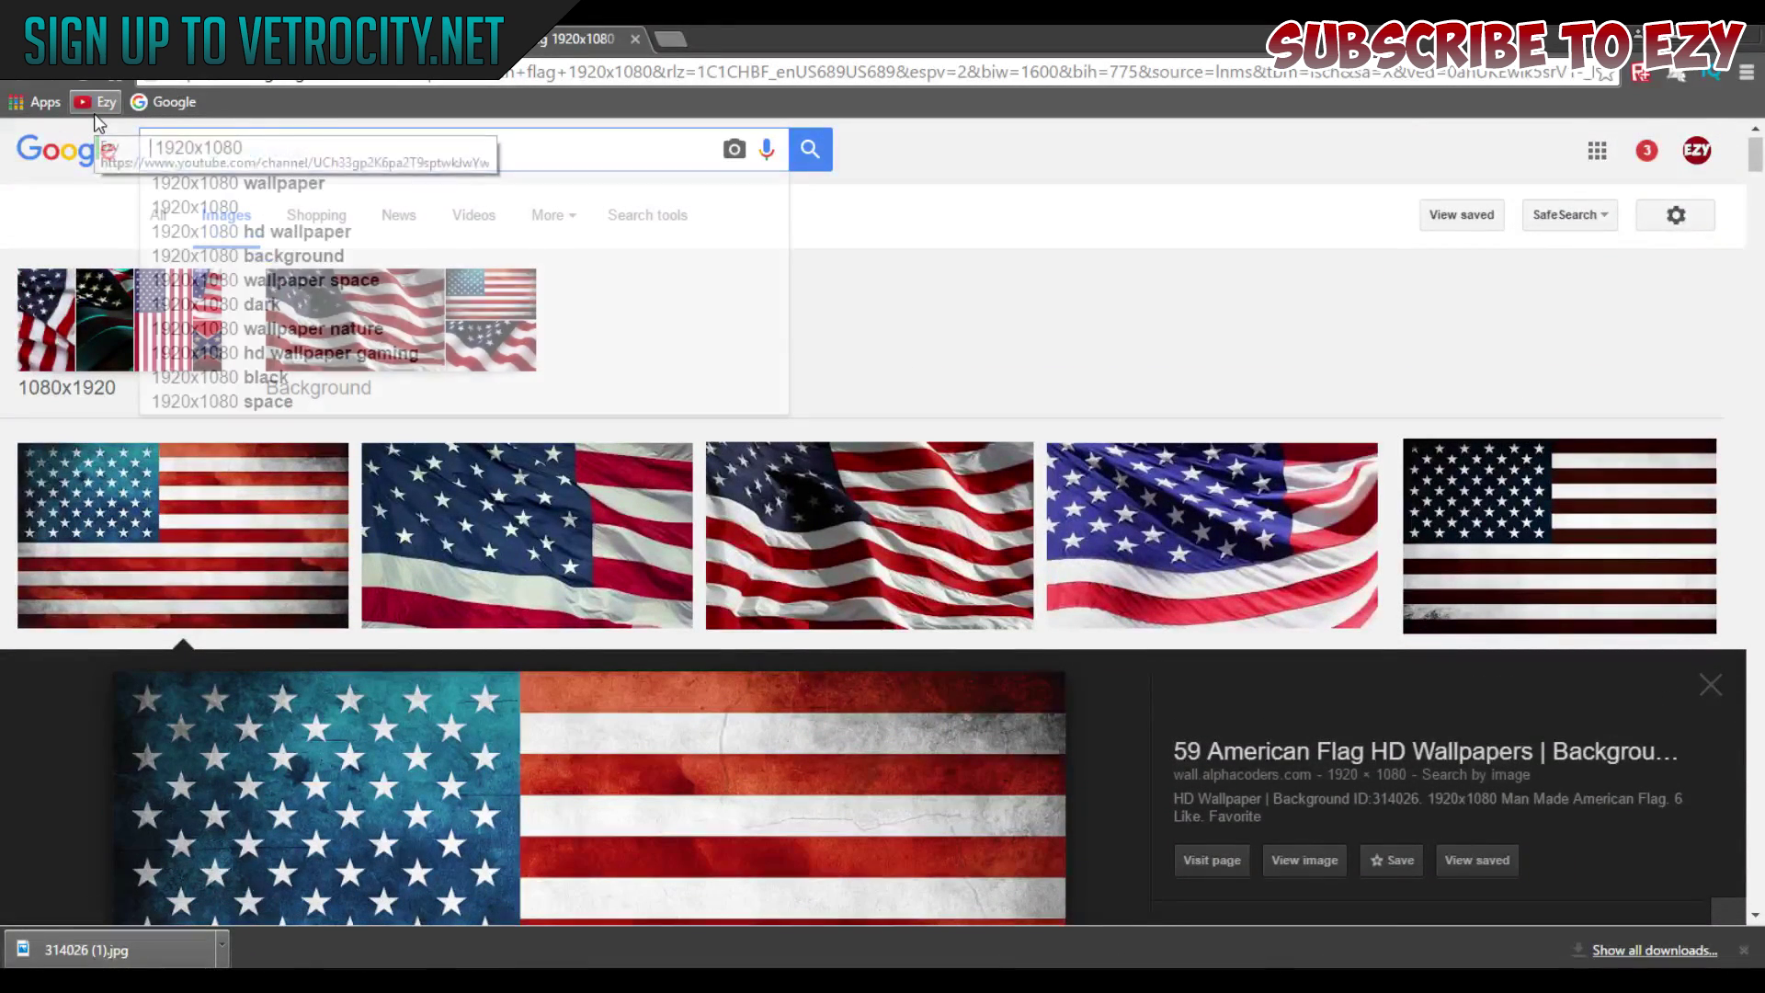
type("clash of clans")
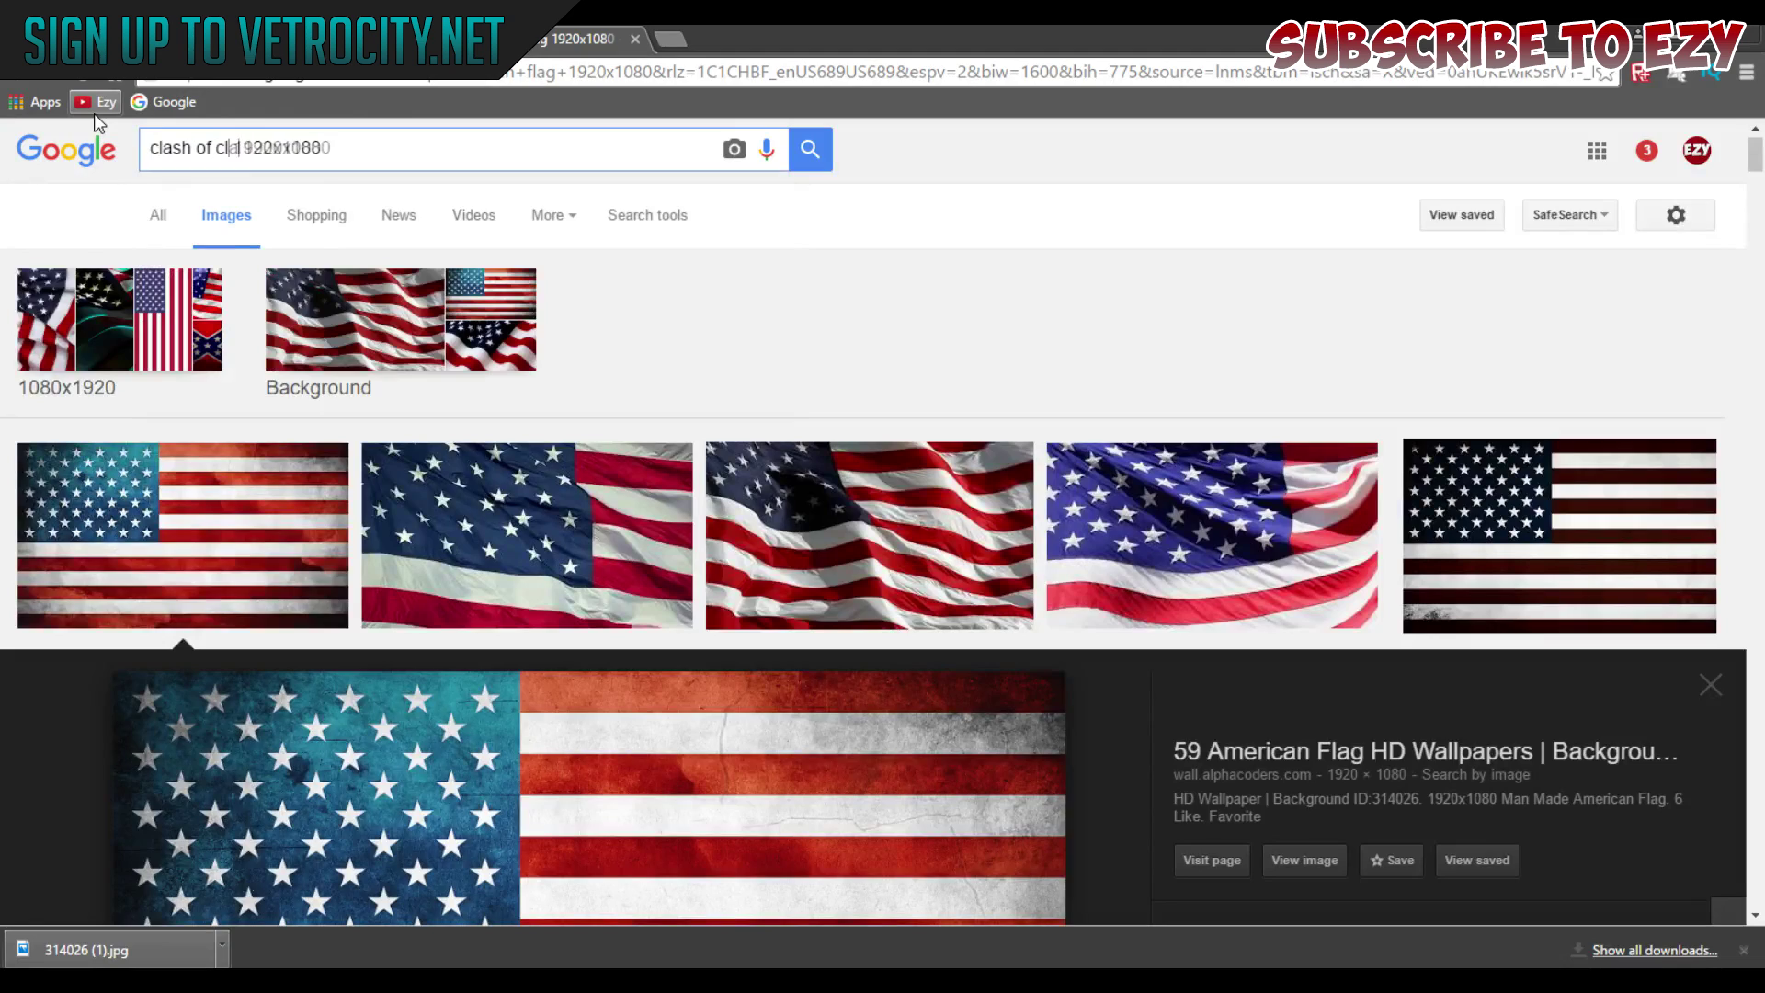
key("Return")
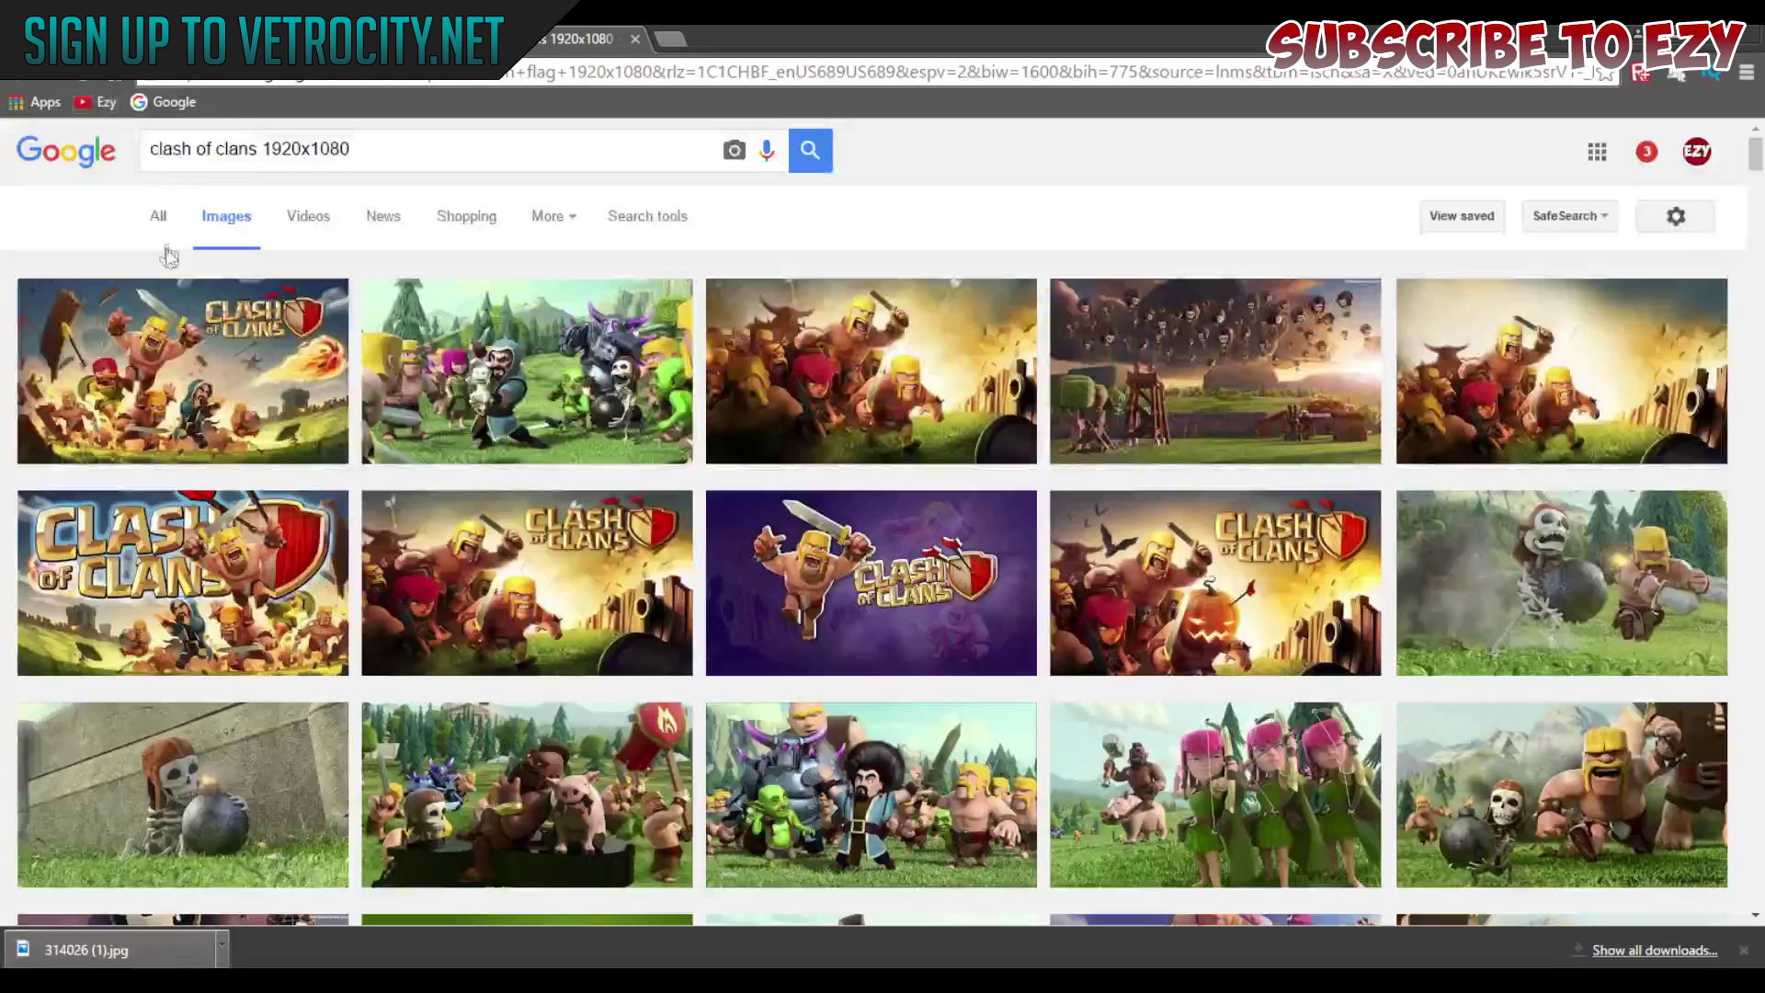
left_click(214, 428)
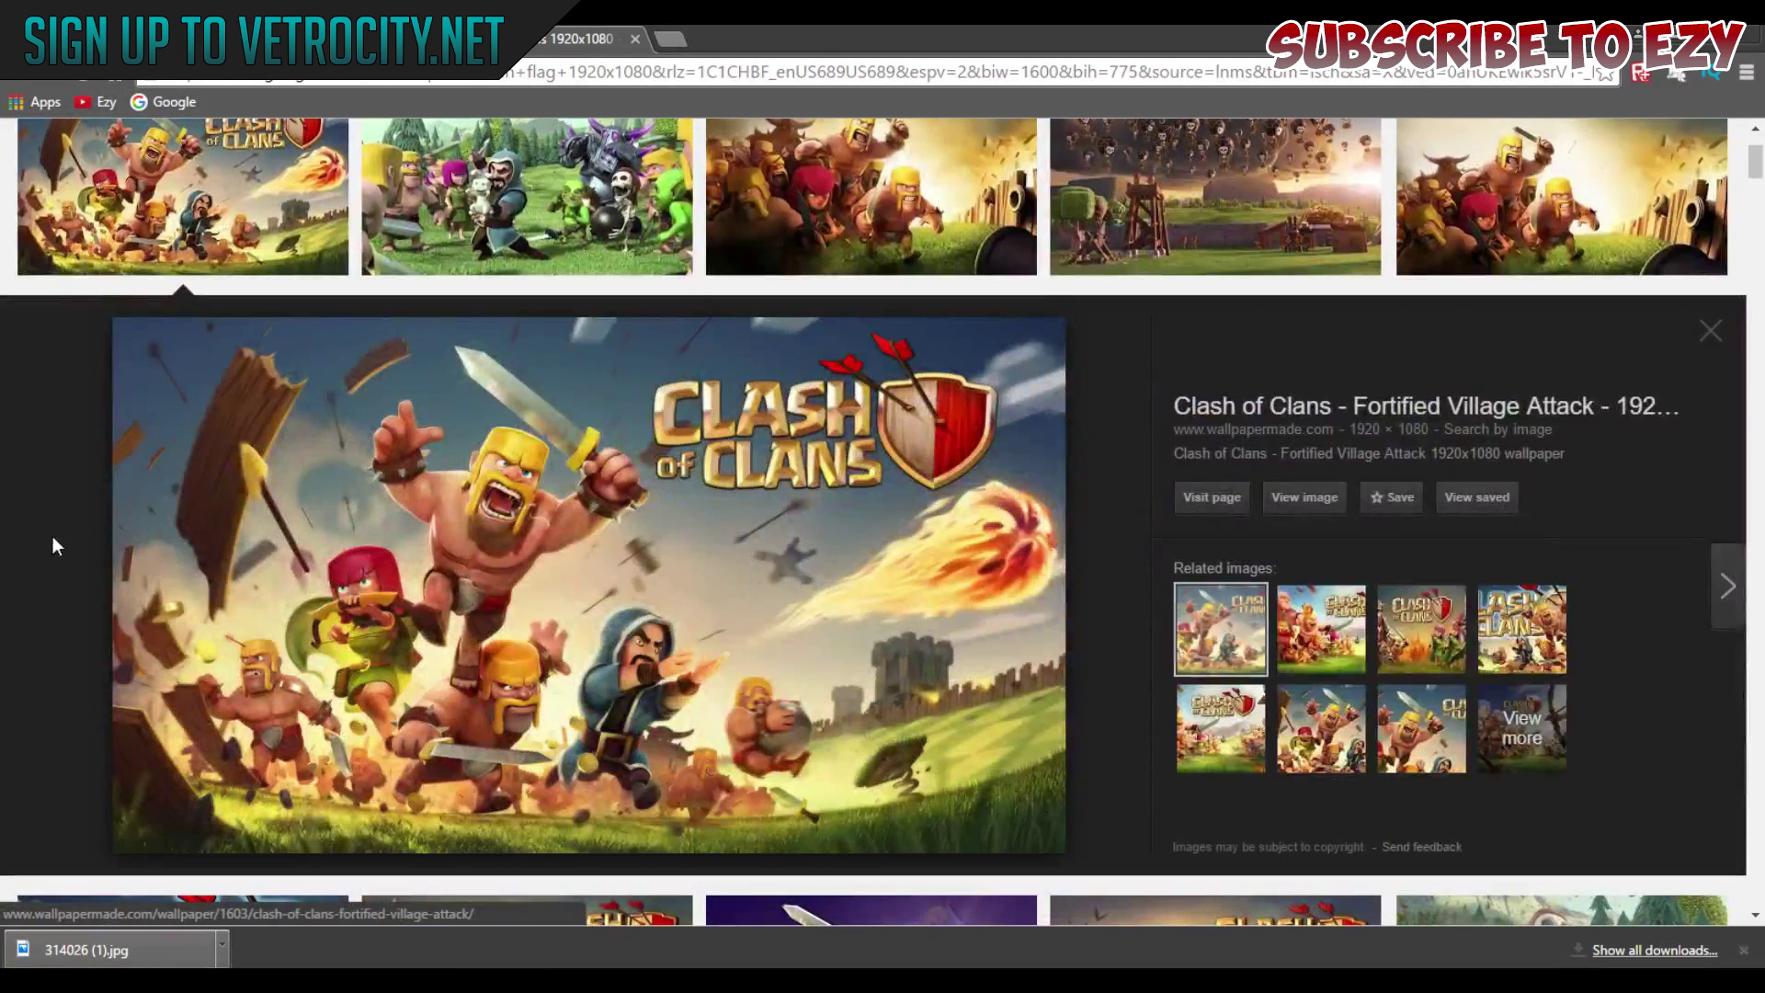
right_click(254, 519)
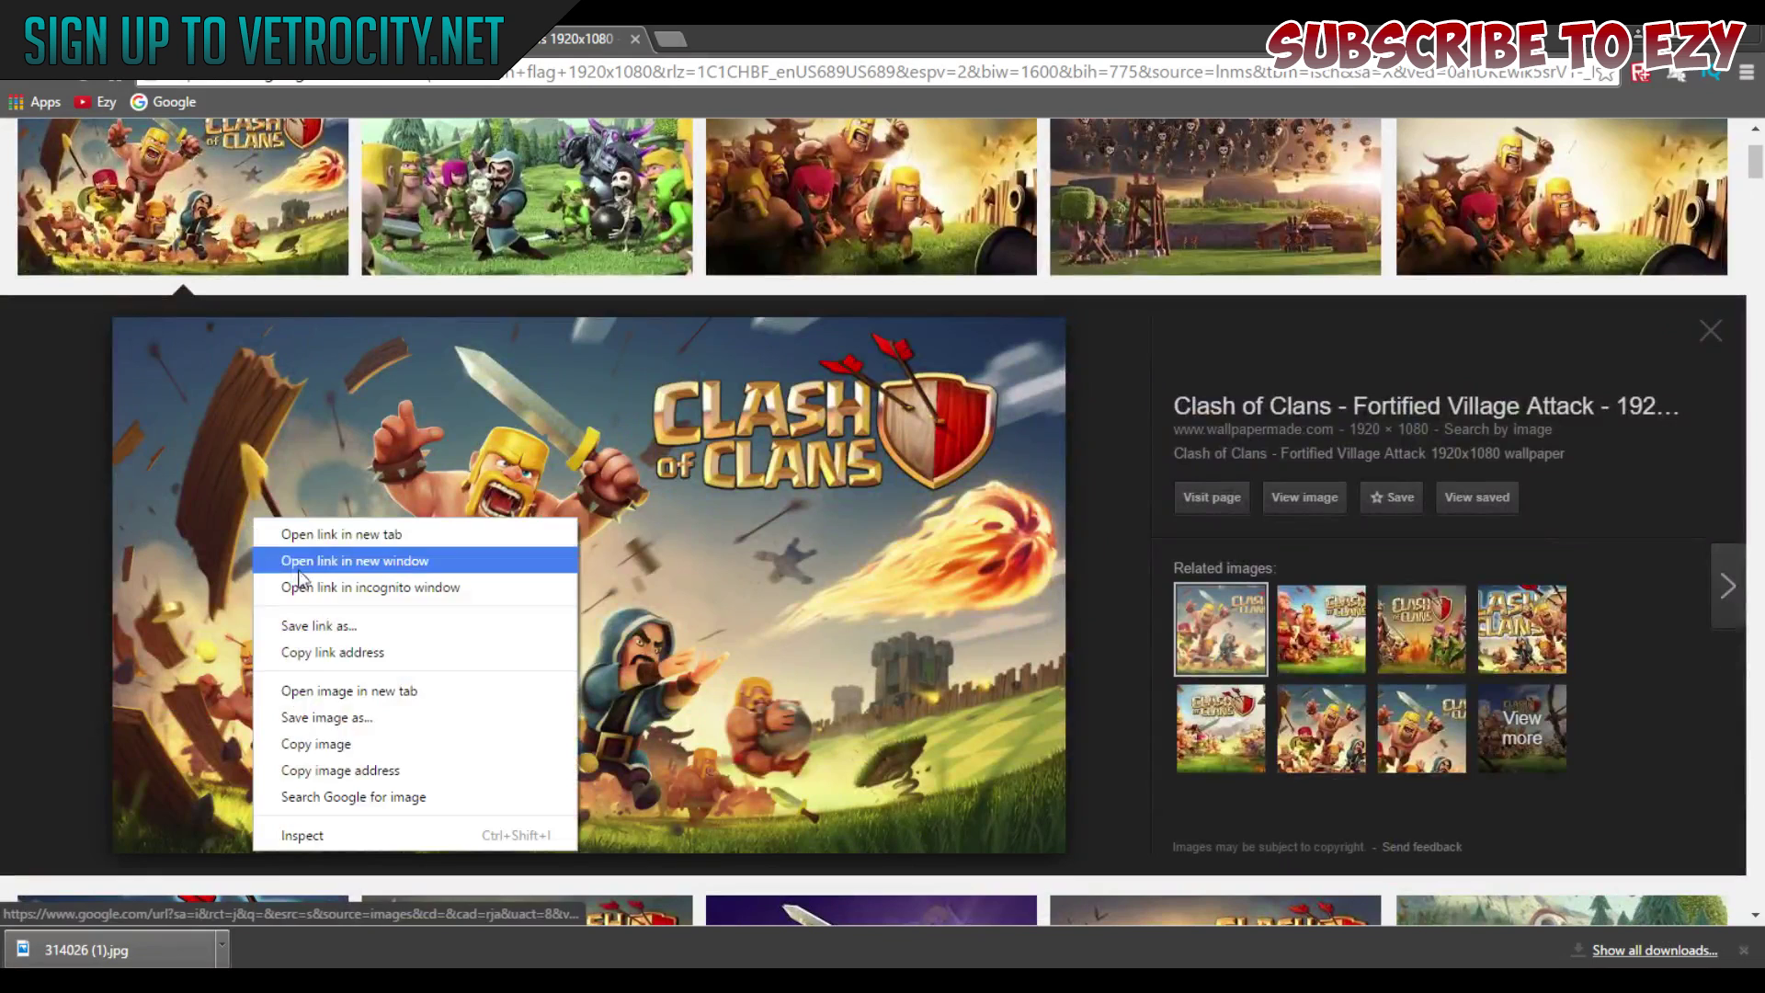
left_click(331, 719)
left_click(693, 516)
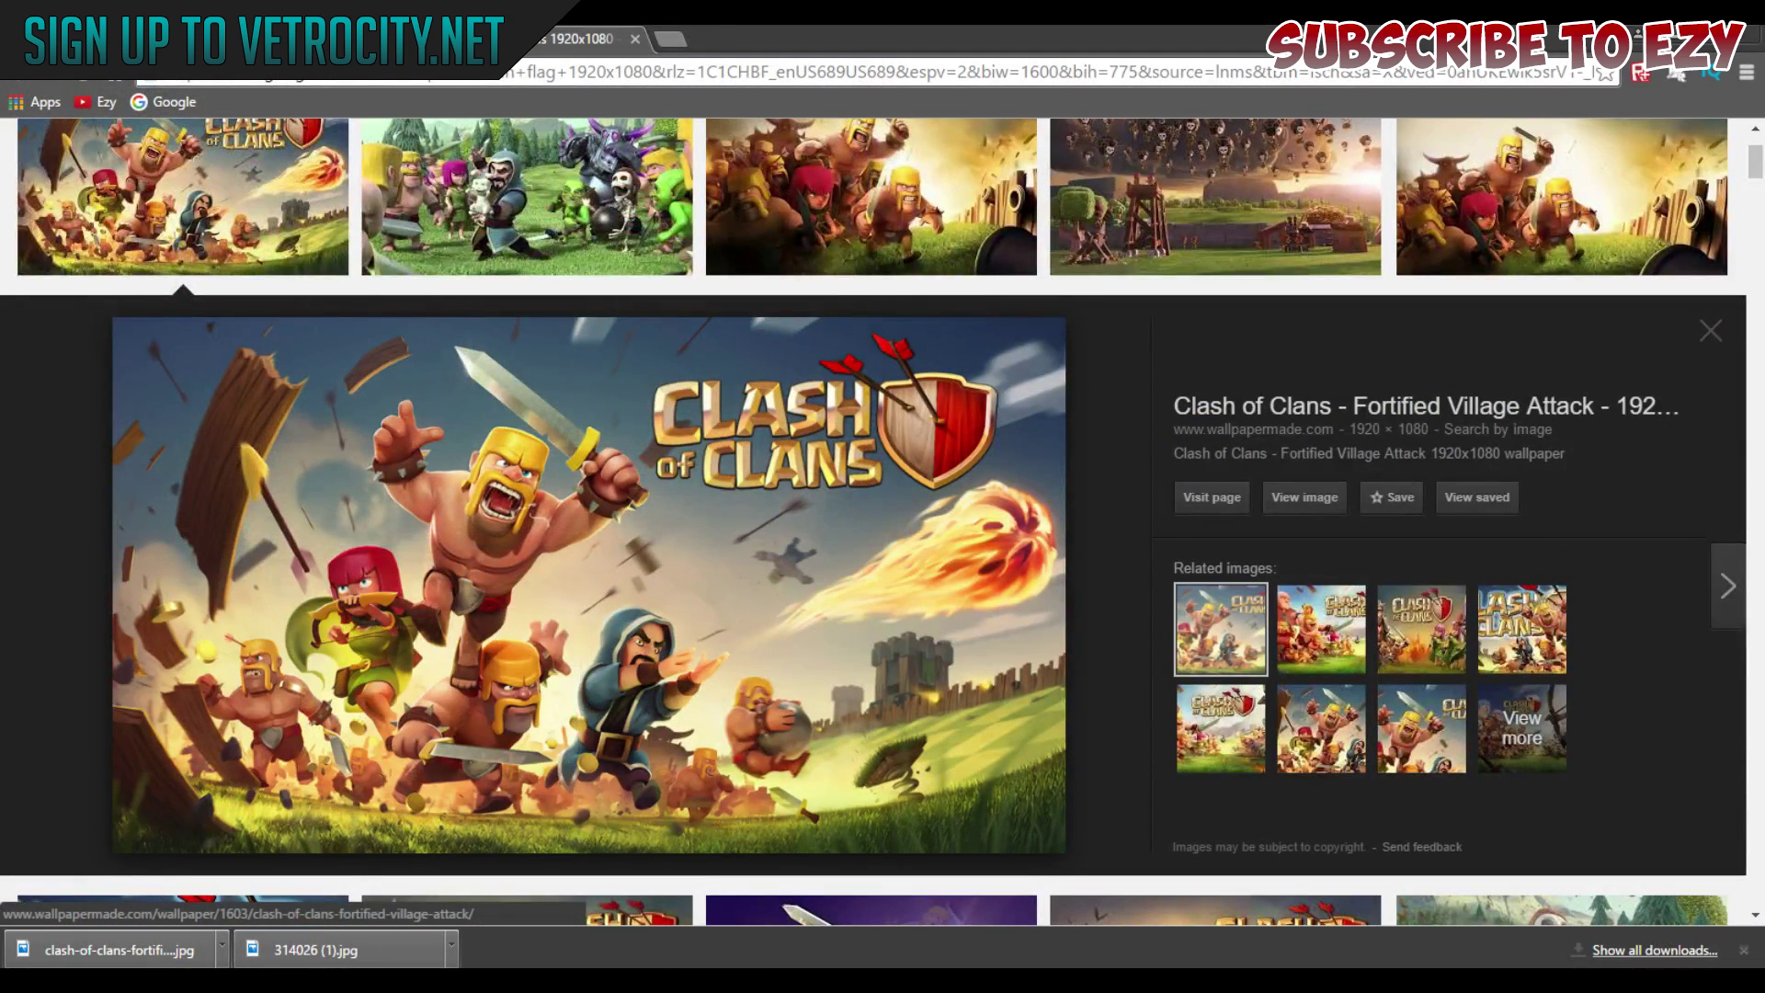
key("alt+Tab")
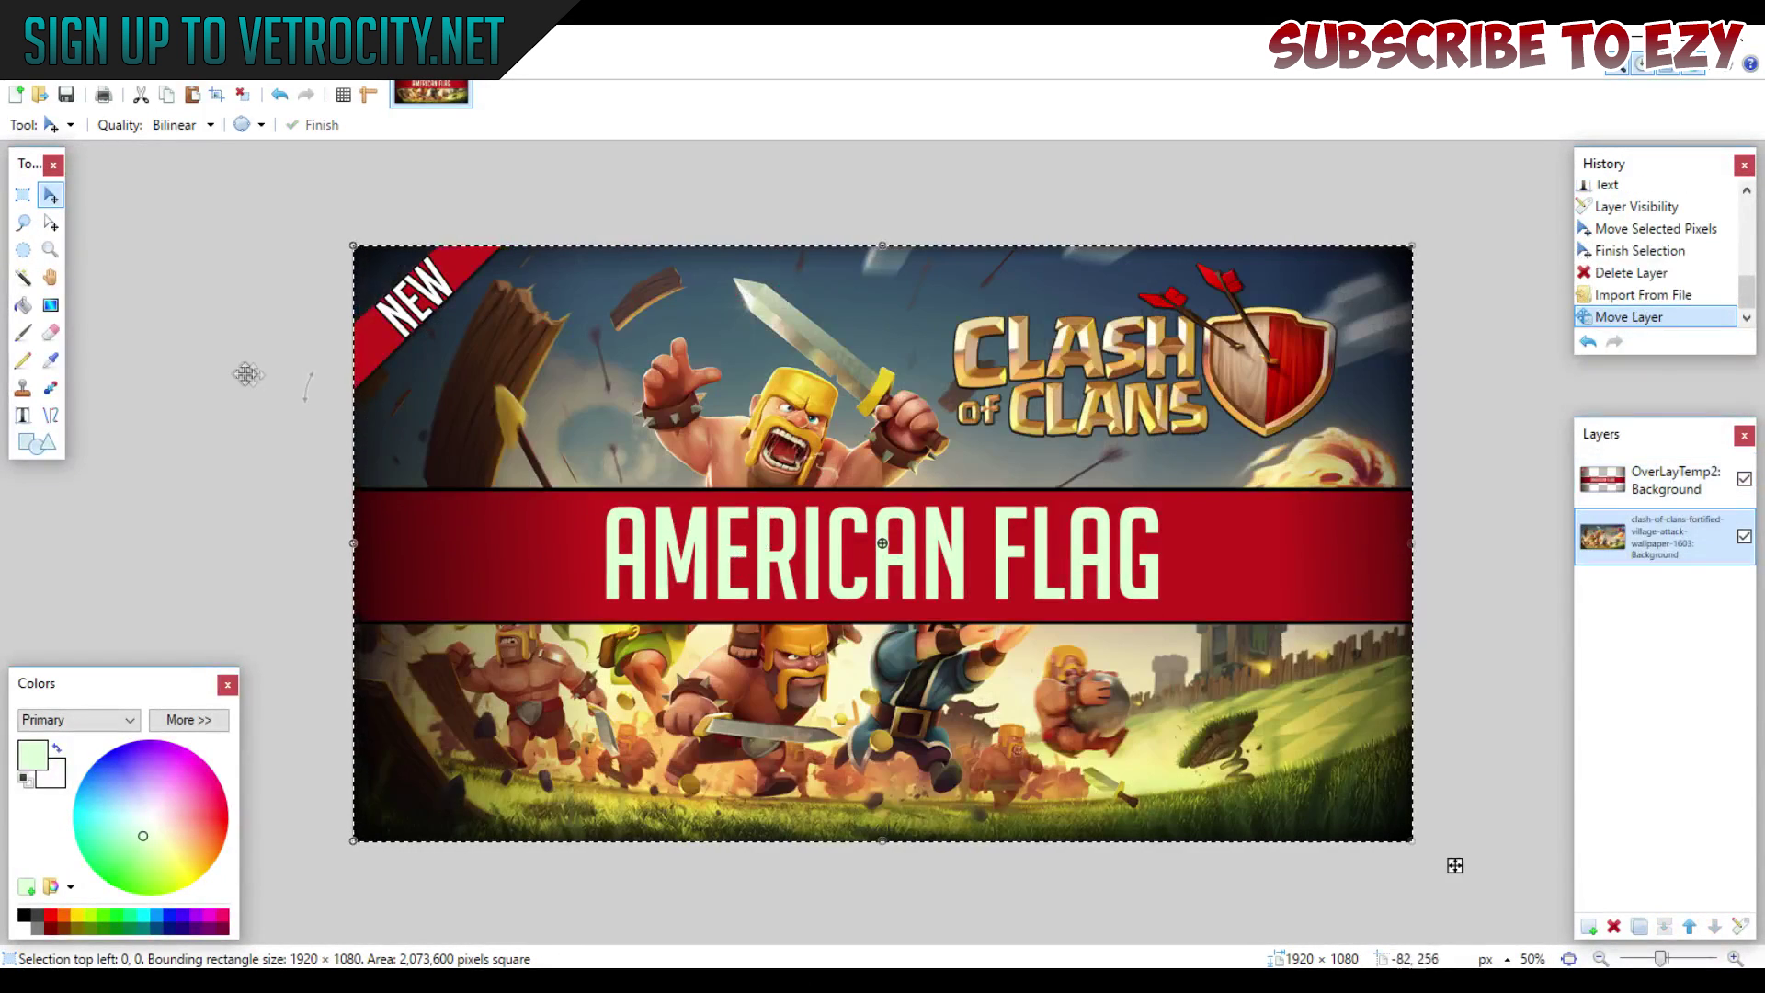
With Move Selected Pixels active, delete the red AMERICAN FLAG banner overlay pixels.
left_click(23, 415)
left_click(829, 571)
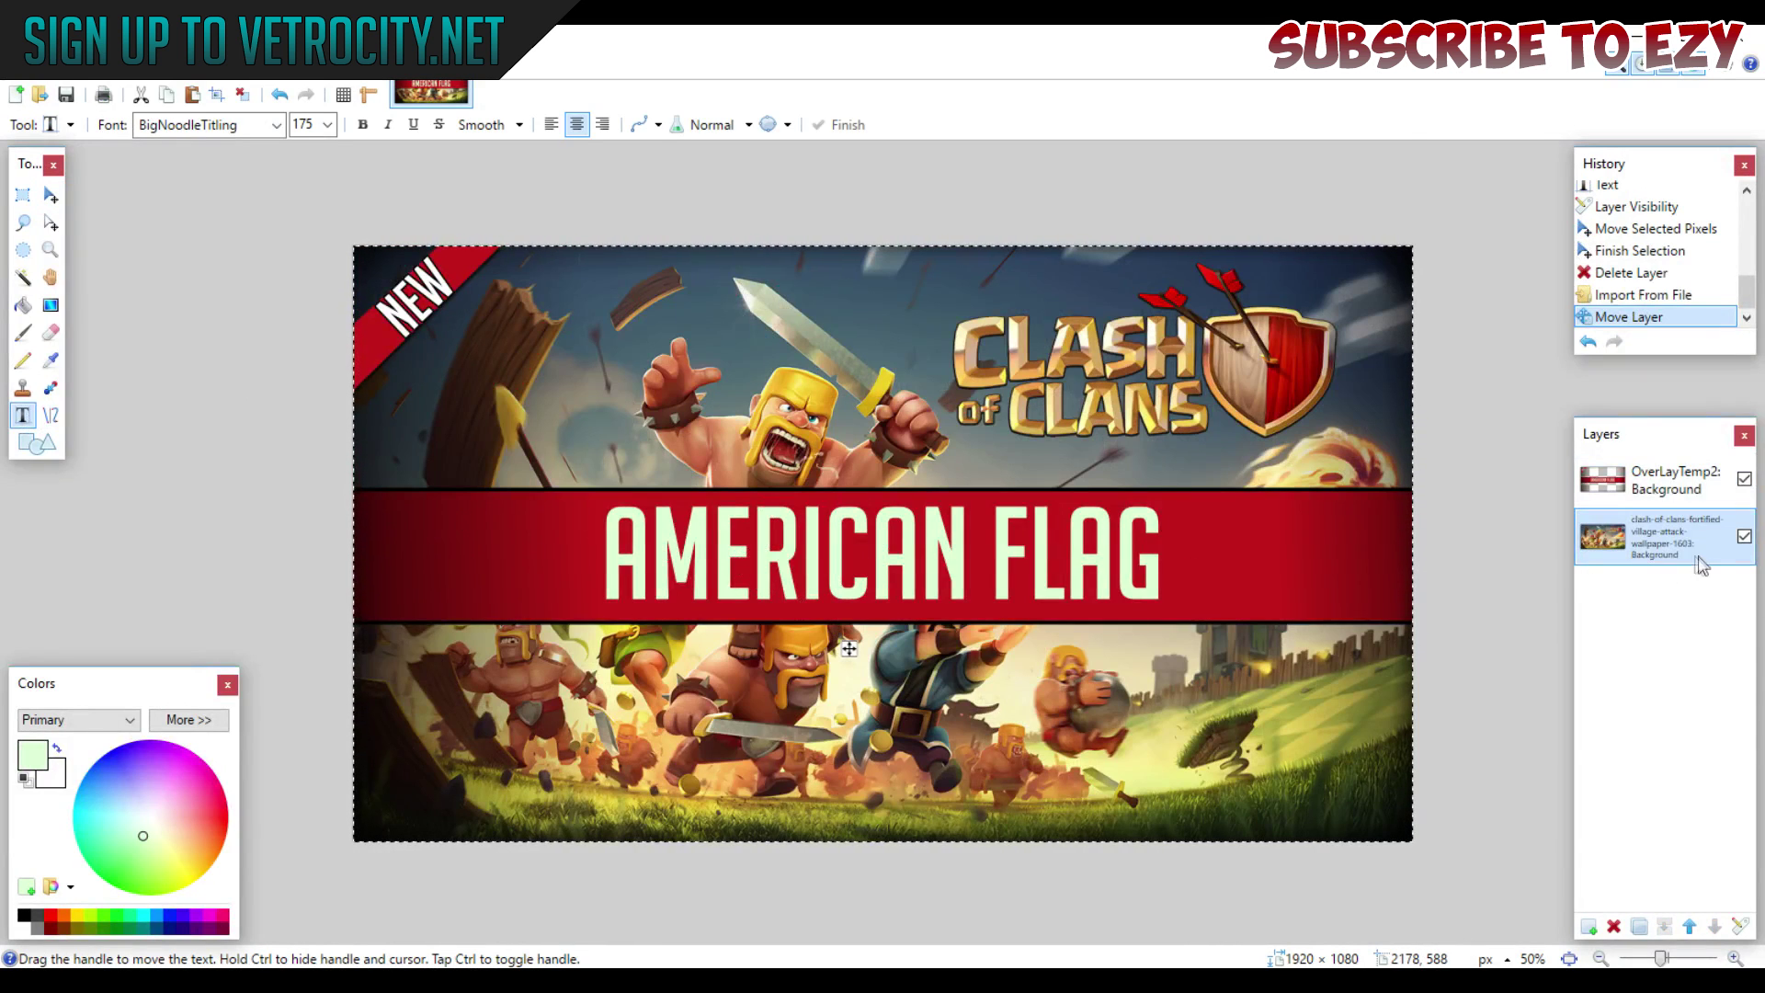
left_click(51, 195)
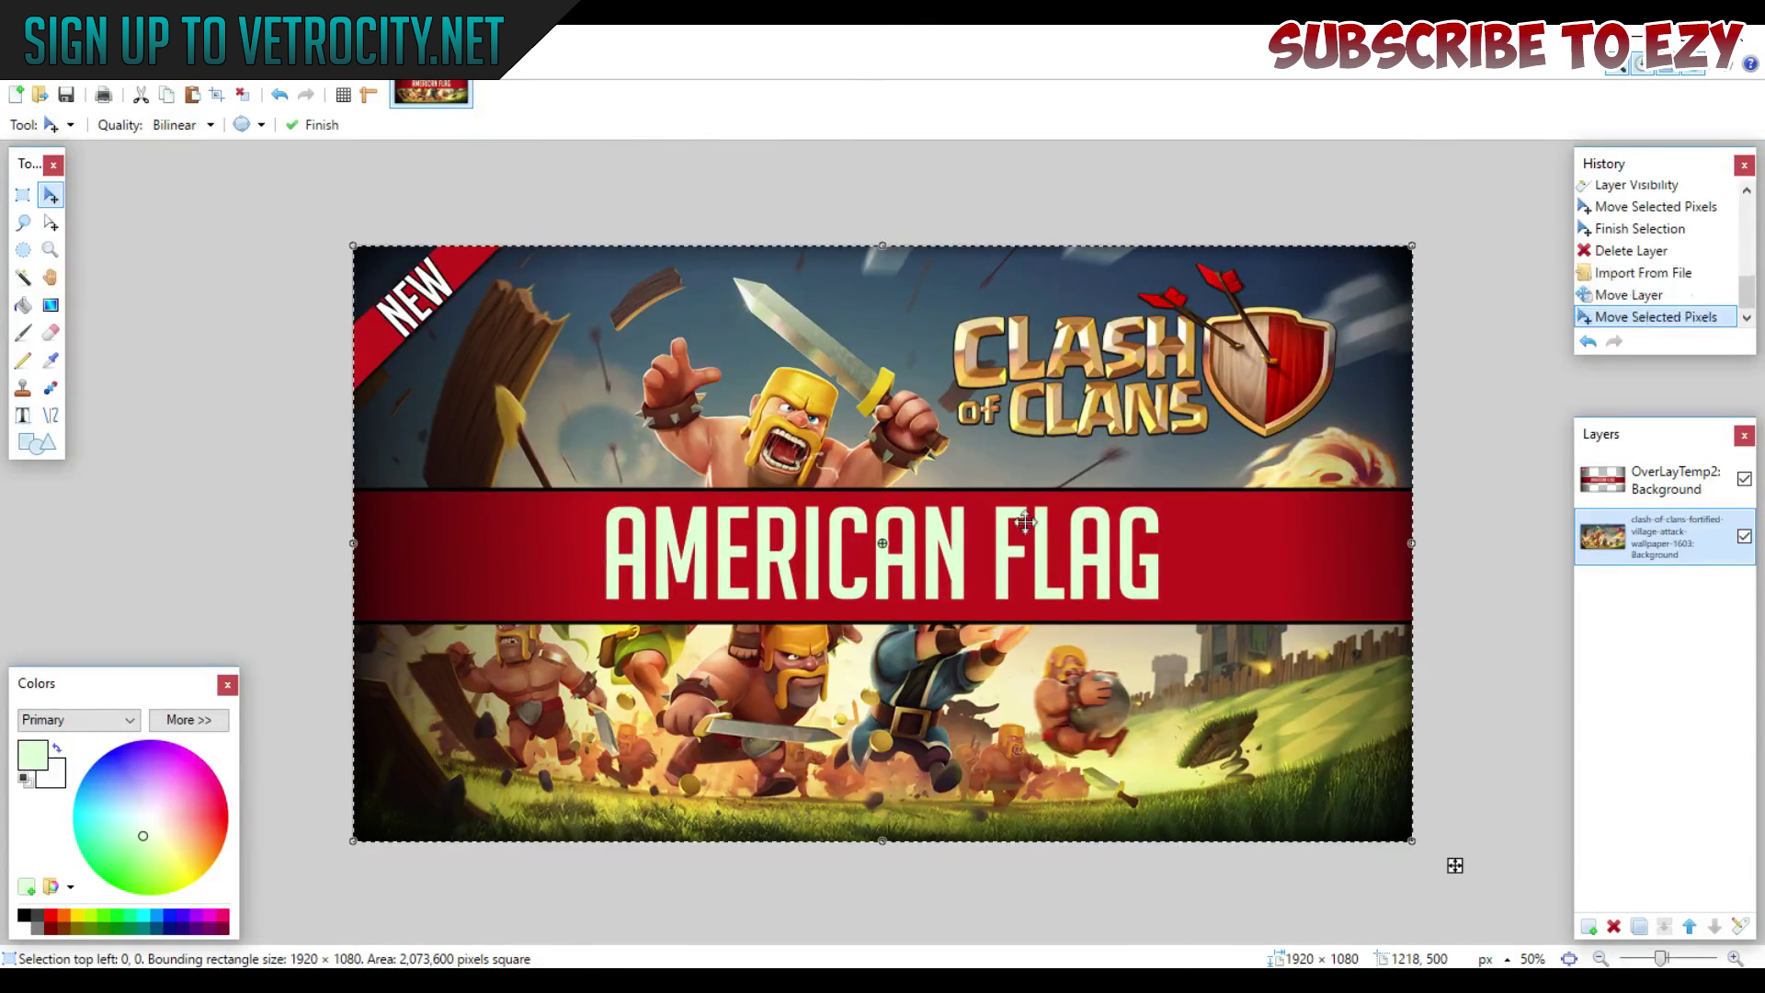
scroll(1645, 253, "up", 5)
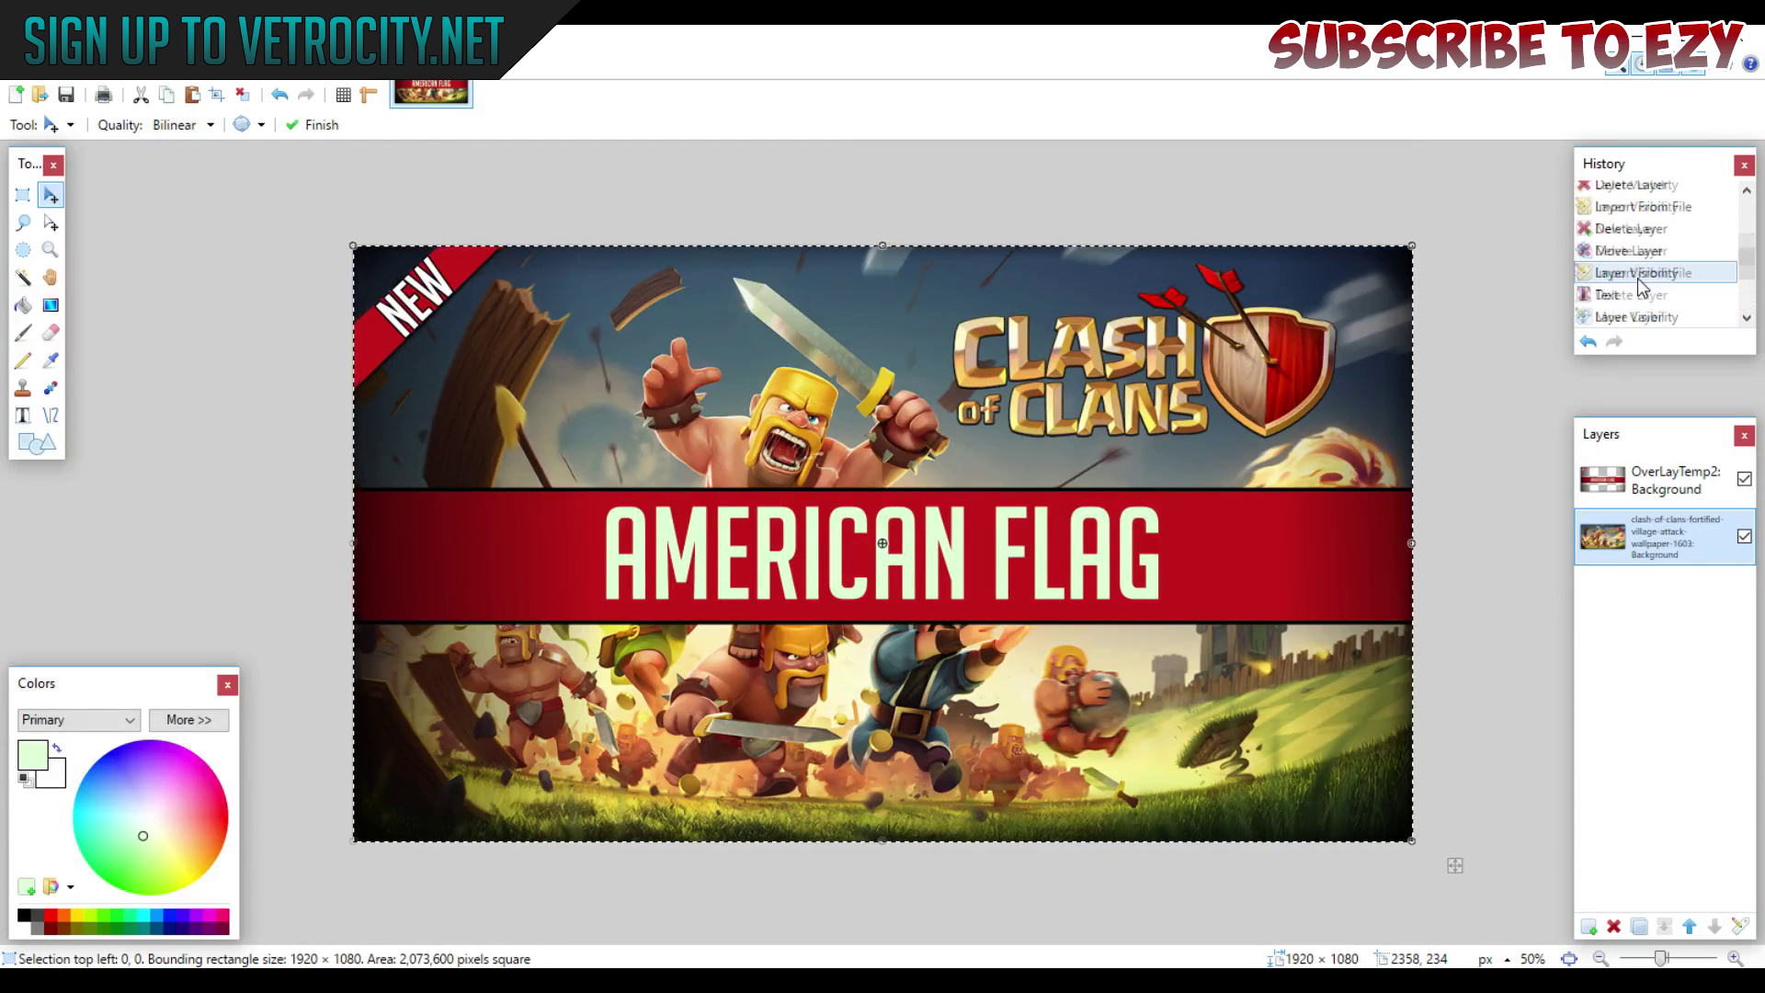
scroll(1647, 241, "up", 3)
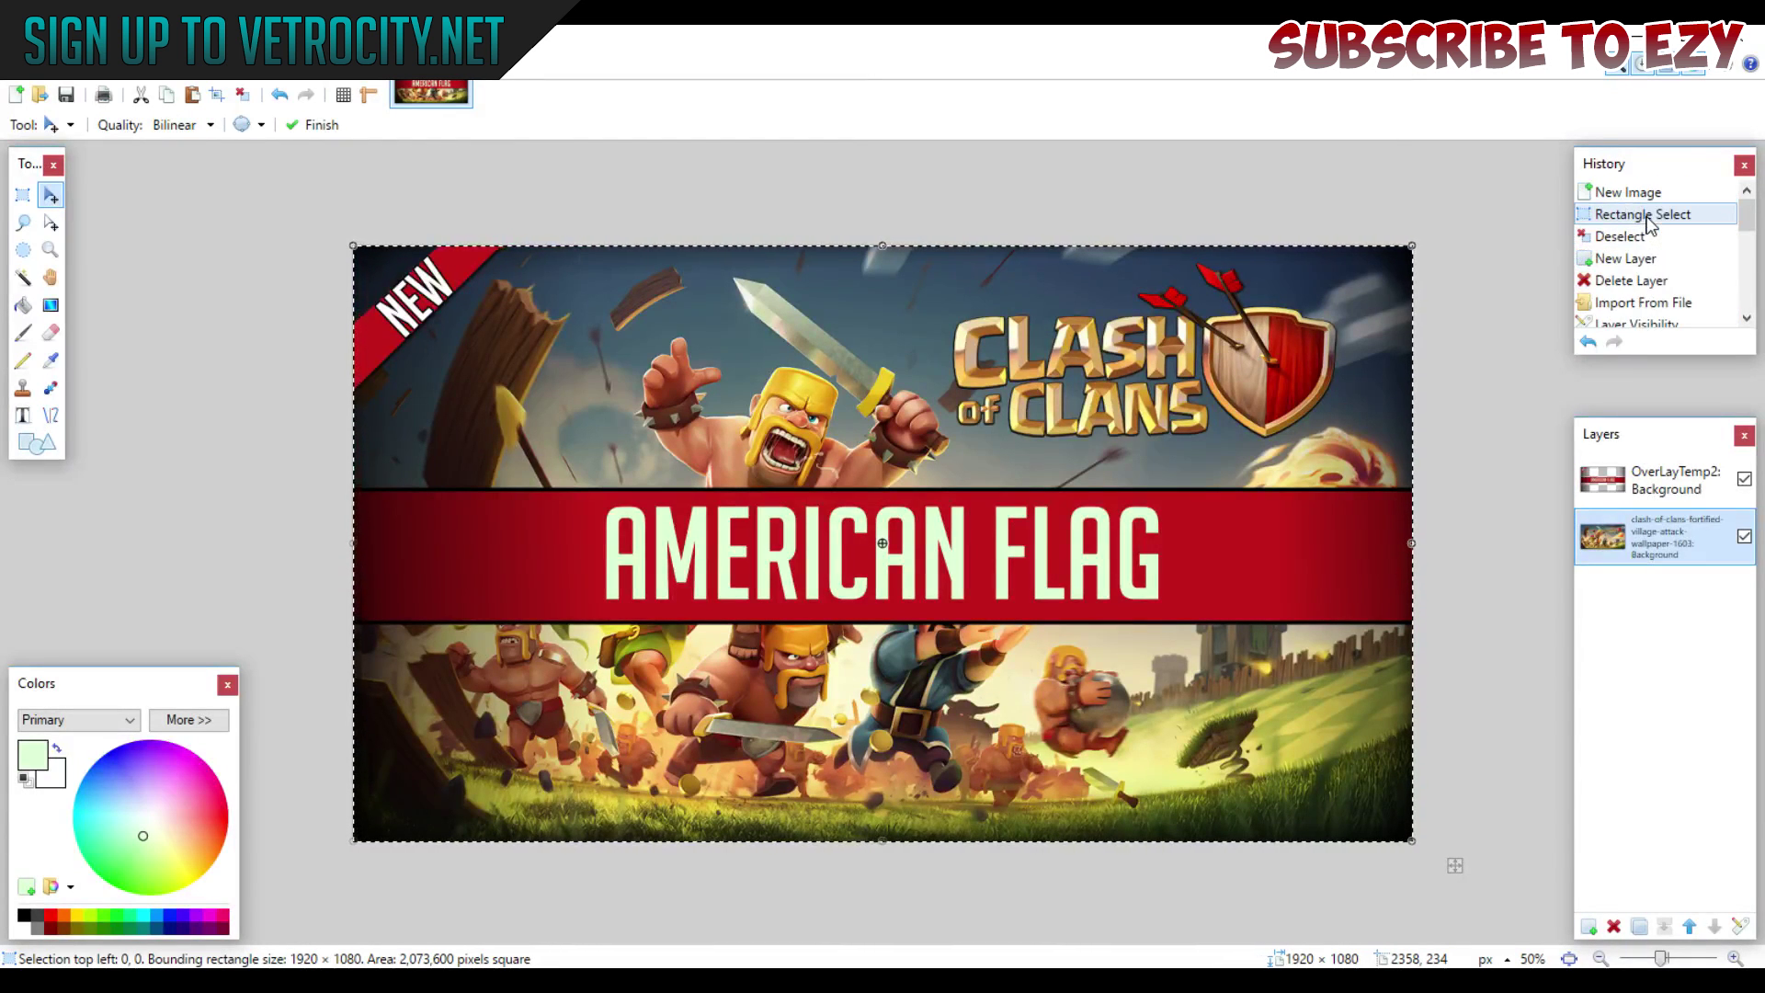
left_click(1744, 479)
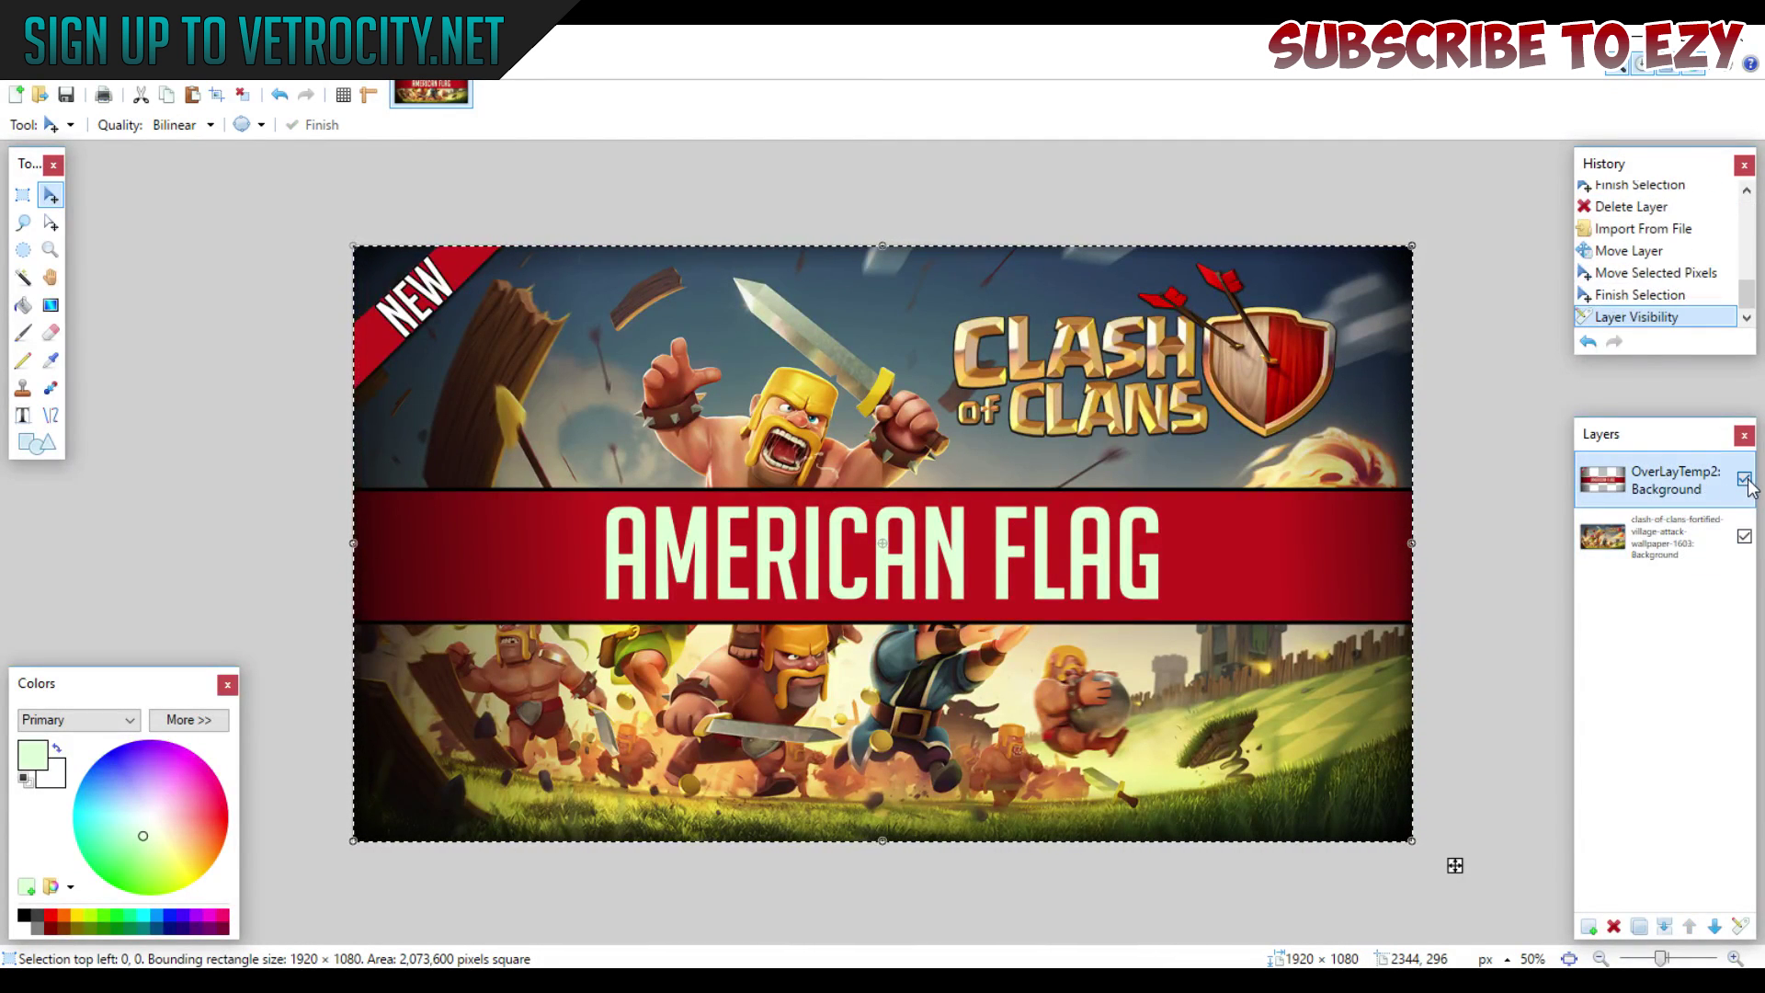
left_click(1744, 480)
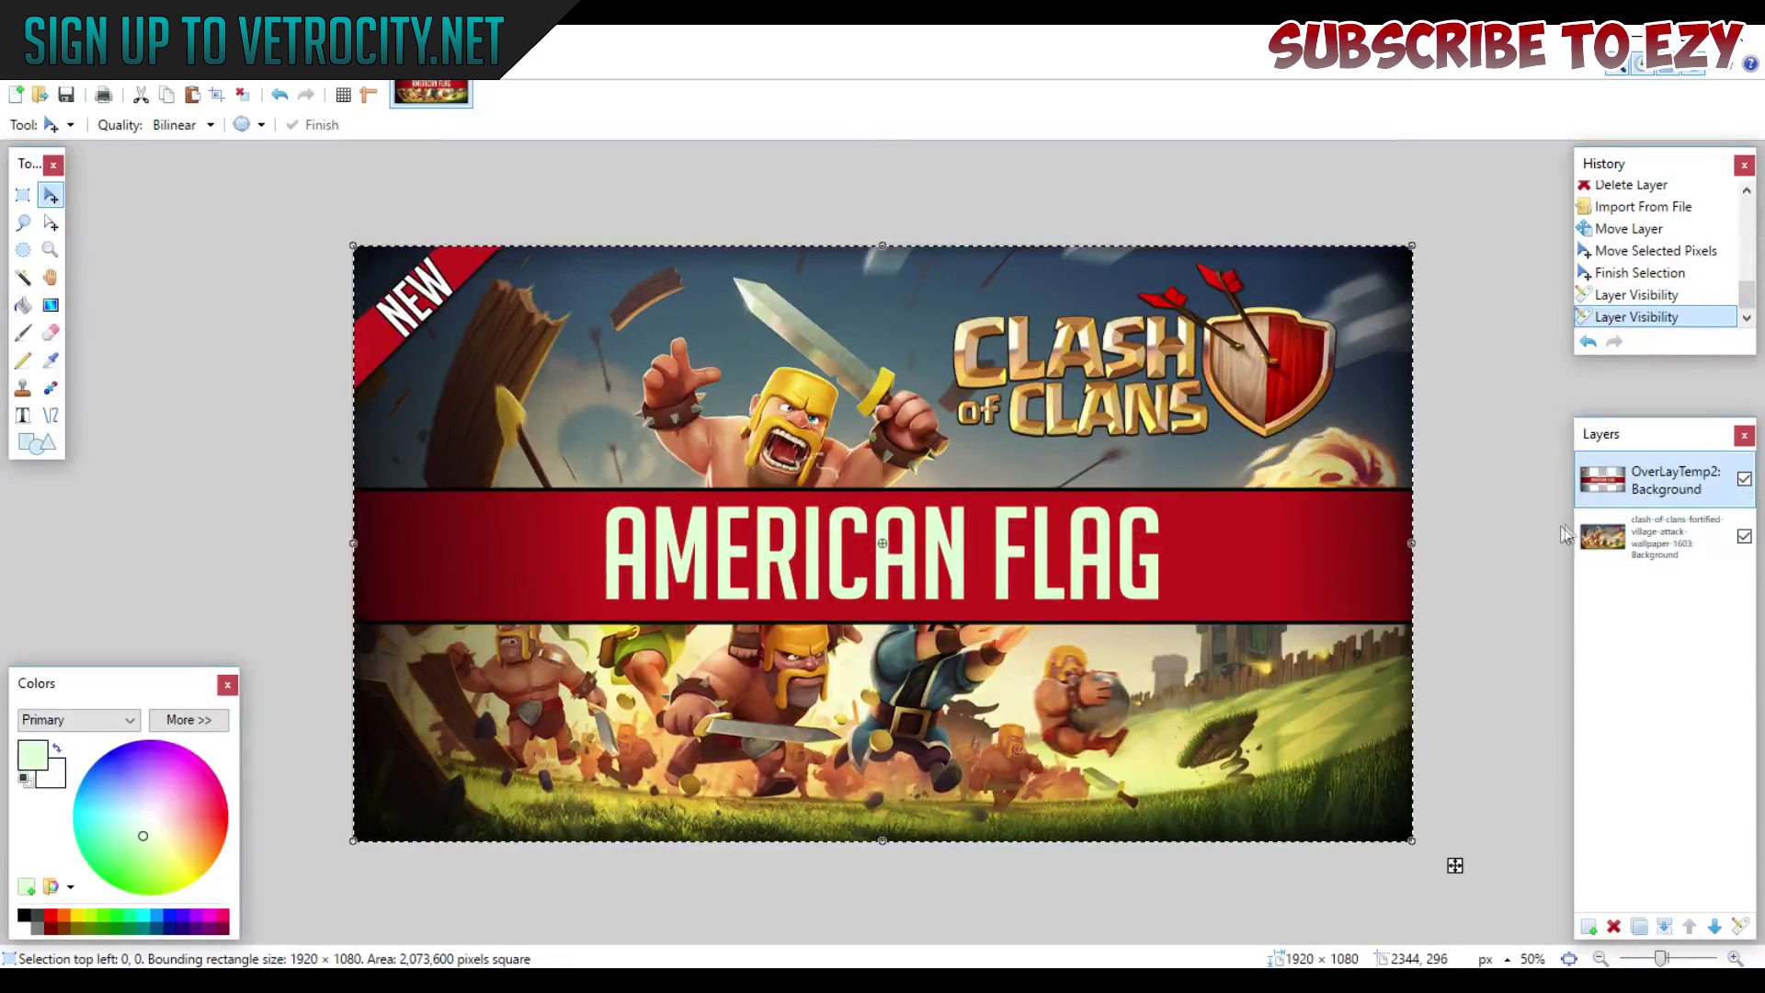
key("Delete")
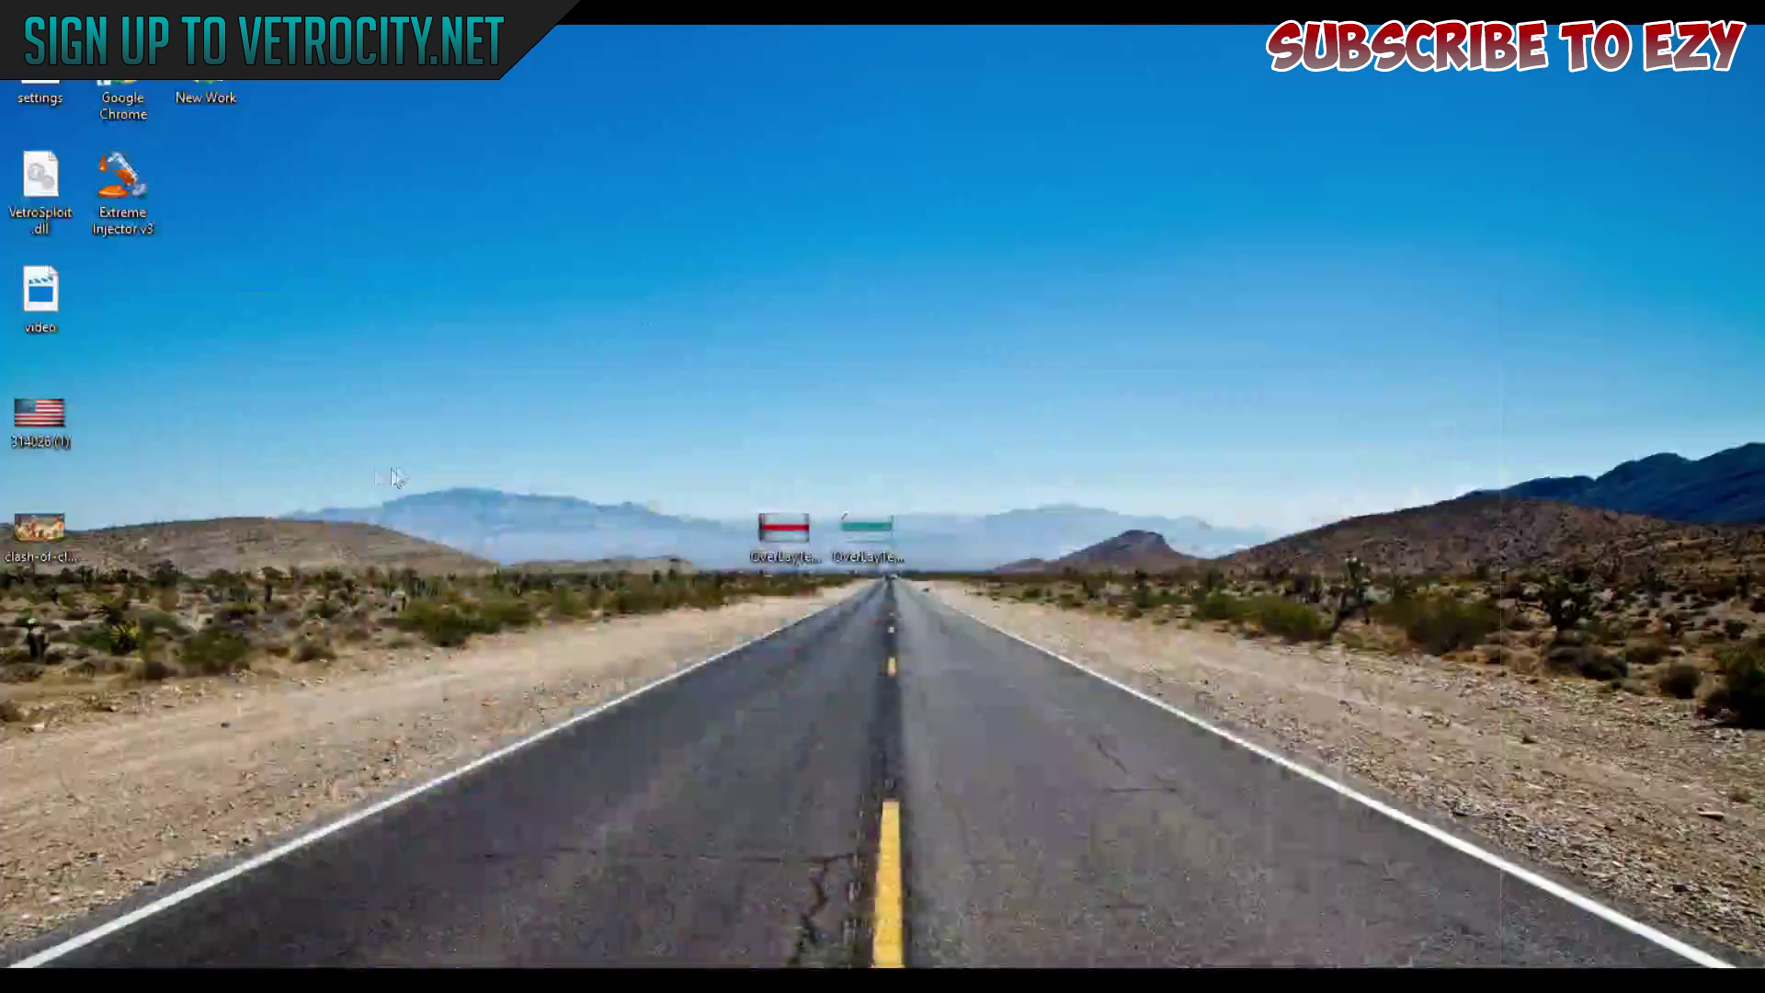
Add the teal overlay image as a new layer and test placing text in the teal band.
mouse_move(808, 544)
left_mouse_down()
mouse_move(834, 973)
mouse_move(804, 618)
left_mouse_up()
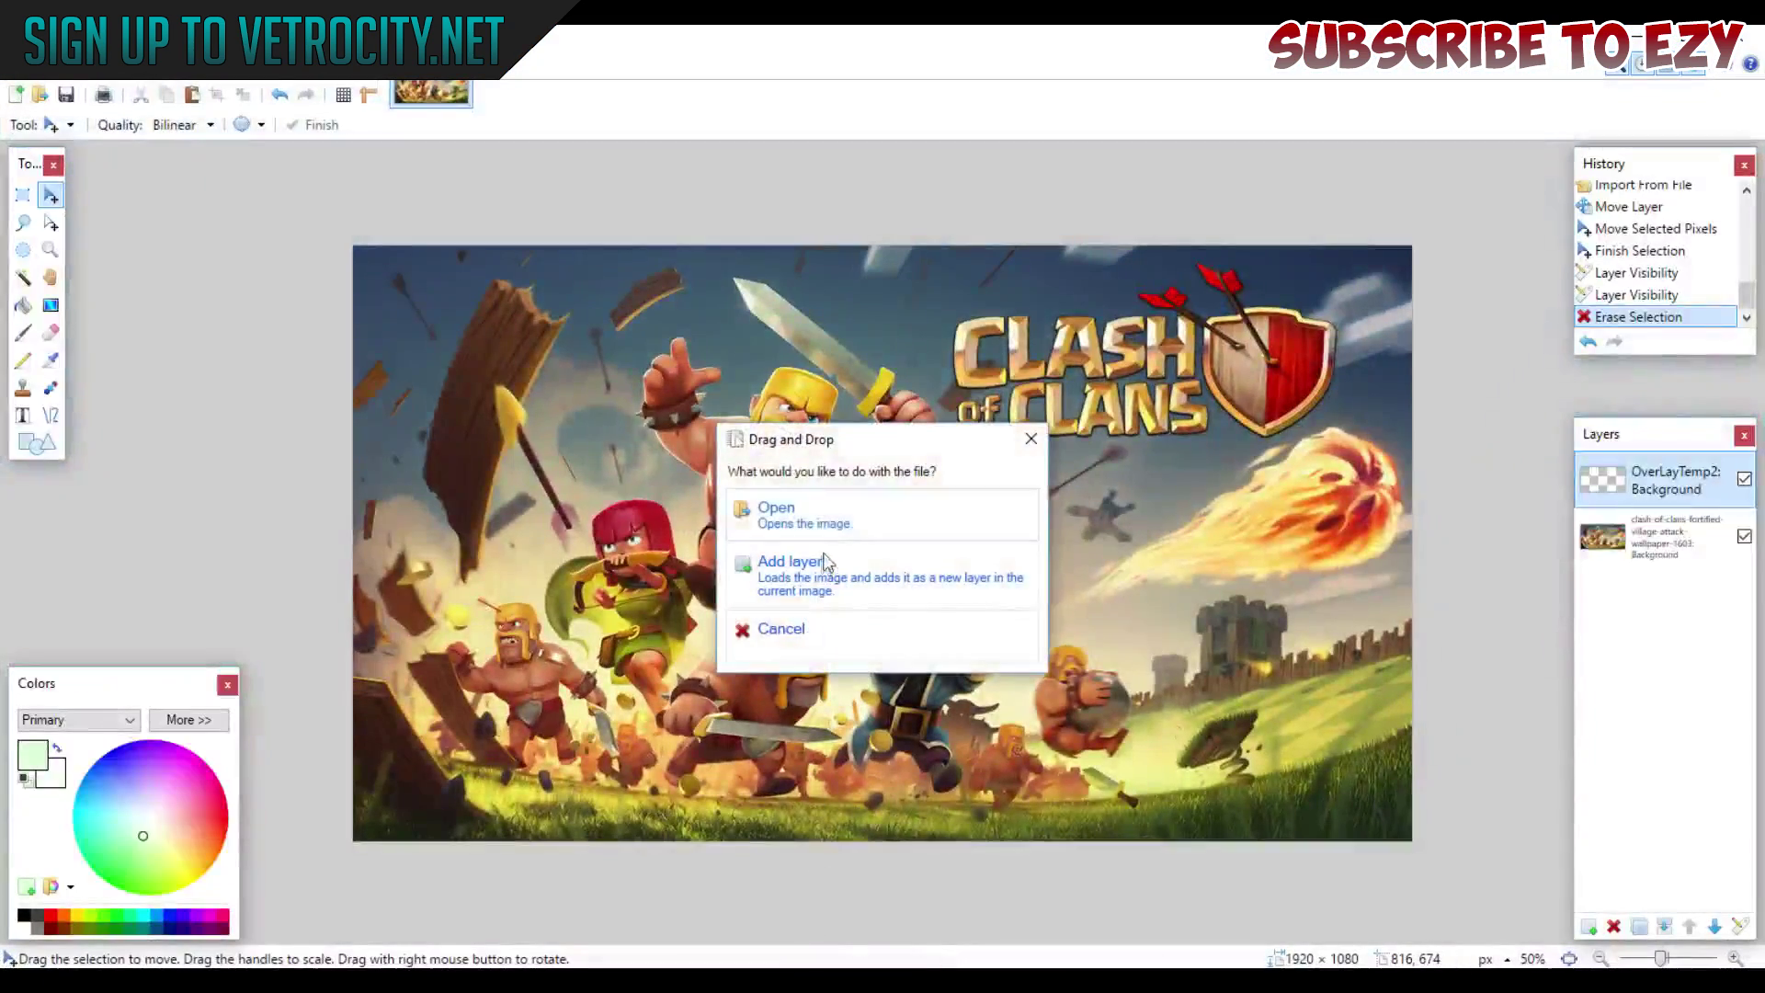
left_click(815, 570)
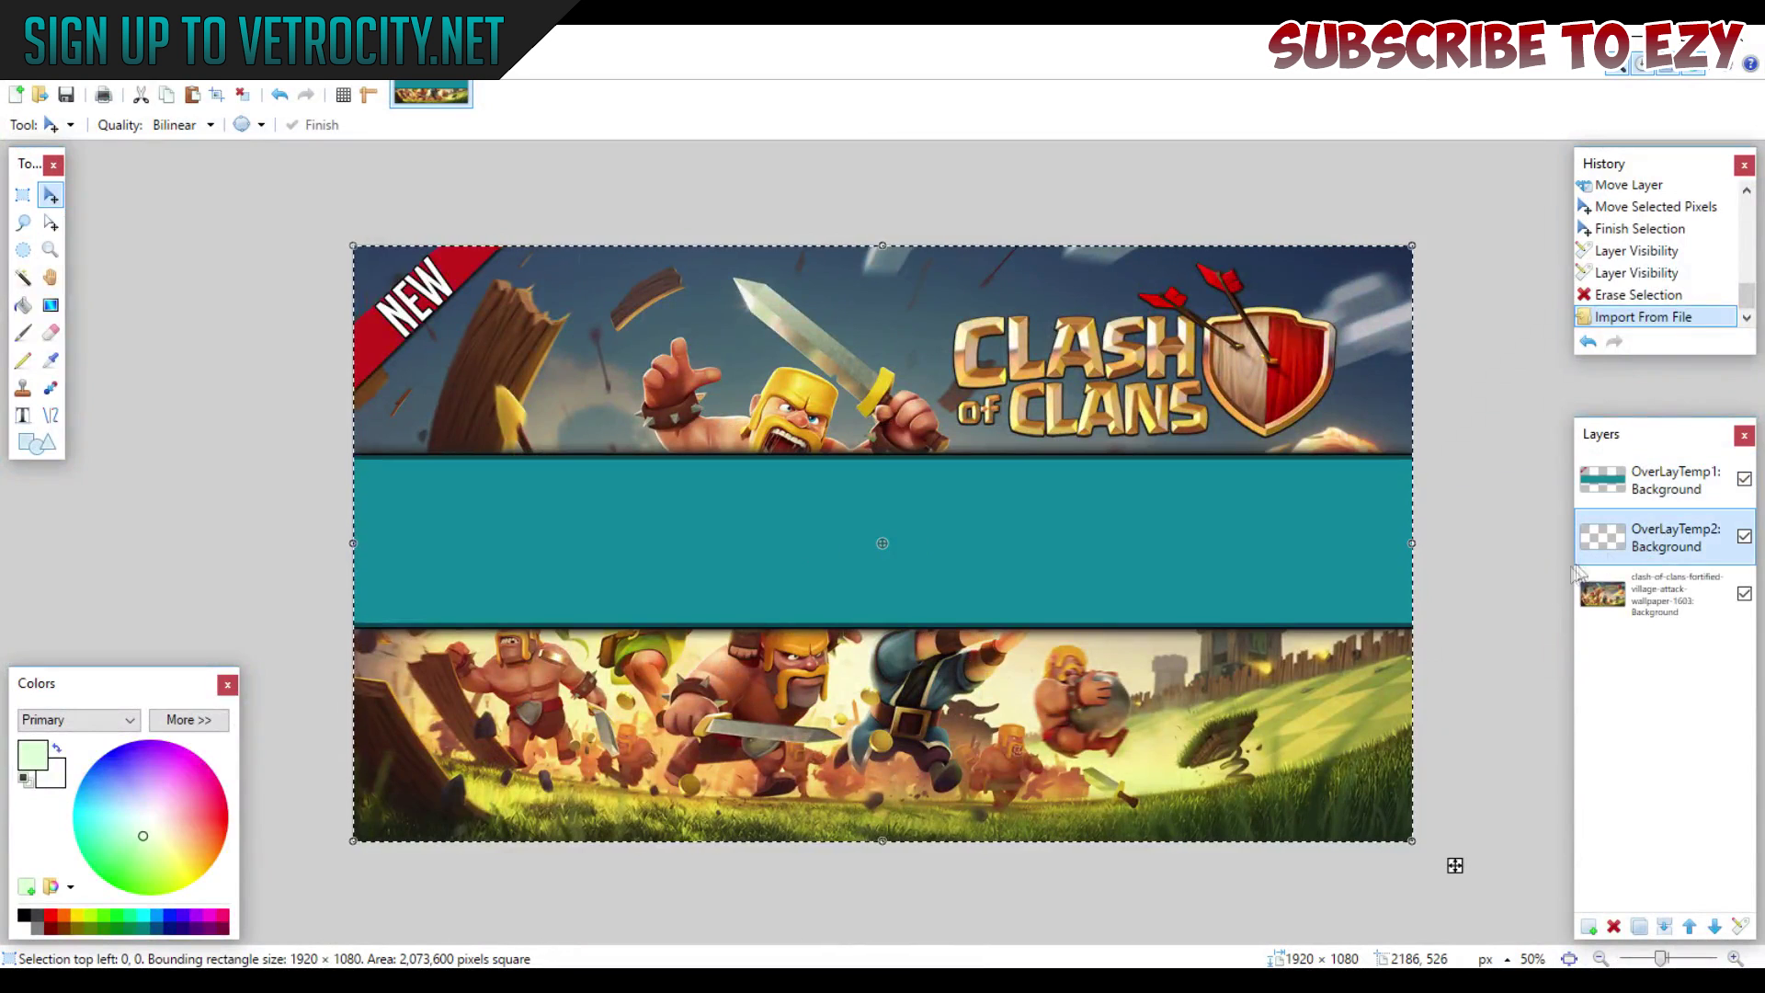
key("Delete")
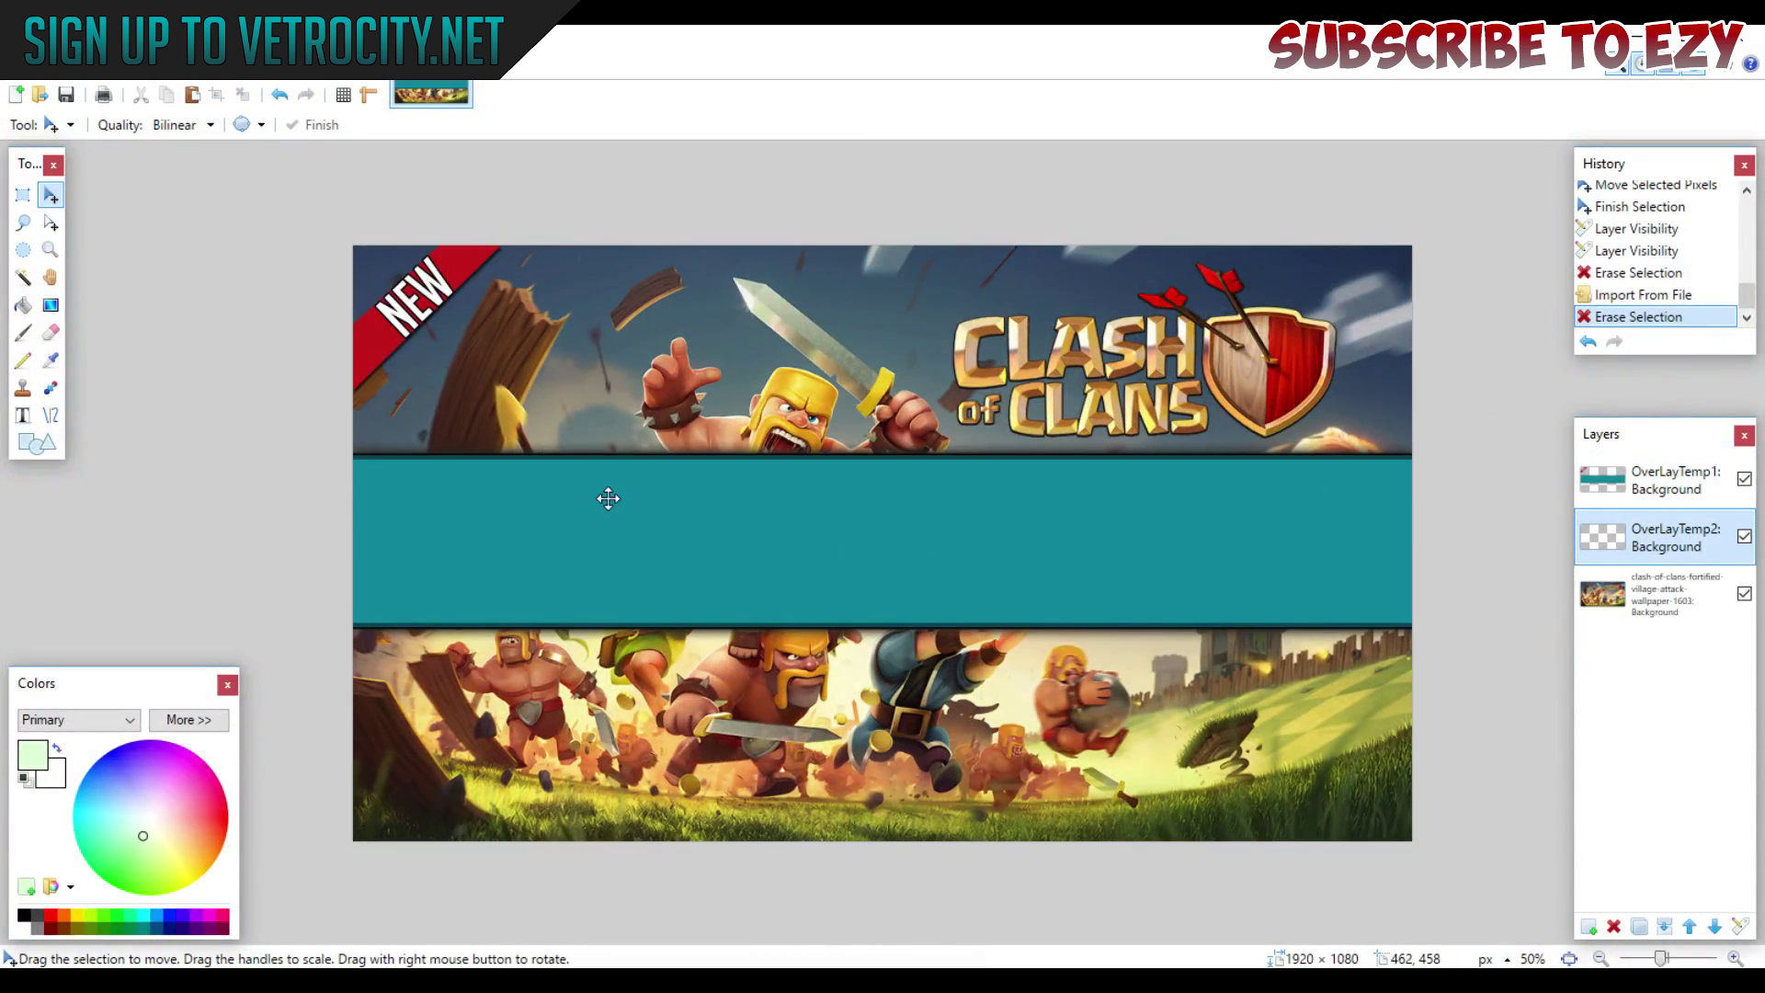
left_click(23, 415)
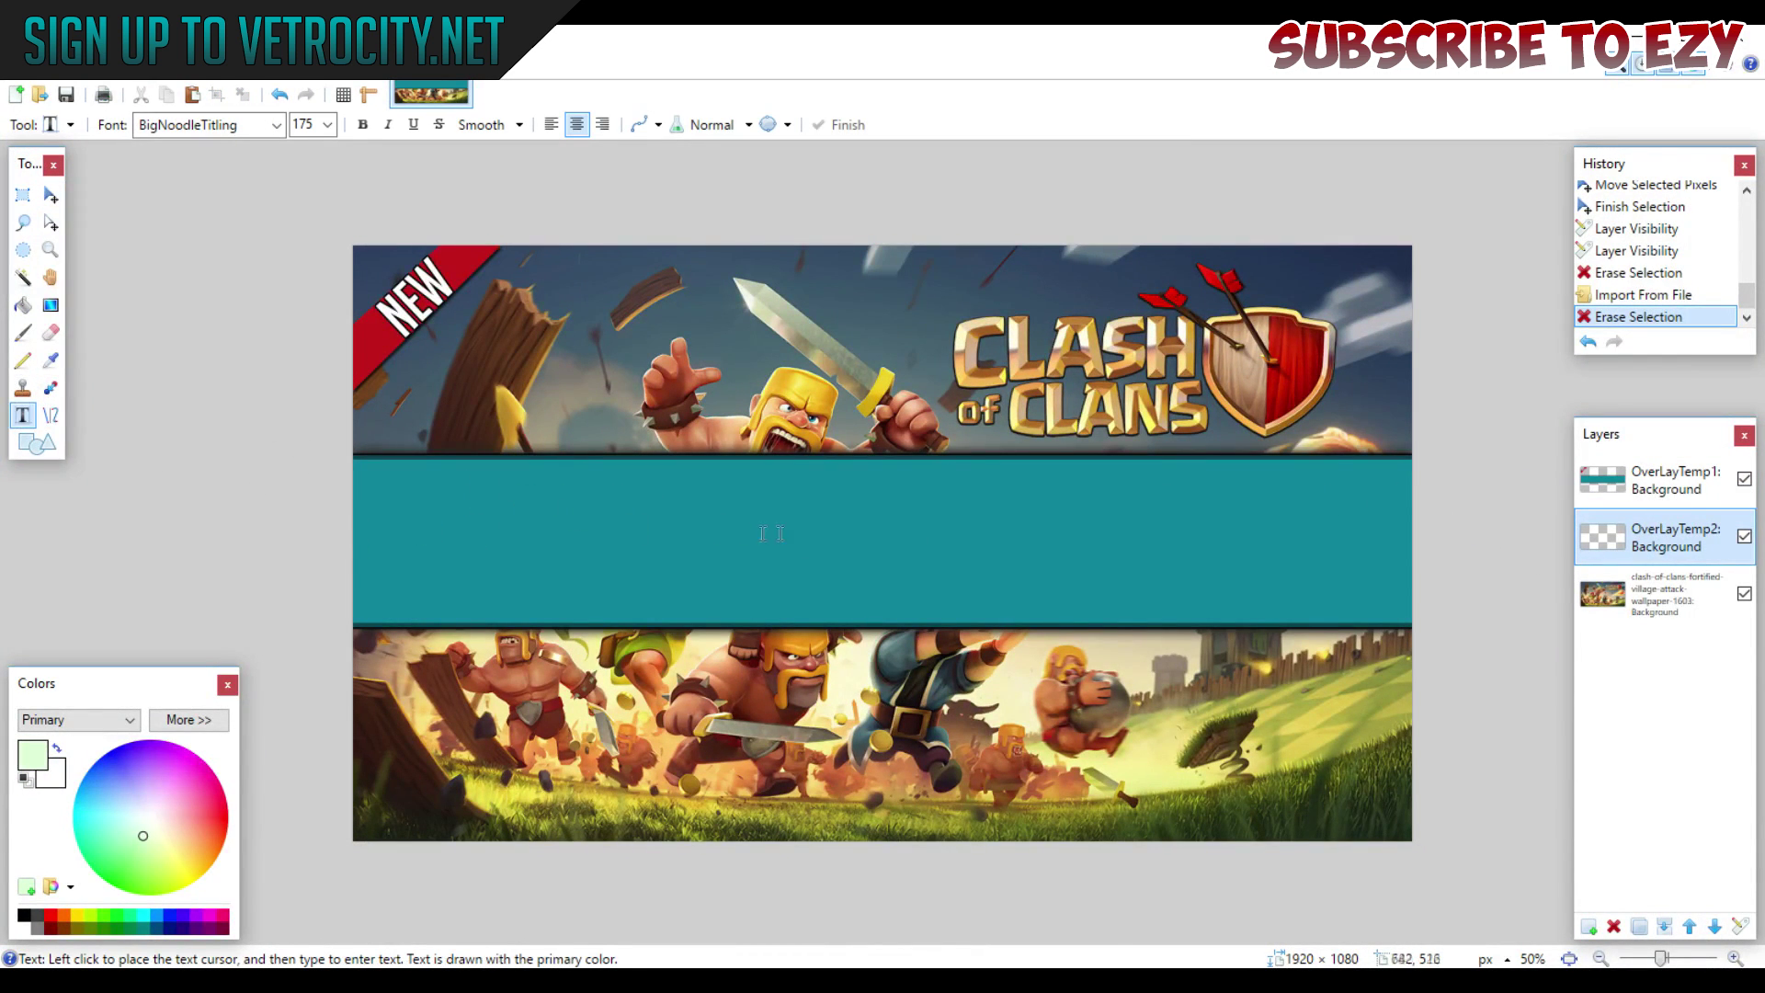
left_click(836, 531)
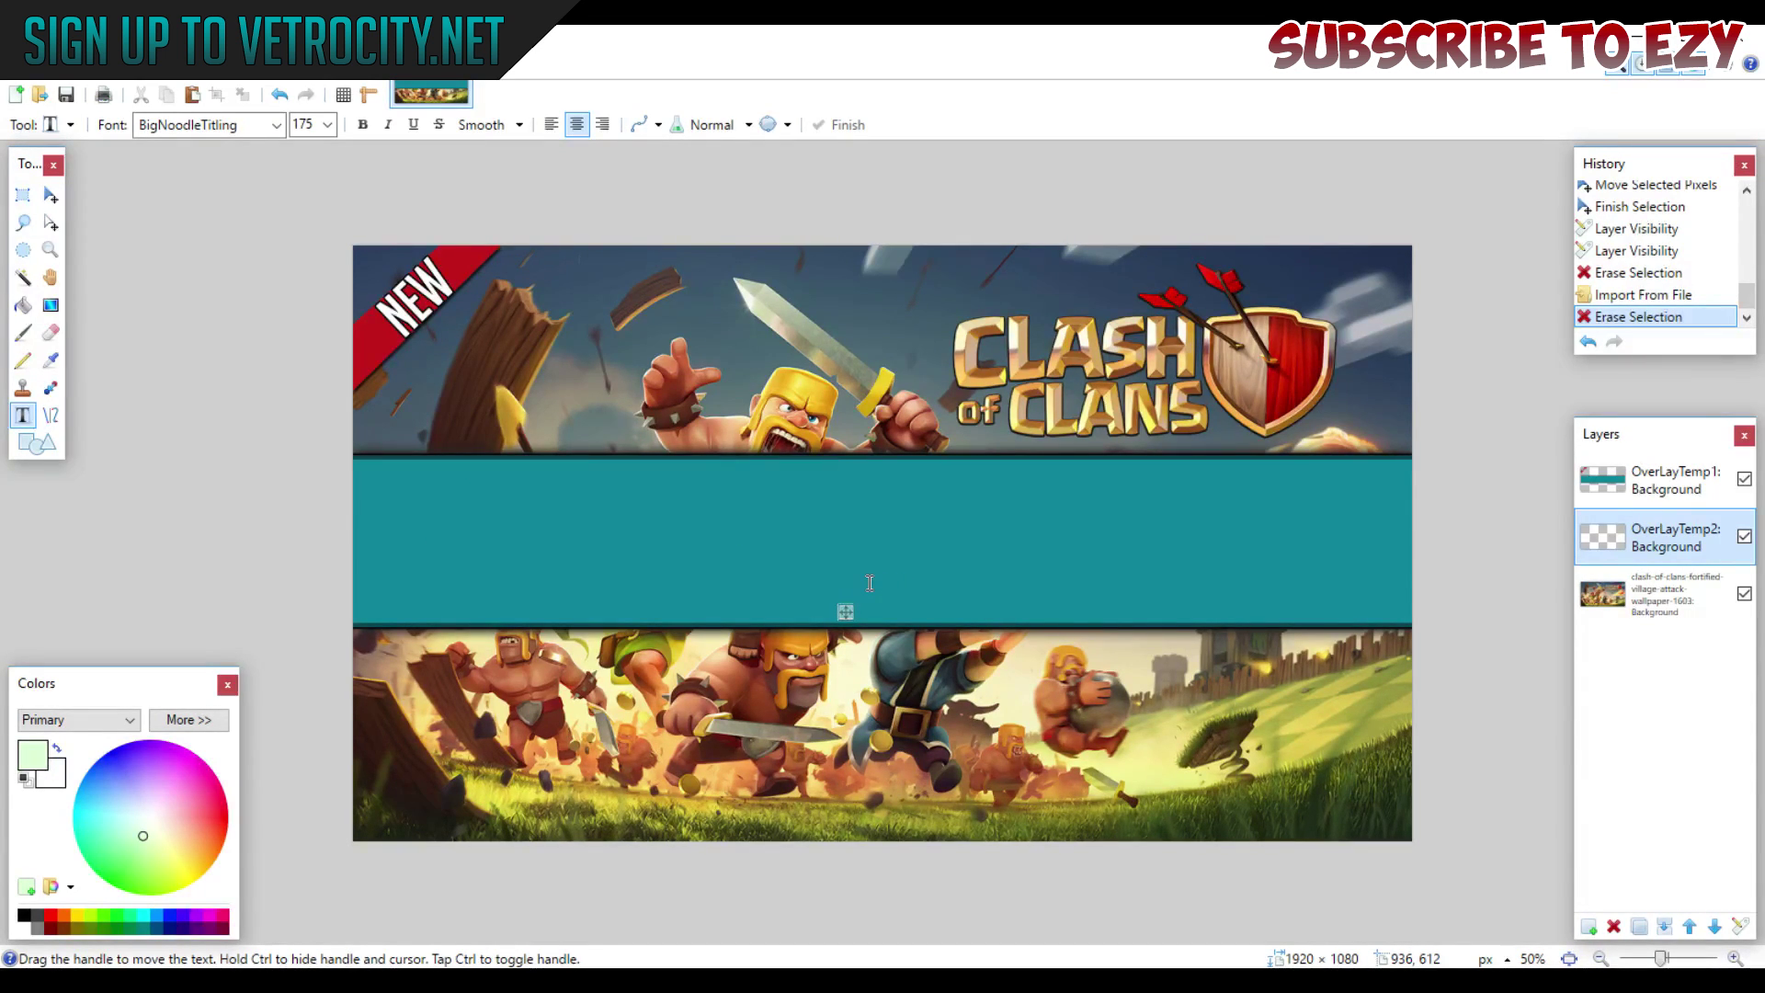
type("VETROCITY")
key("BackSpace")
key("BackSpace")
key("BackSpace")
key("BackSpace")
key("BackSpace")
key("BackSpace")
key("BackSpace")
key("BackSpace")
key("BackSpace")
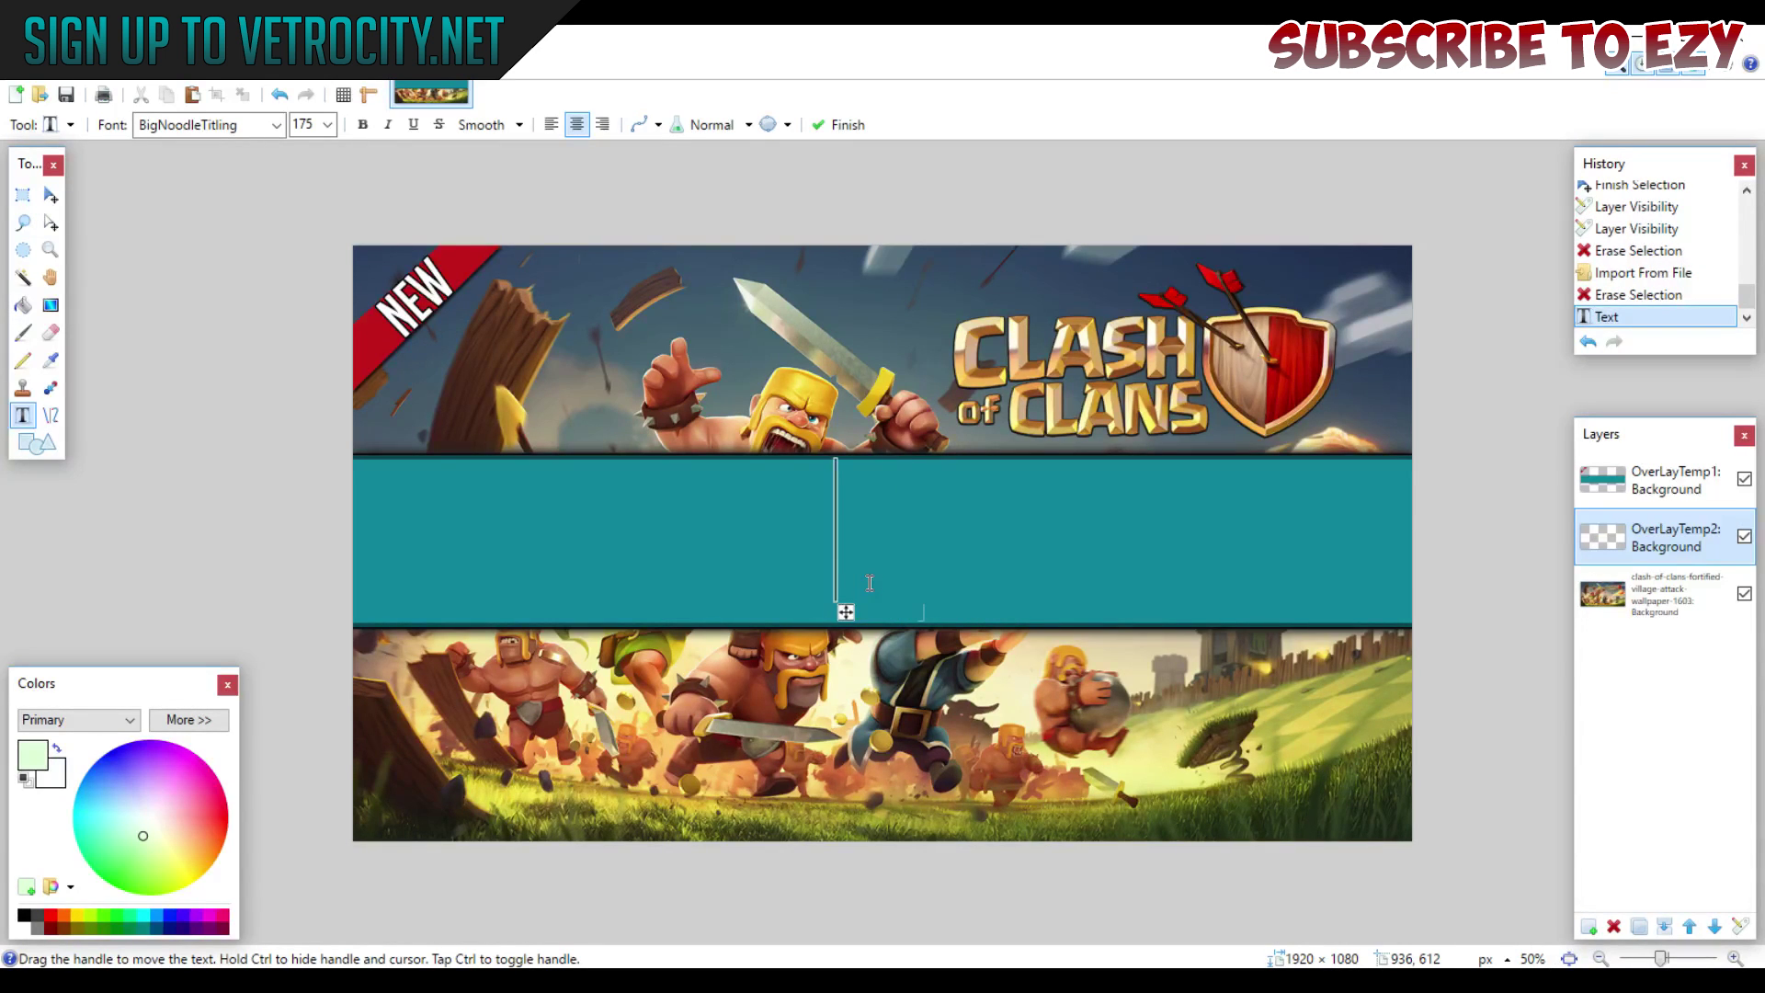
Move OverLayTemp2 above OverLayTemp1 and write FARMING TROPHIES centred across the teal band.
left_click_drag(1662, 535, 1648, 462)
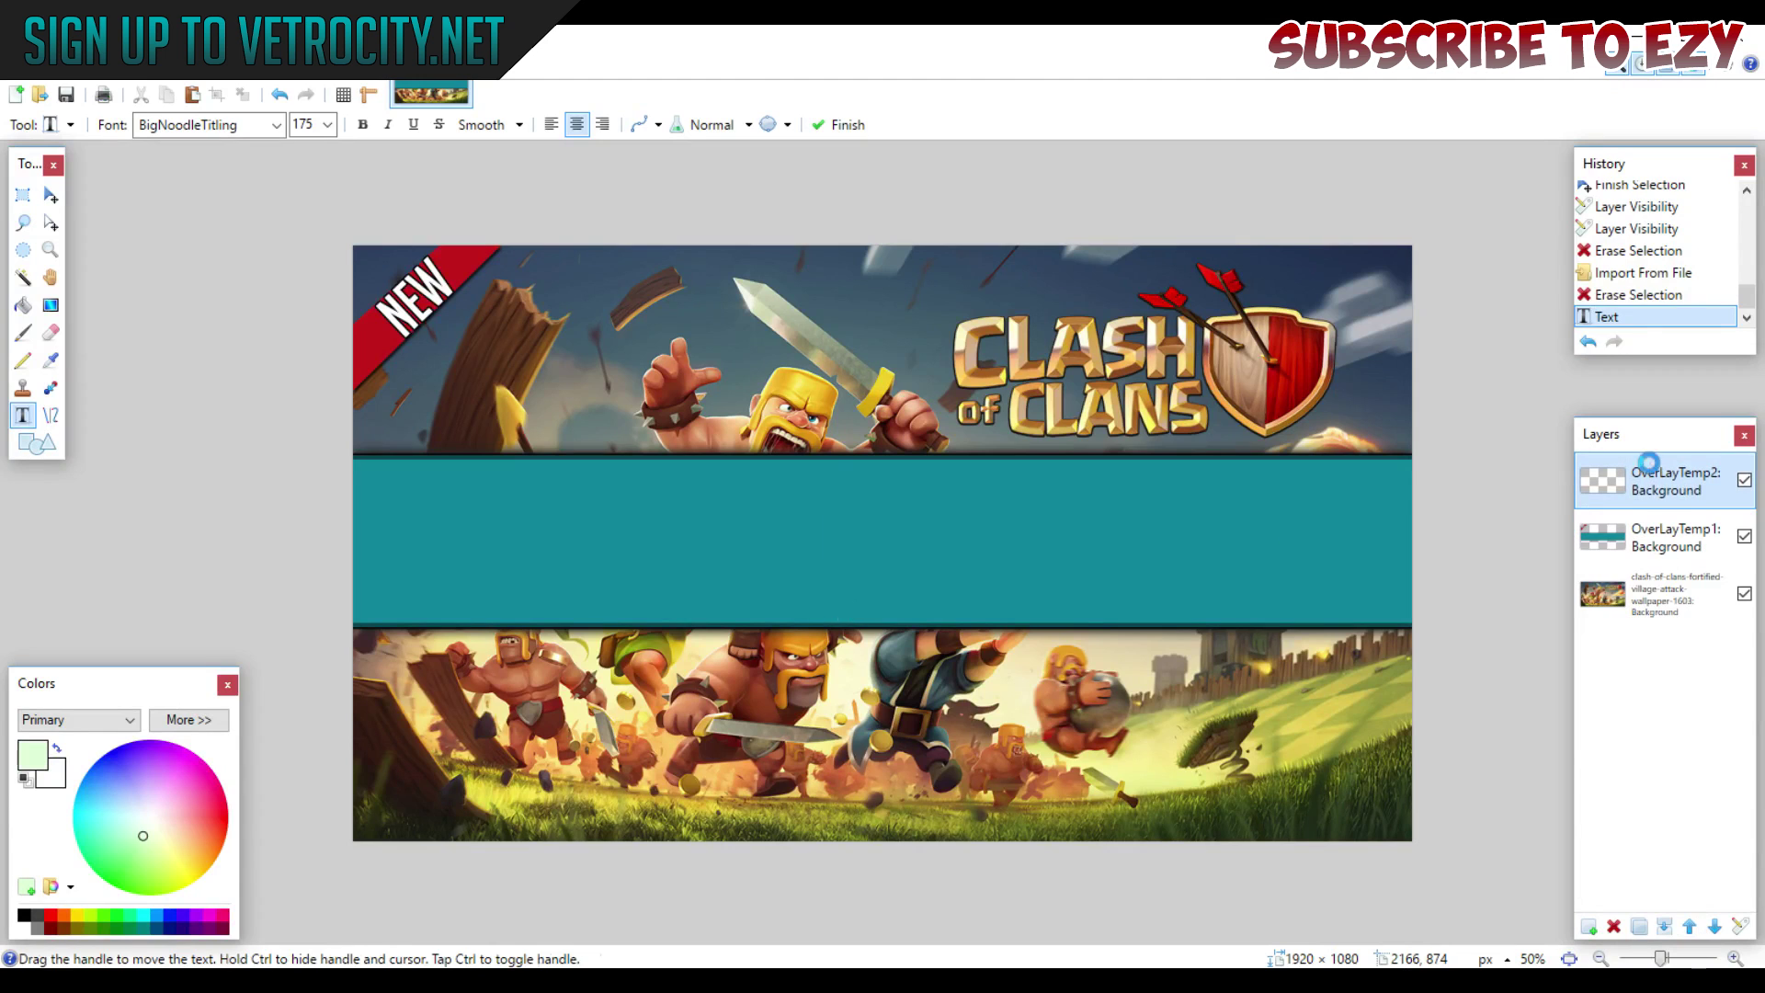
key("f")
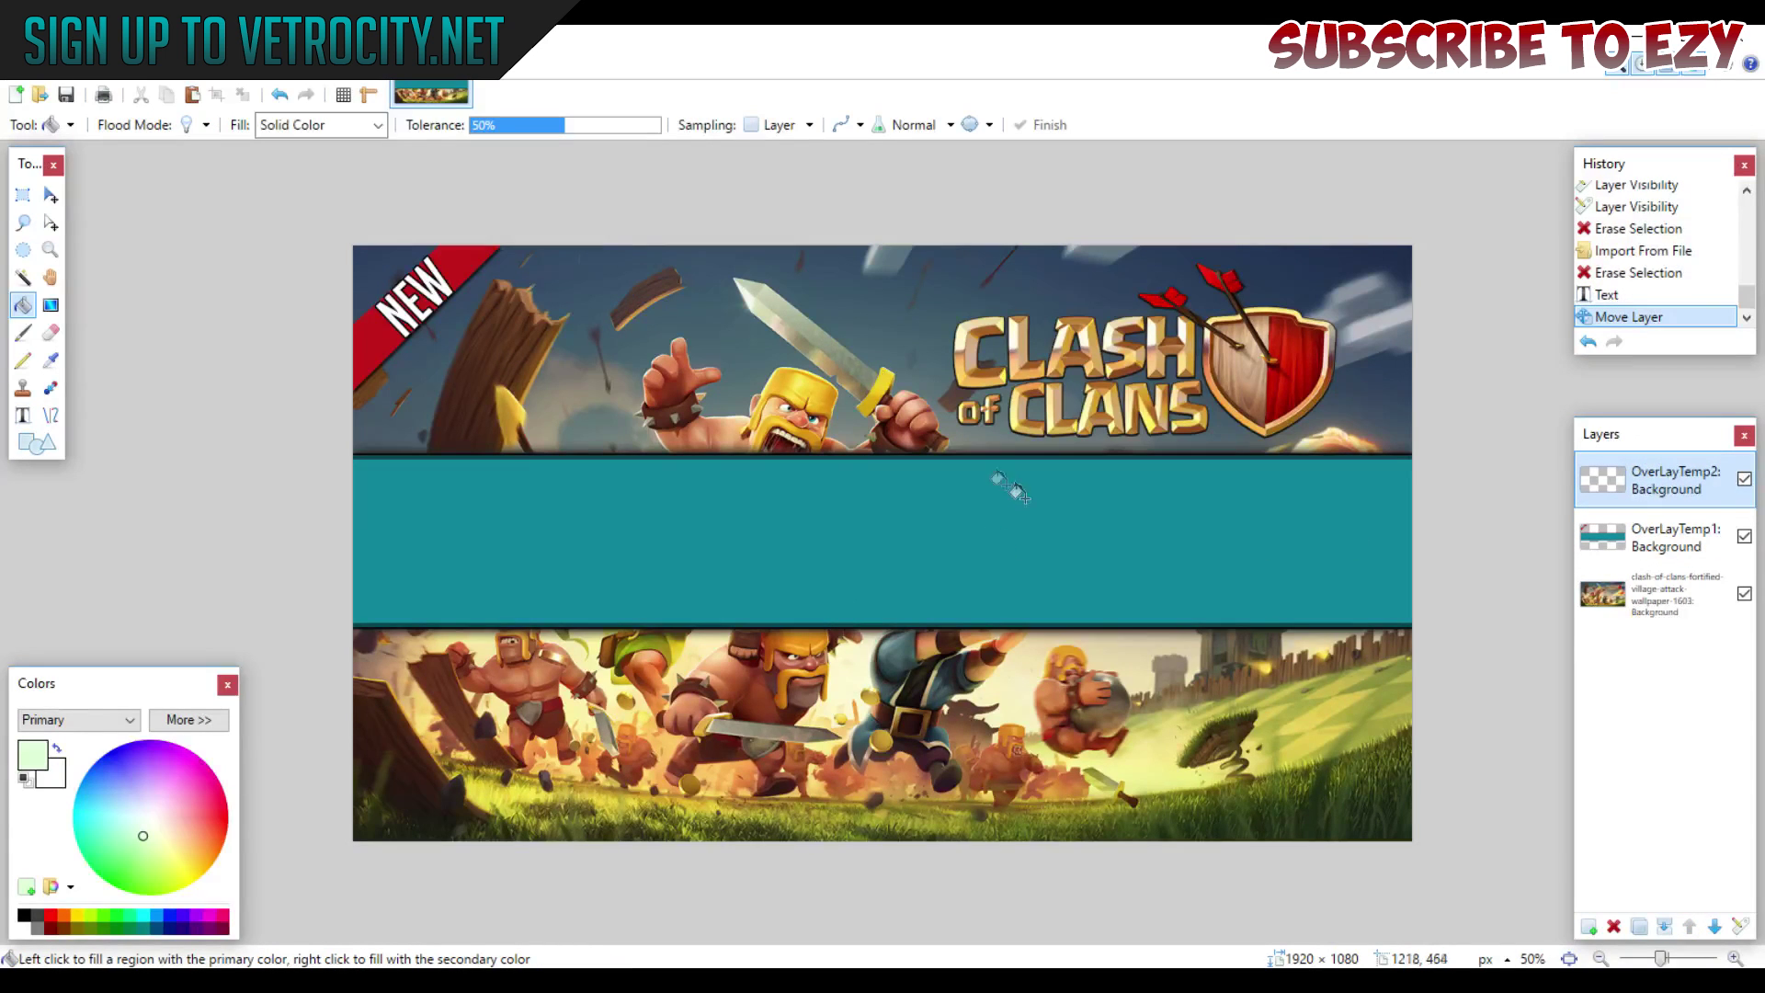
left_click(23, 415)
left_click(678, 530)
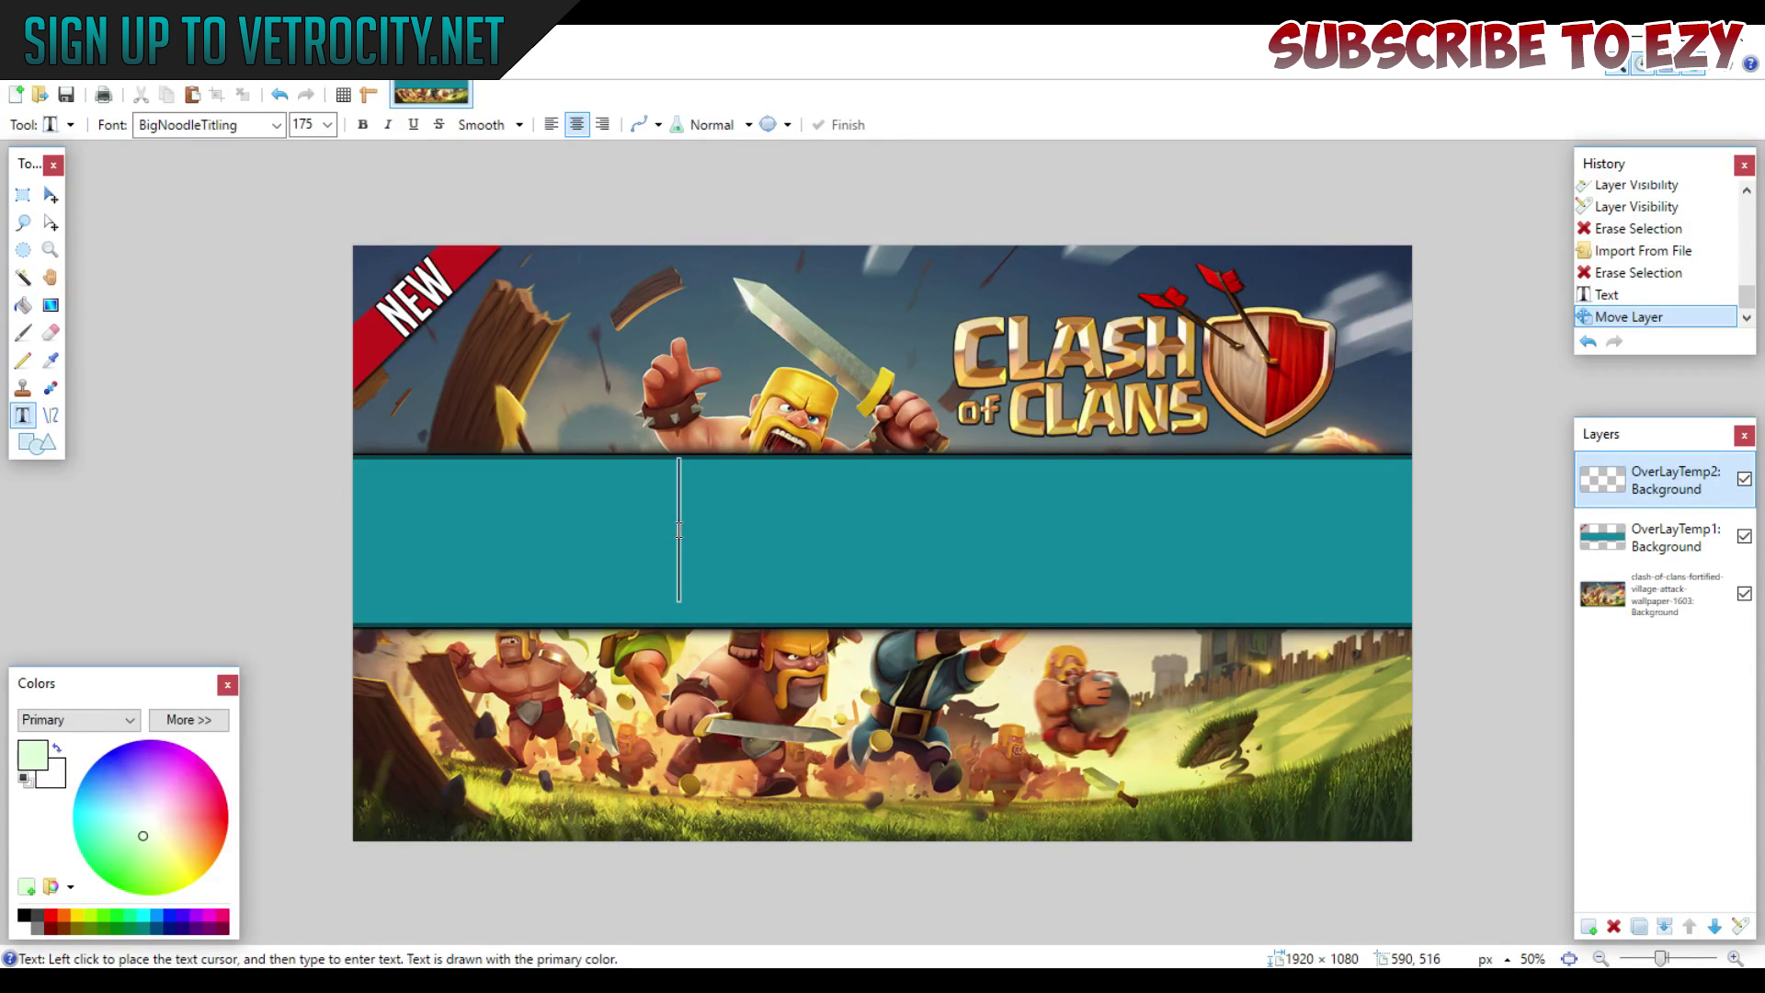
type("FARMING")
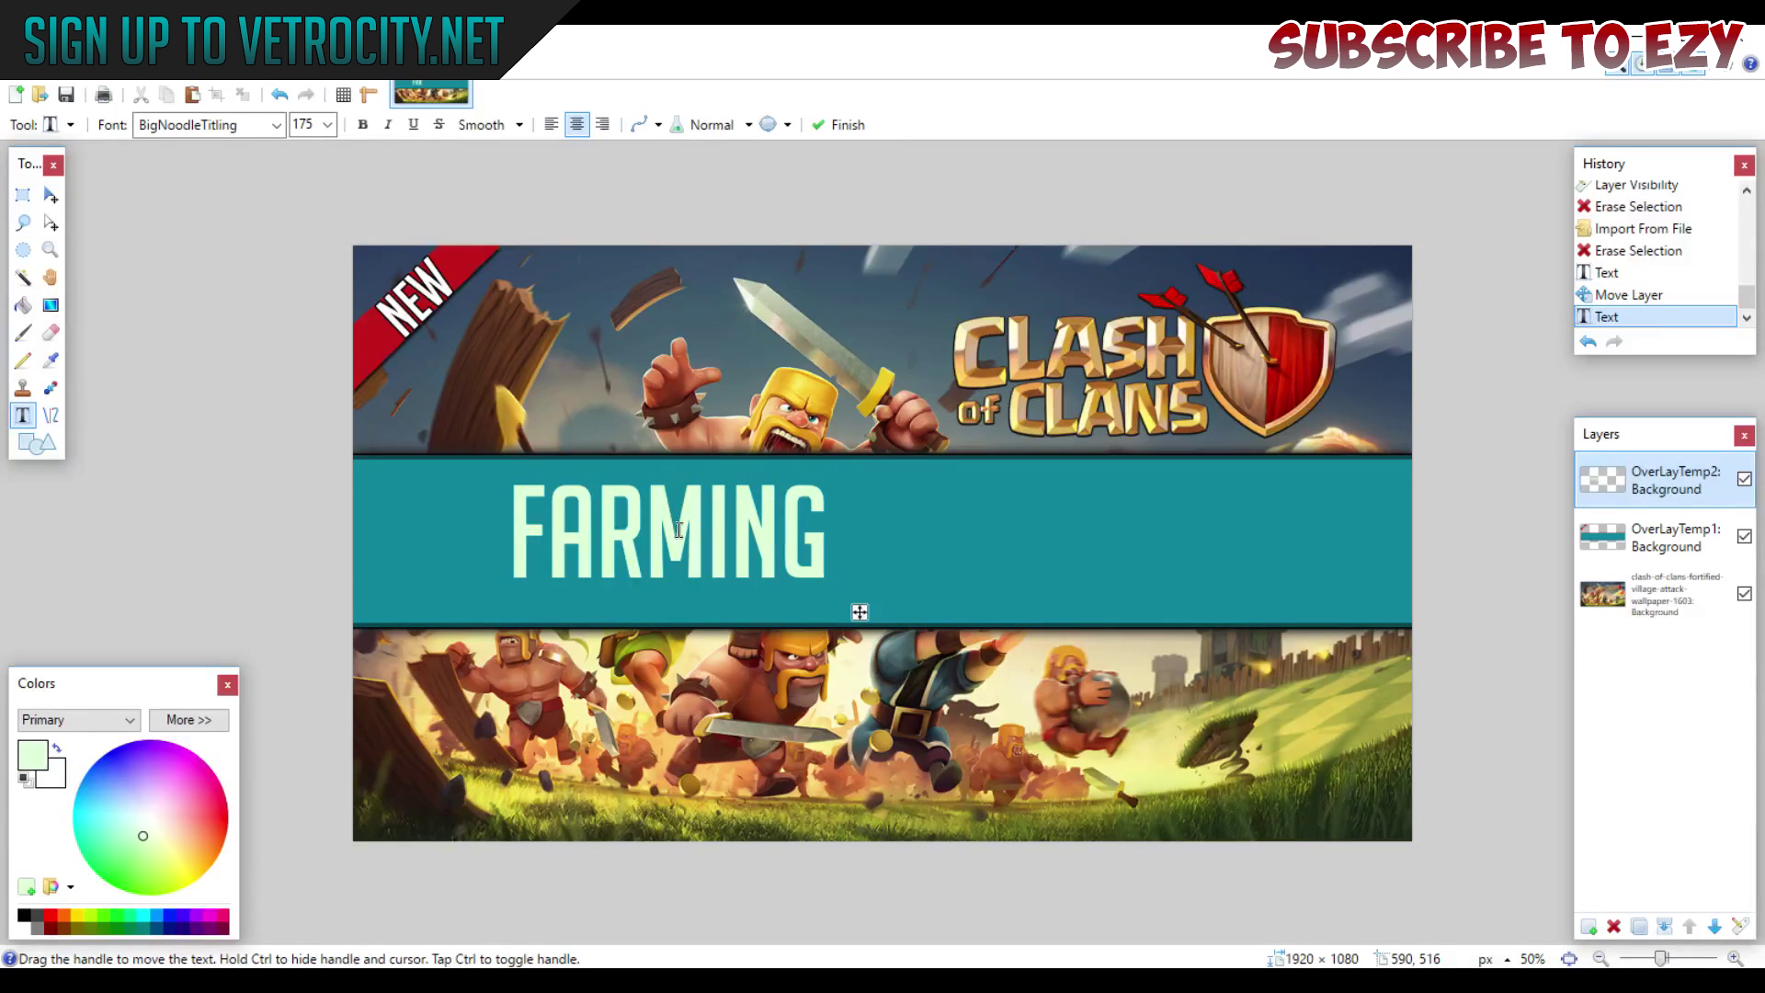
type(" TROPHIES")
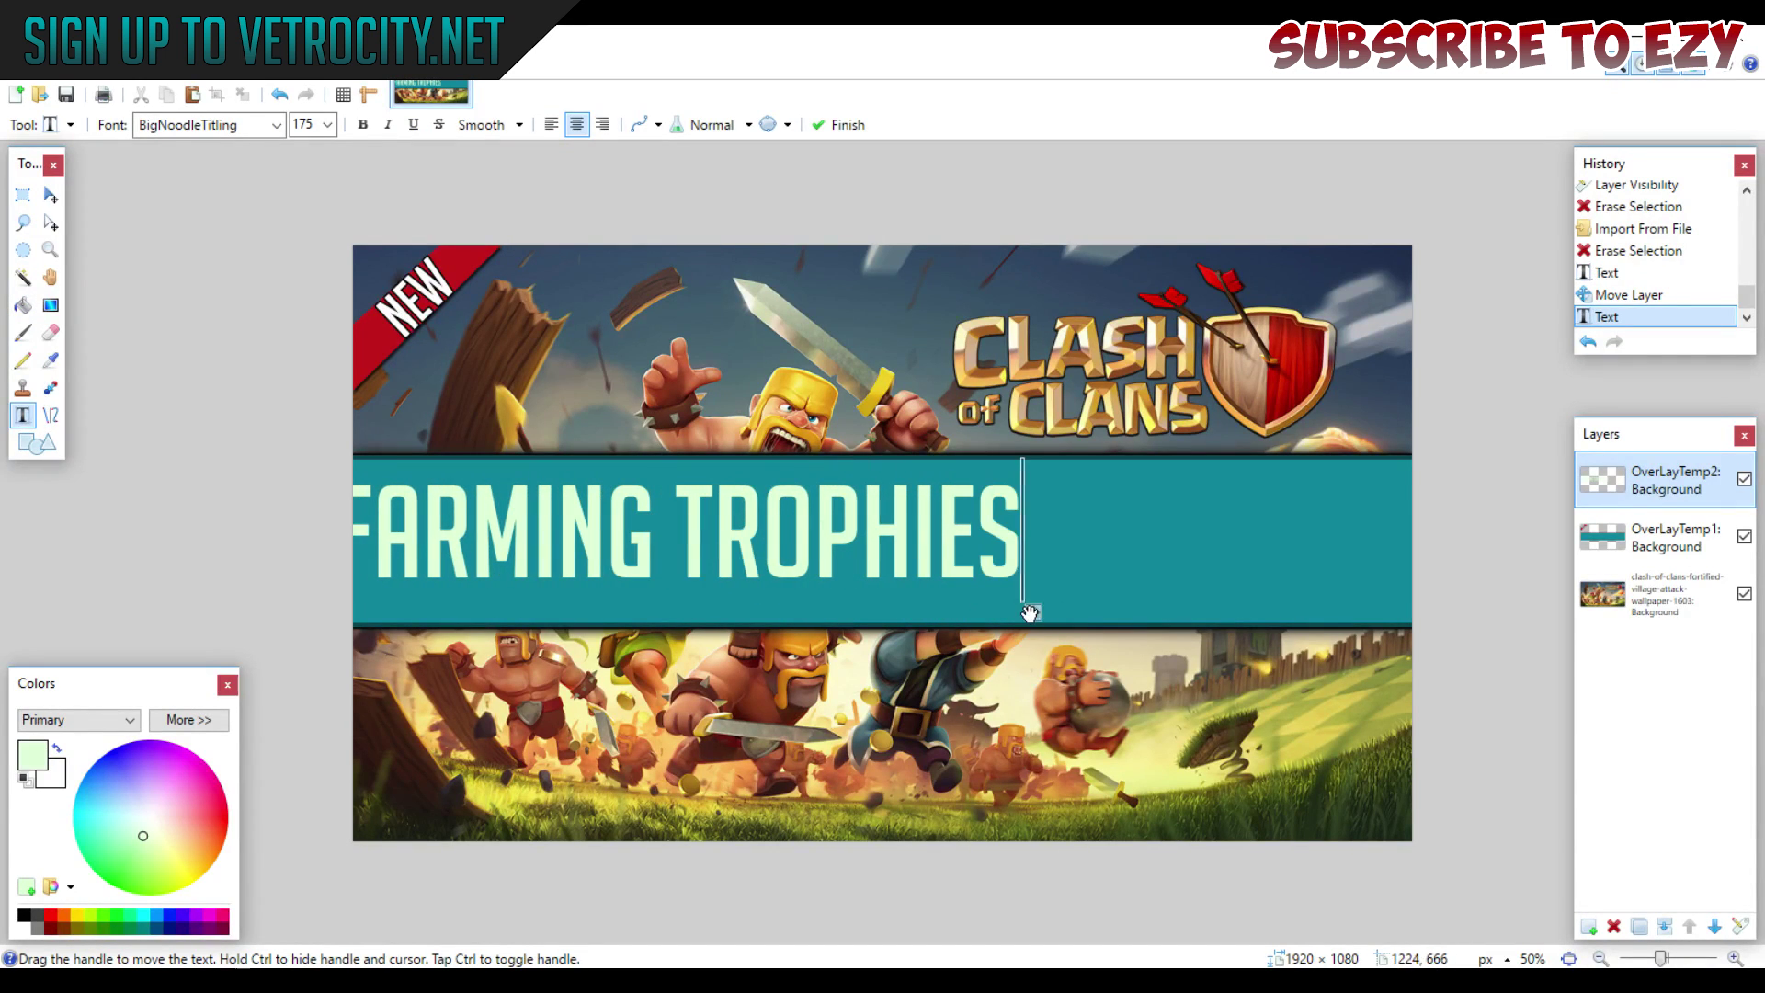
left_click_drag(1033, 612, 1201, 632)
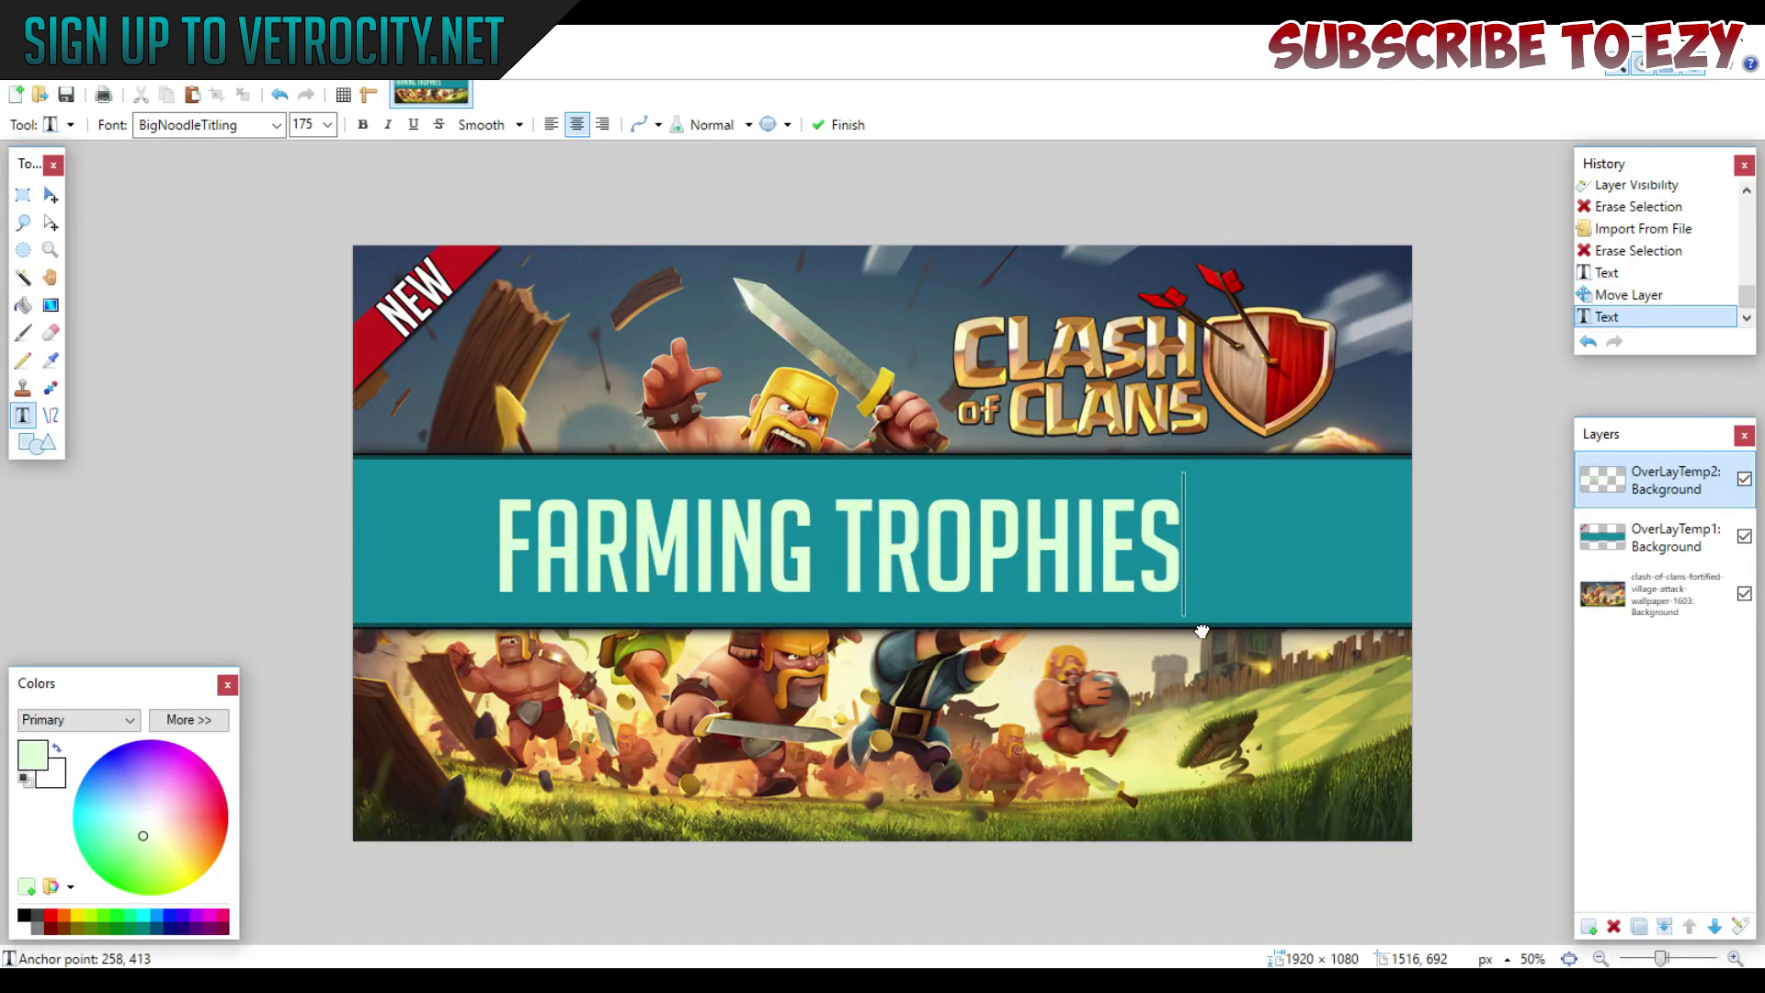
Start saving the image under a new name and open the file format list.
left_click(23, 65)
left_click(70, 241)
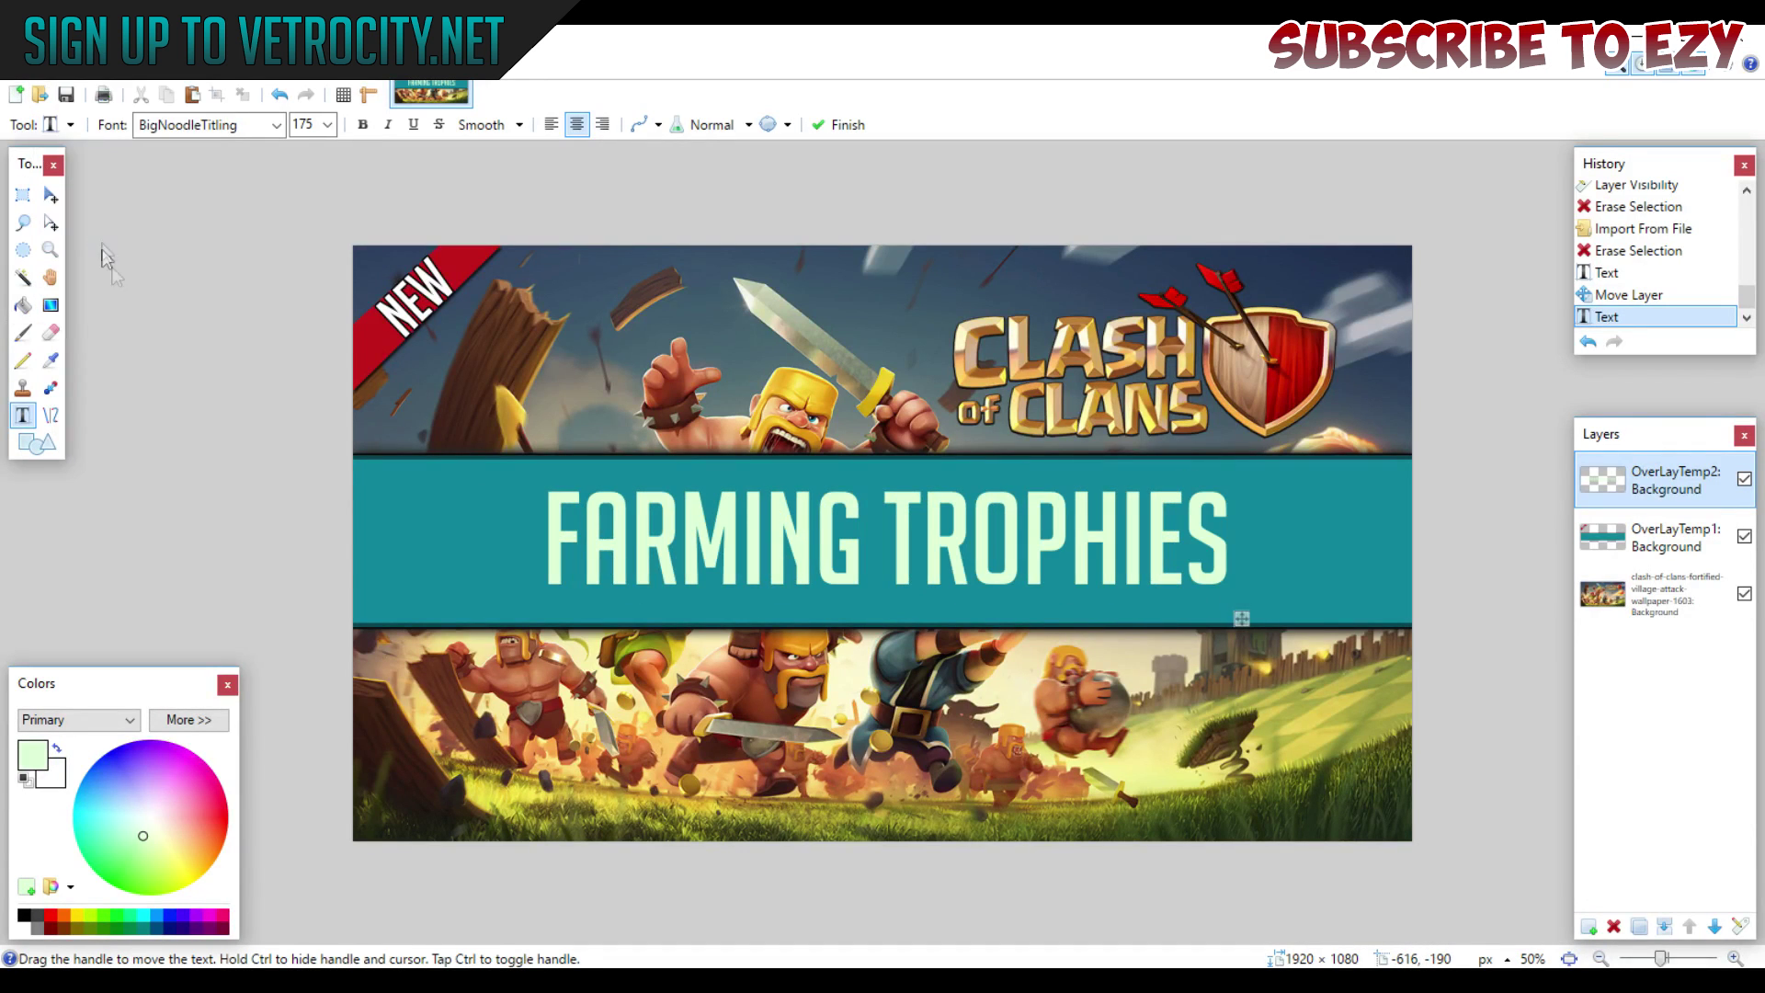
left_click(263, 469)
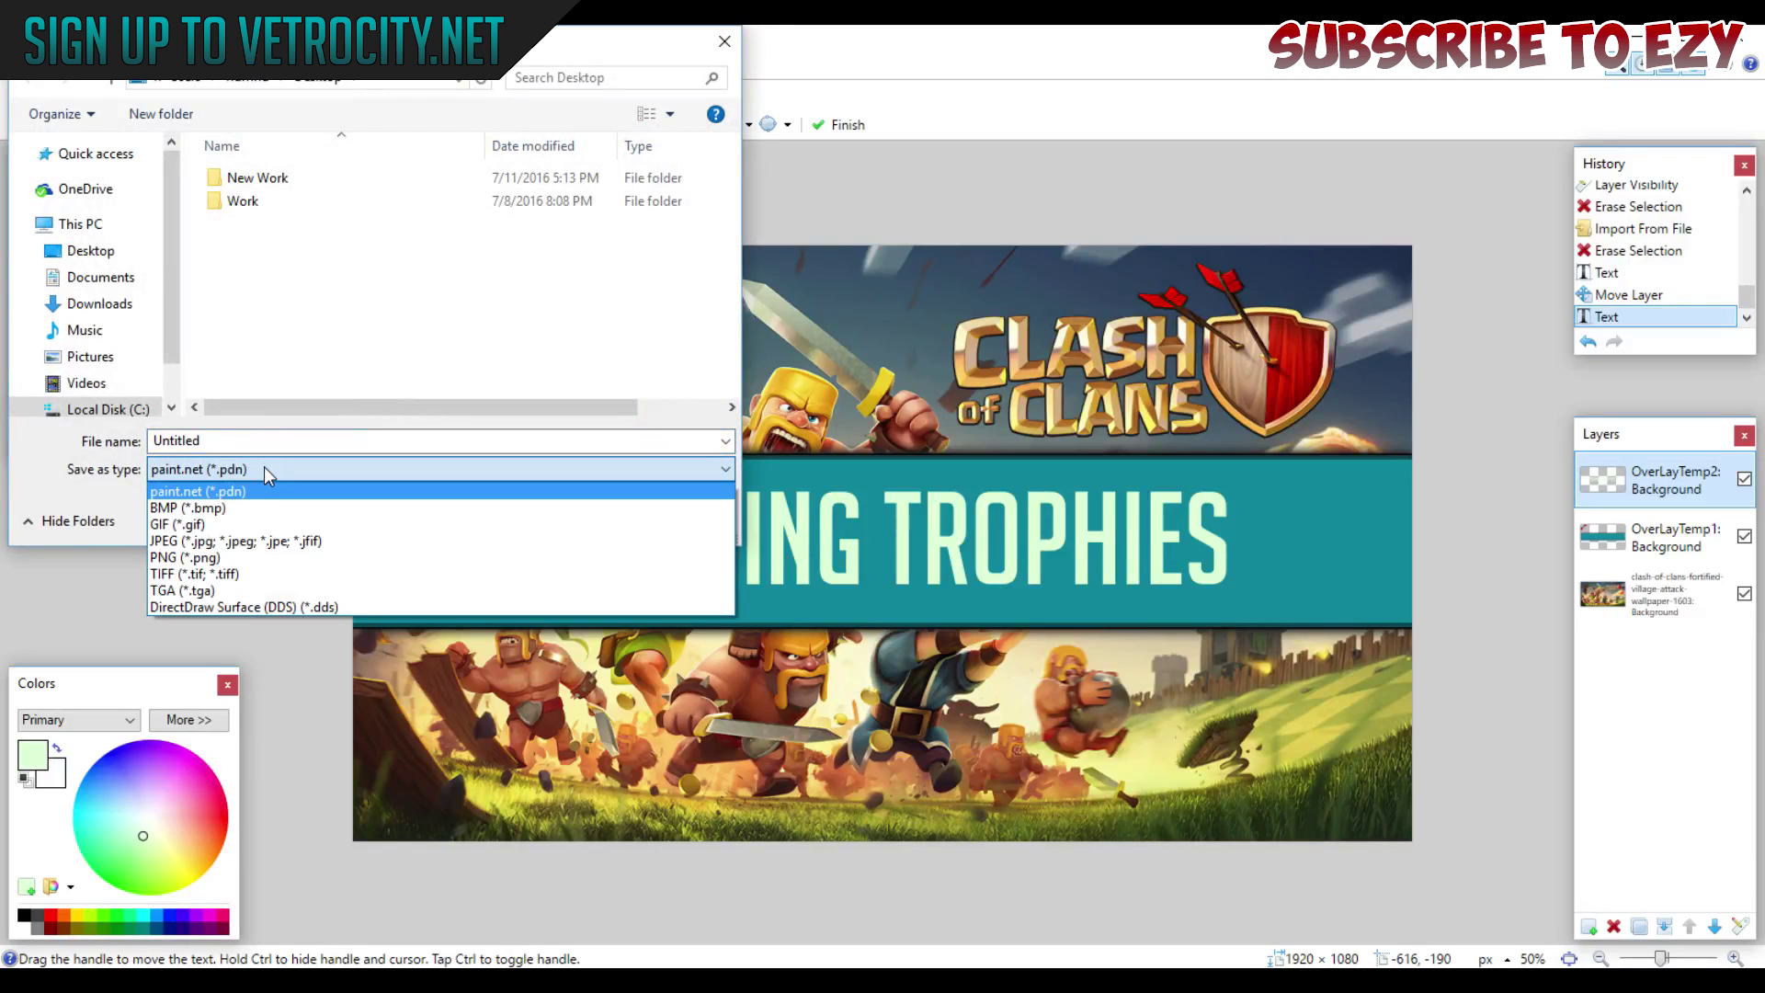
Save the image as farmingtrophies in PNG format, accepting the settings and flattening the layers.
left_click(202, 558)
left_click(214, 445)
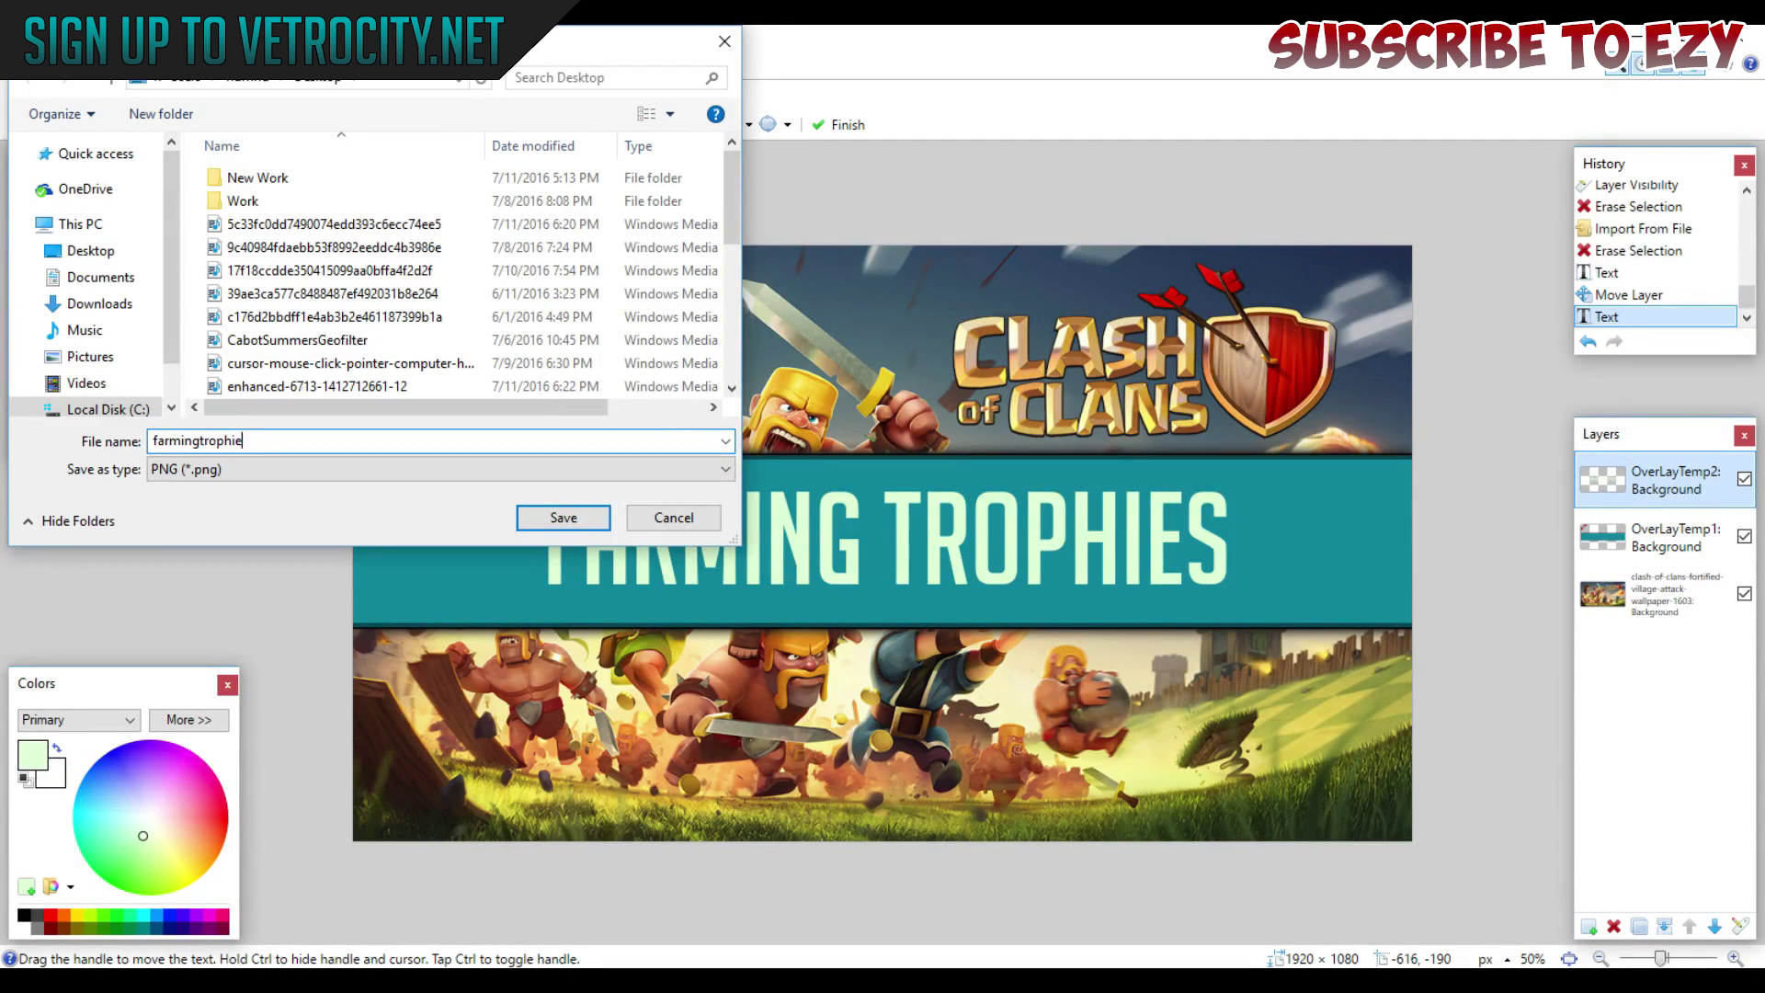
type("farmingtrophies")
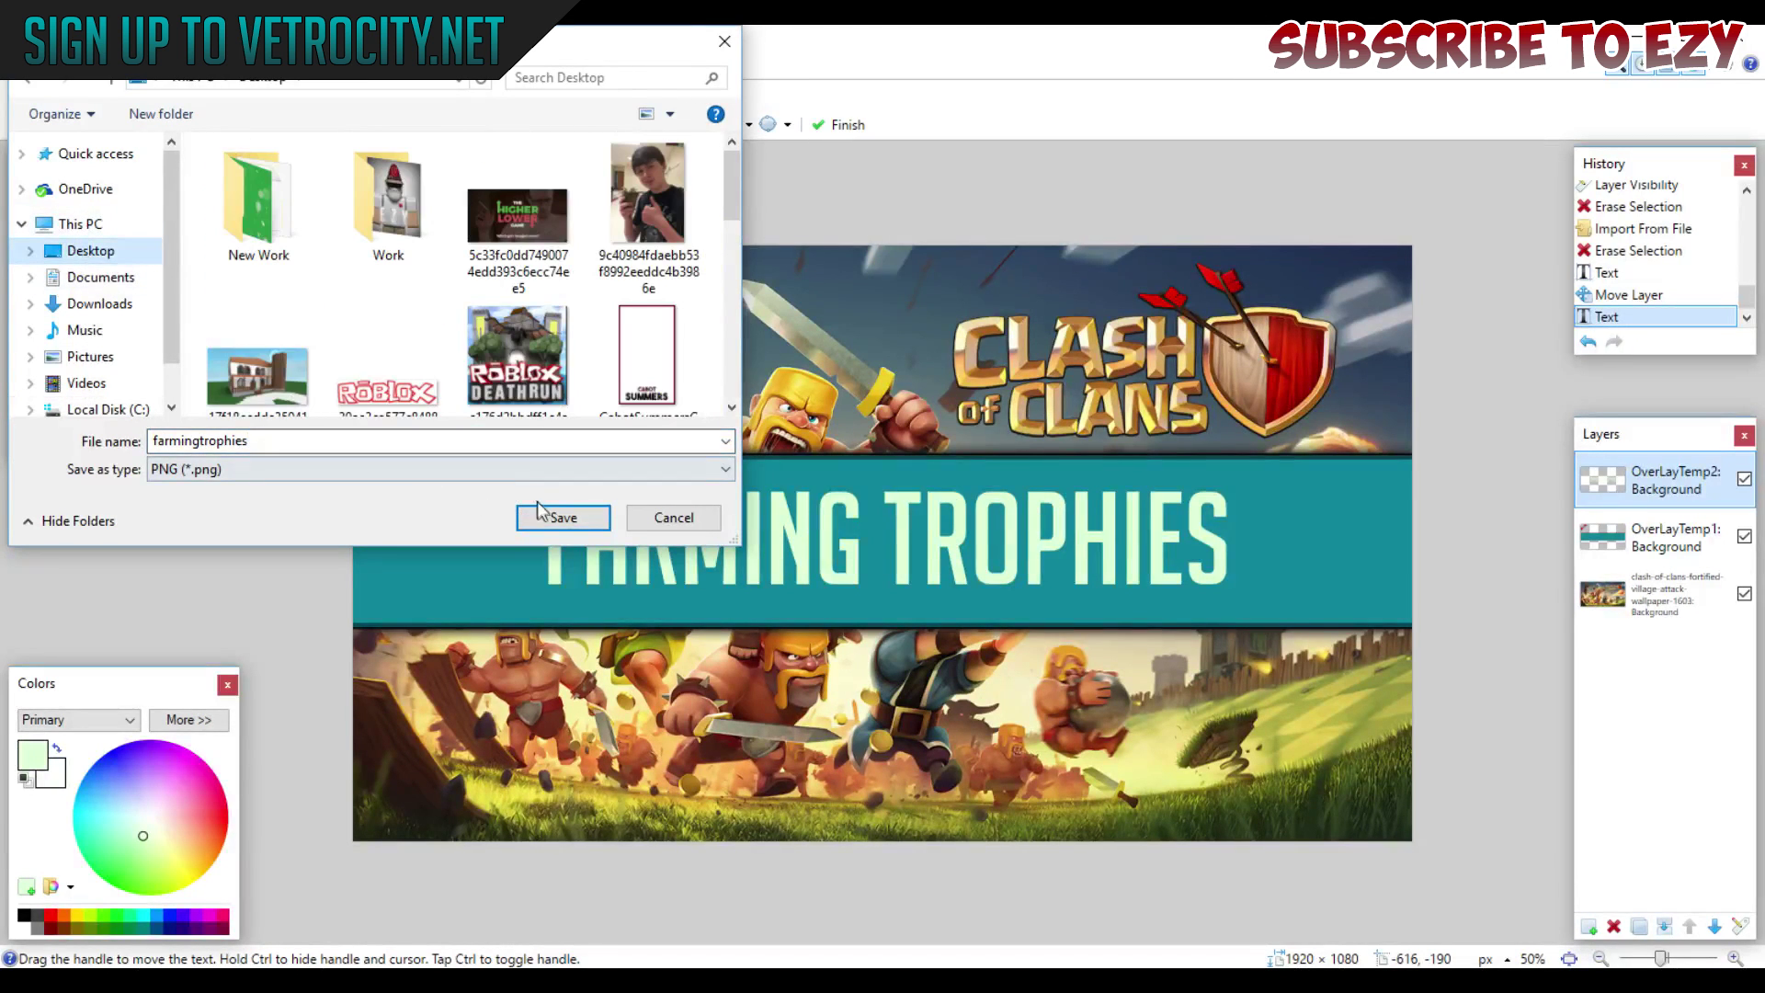
left_click(560, 519)
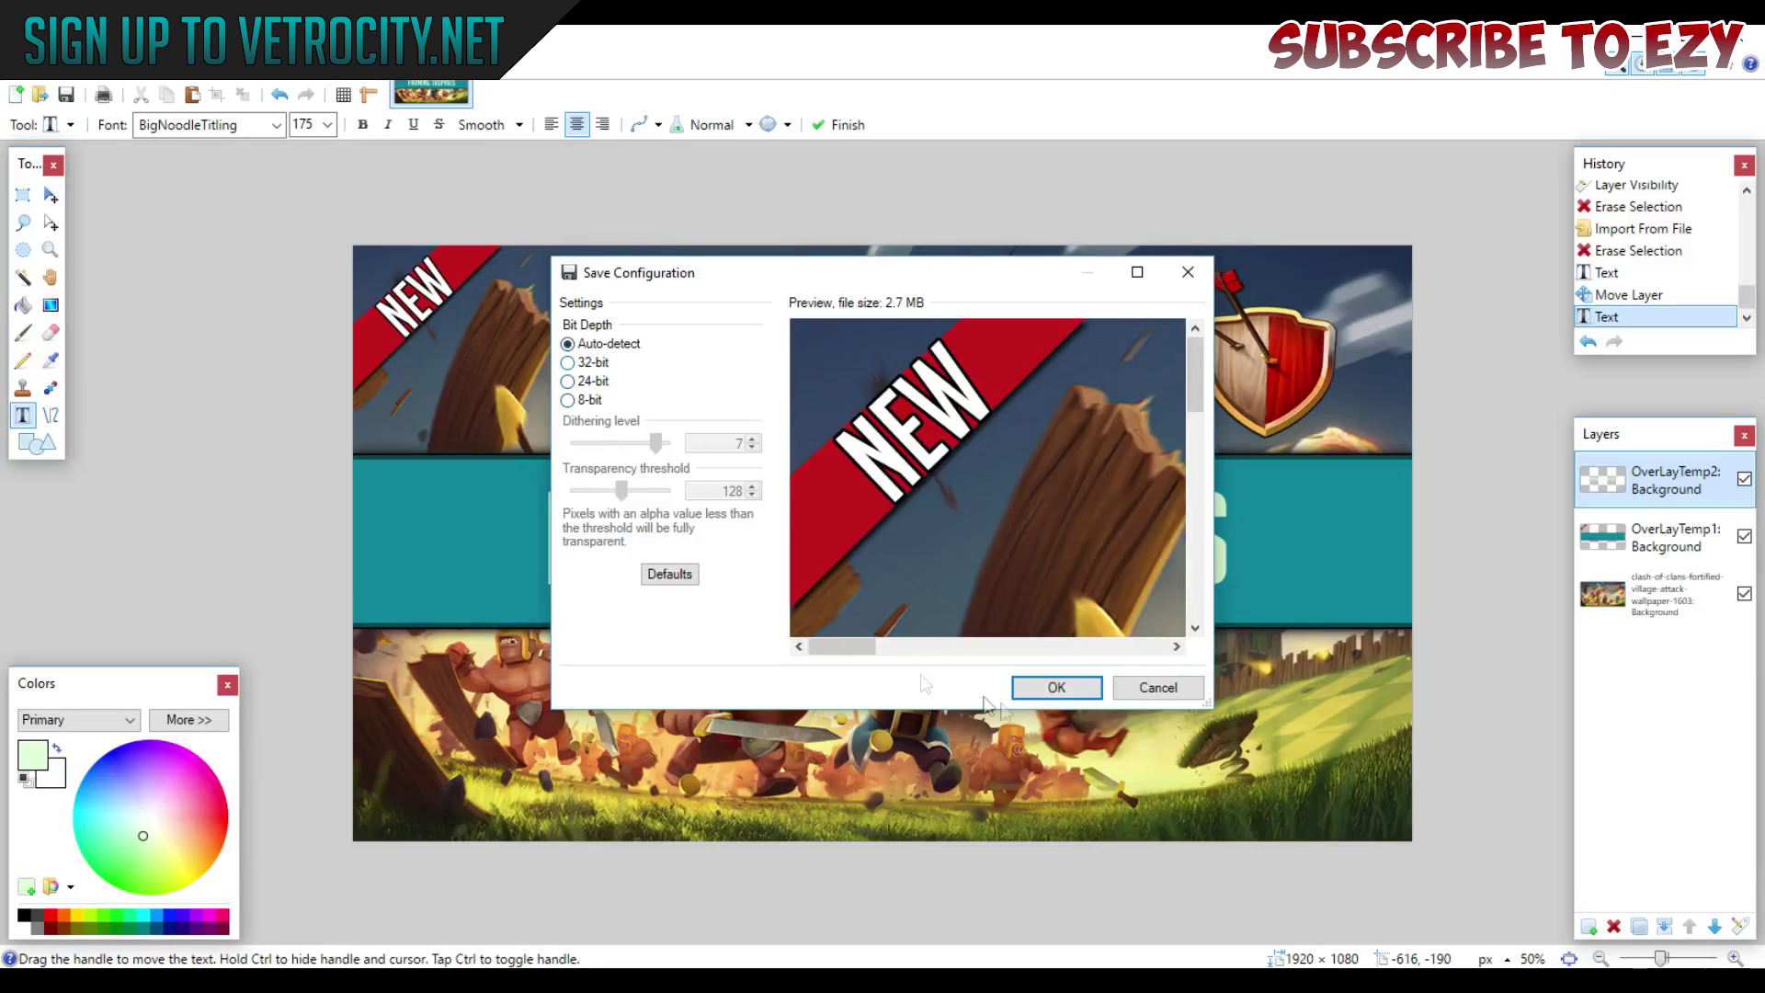
left_click(1056, 689)
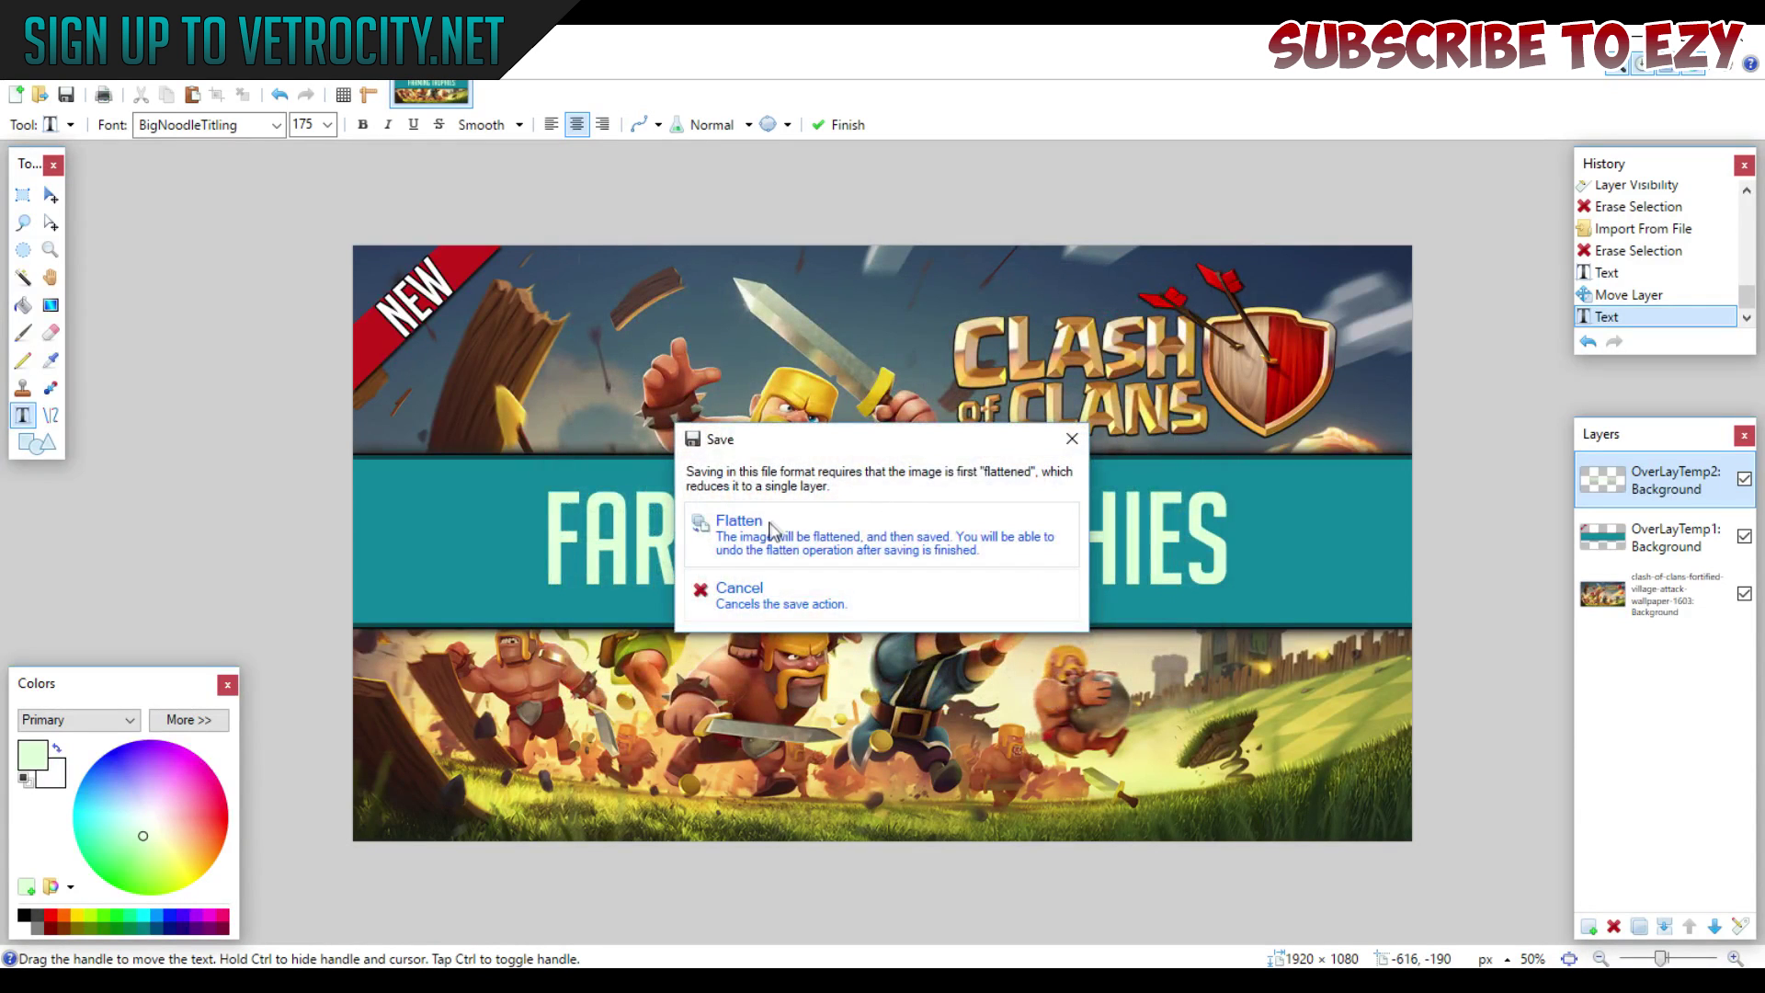
left_click(770, 531)
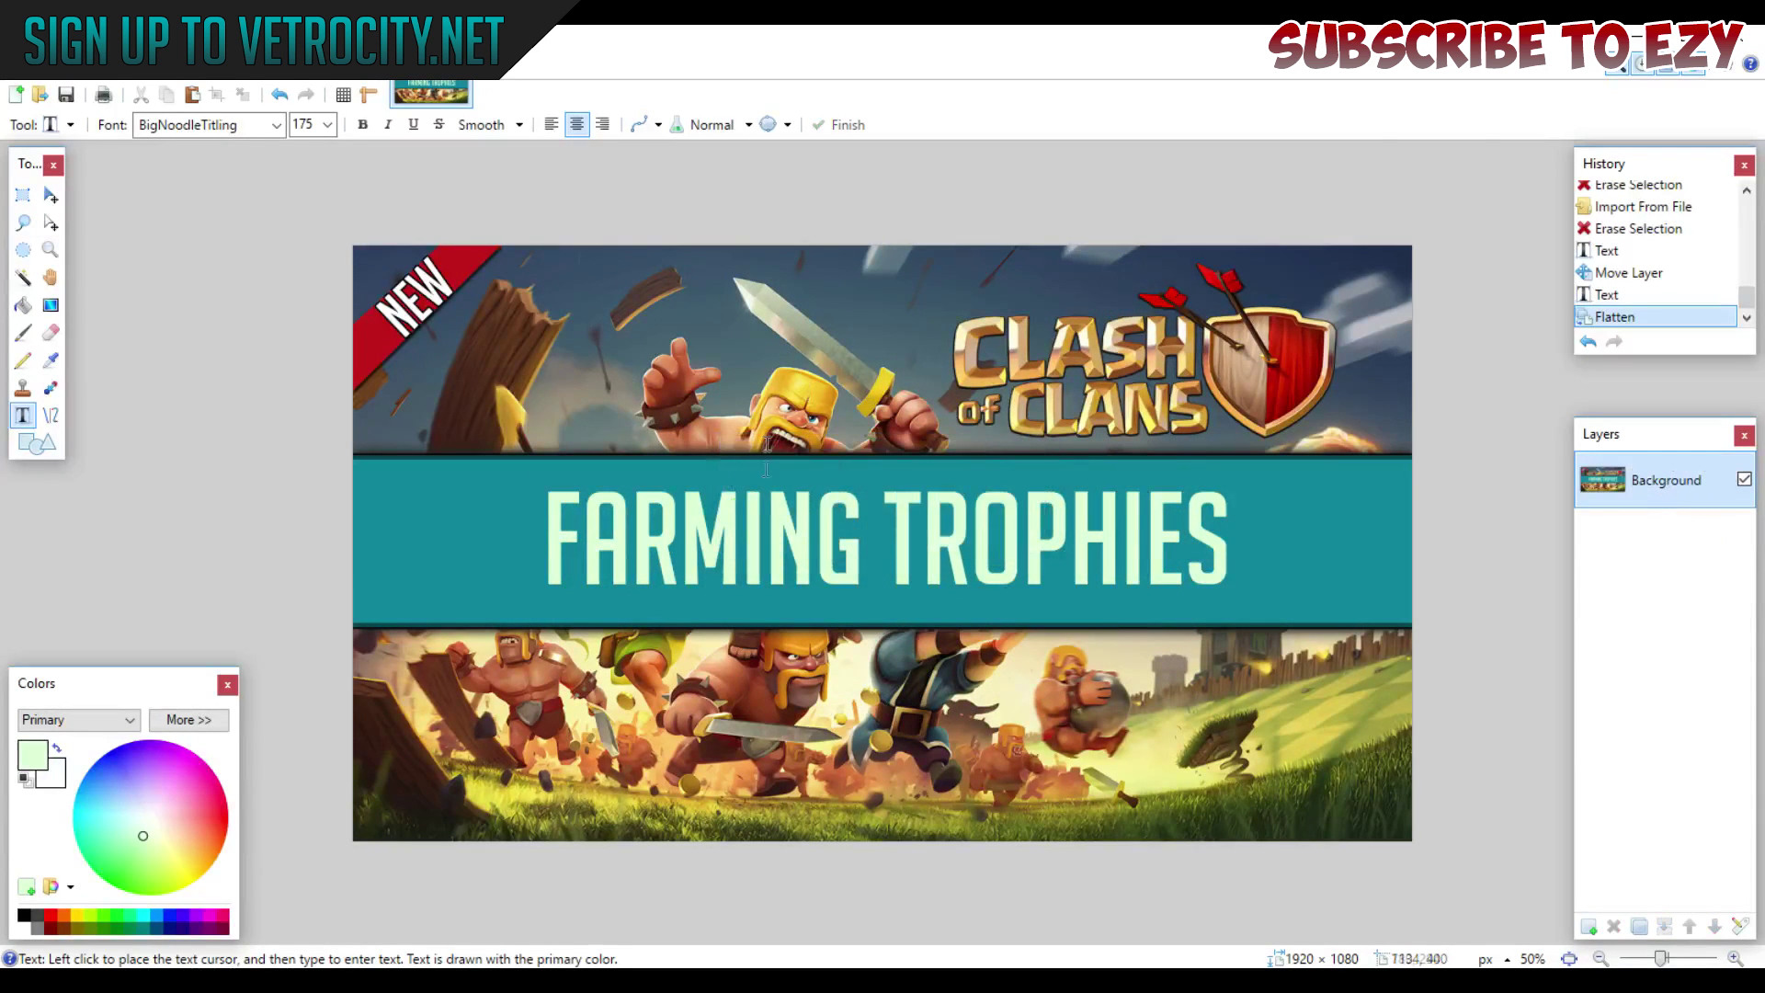
Minimize Paint.NET, open farmingtrophies from the desktop in Photos, then close the viewer.
left_click(1639, 53)
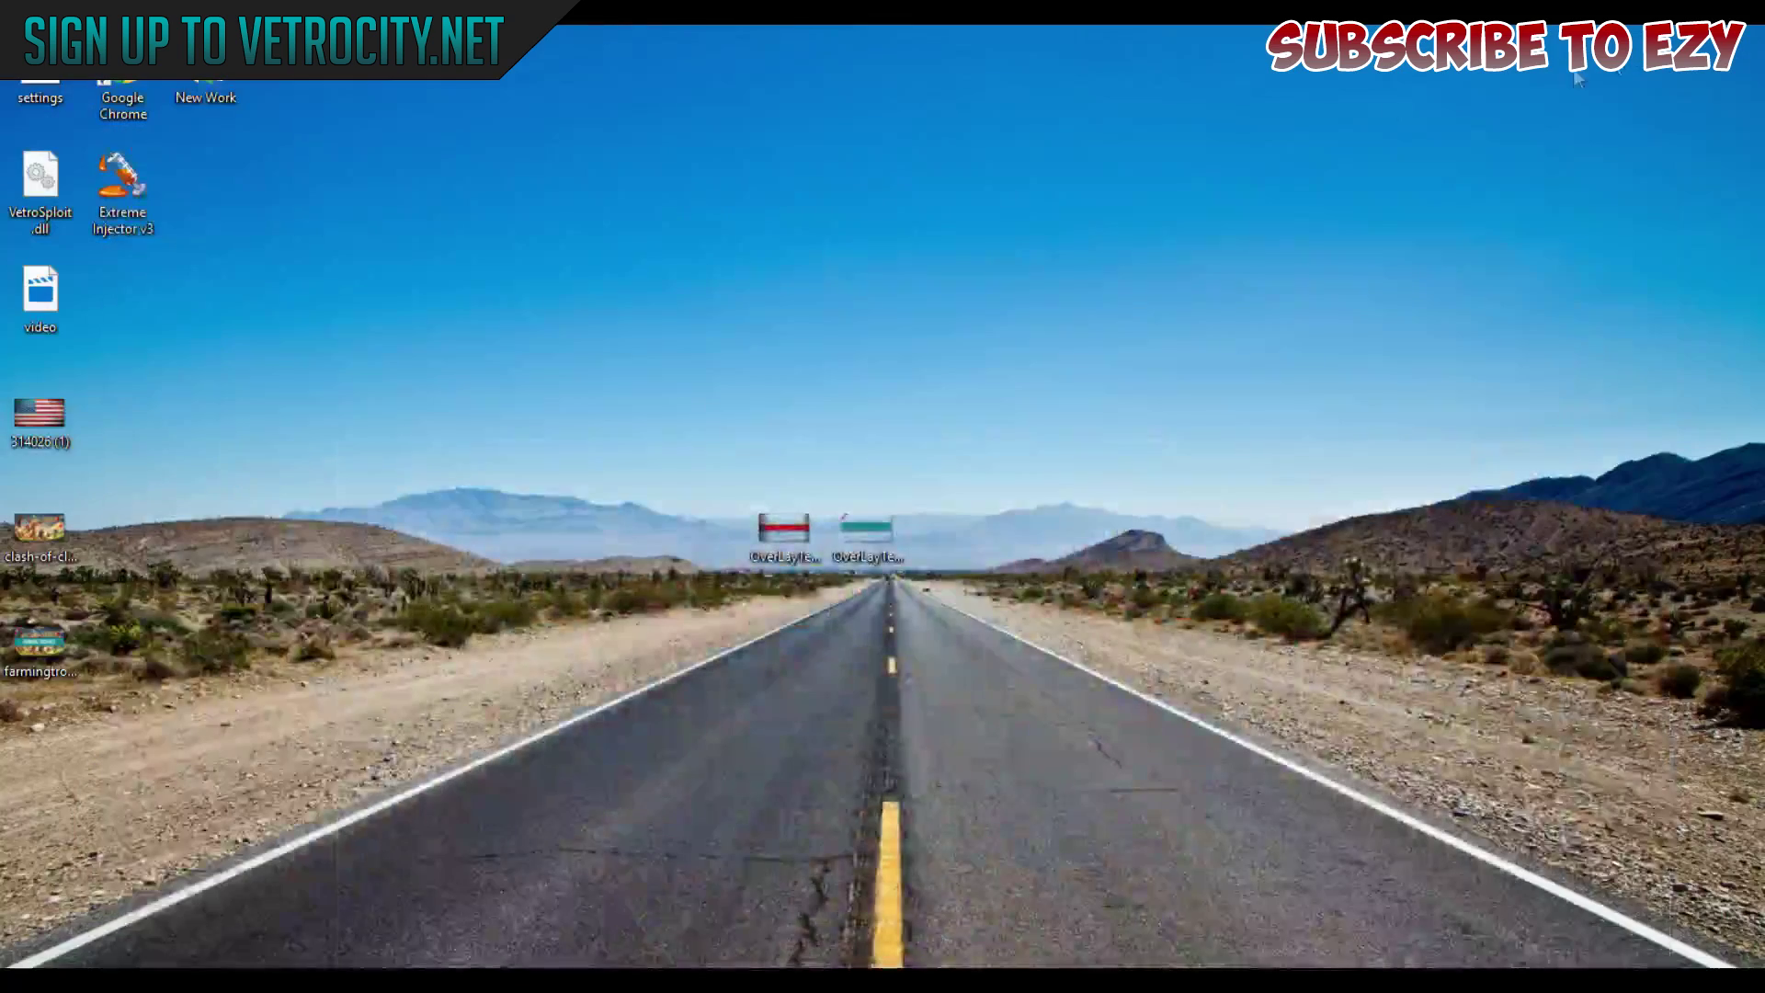
left_click_drag(40, 648, 202, 635)
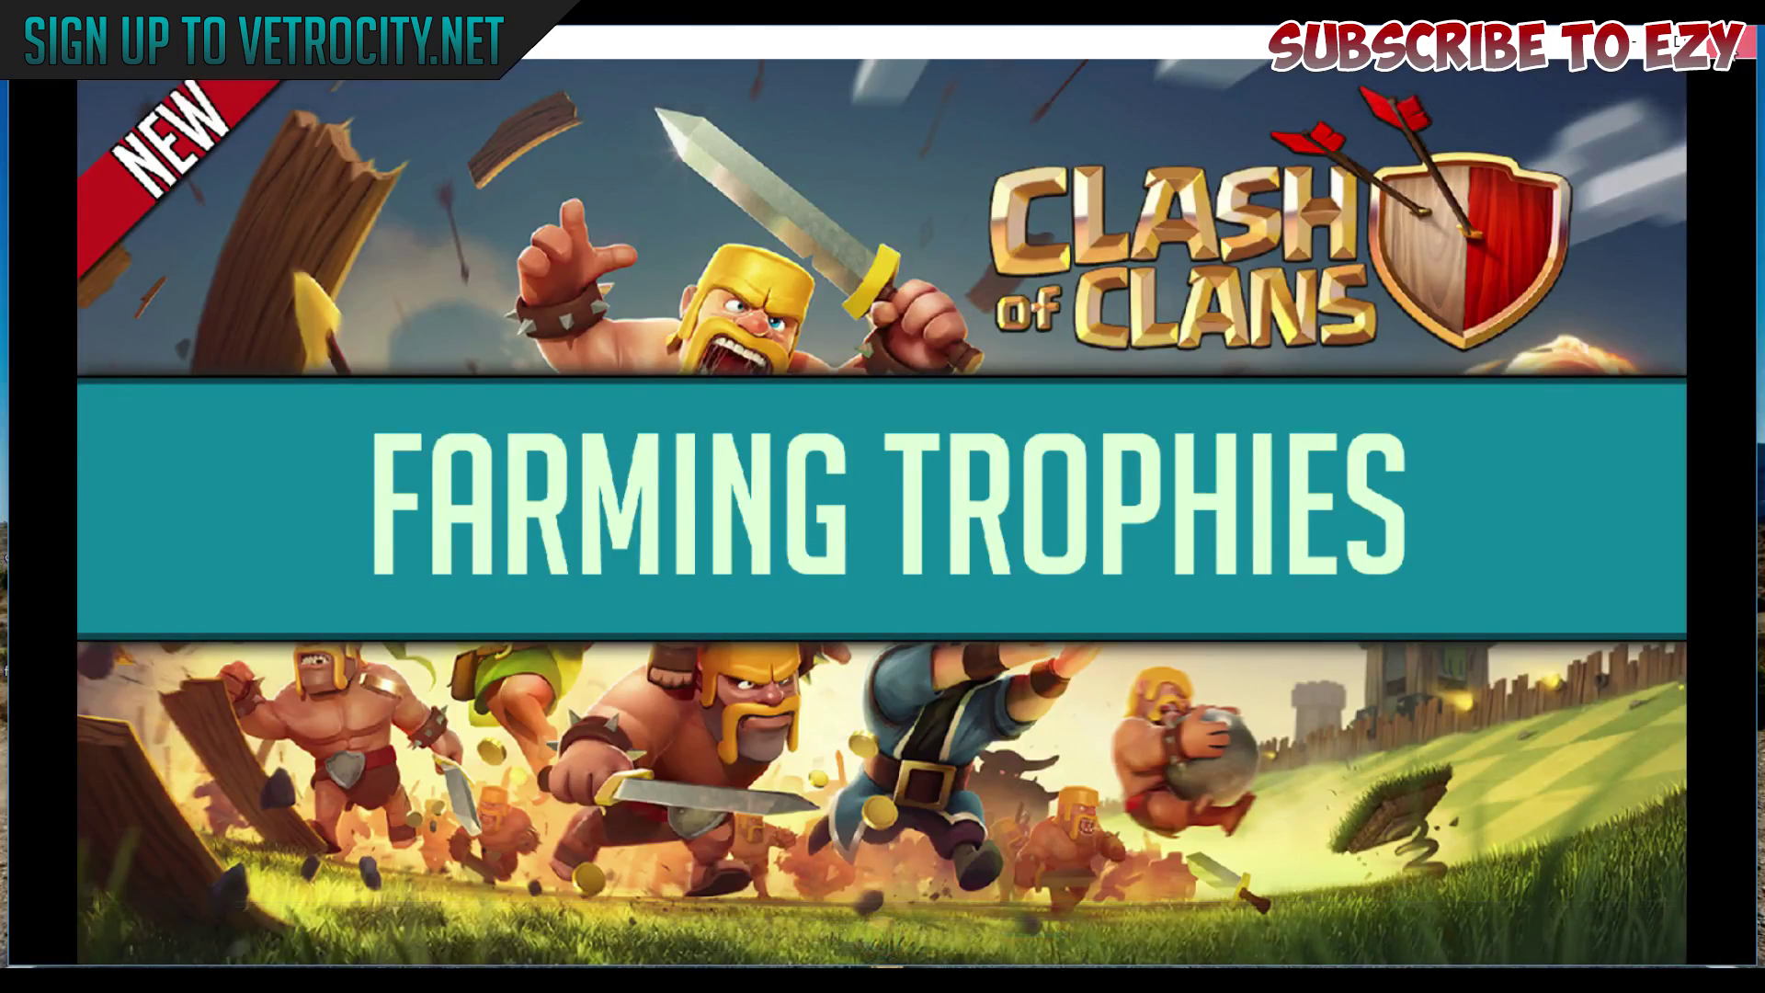
left_click(1743, 41)
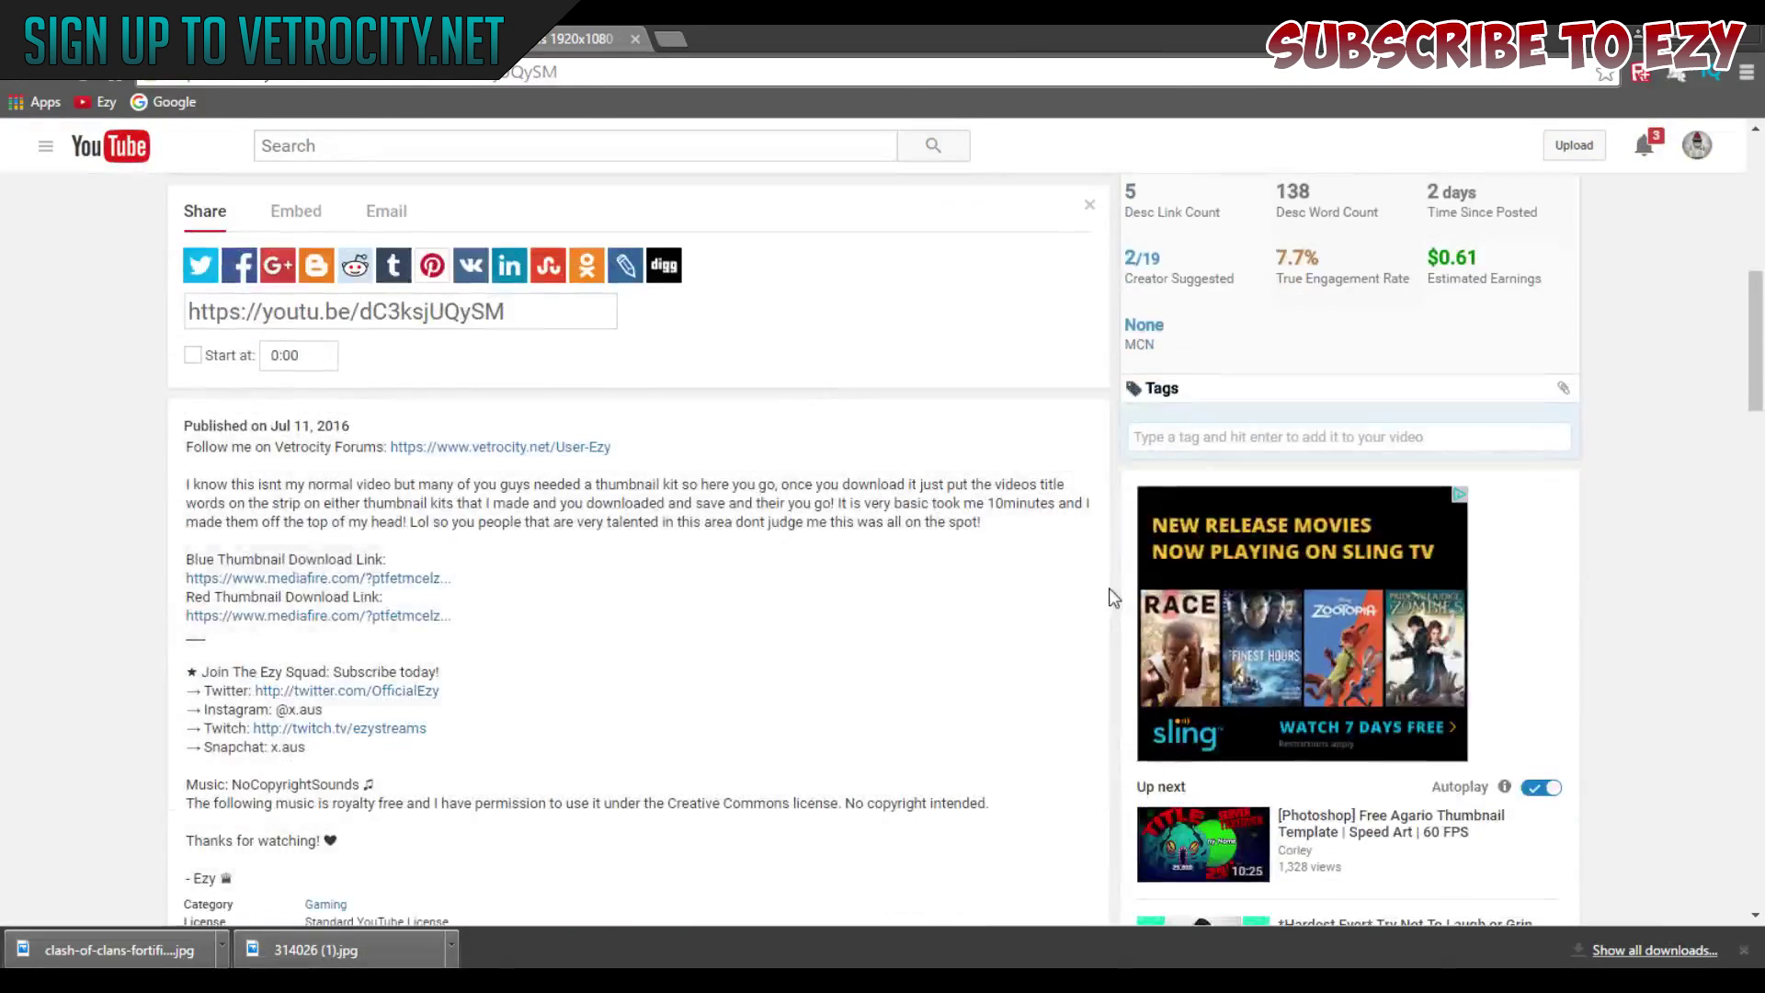
Scroll the YouTube page, then create a new 1920 × 1080 pixel Photoshop document.
scroll(1088, 606, "down", 5)
scroll(1087, 607, "down", 1)
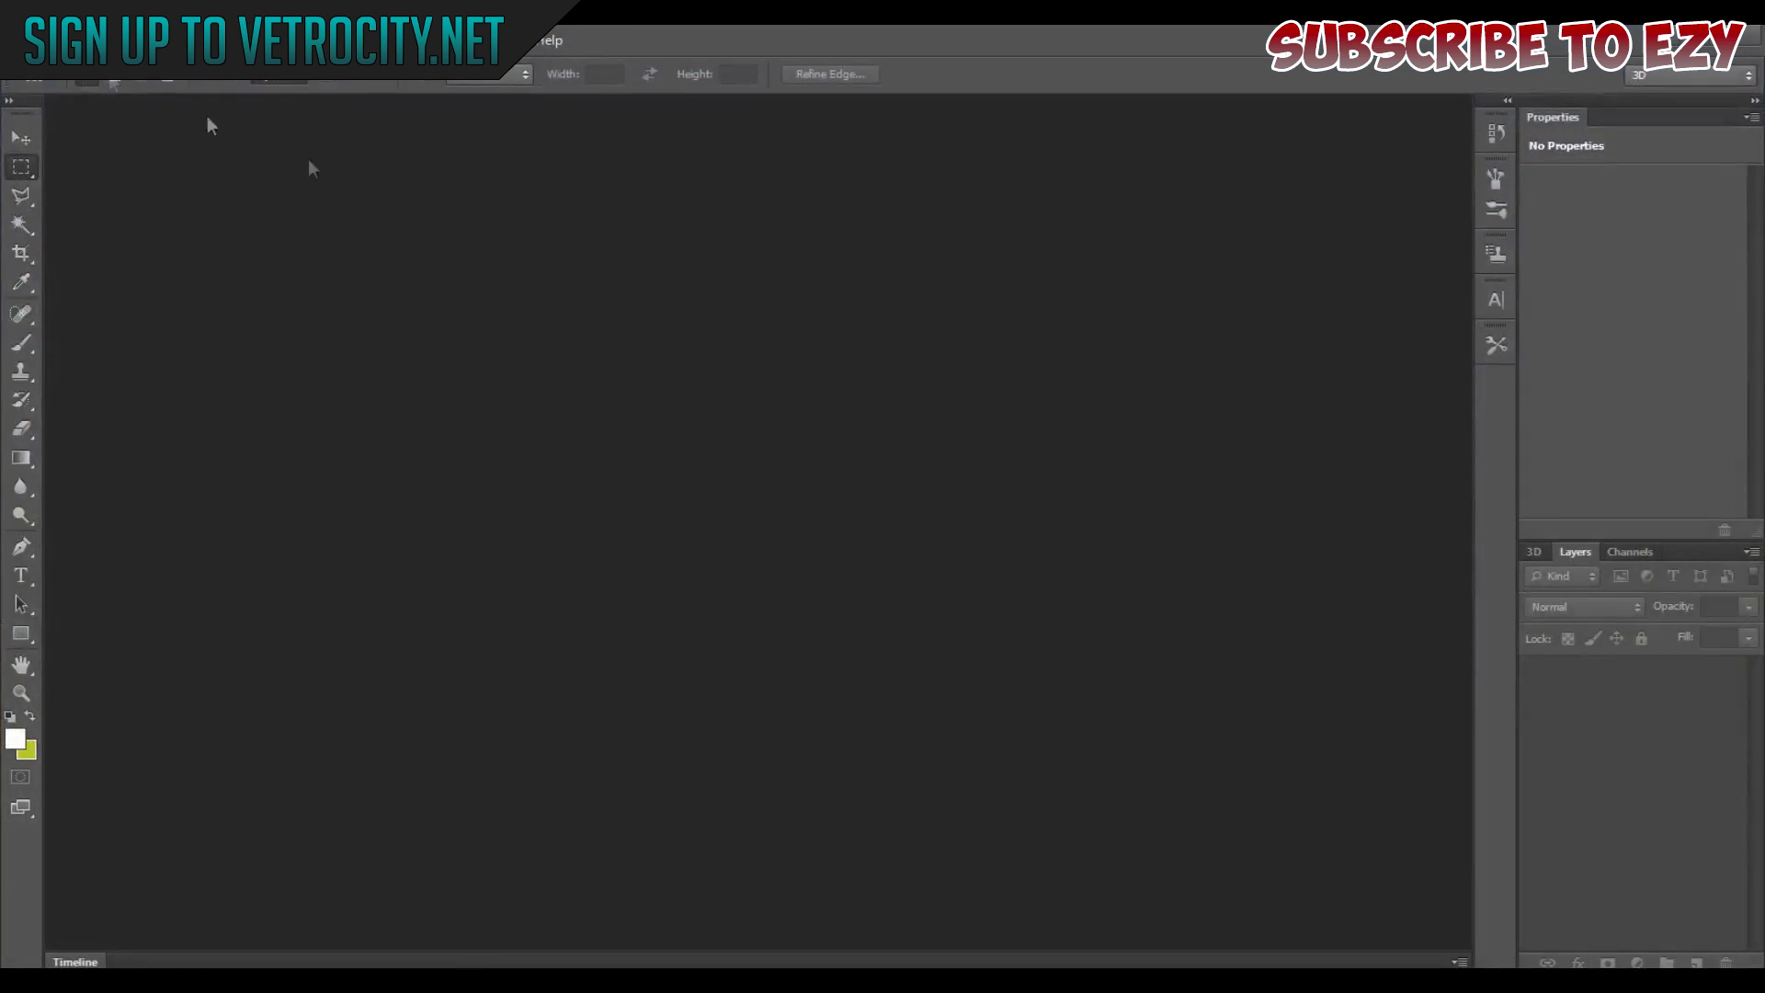
left_click(18, 41)
left_click(73, 89)
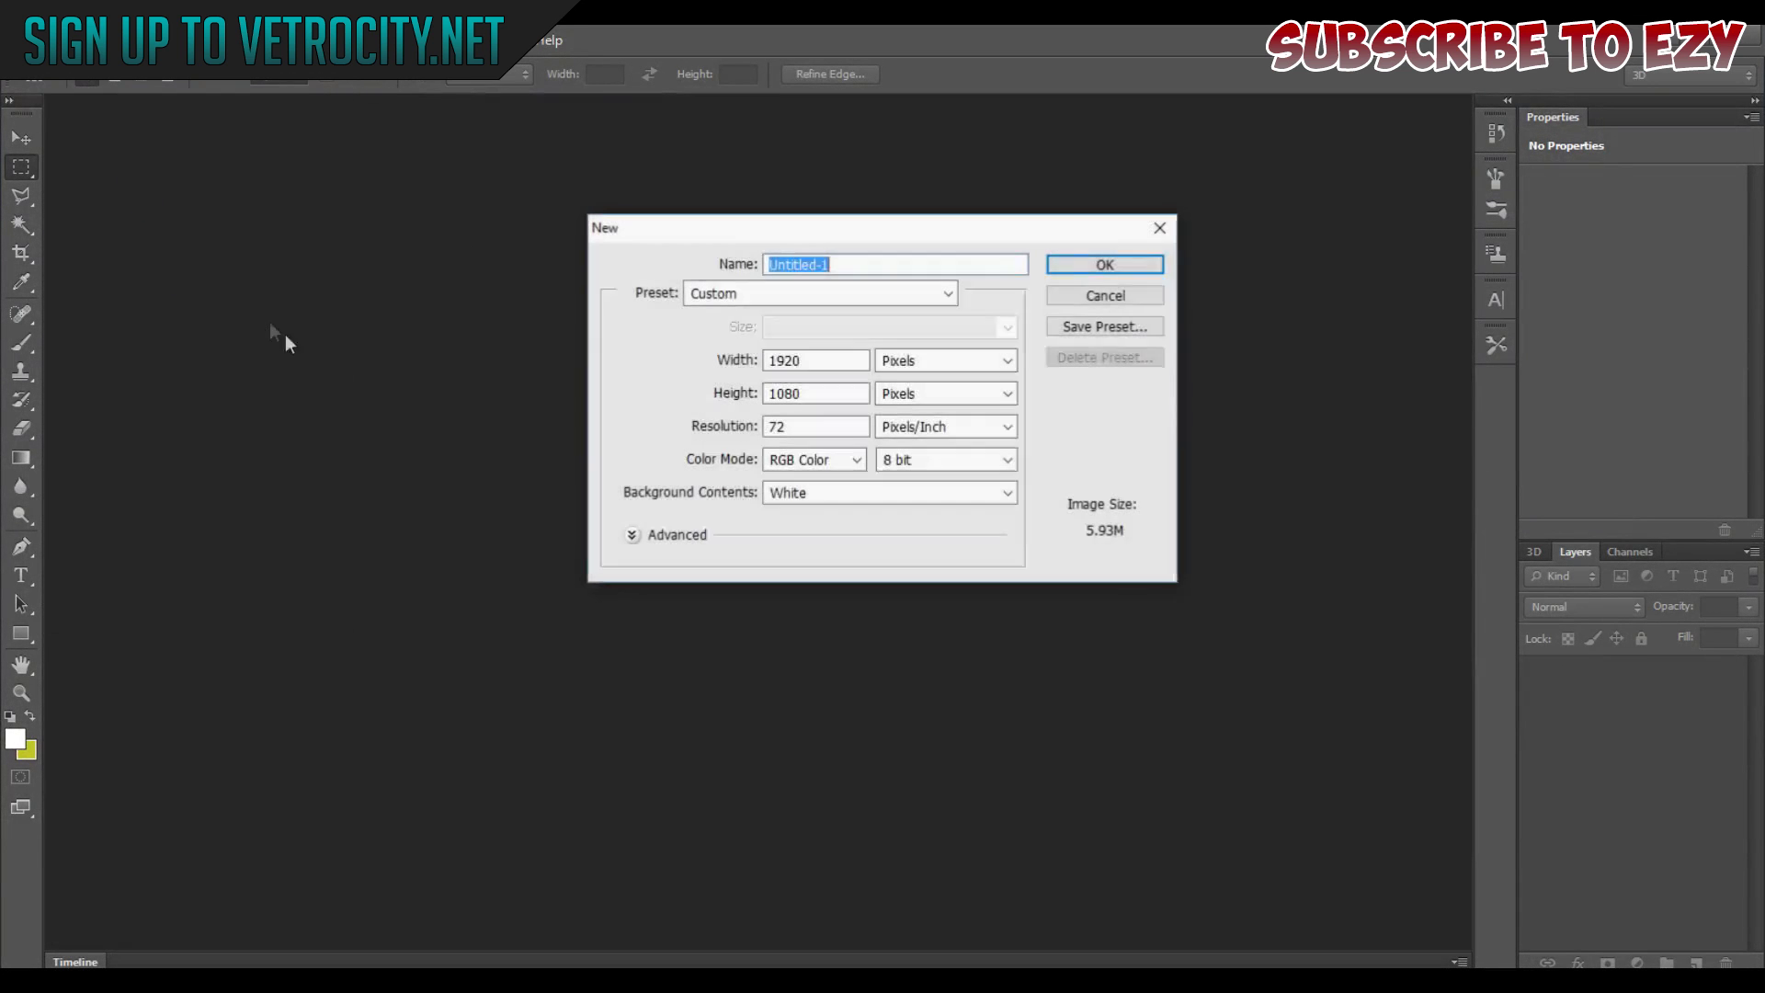
left_click(1056, 269)
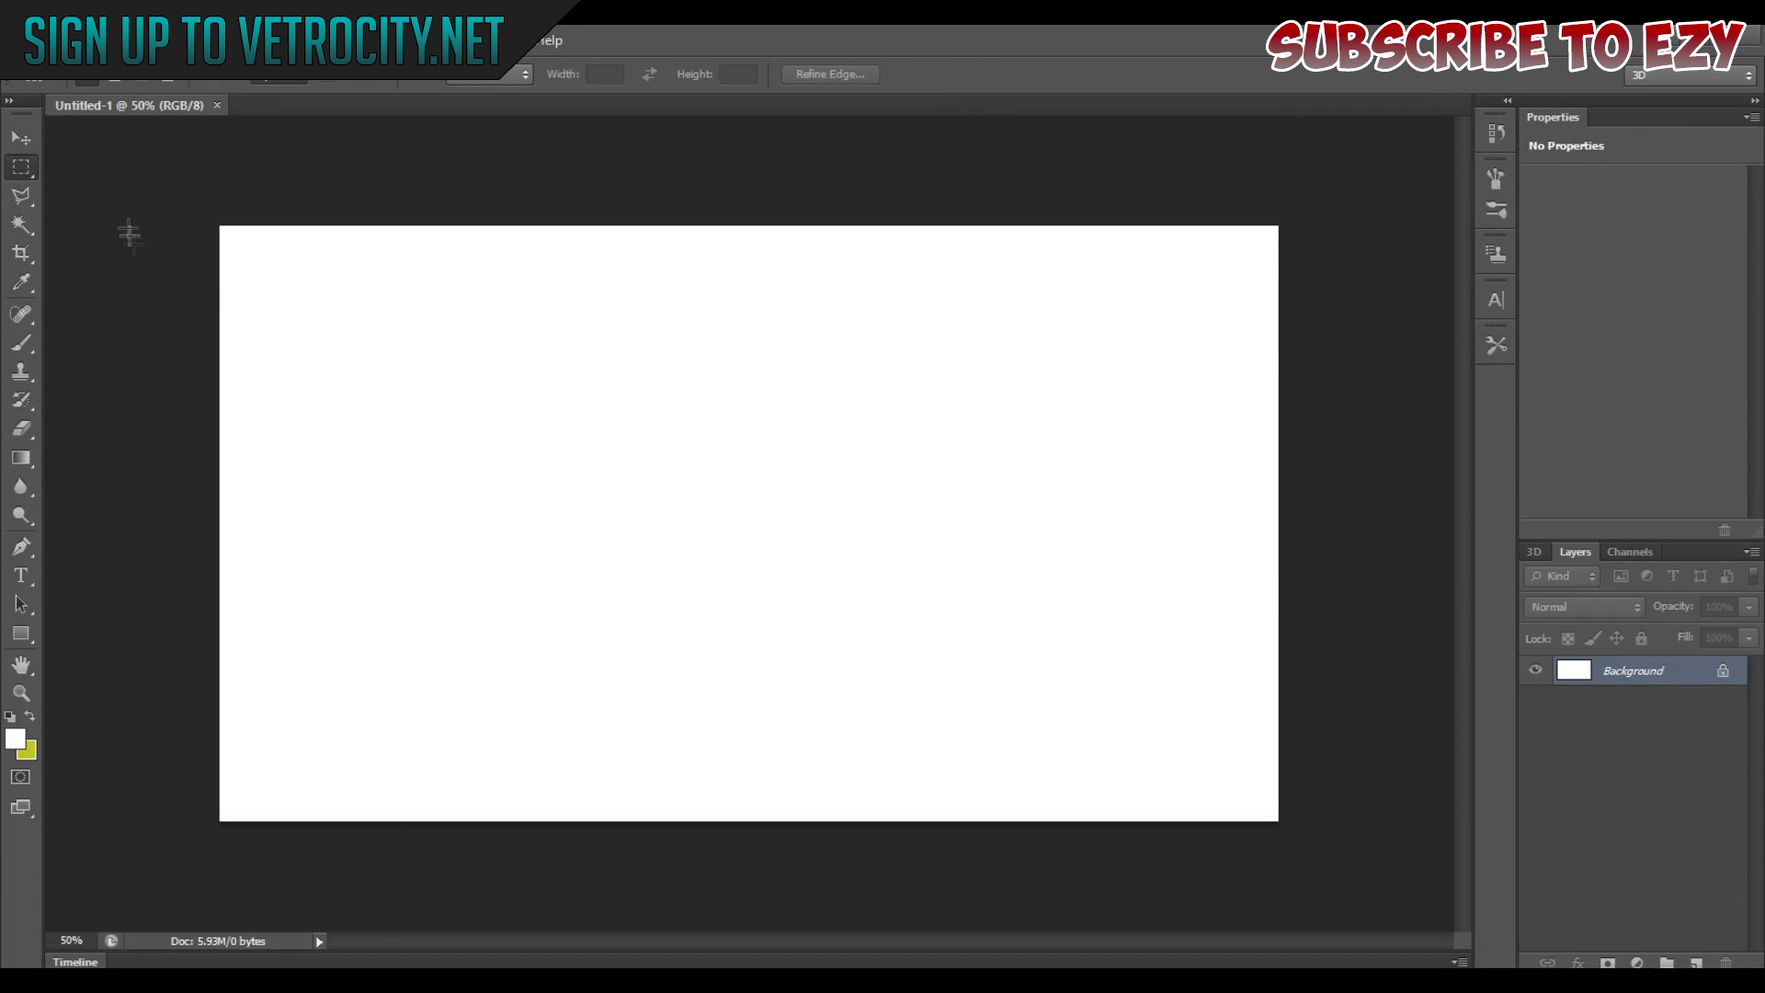
Add a new empty Layer 1 and delete the white Background layer.
left_click(18, 41)
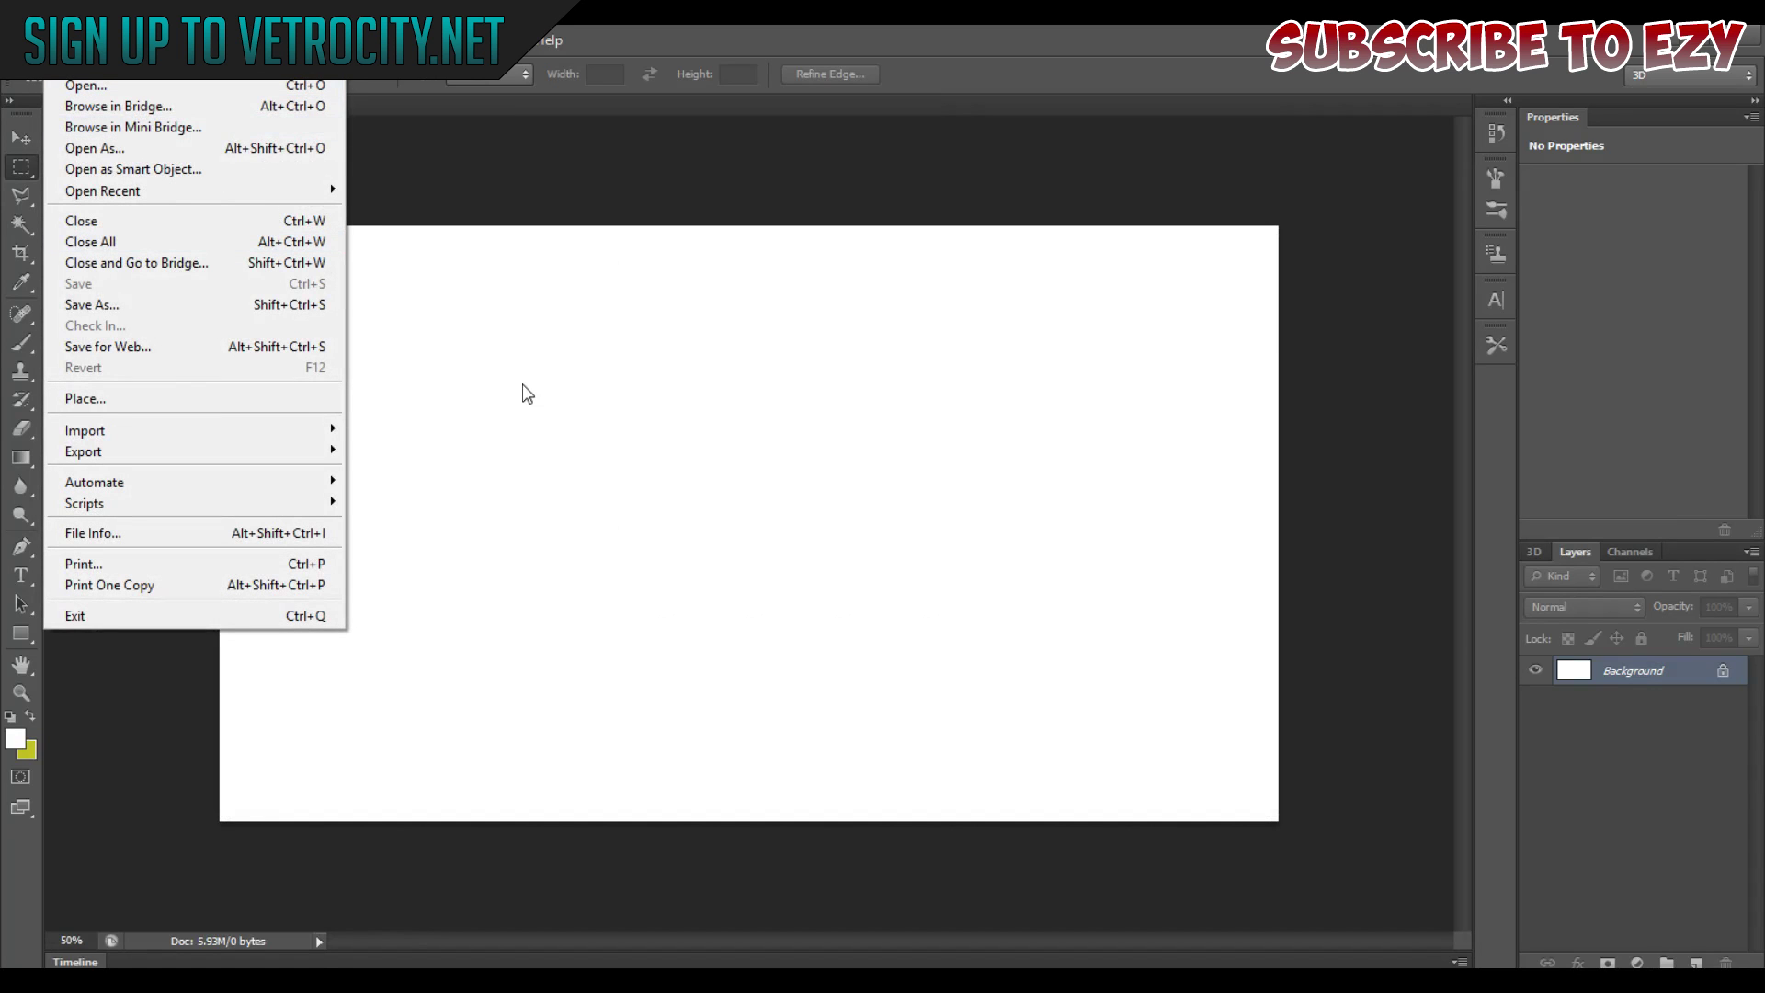
left_click(378, 193)
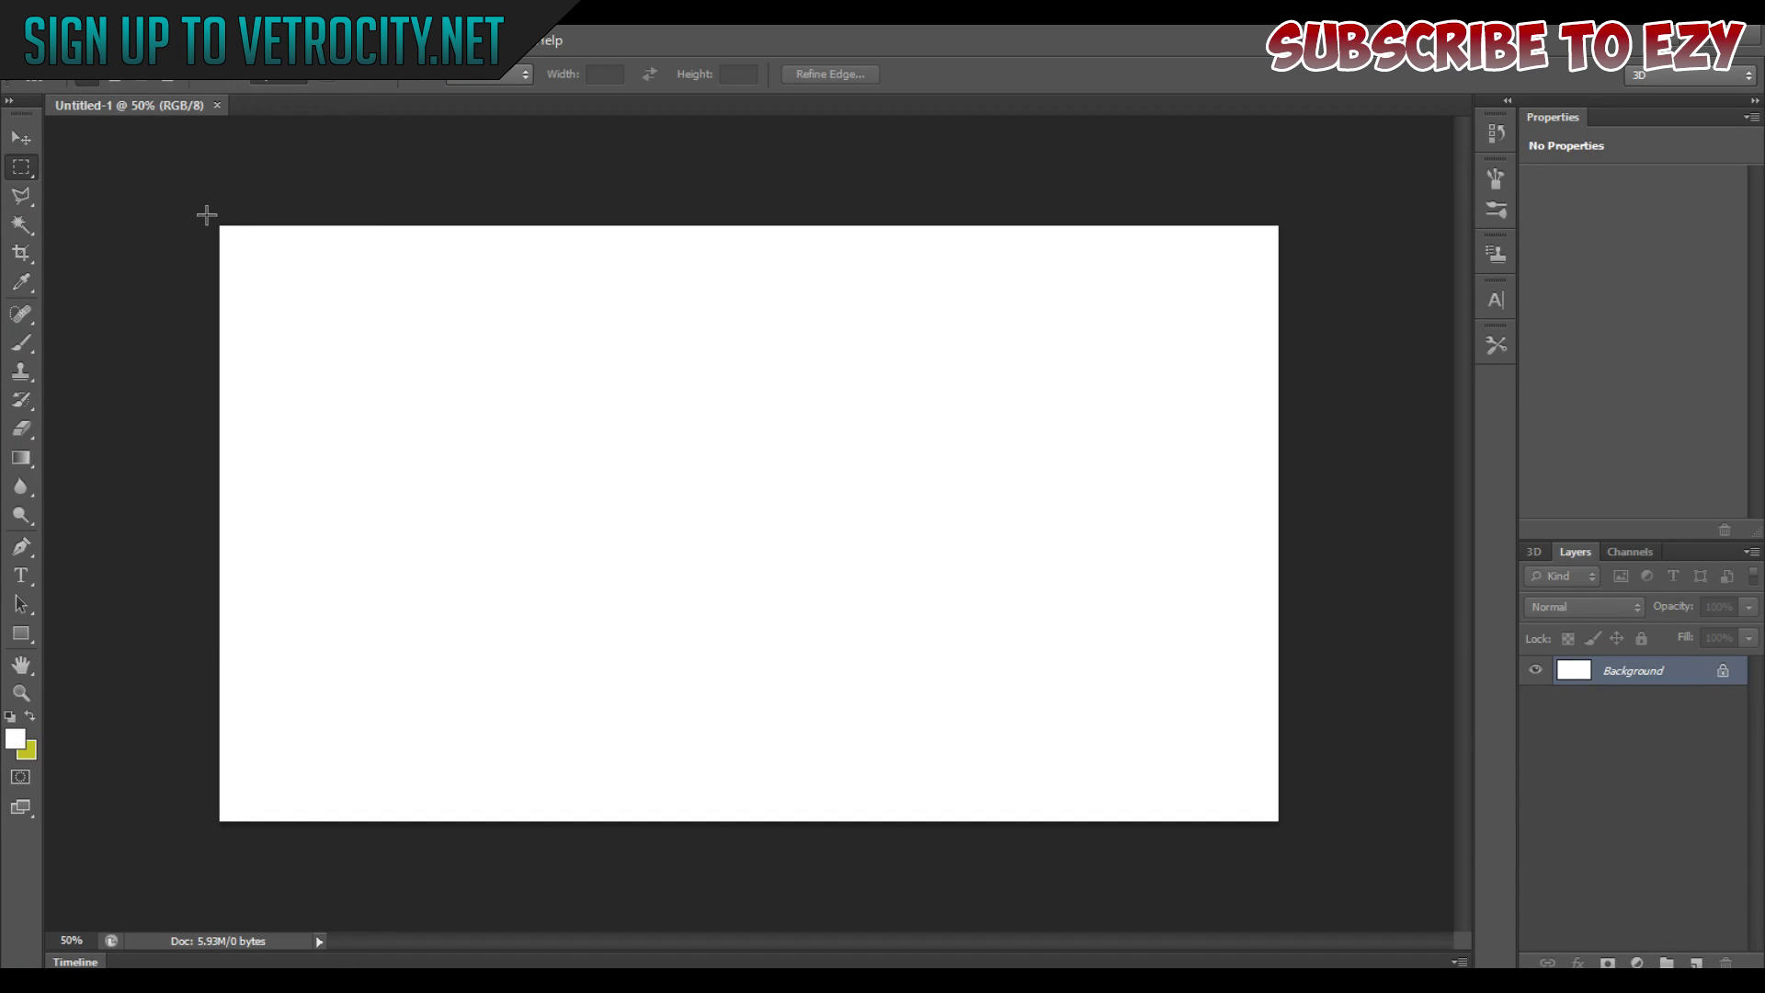
left_click(1696, 963)
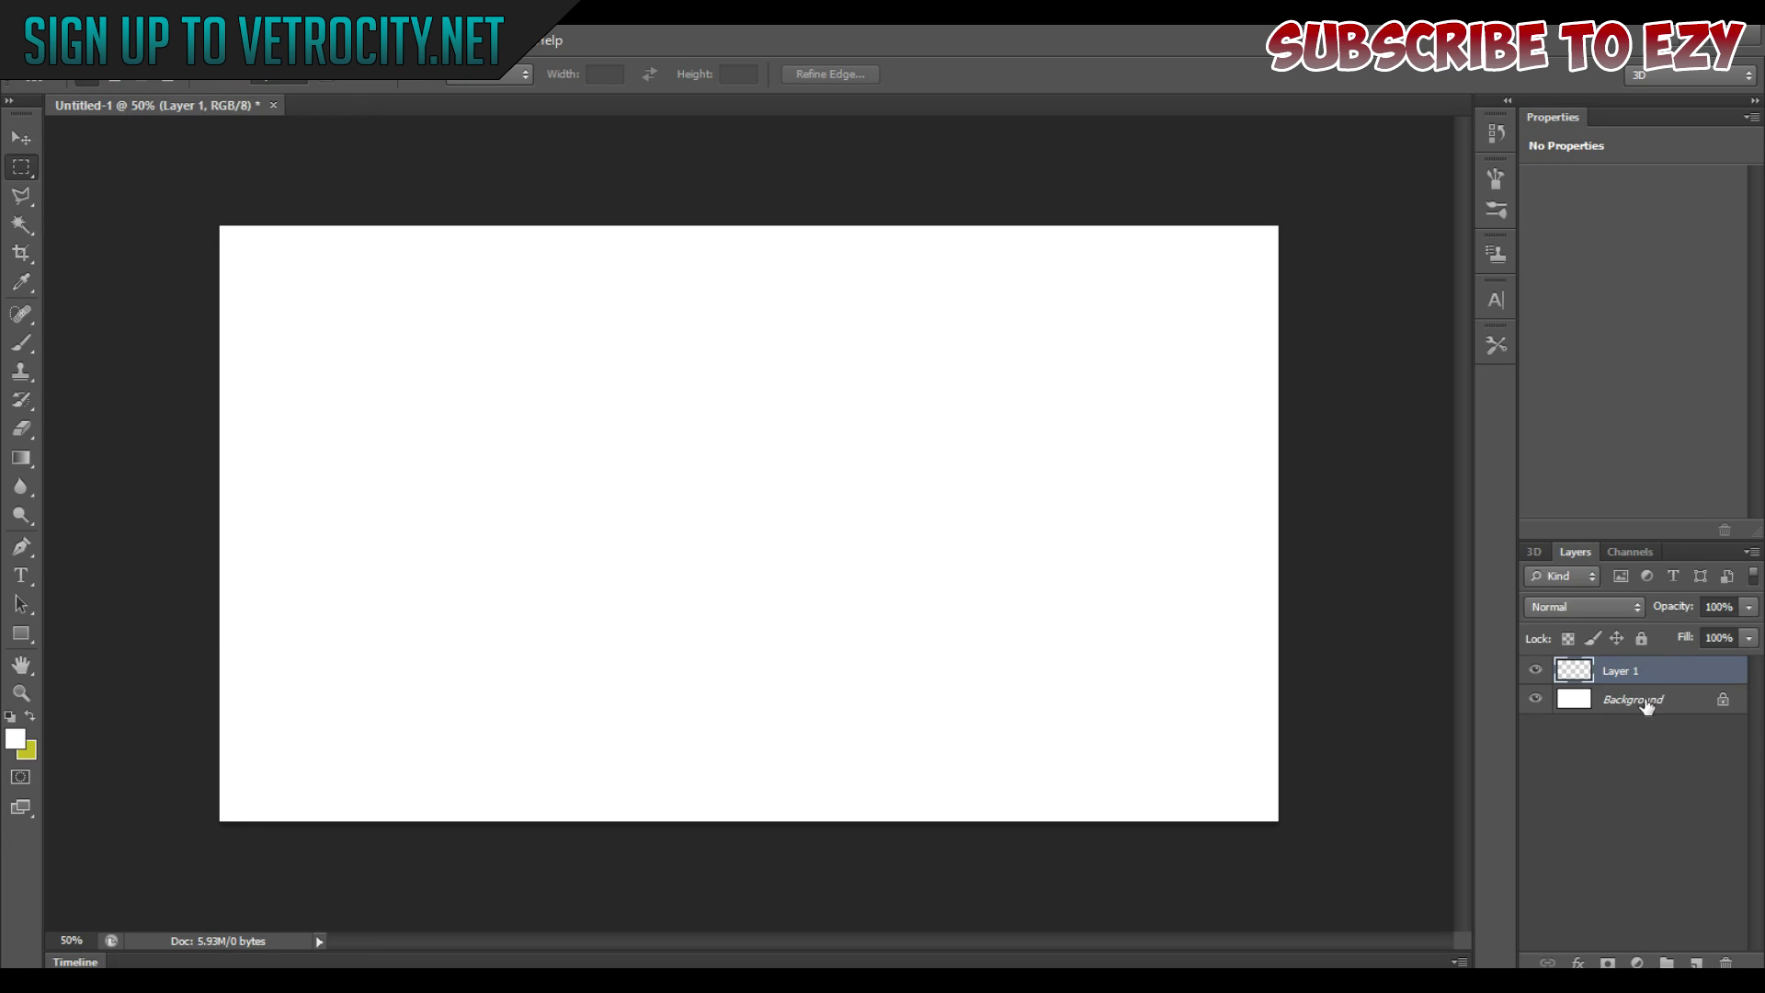
left_click(1646, 702)
left_click(1728, 963)
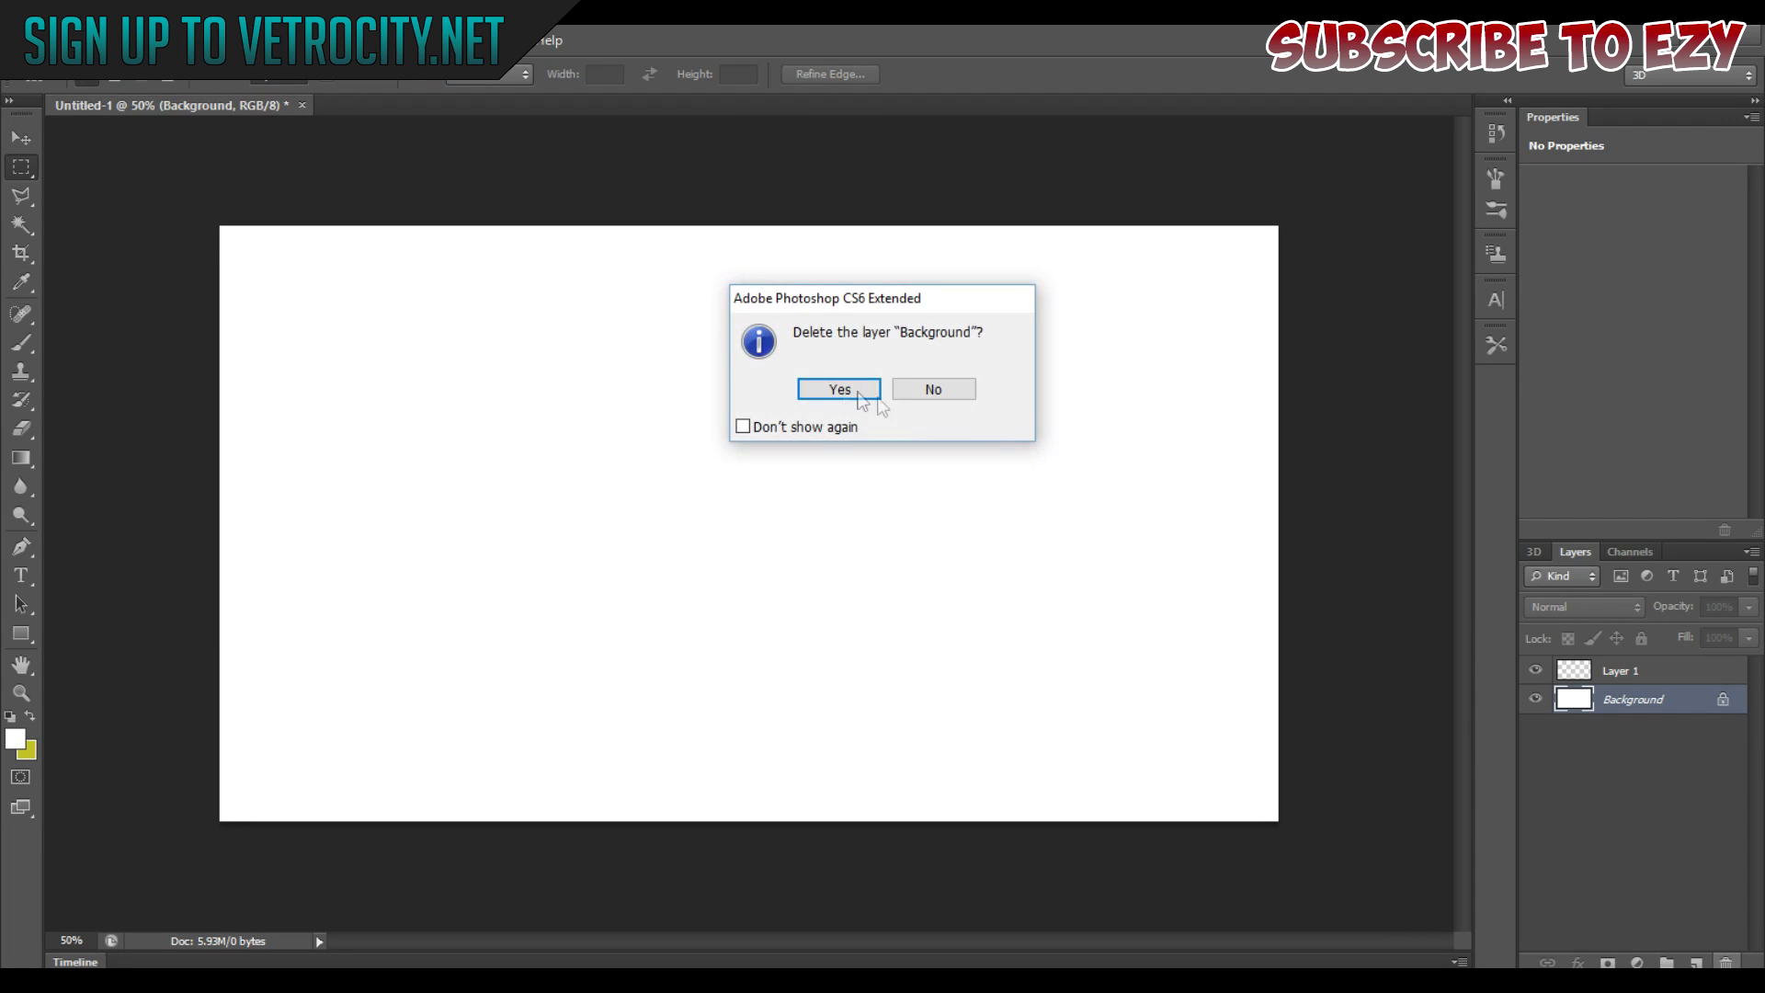
left_click(832, 386)
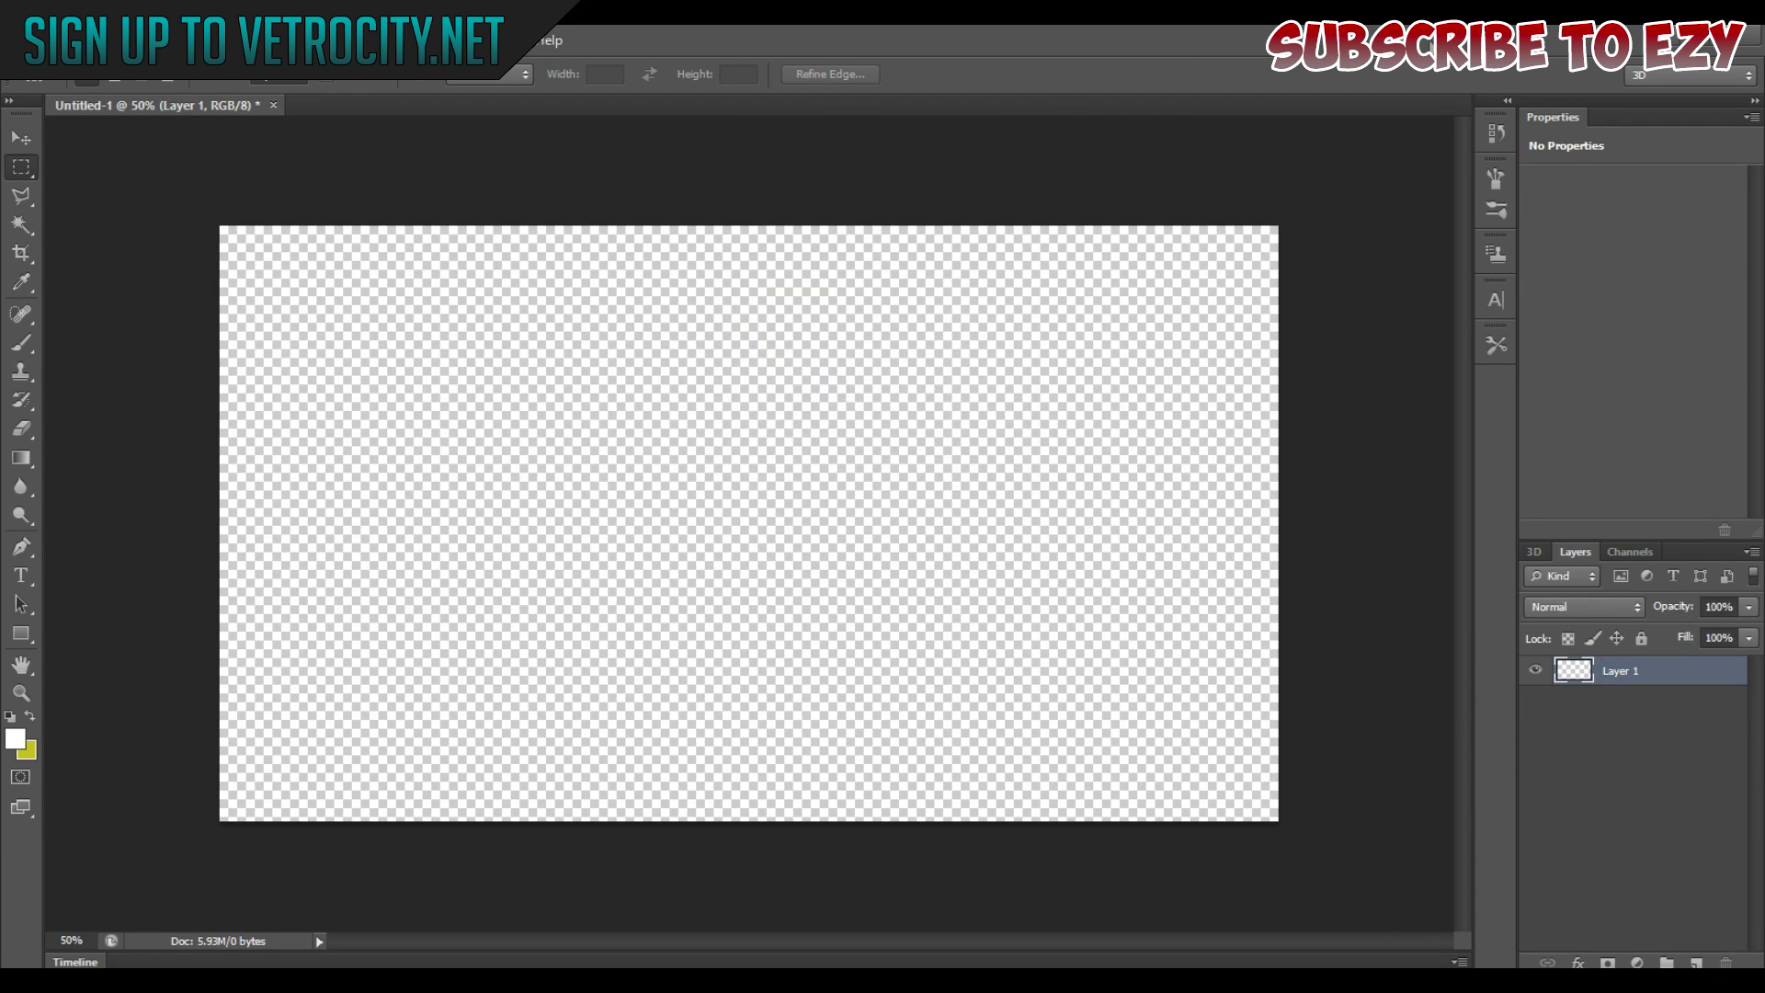
Place the OverLayTemp2 overlay from the Desktop onto the canvas and commit it.
left_click(18, 40)
left_click(78, 395)
scroll(699, 487, "down", 3)
left_click(580, 437)
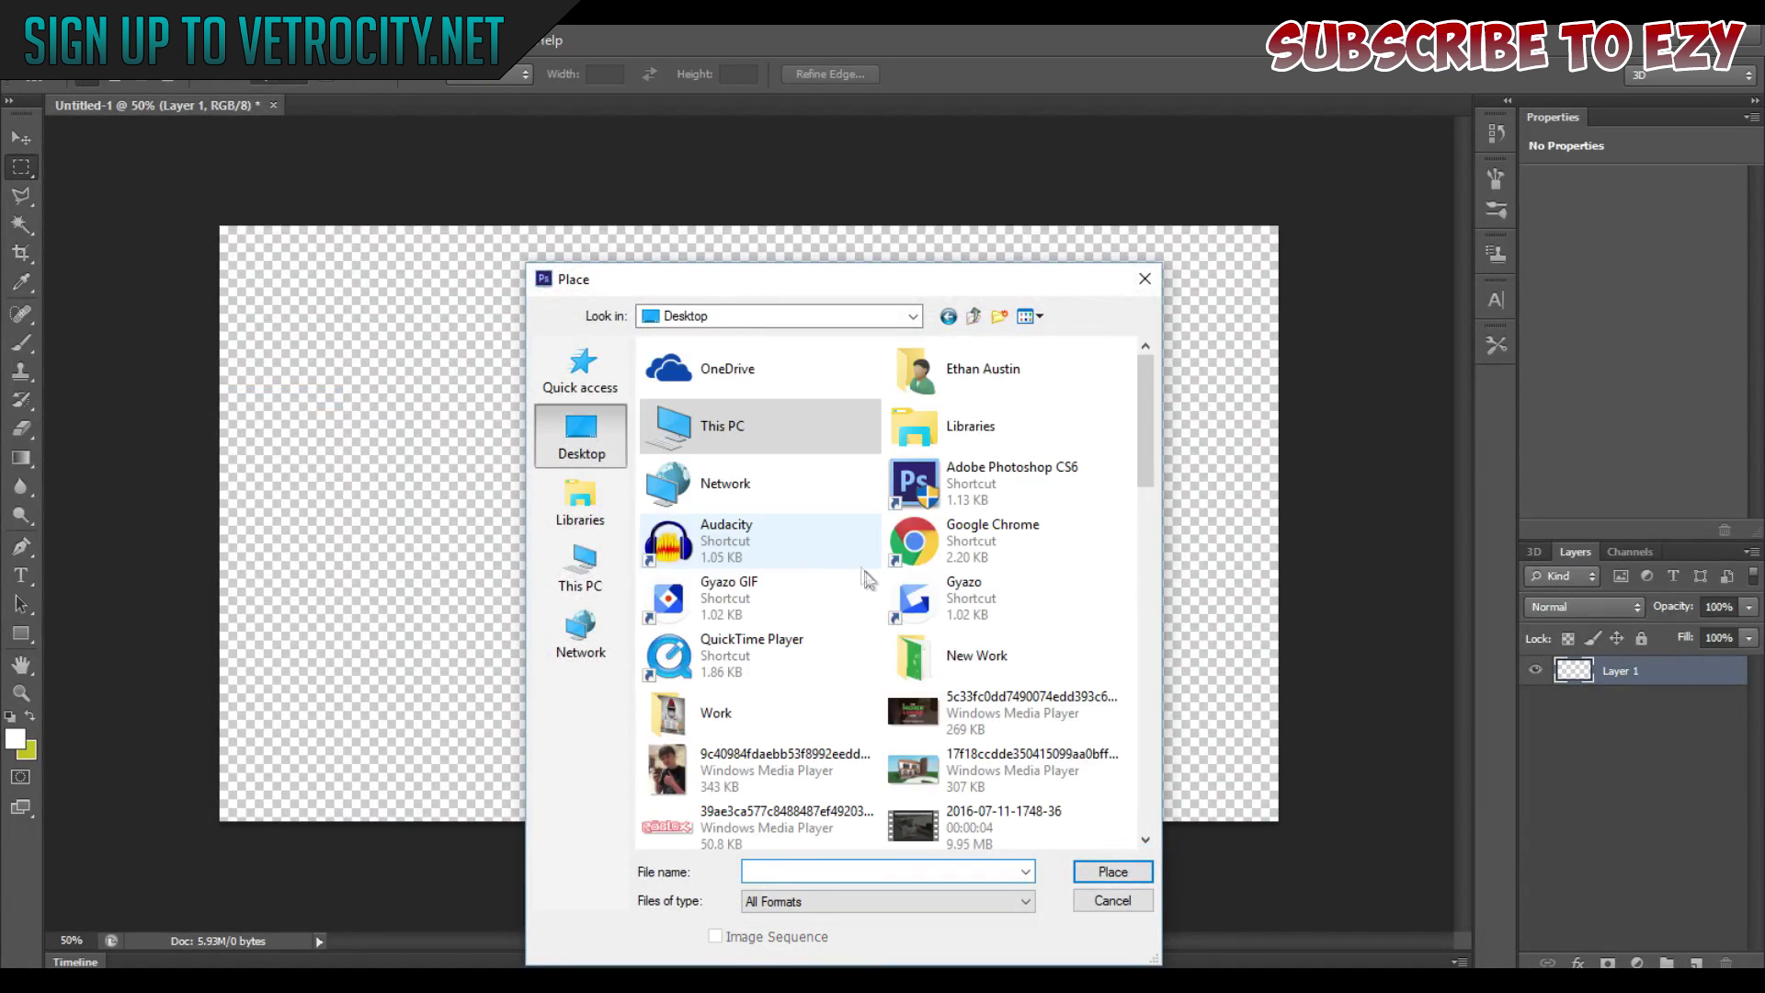
scroll(871, 600, "down", 5)
scroll(803, 585, "down", 10)
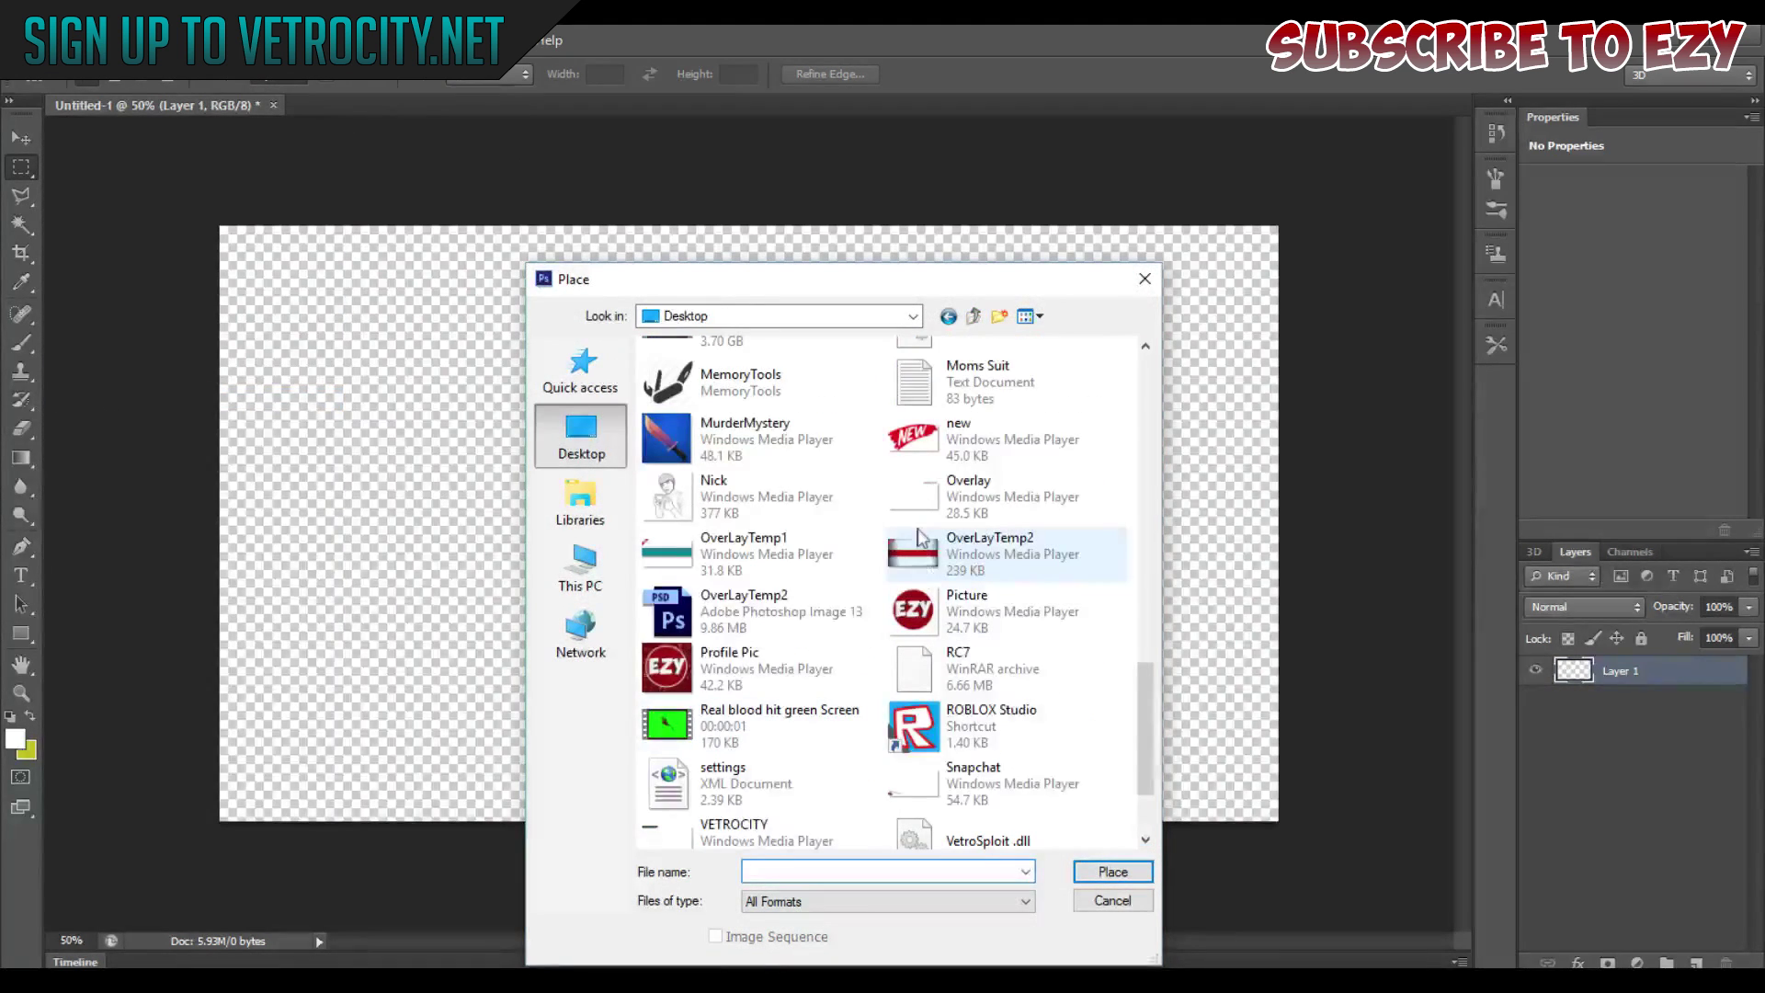
double_click(935, 558)
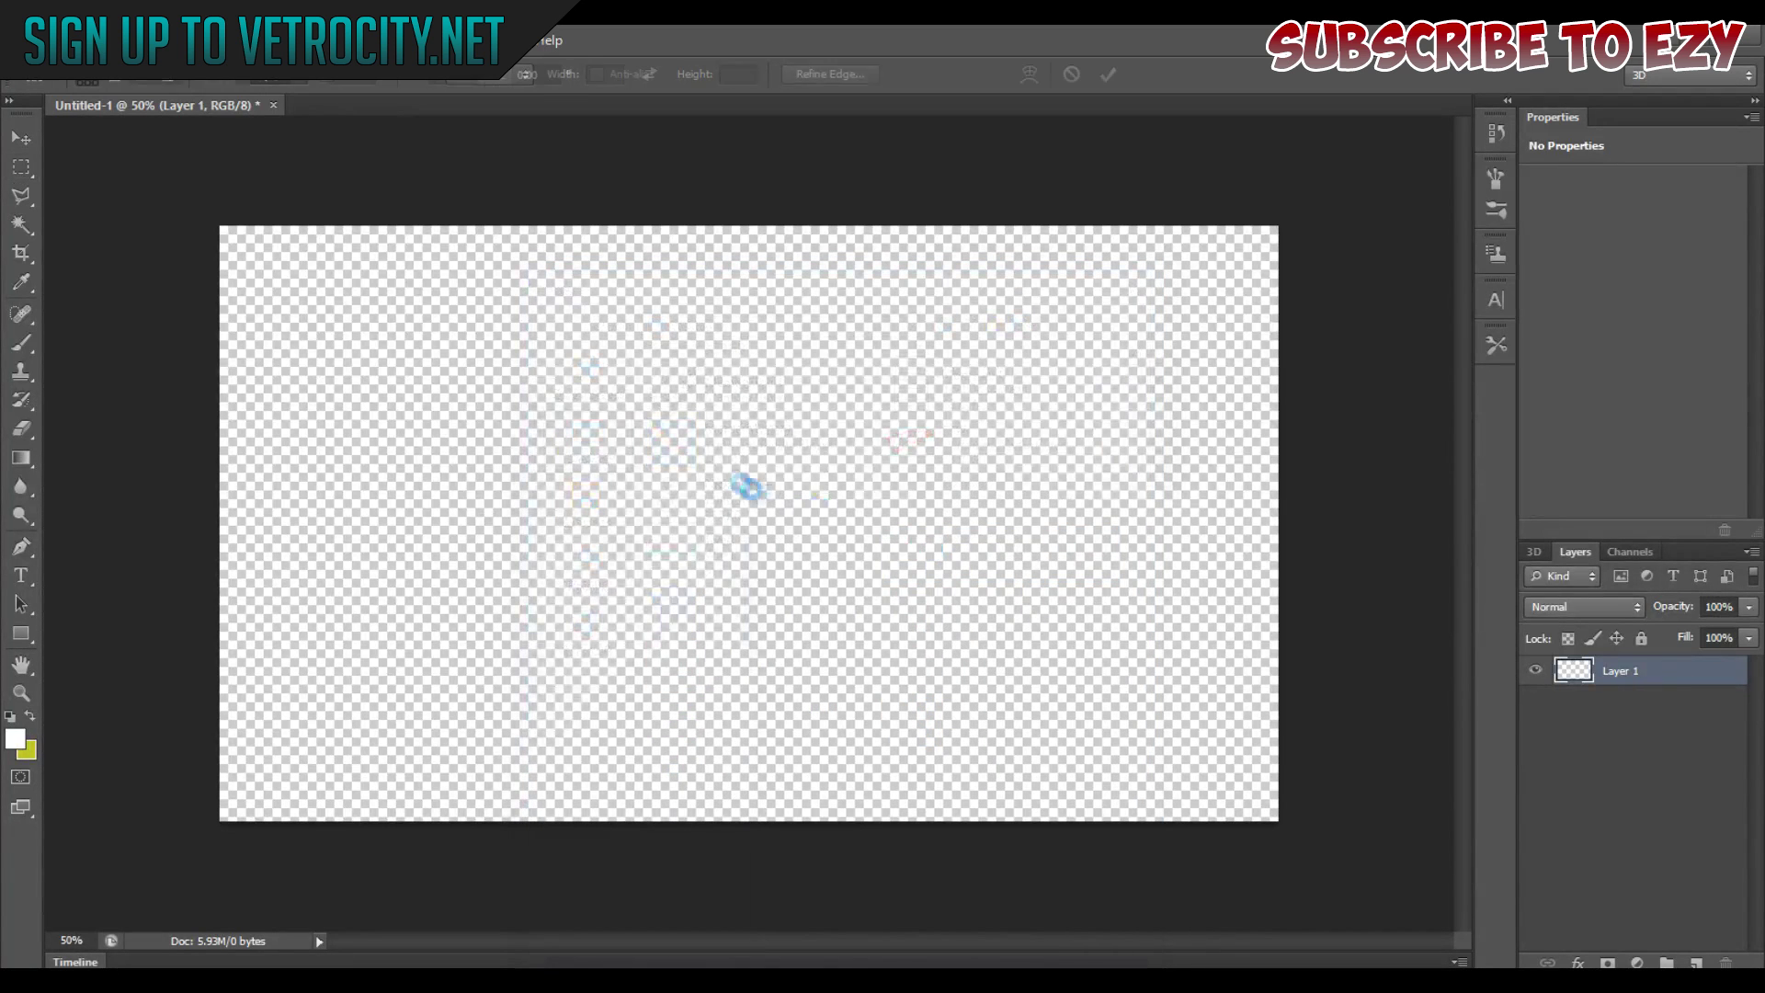
left_click(1109, 76)
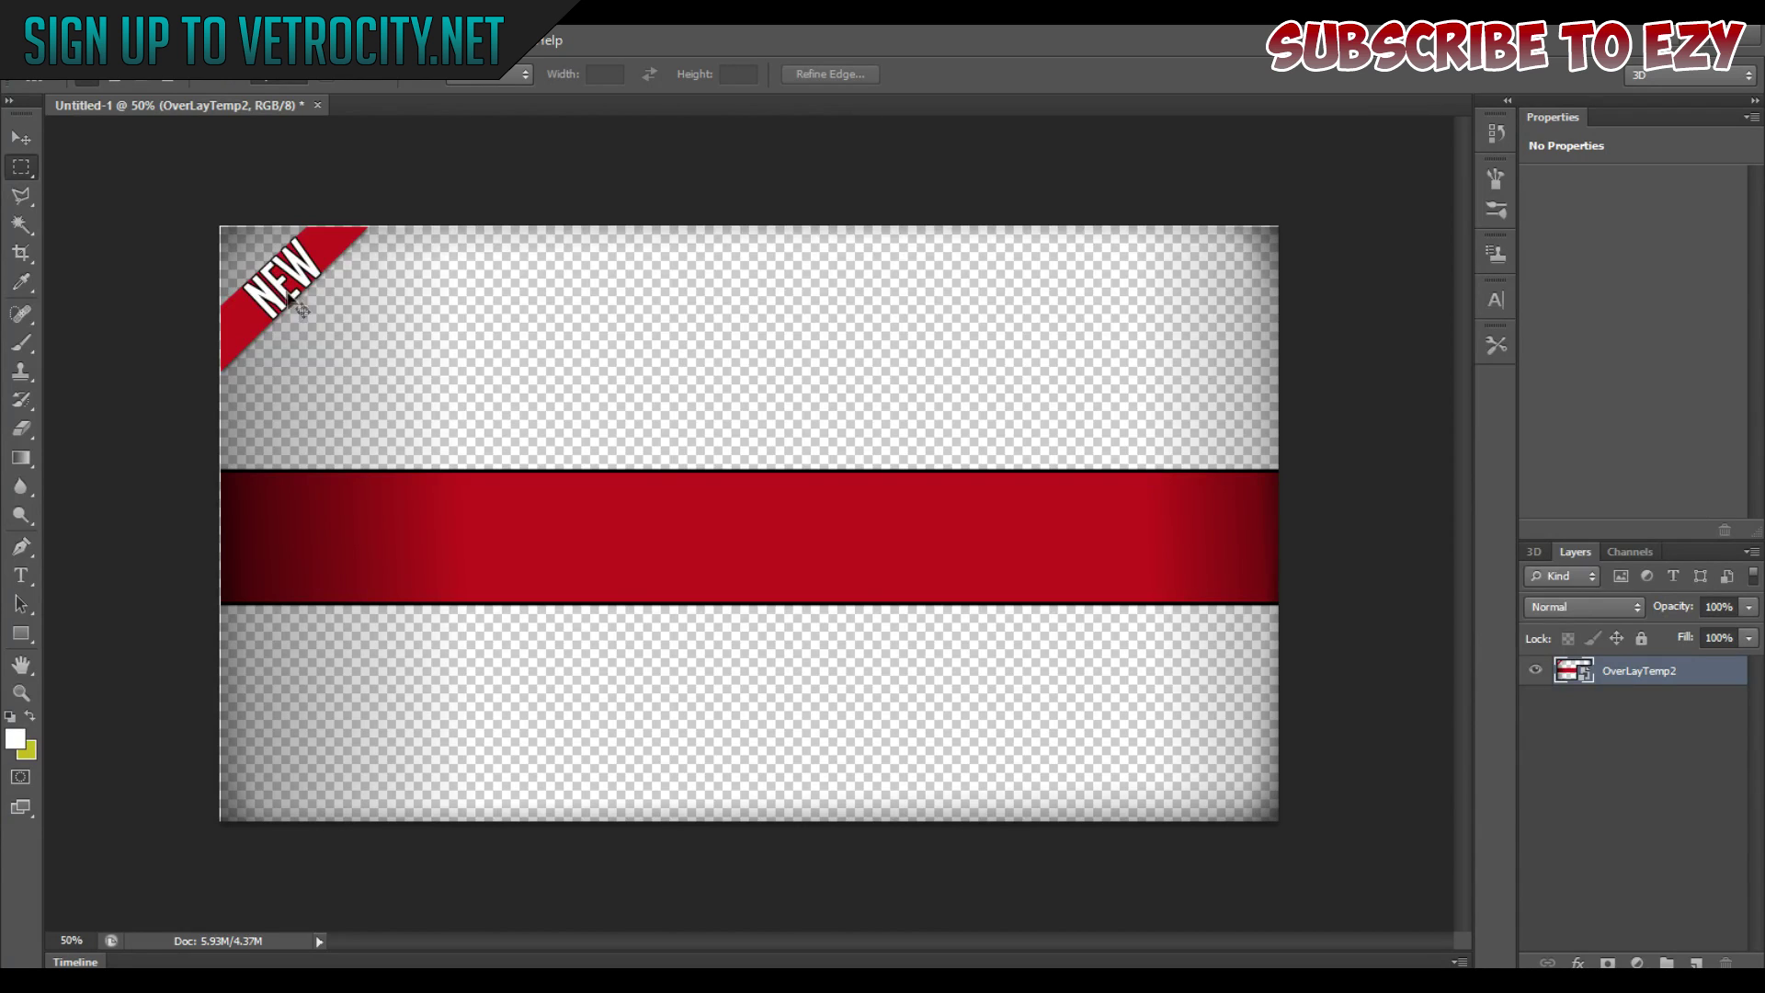
Free-transform the overlay so its edges meet the canvas edges, then commit.
key("ctrl+t")
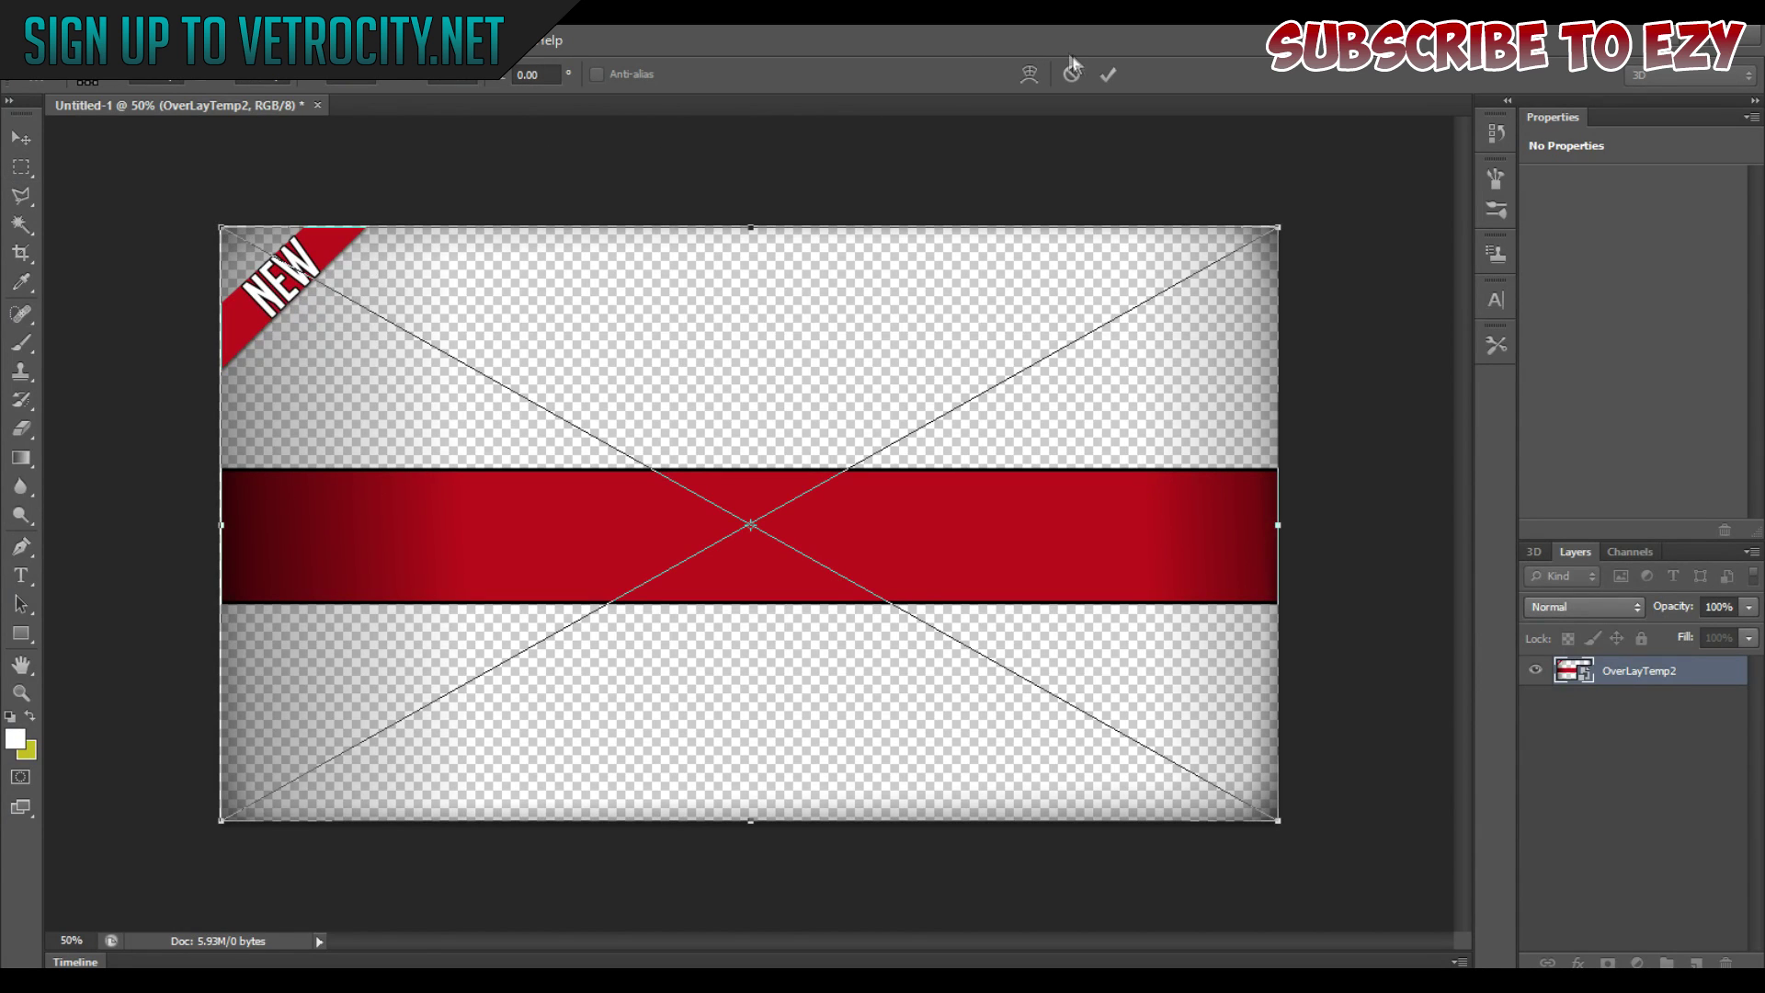
left_click(1108, 74)
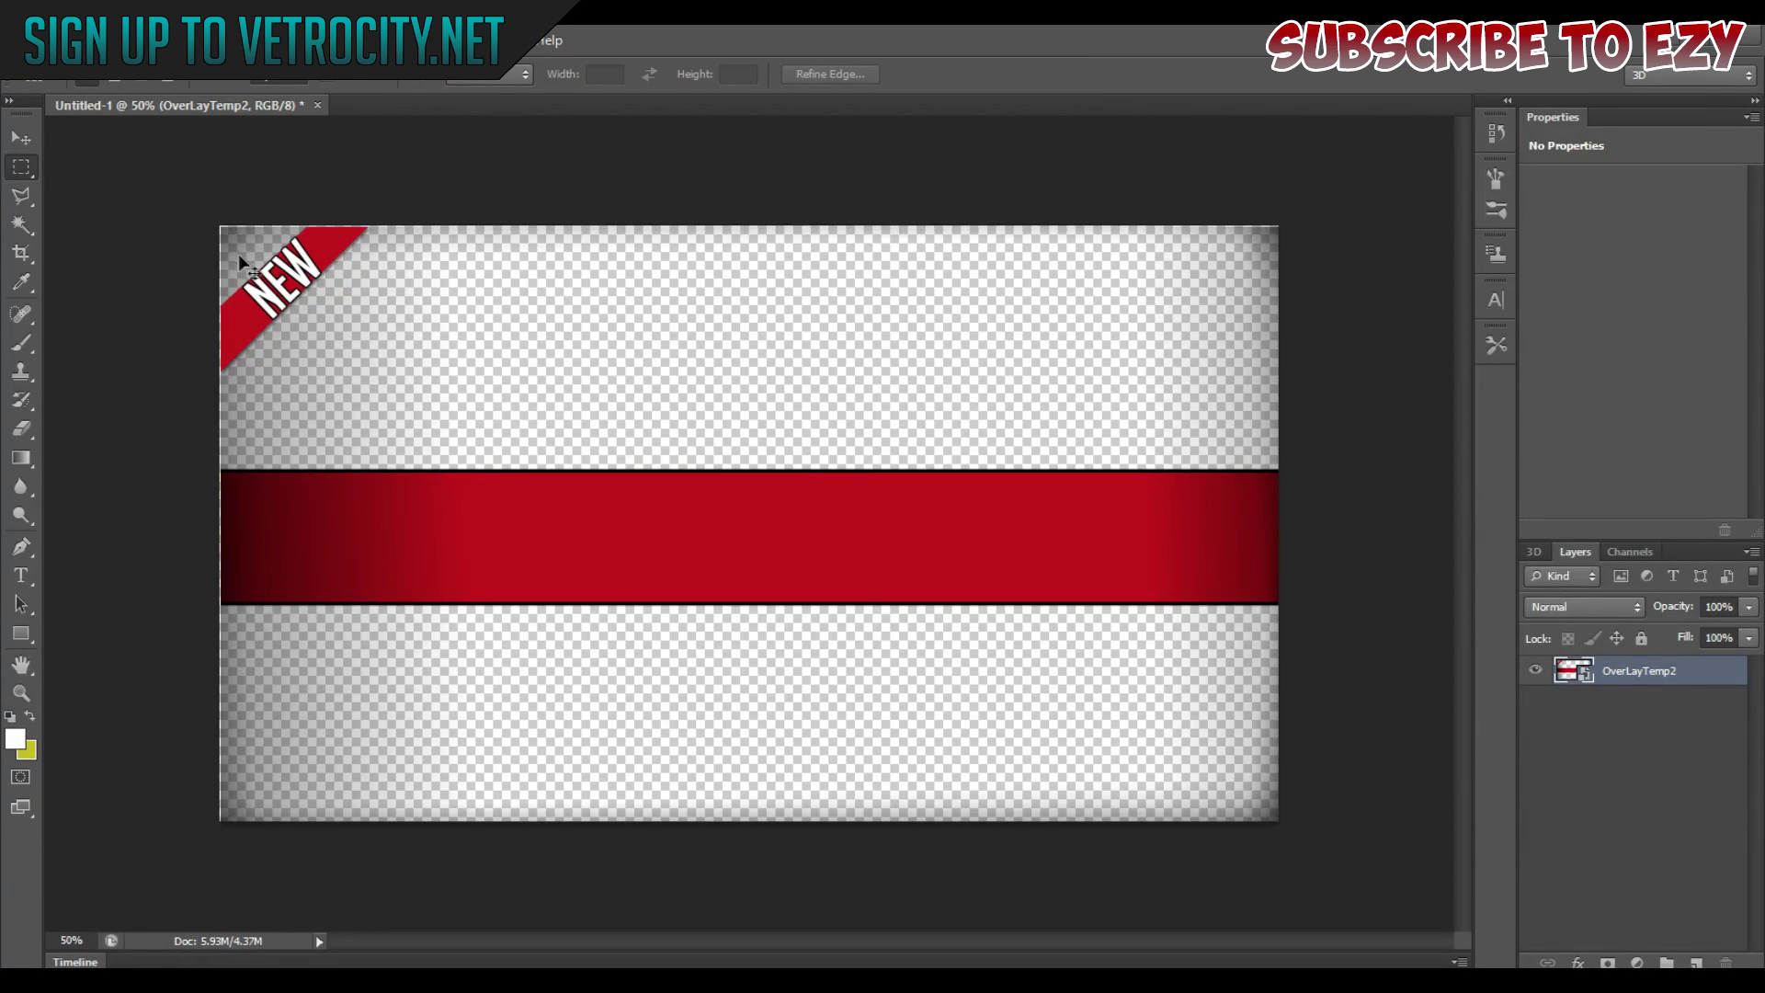
key("ctrl+t")
left_click_drag(221, 531, 220, 530)
left_click_drag(753, 230, 751, 226)
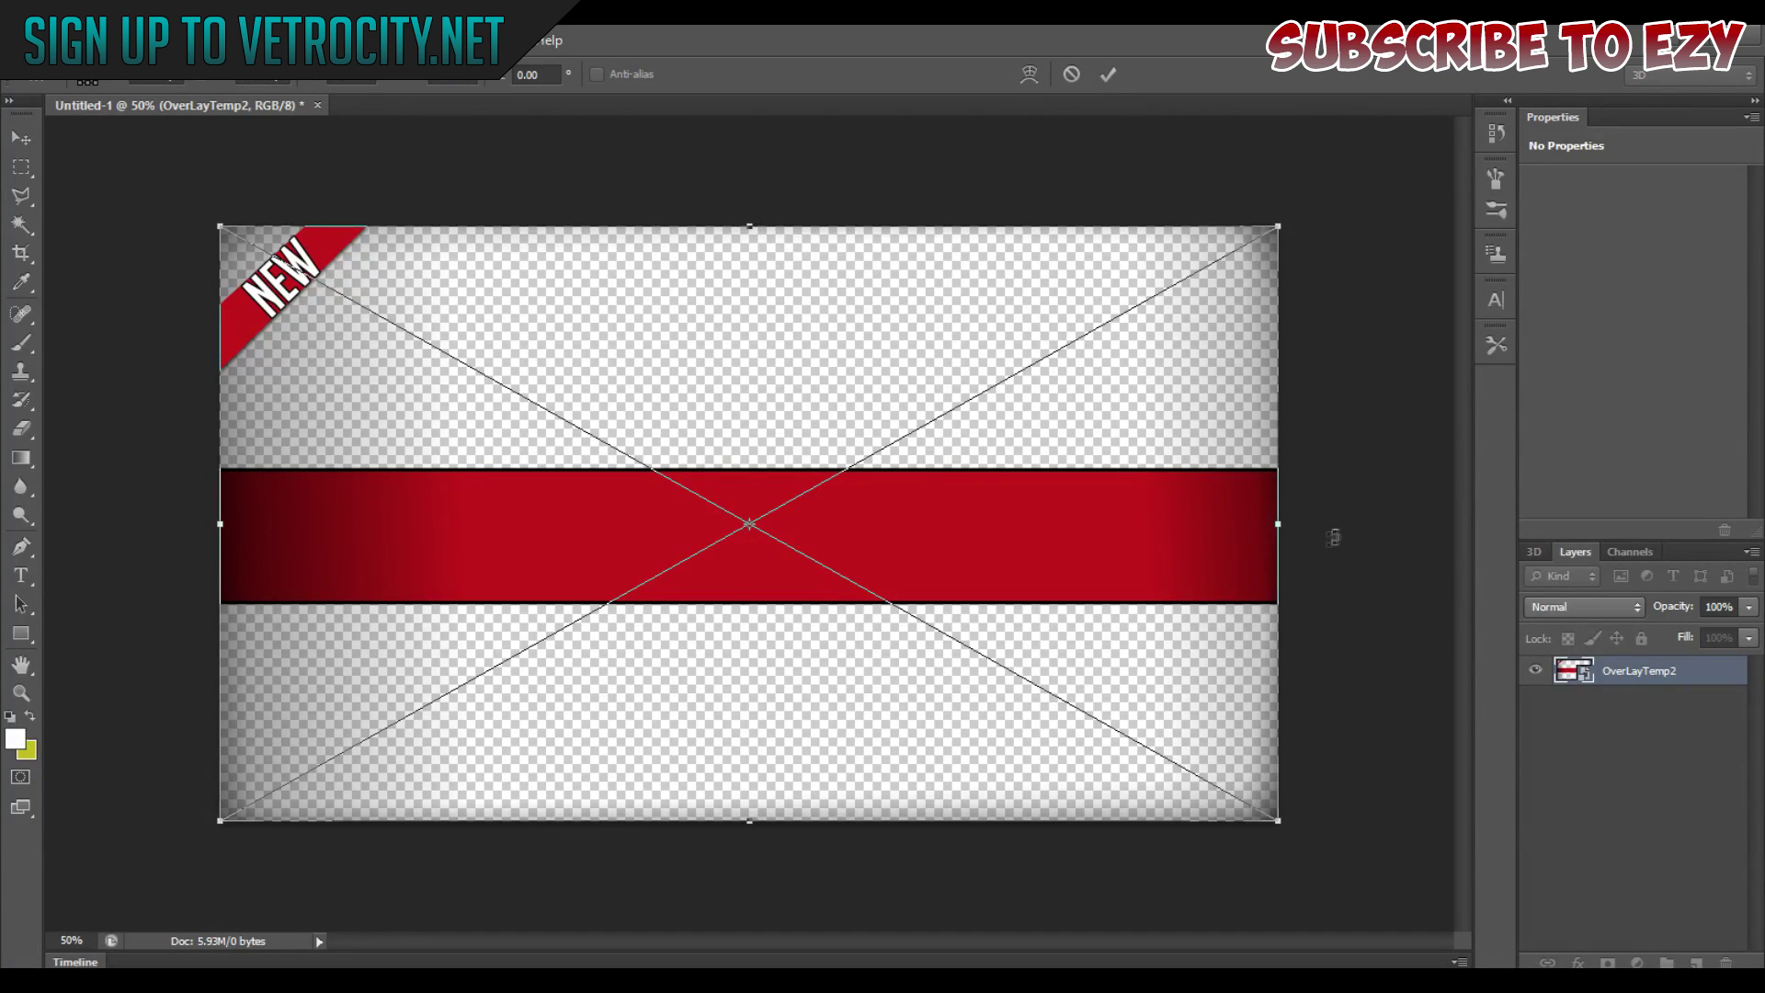
left_click(1107, 74)
key("m")
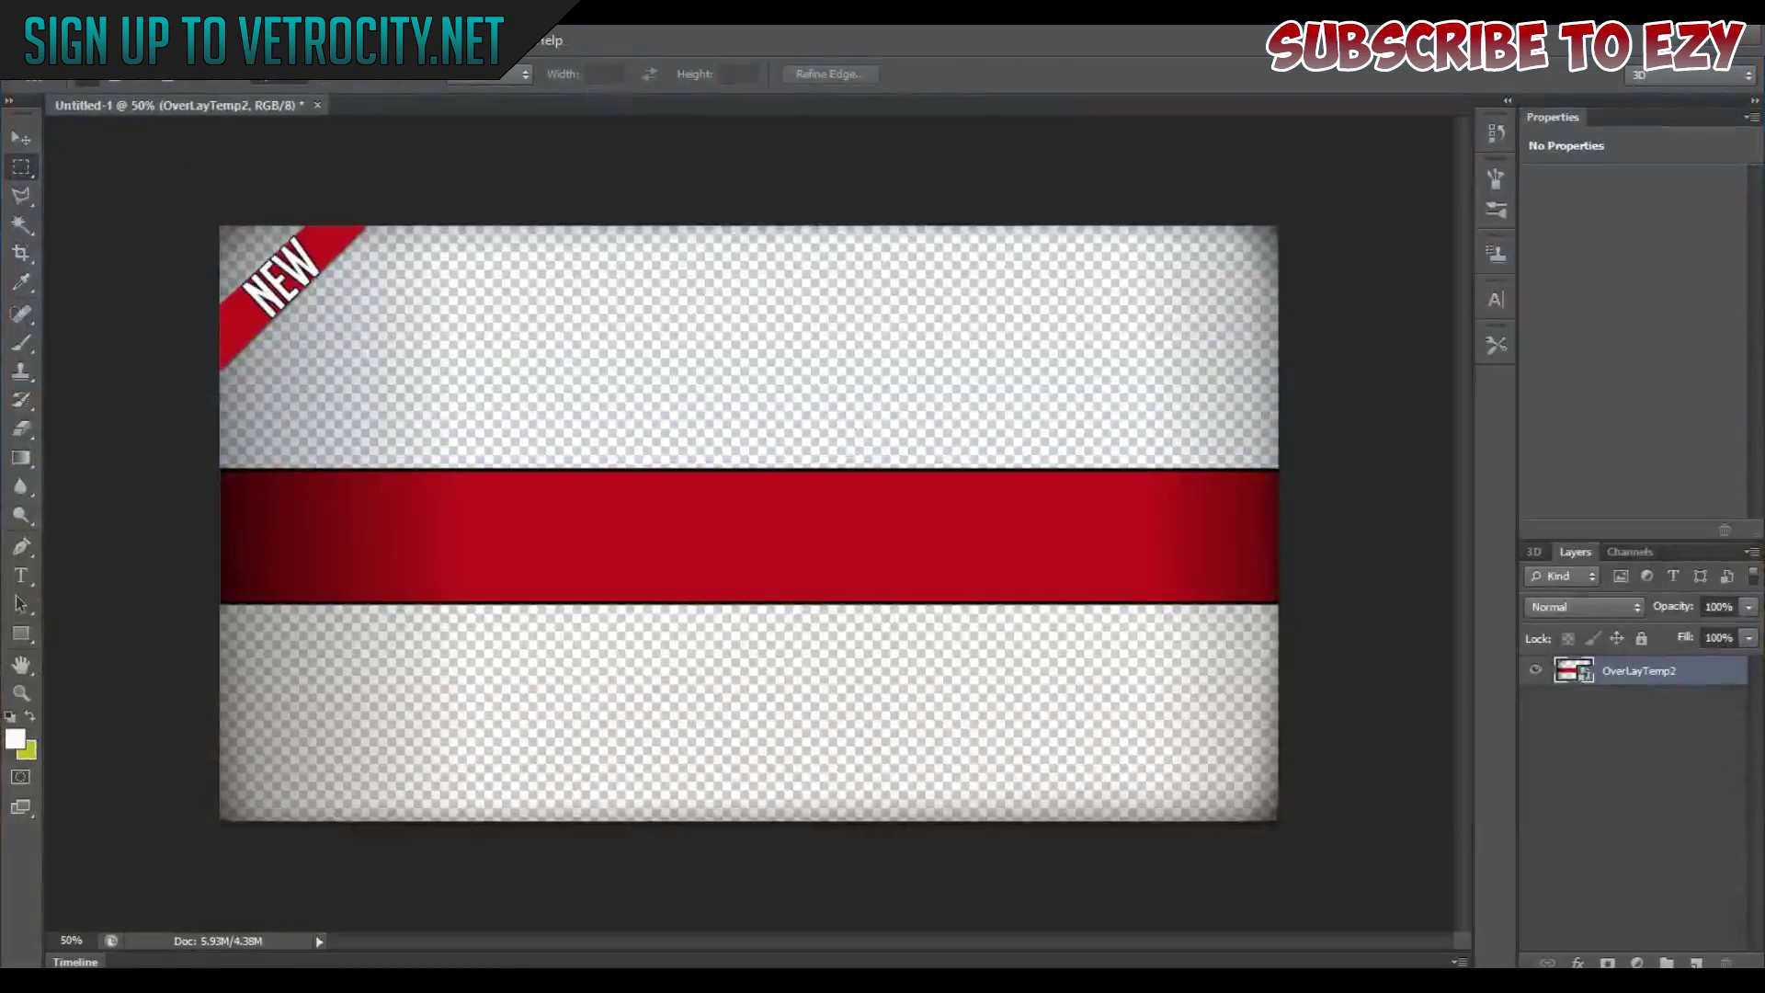
Place the Clash of Clans artwork and move its layer beneath OverLayTemp2.
left_click(55, 41)
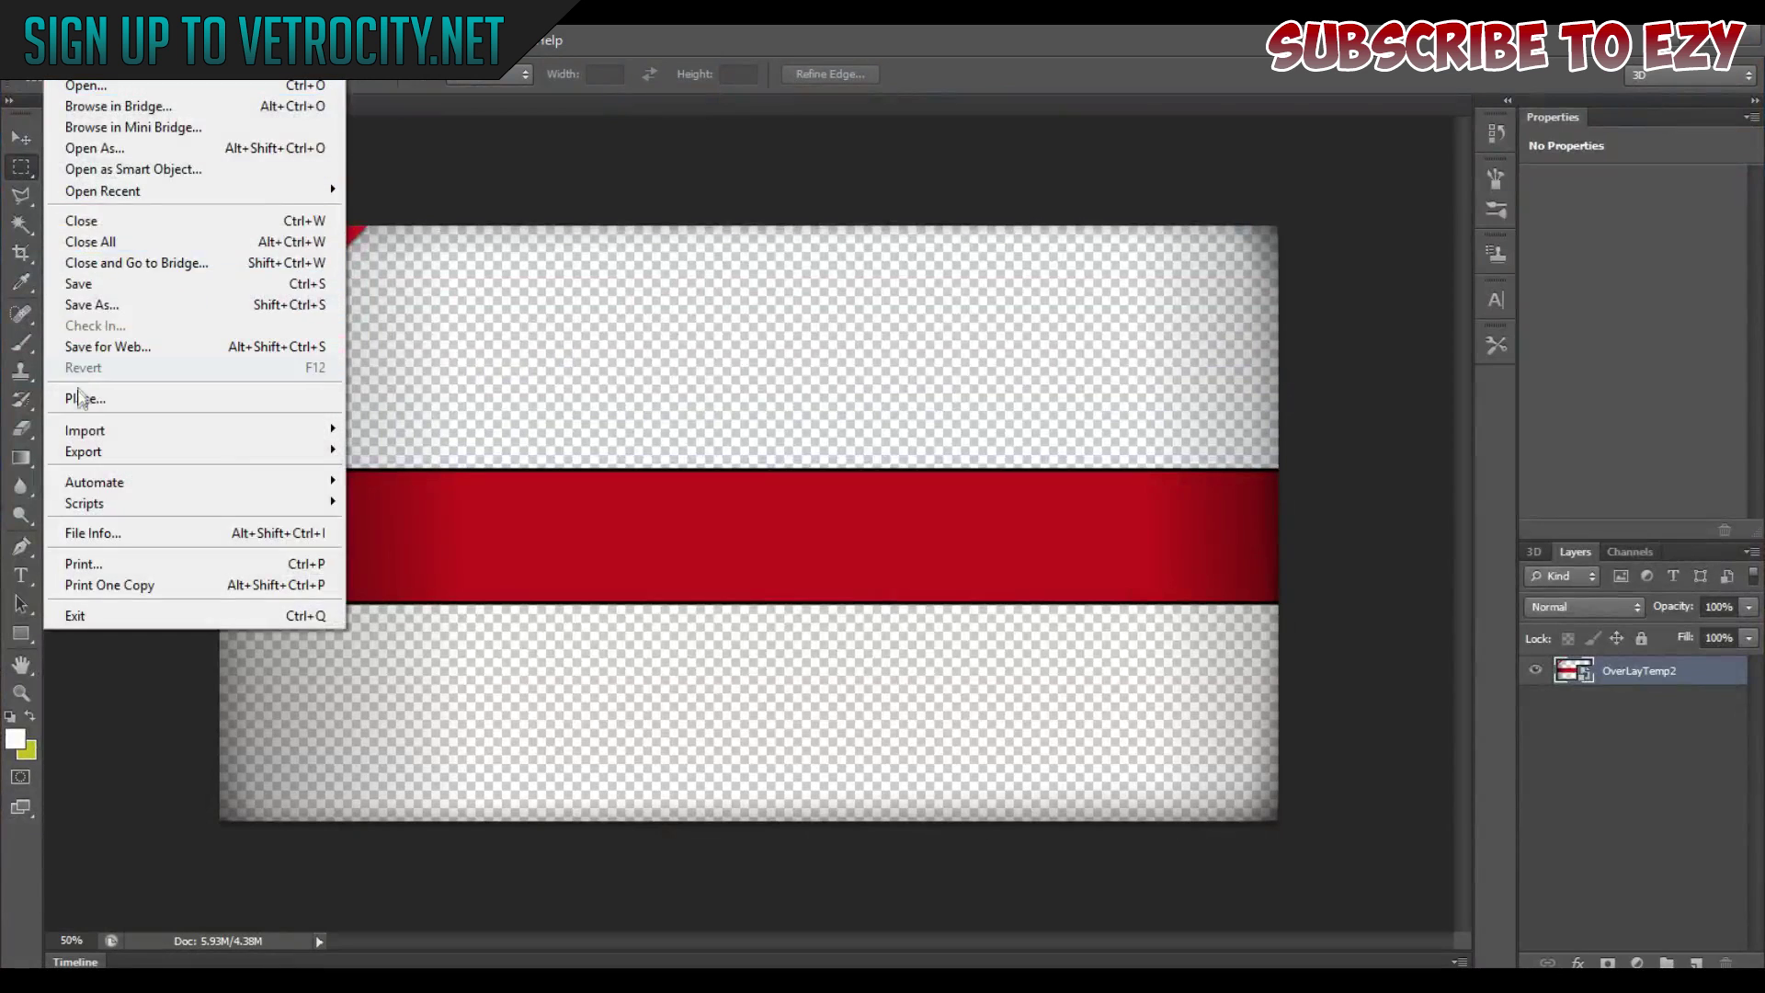
left_click(83, 398)
scroll(826, 497, "down", 10)
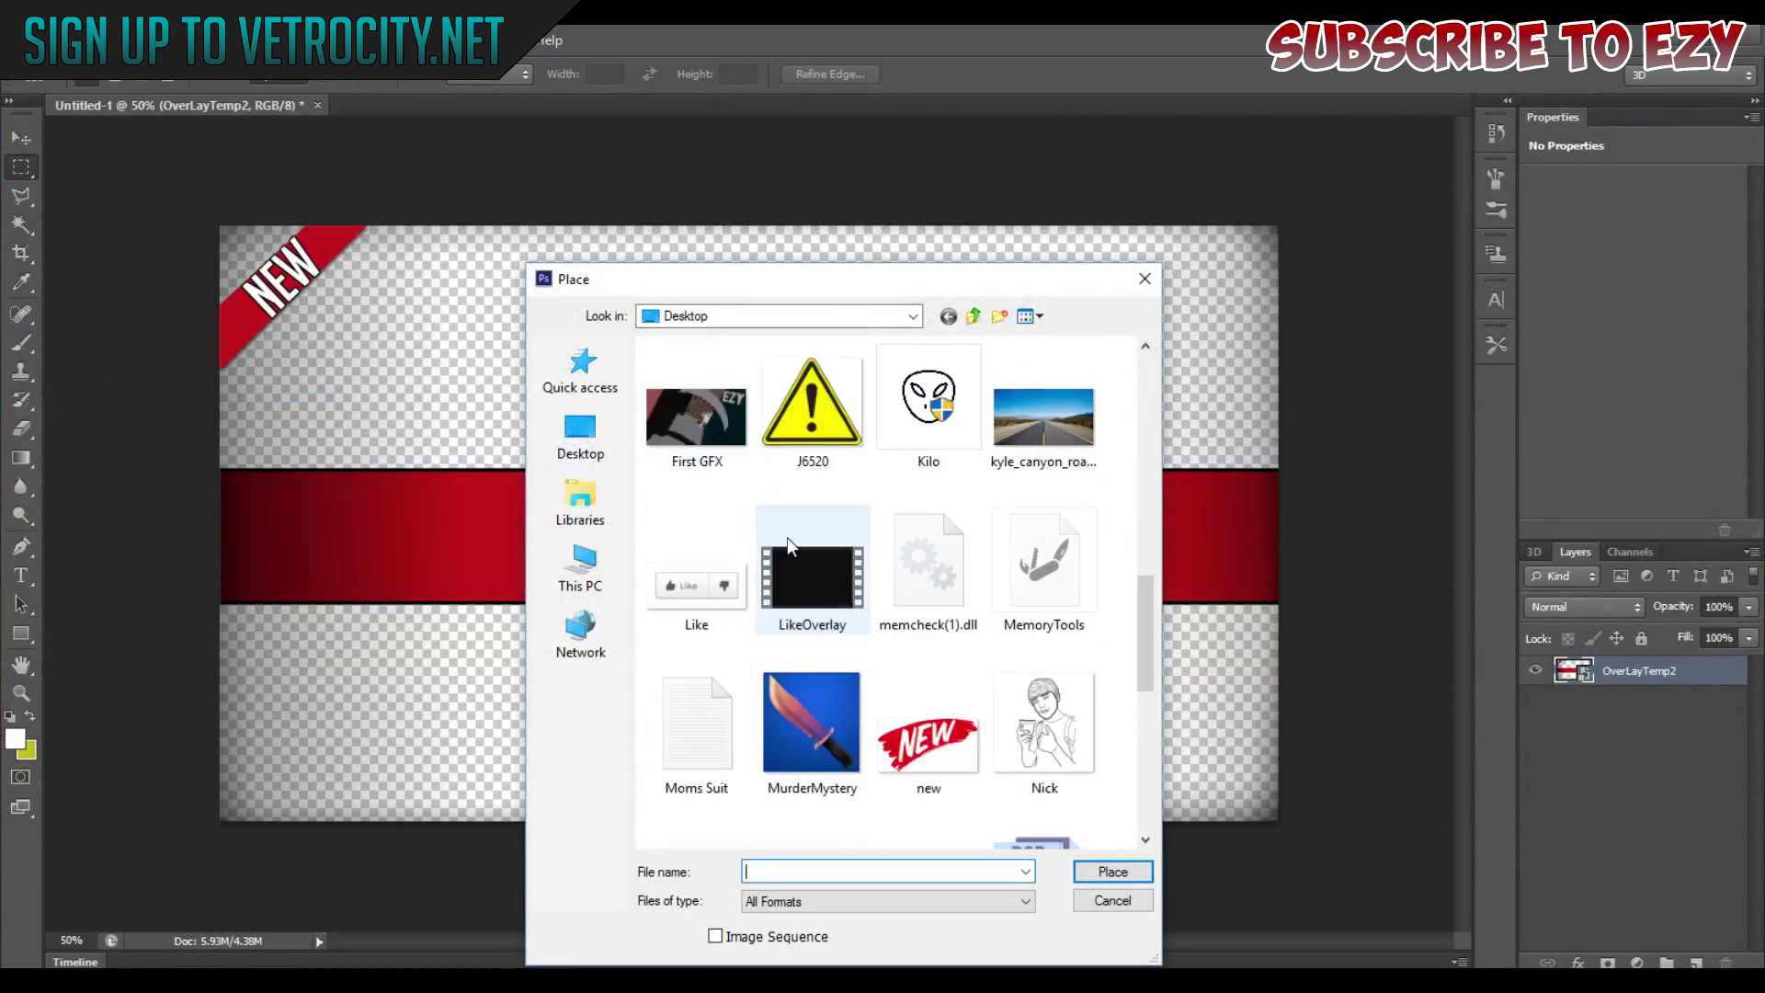
scroll(826, 497, "up", 5)
double_click(811, 579)
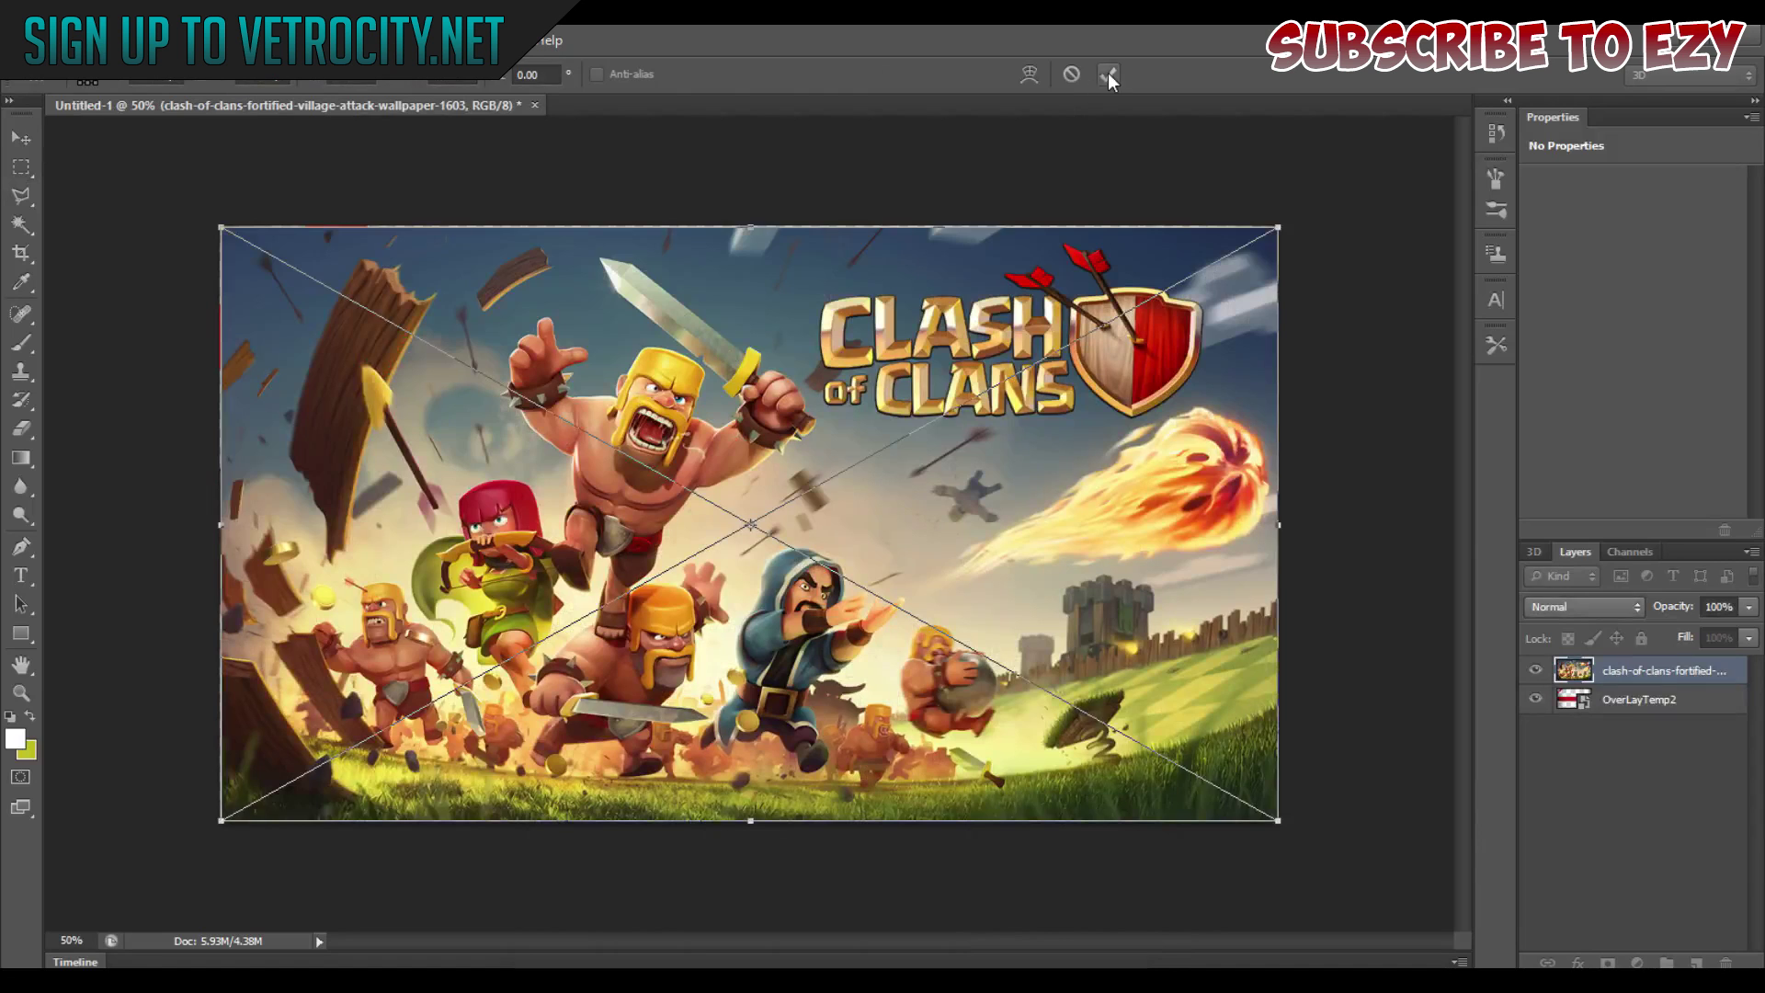
left_click(1110, 77)
left_click_drag(1618, 670, 1641, 717)
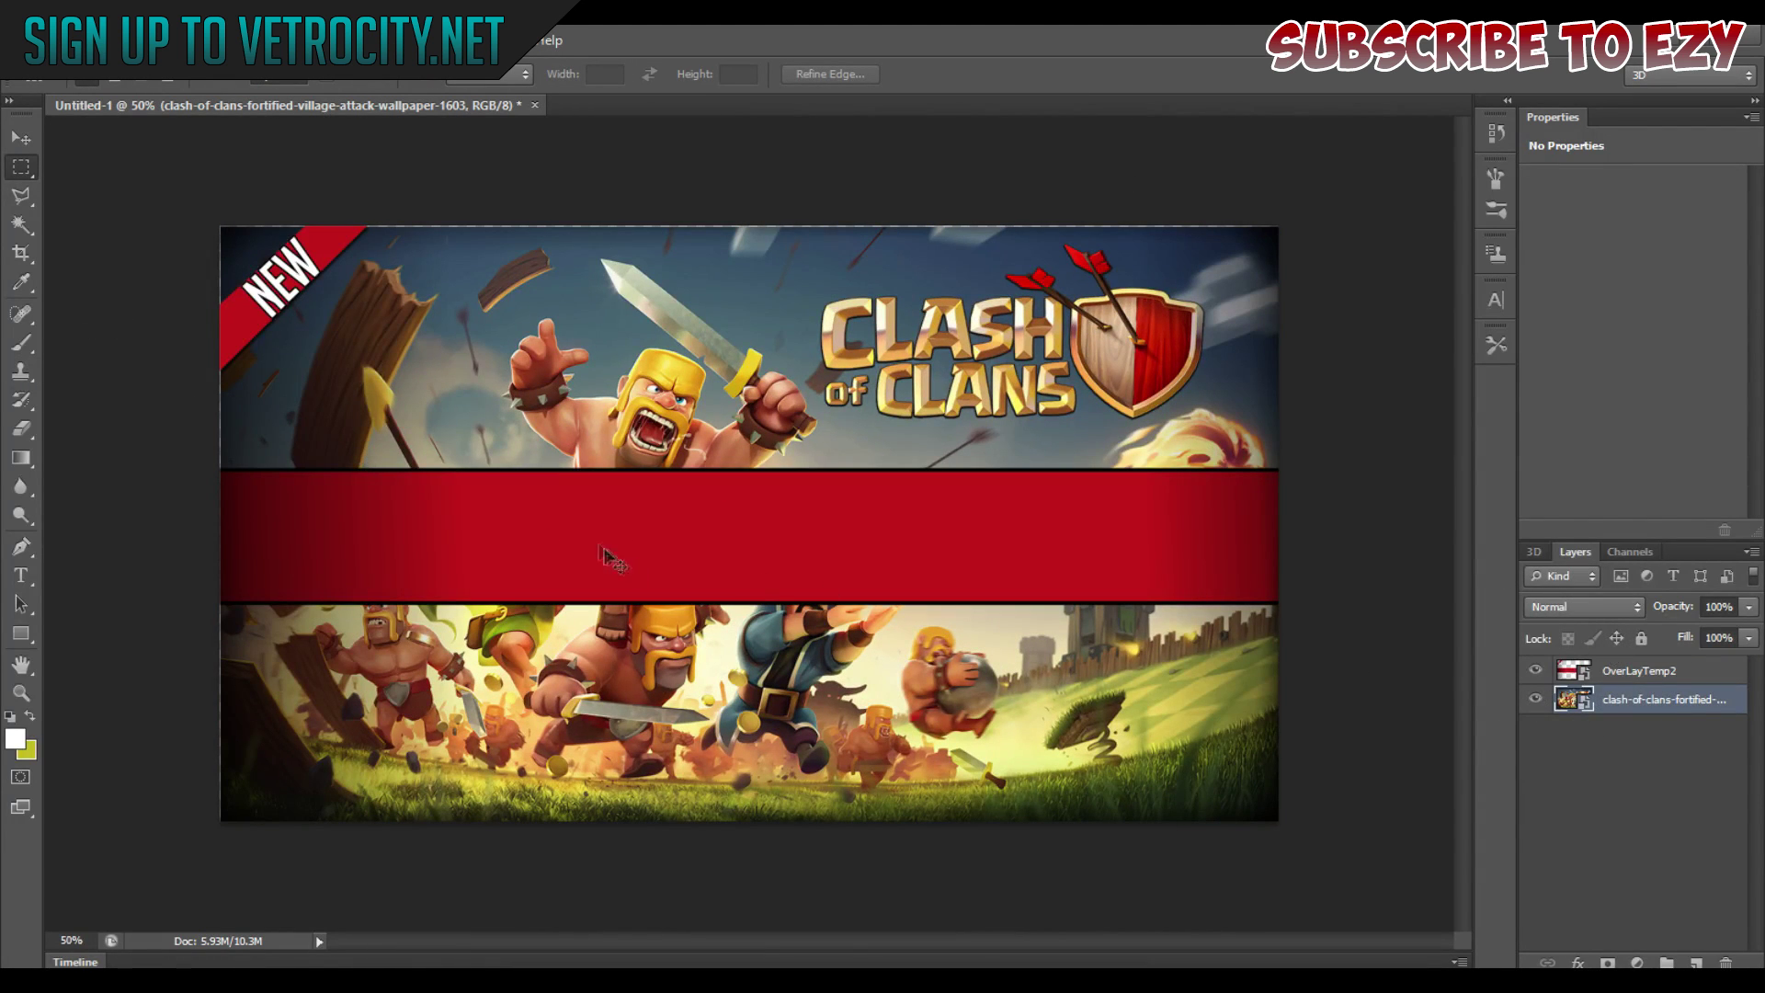
Free-transform the Clash of Clans artwork to fill the canvas and commit.
key("ctrl+t")
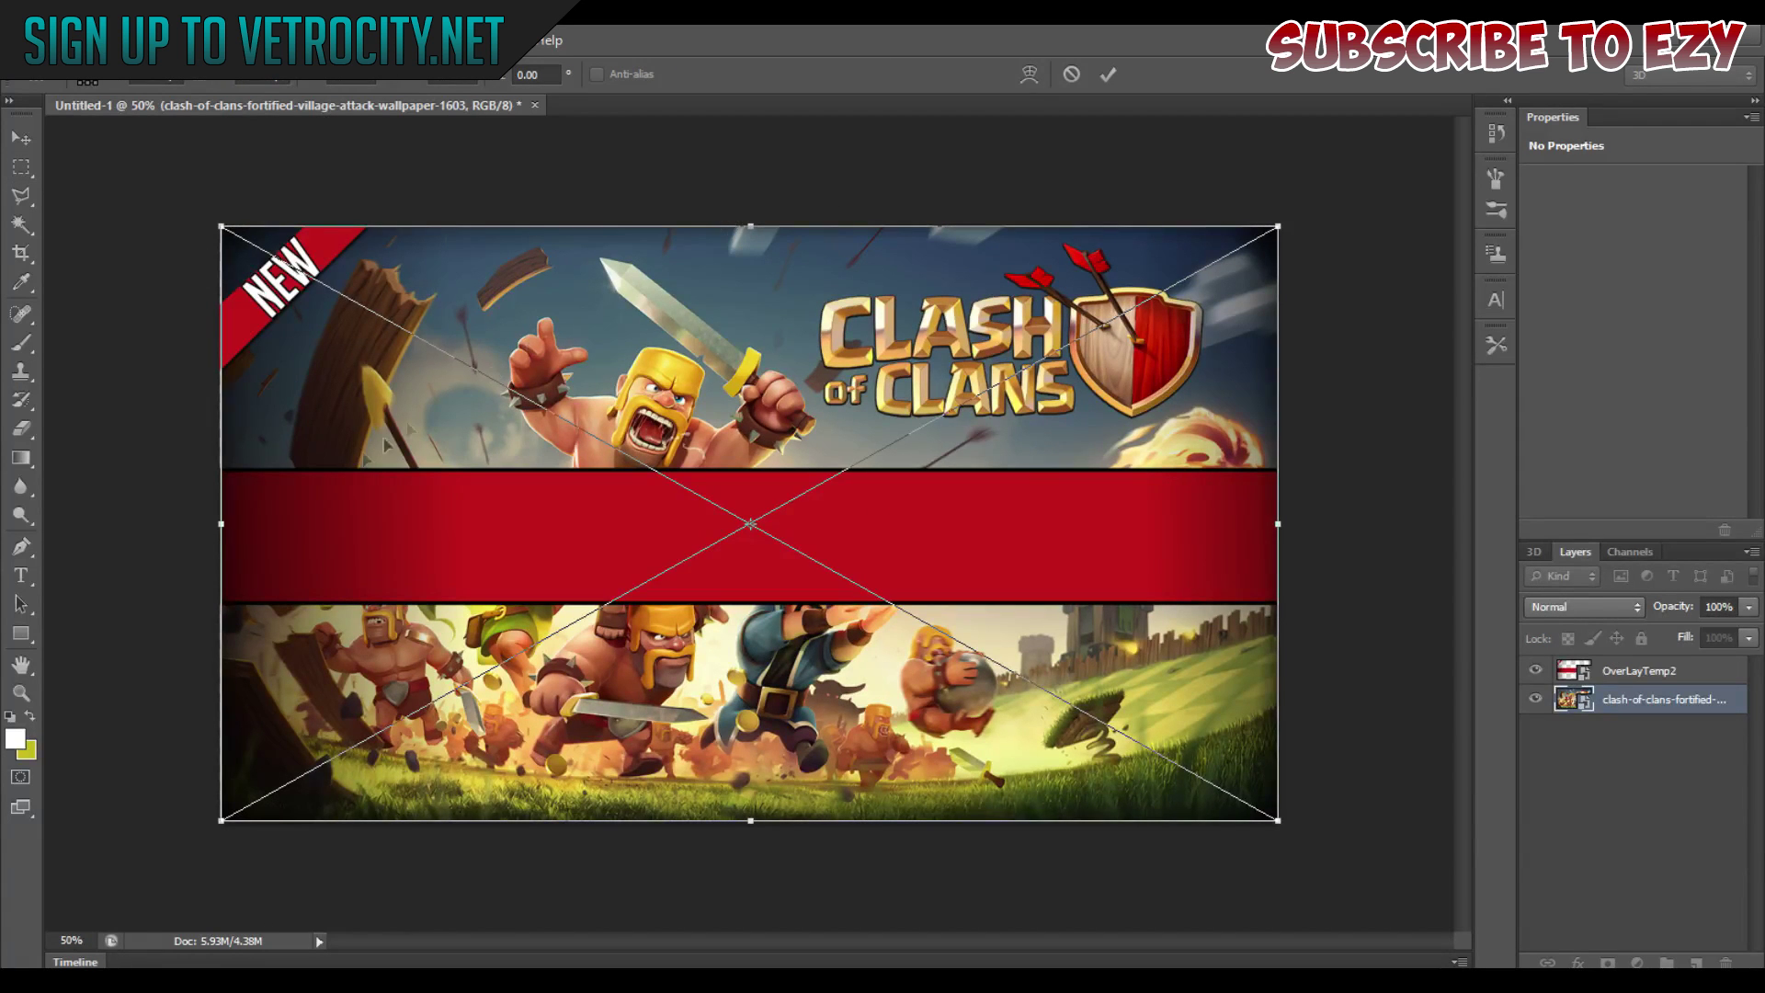
left_click(207, 526)
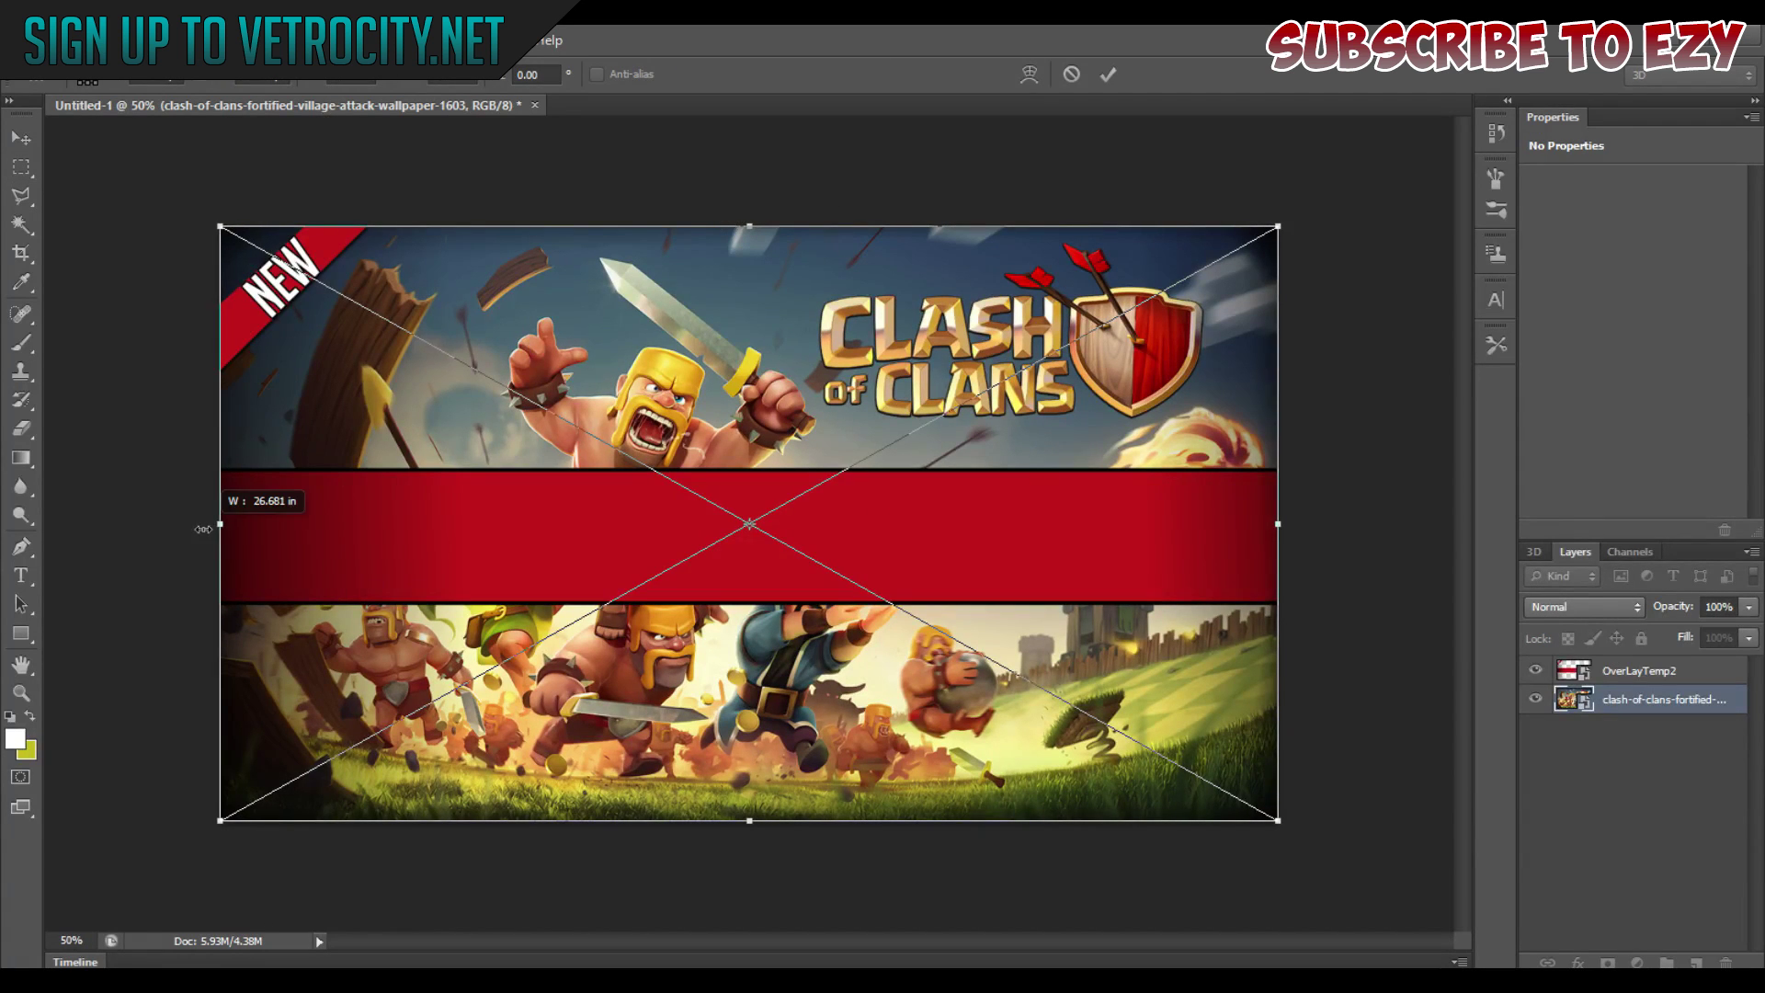
left_click(1108, 73)
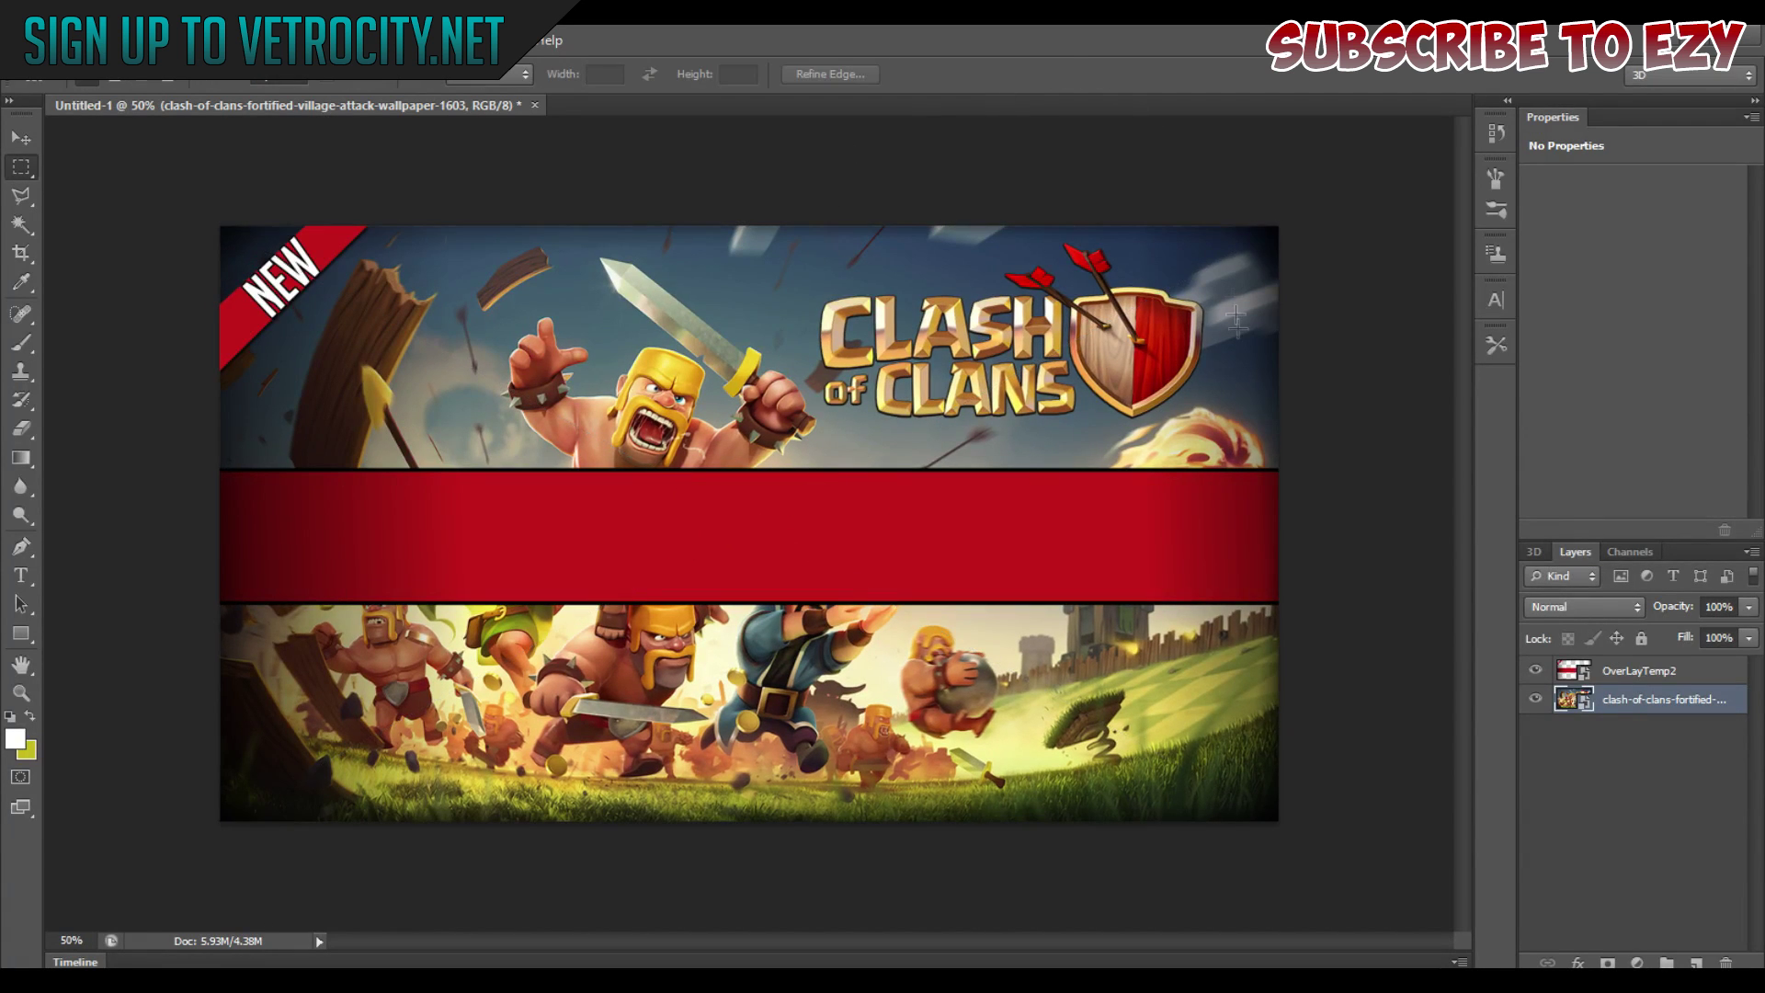
left_click(21, 576)
Type white FARMING TROPHIES on the red band, move its layer above OverLayTemp2, and centre it.
left_click_drag(467, 486, 1131, 581)
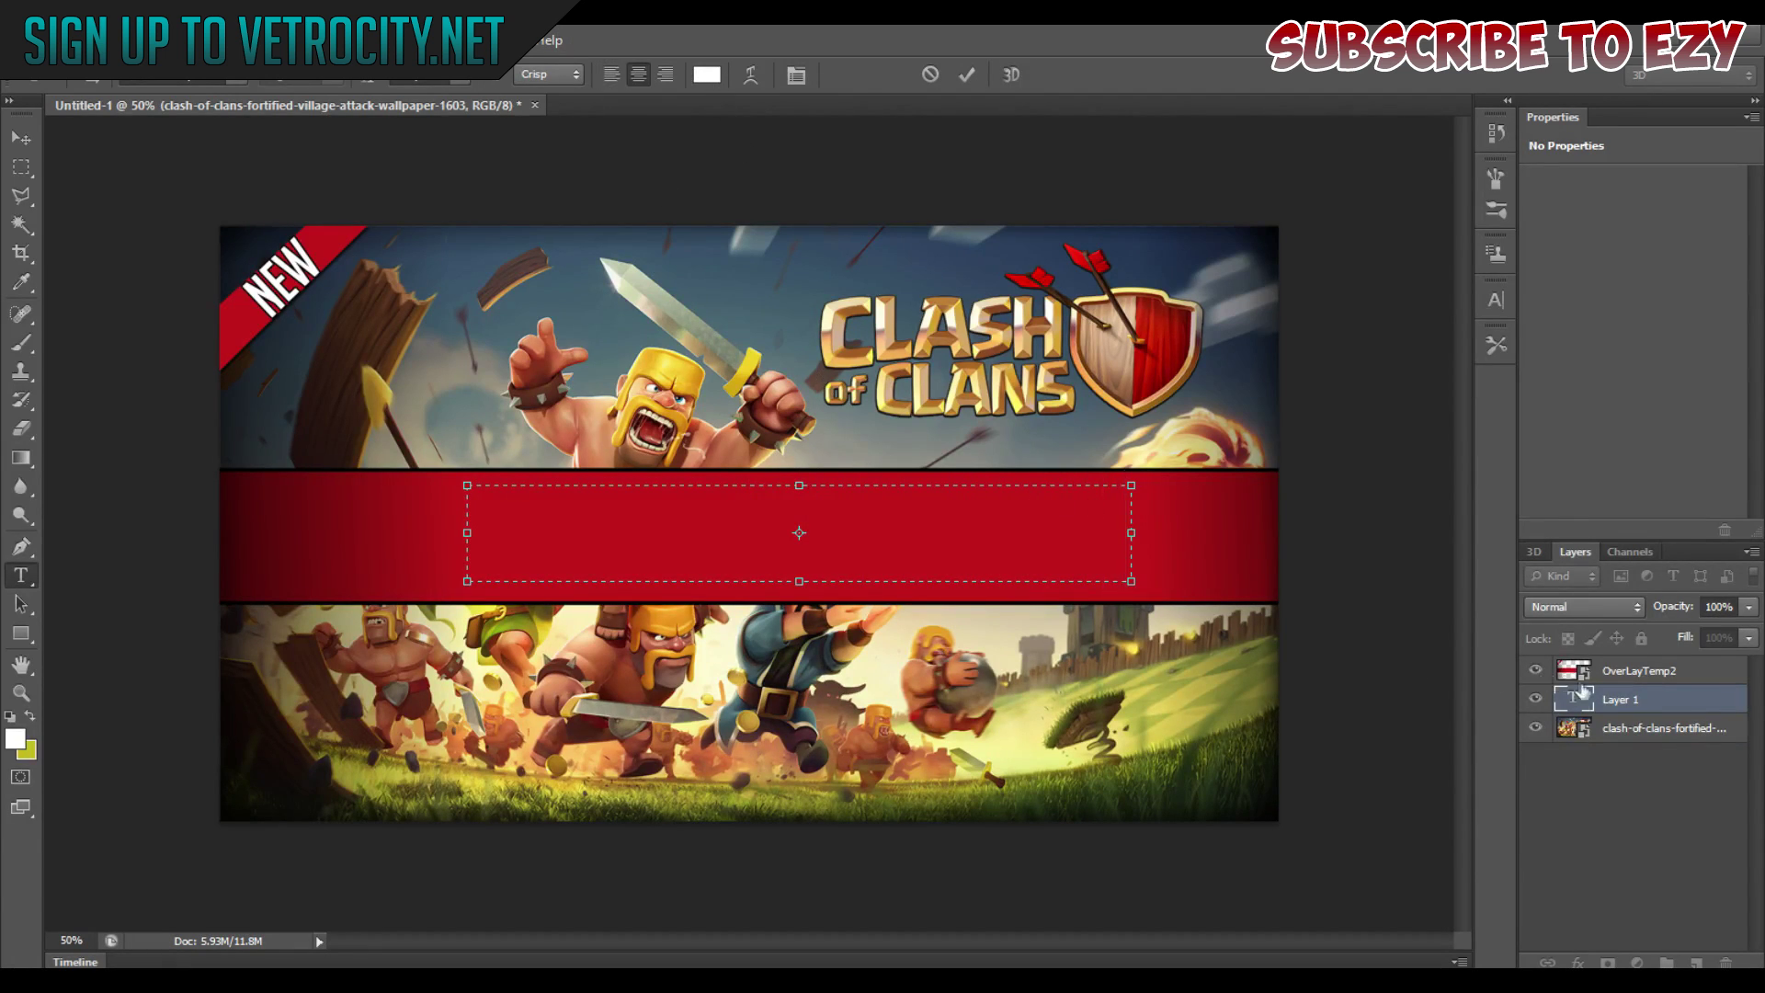
left_click_drag(1582, 701, 1587, 660)
left_click(842, 533)
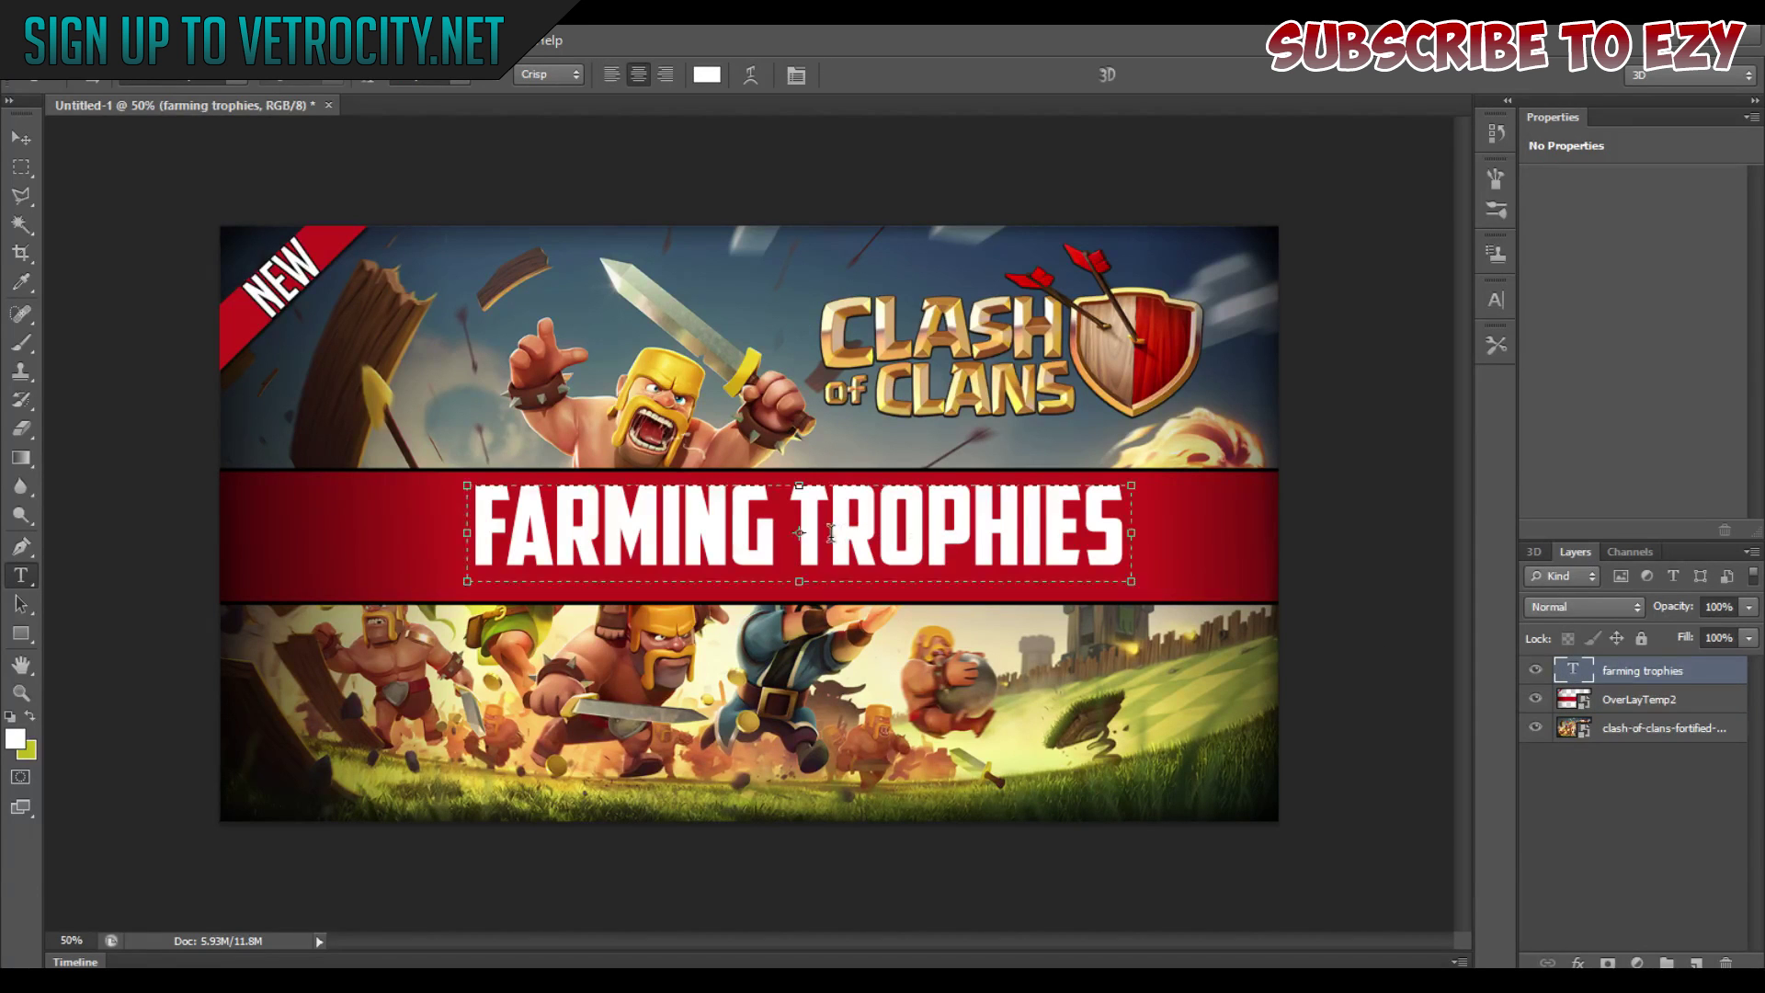
left_click(20, 138)
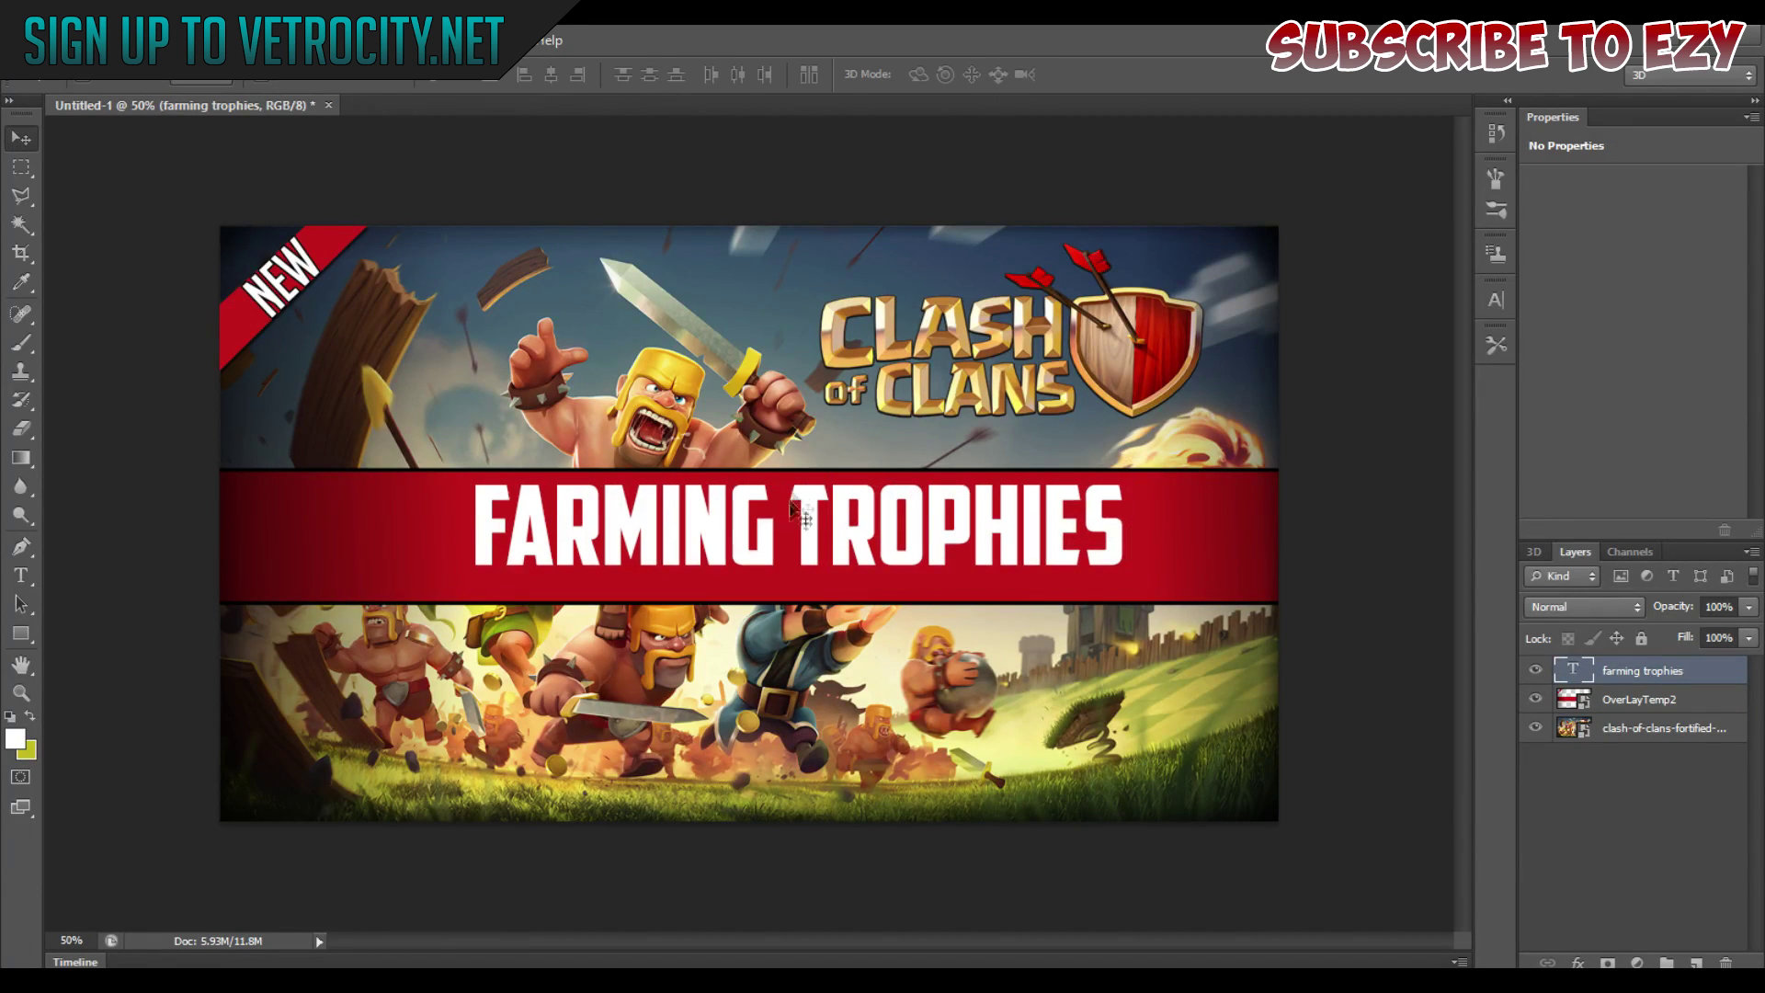
left_click_drag(786, 520, 754, 529)
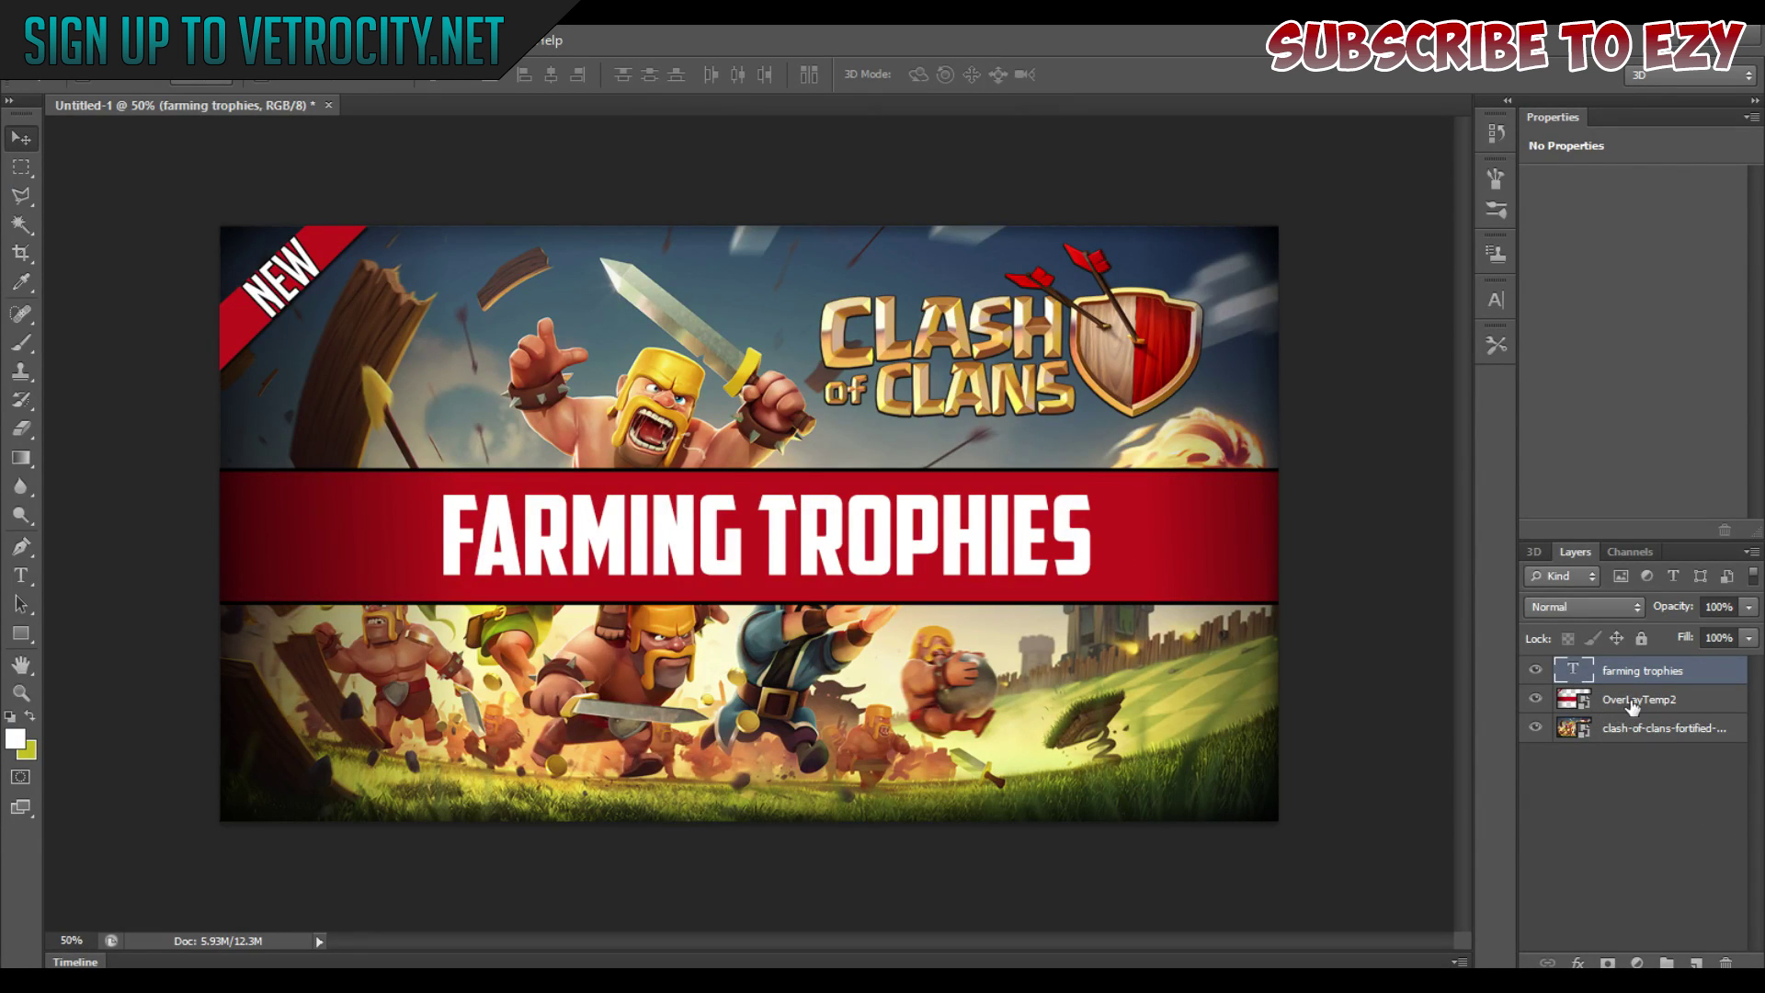
left_click(1632, 704)
left_click(1645, 727)
left_click(1609, 680)
left_click(20, 576)
In Layer Style, give FARMING TROPHIES a 3 px black stroke, drop shadow and gradient overlay.
right_click(1583, 680)
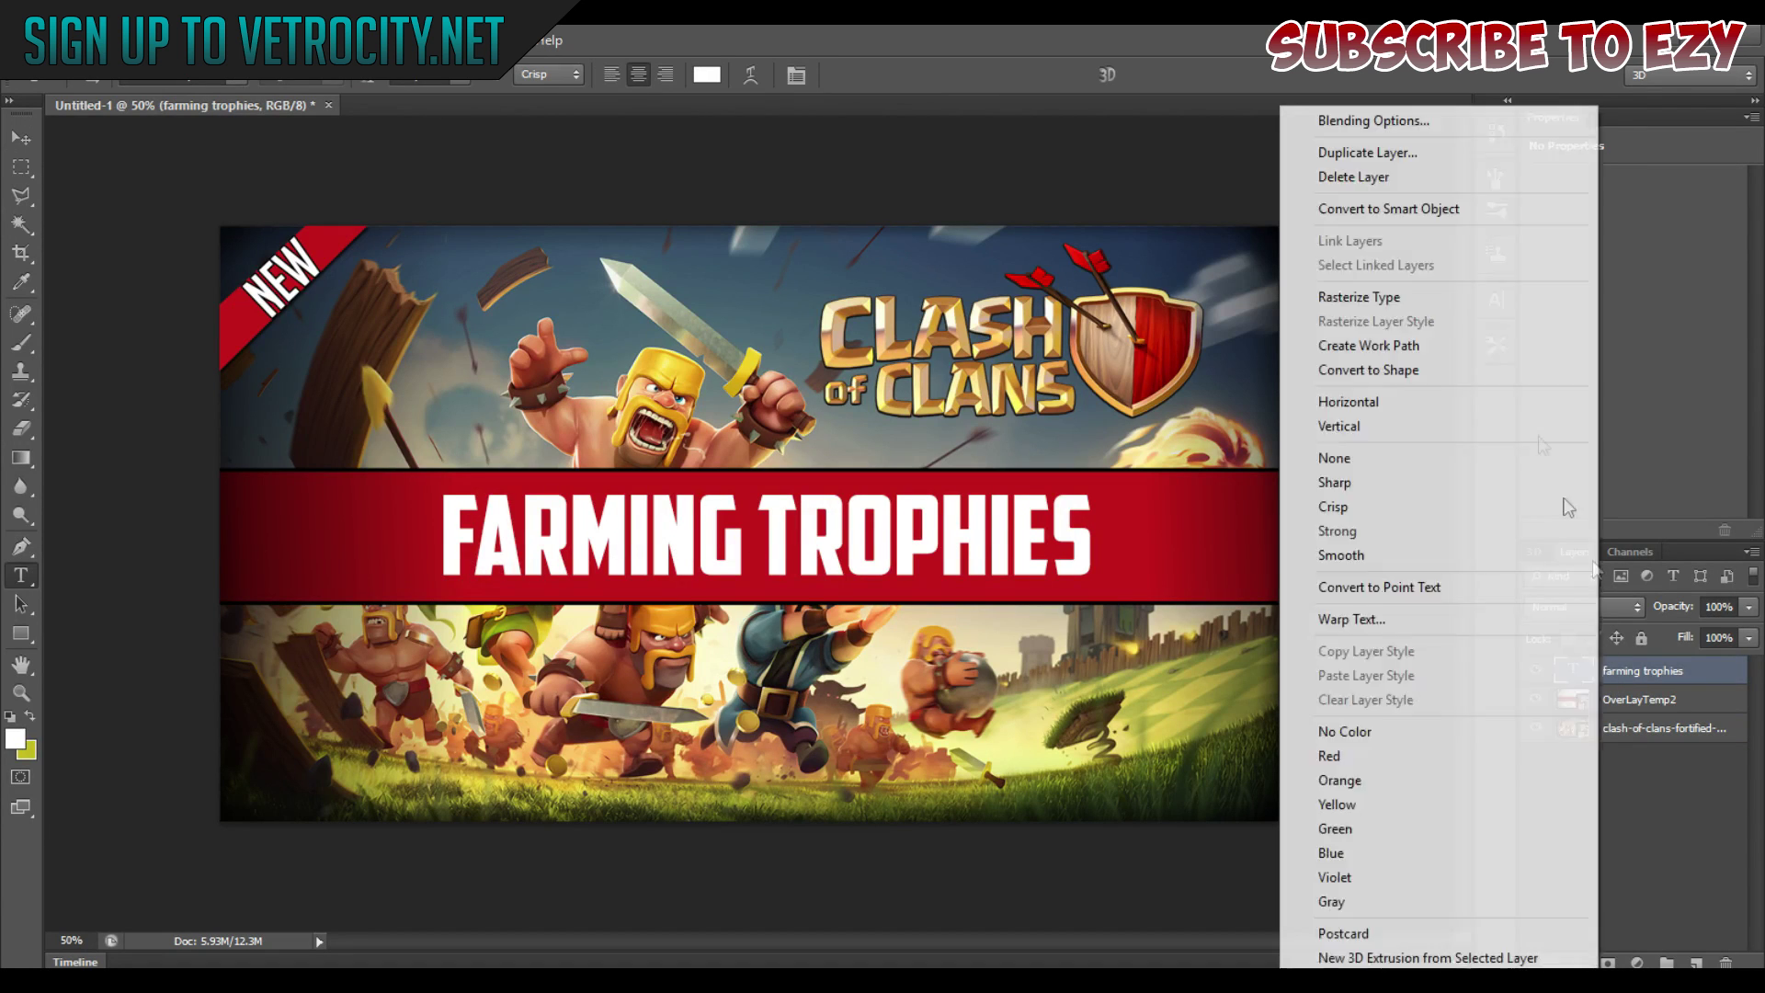
left_click(1353, 122)
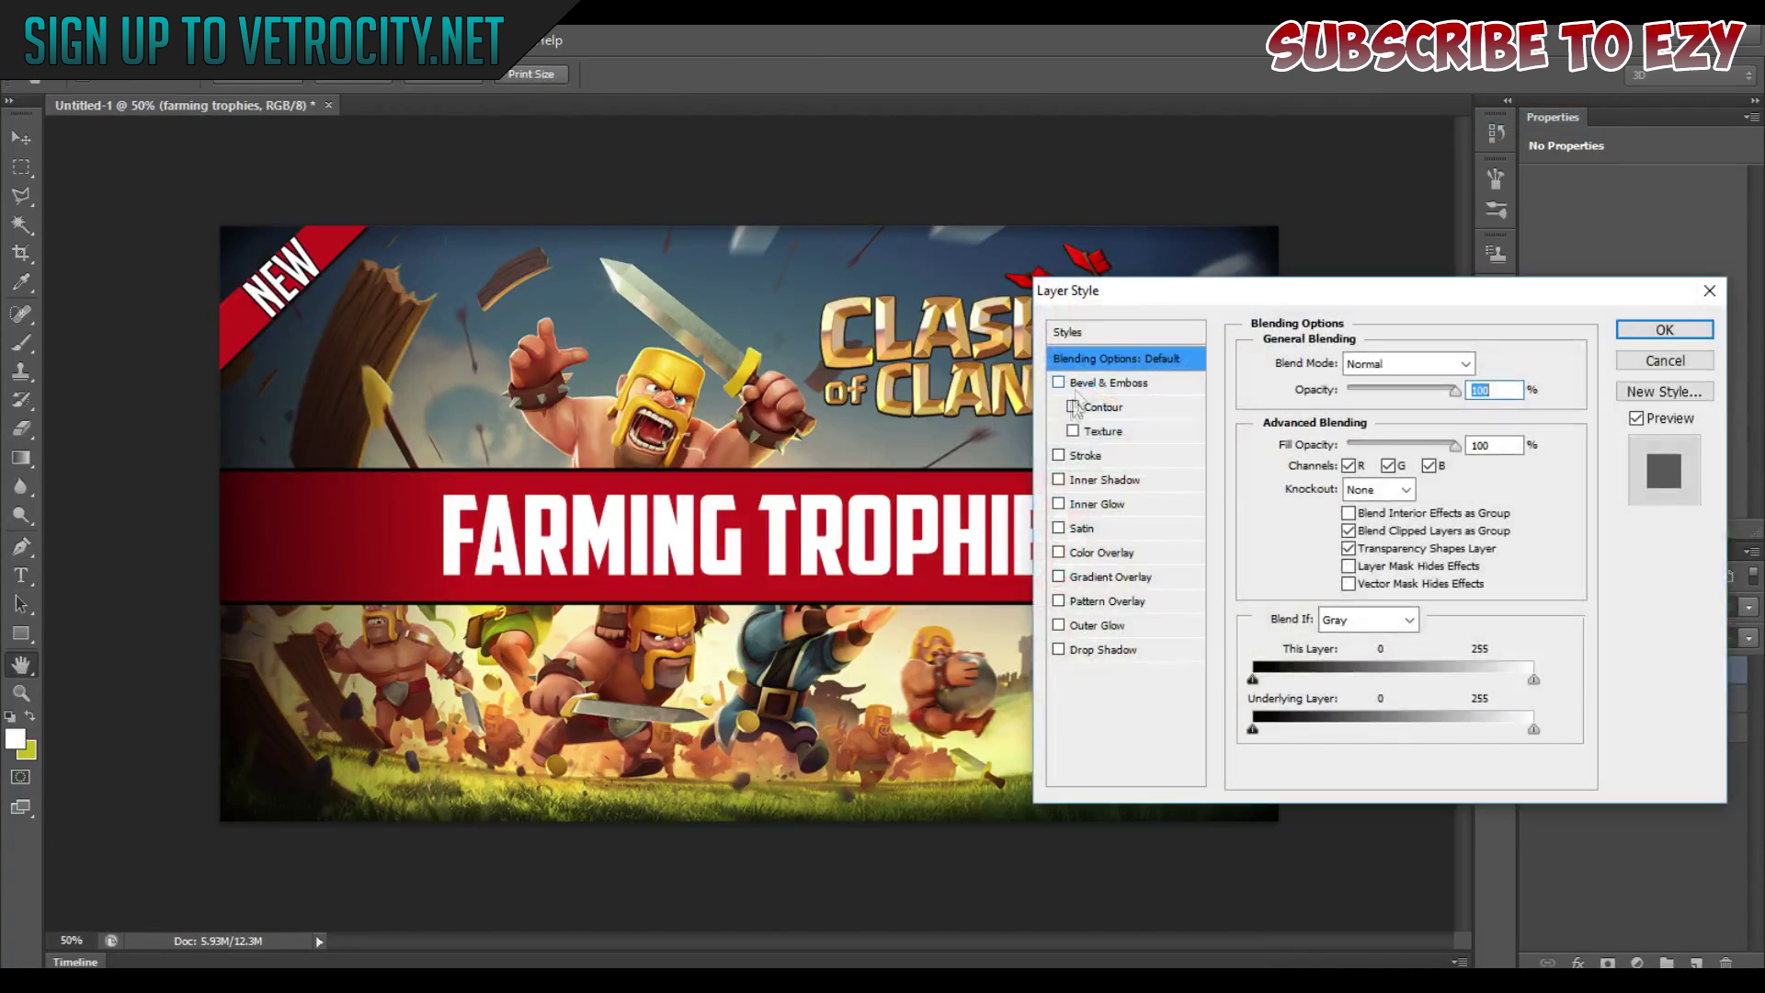
left_click_drag(1145, 296, 1194, 205)
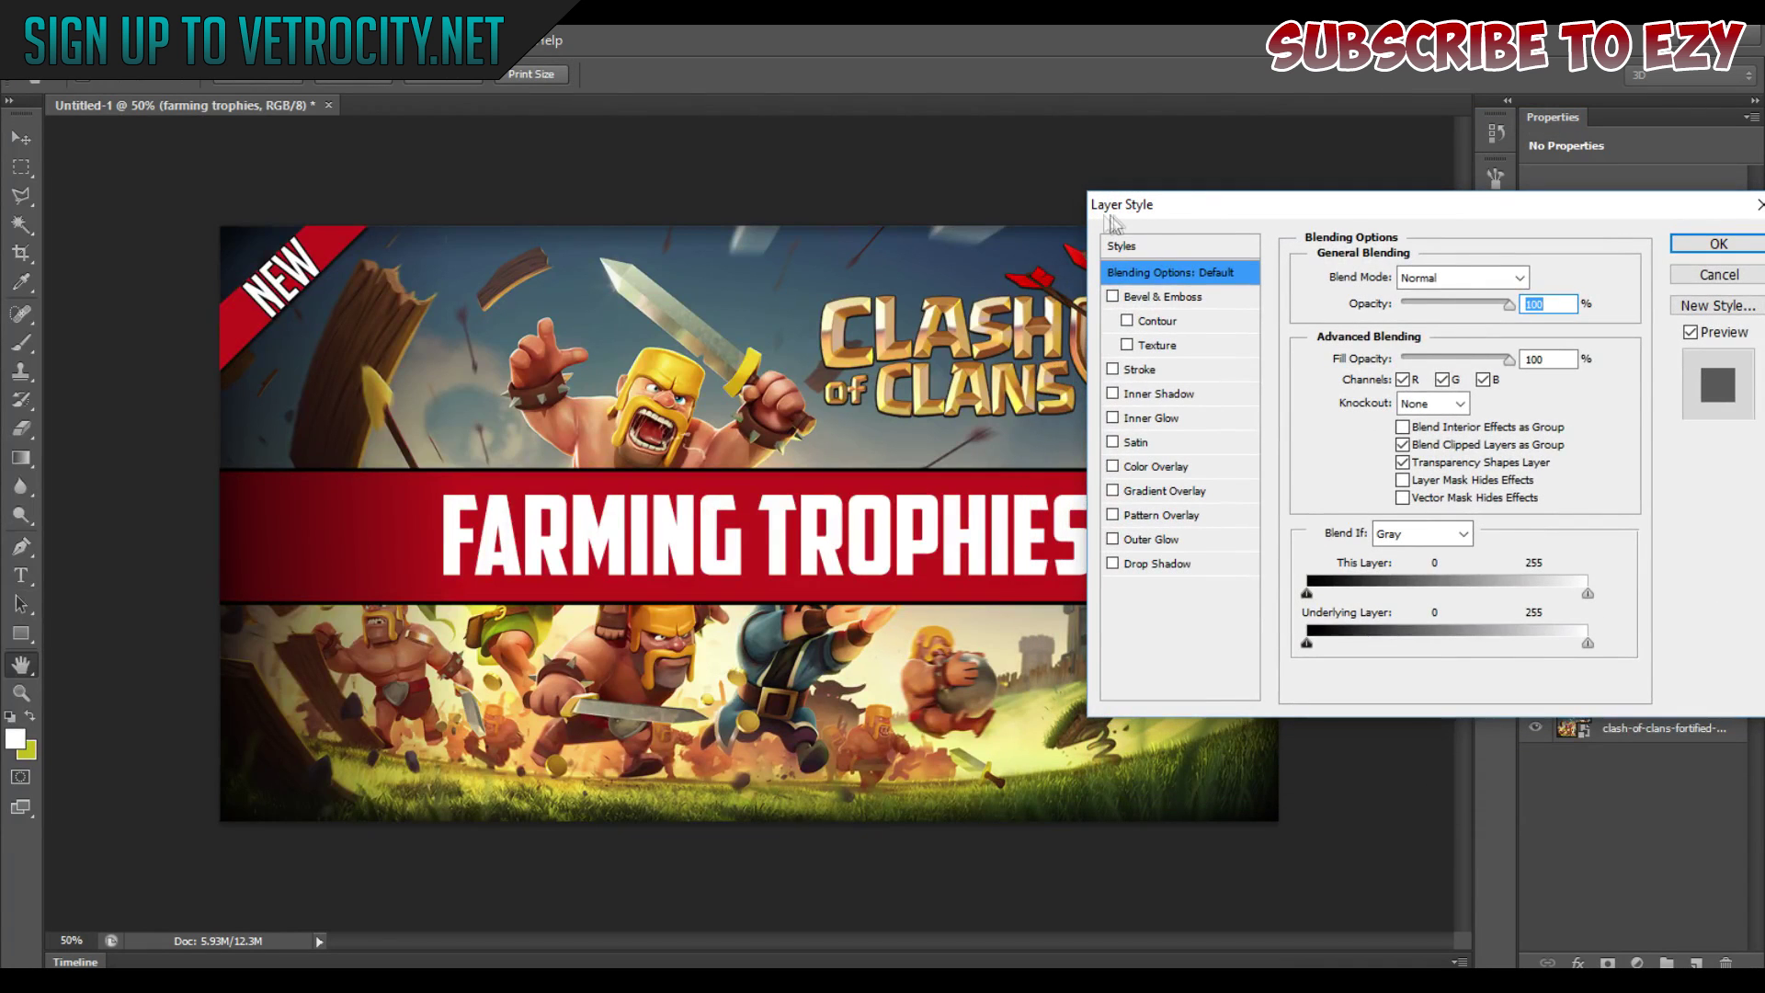
left_click(1112, 369)
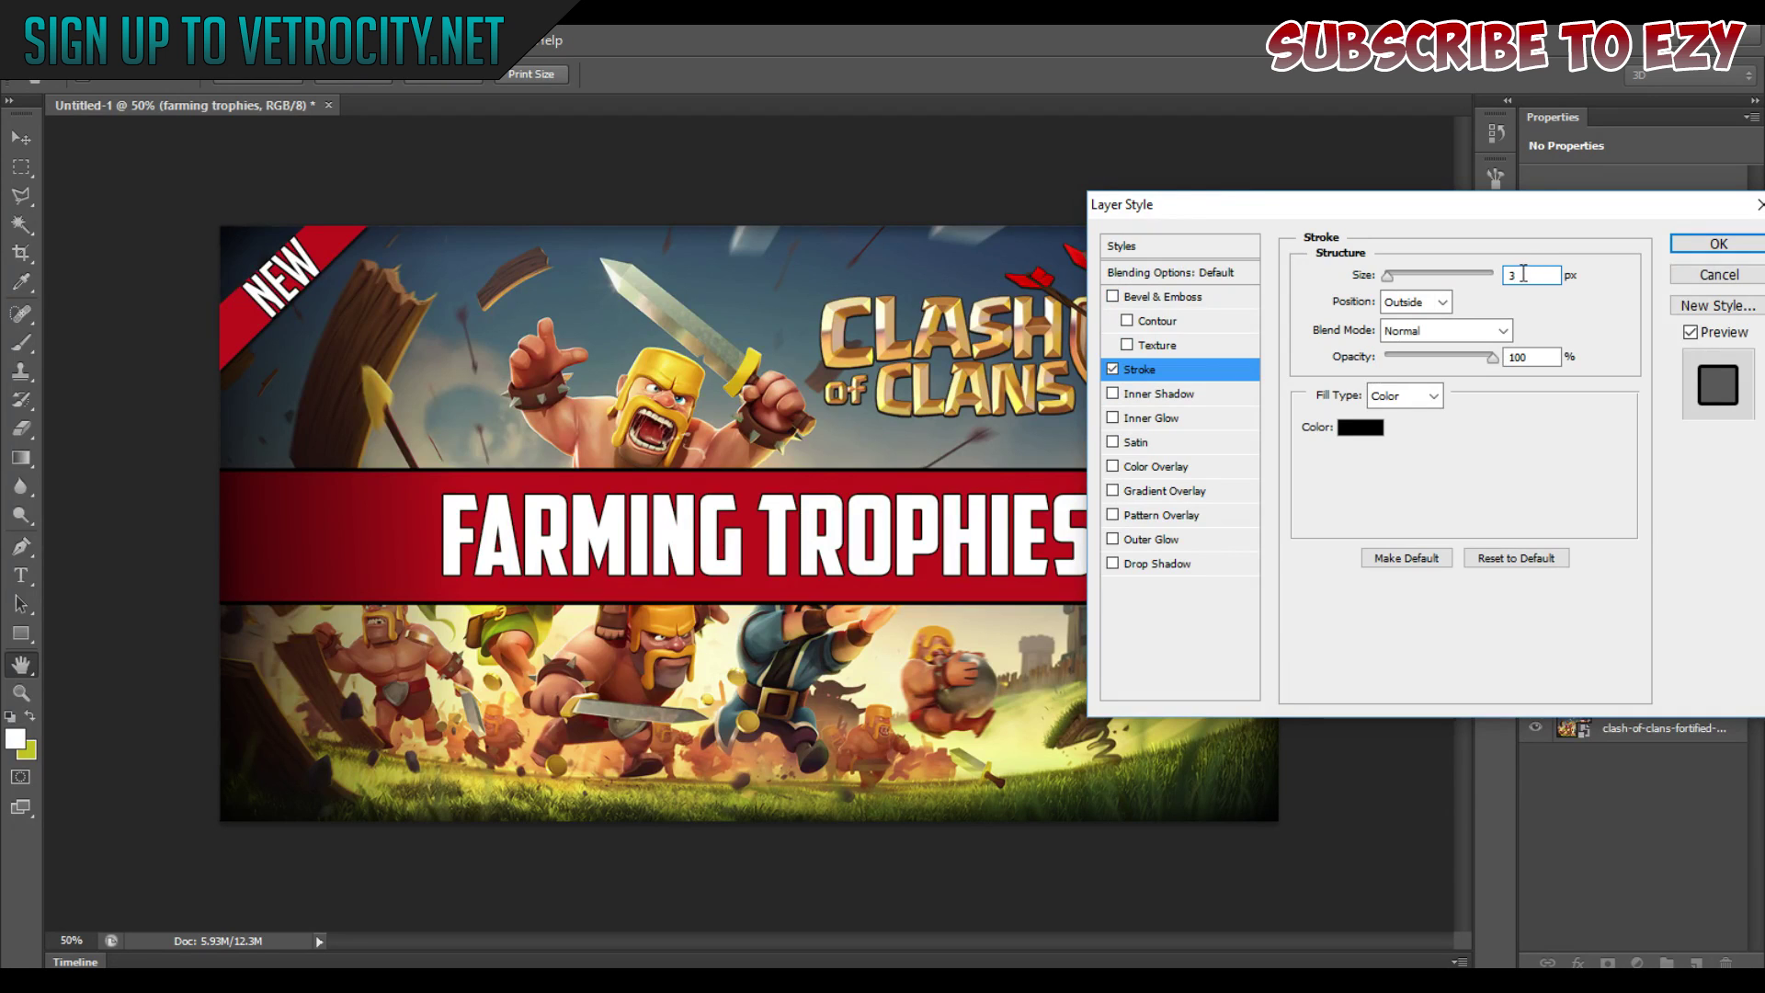
type("1")
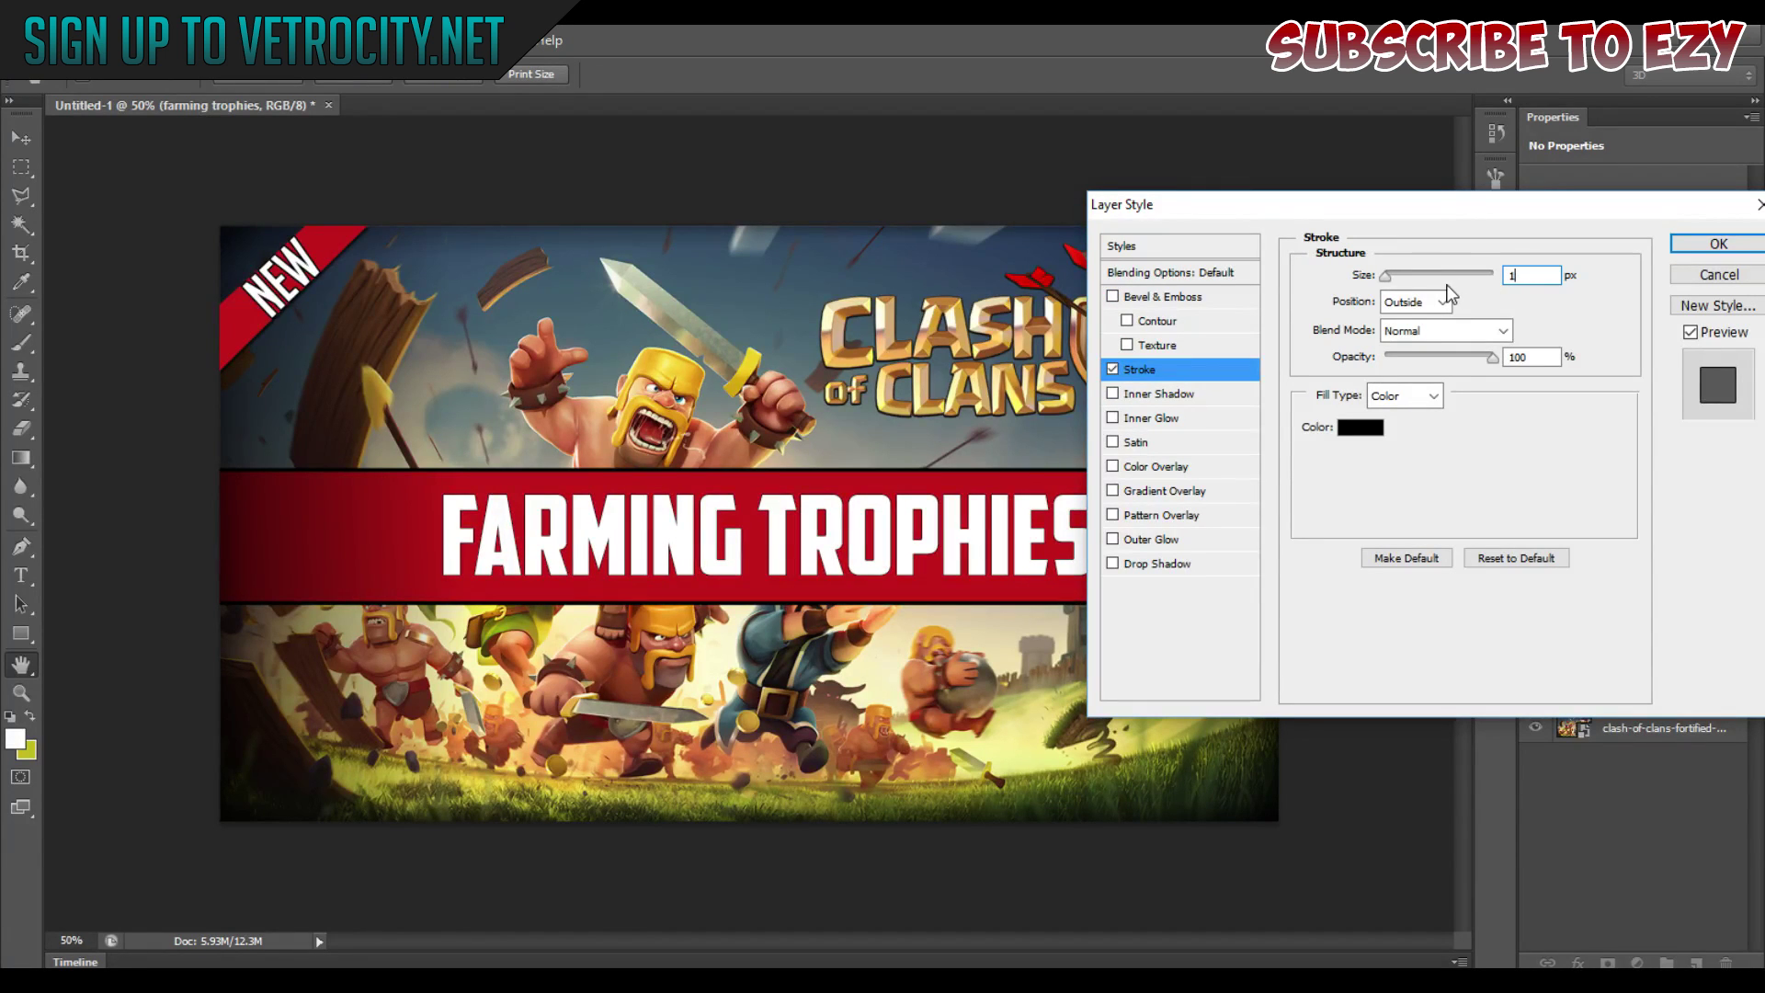
type("3")
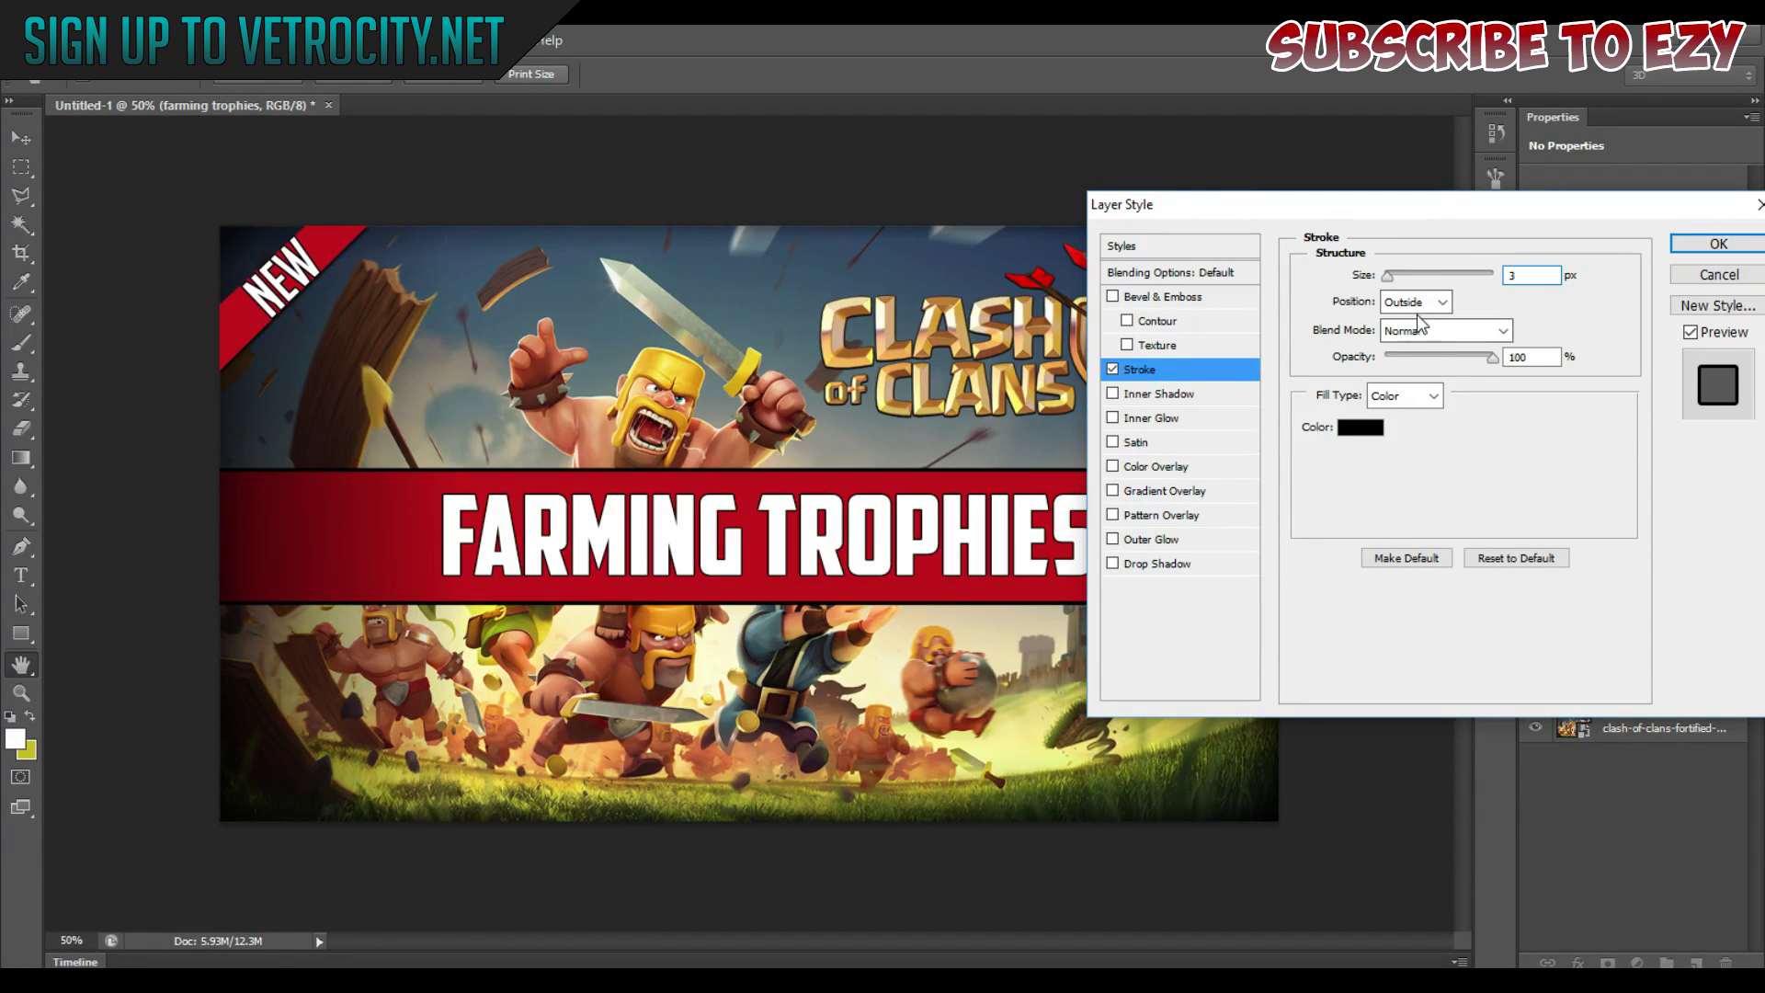
left_click(1353, 429)
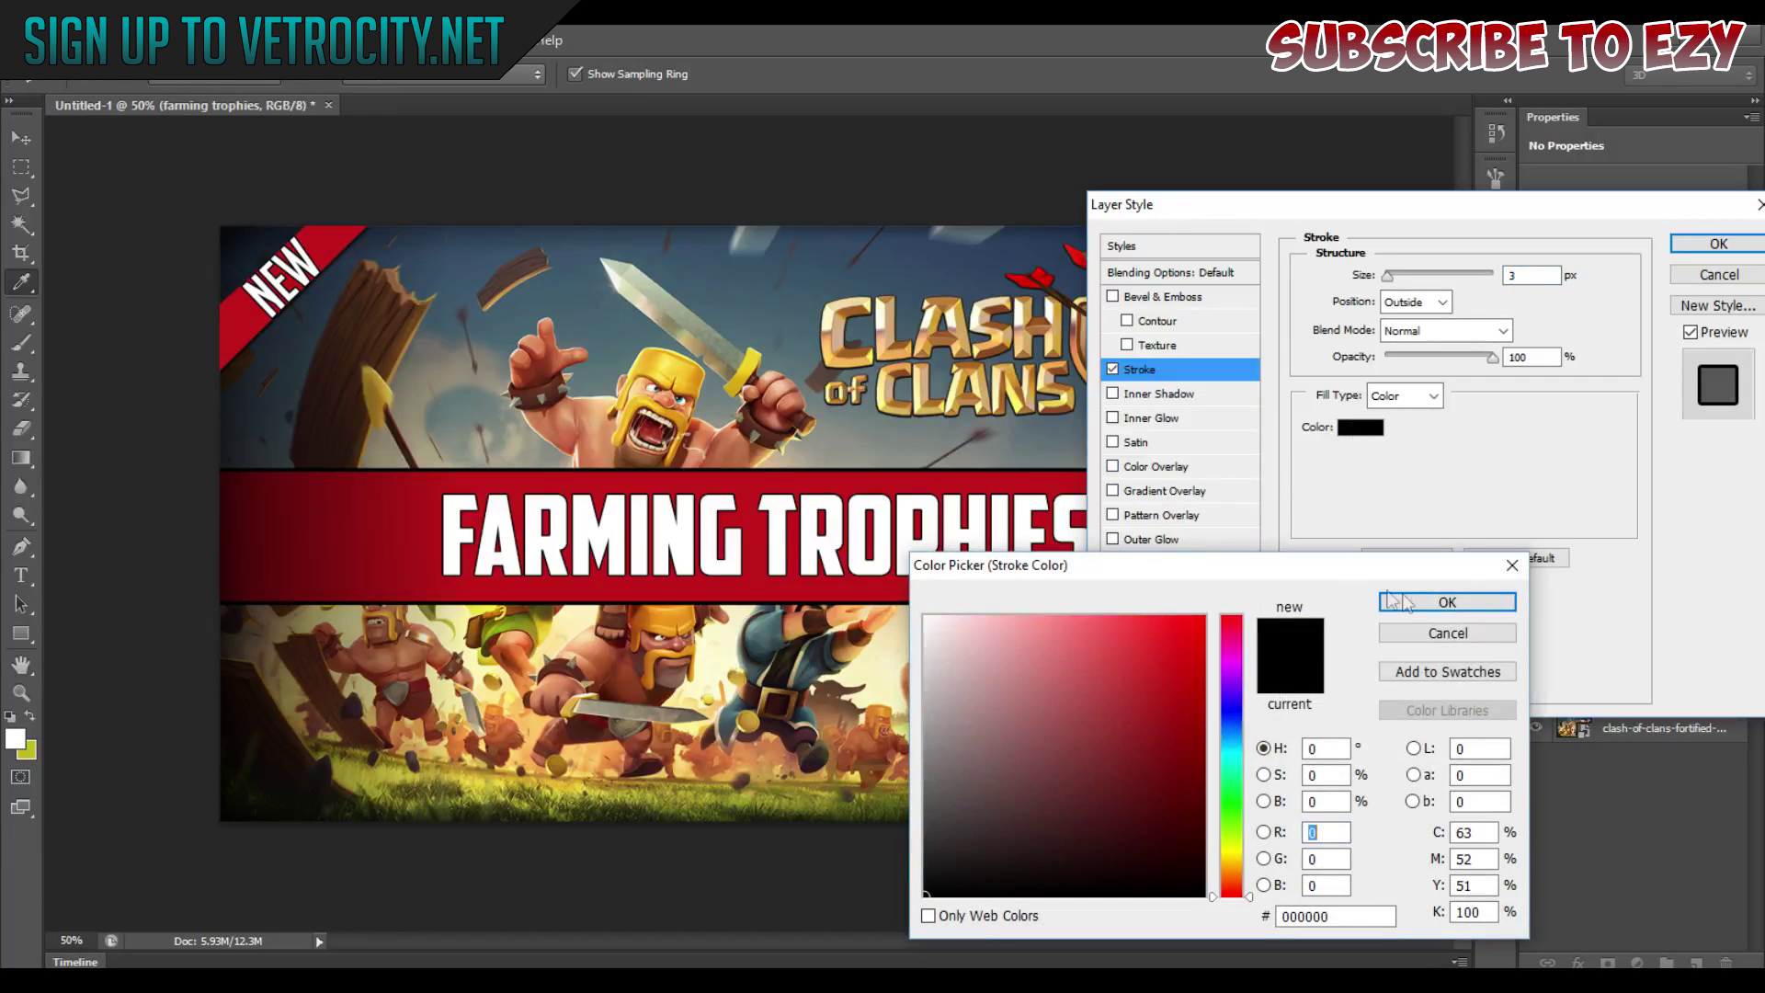
left_click(1446, 599)
left_click(1113, 563)
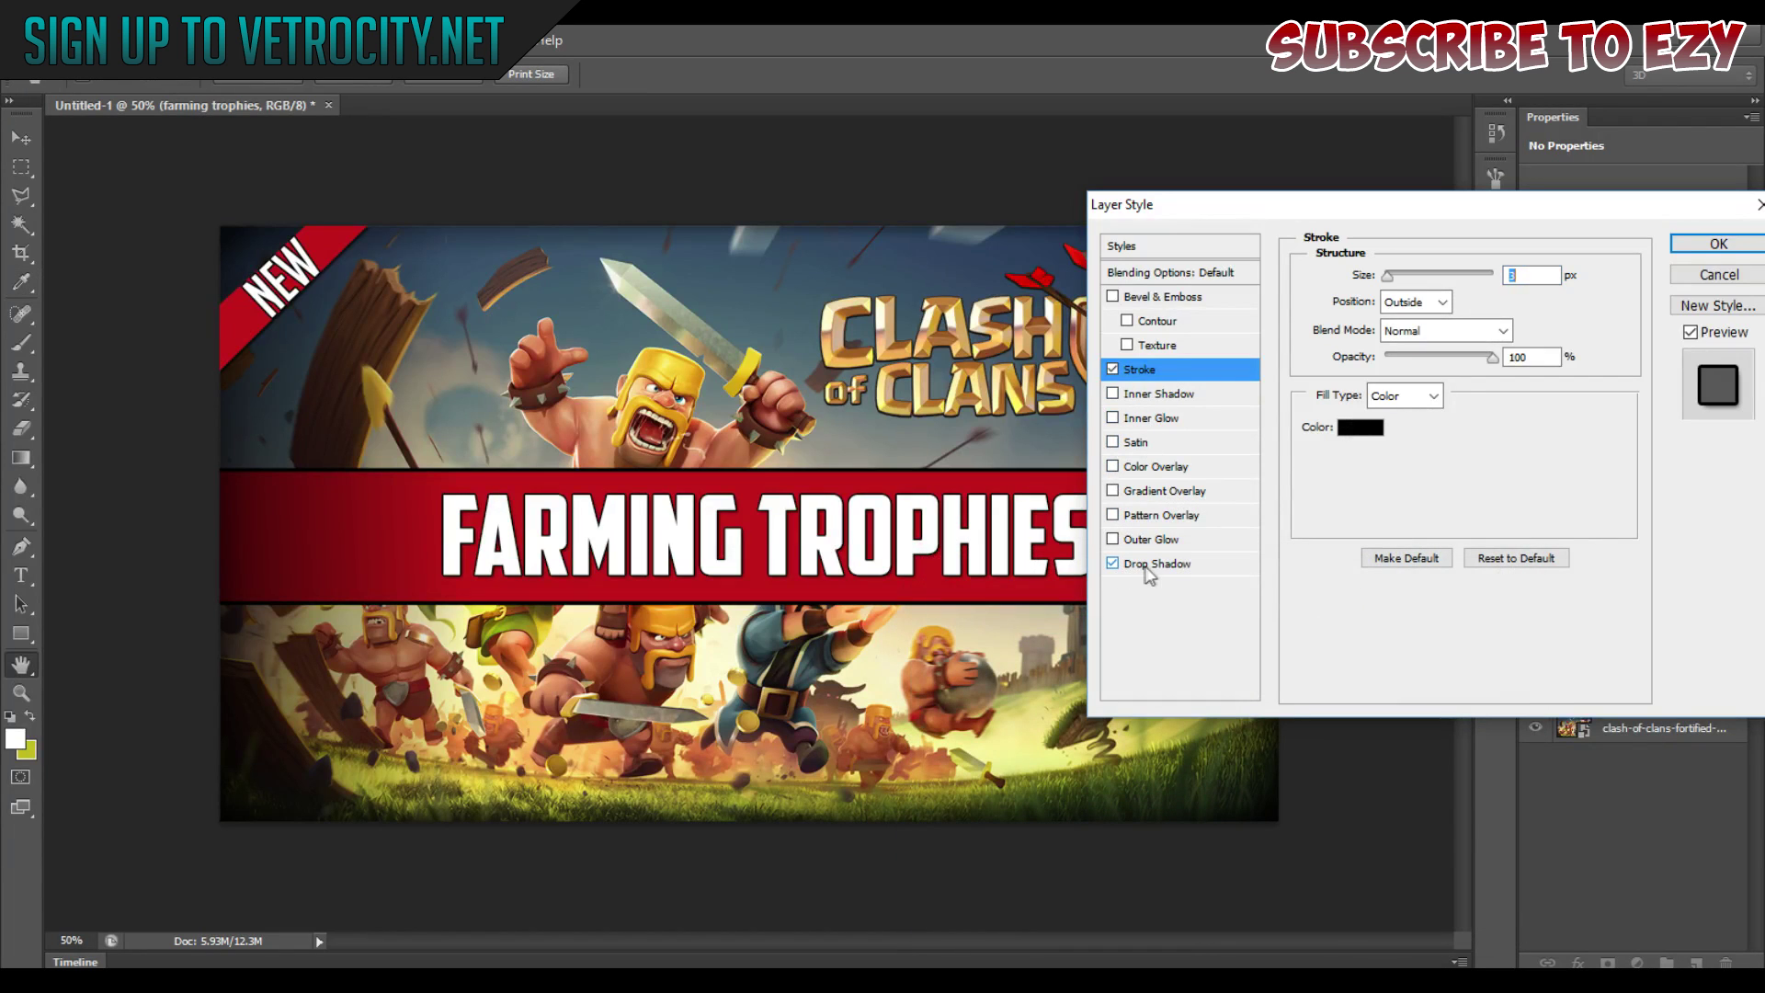
left_click(1144, 491)
Build a brown-to-tan gradient for the heading using colours sampled from the CLASH logo.
left_click(1431, 342)
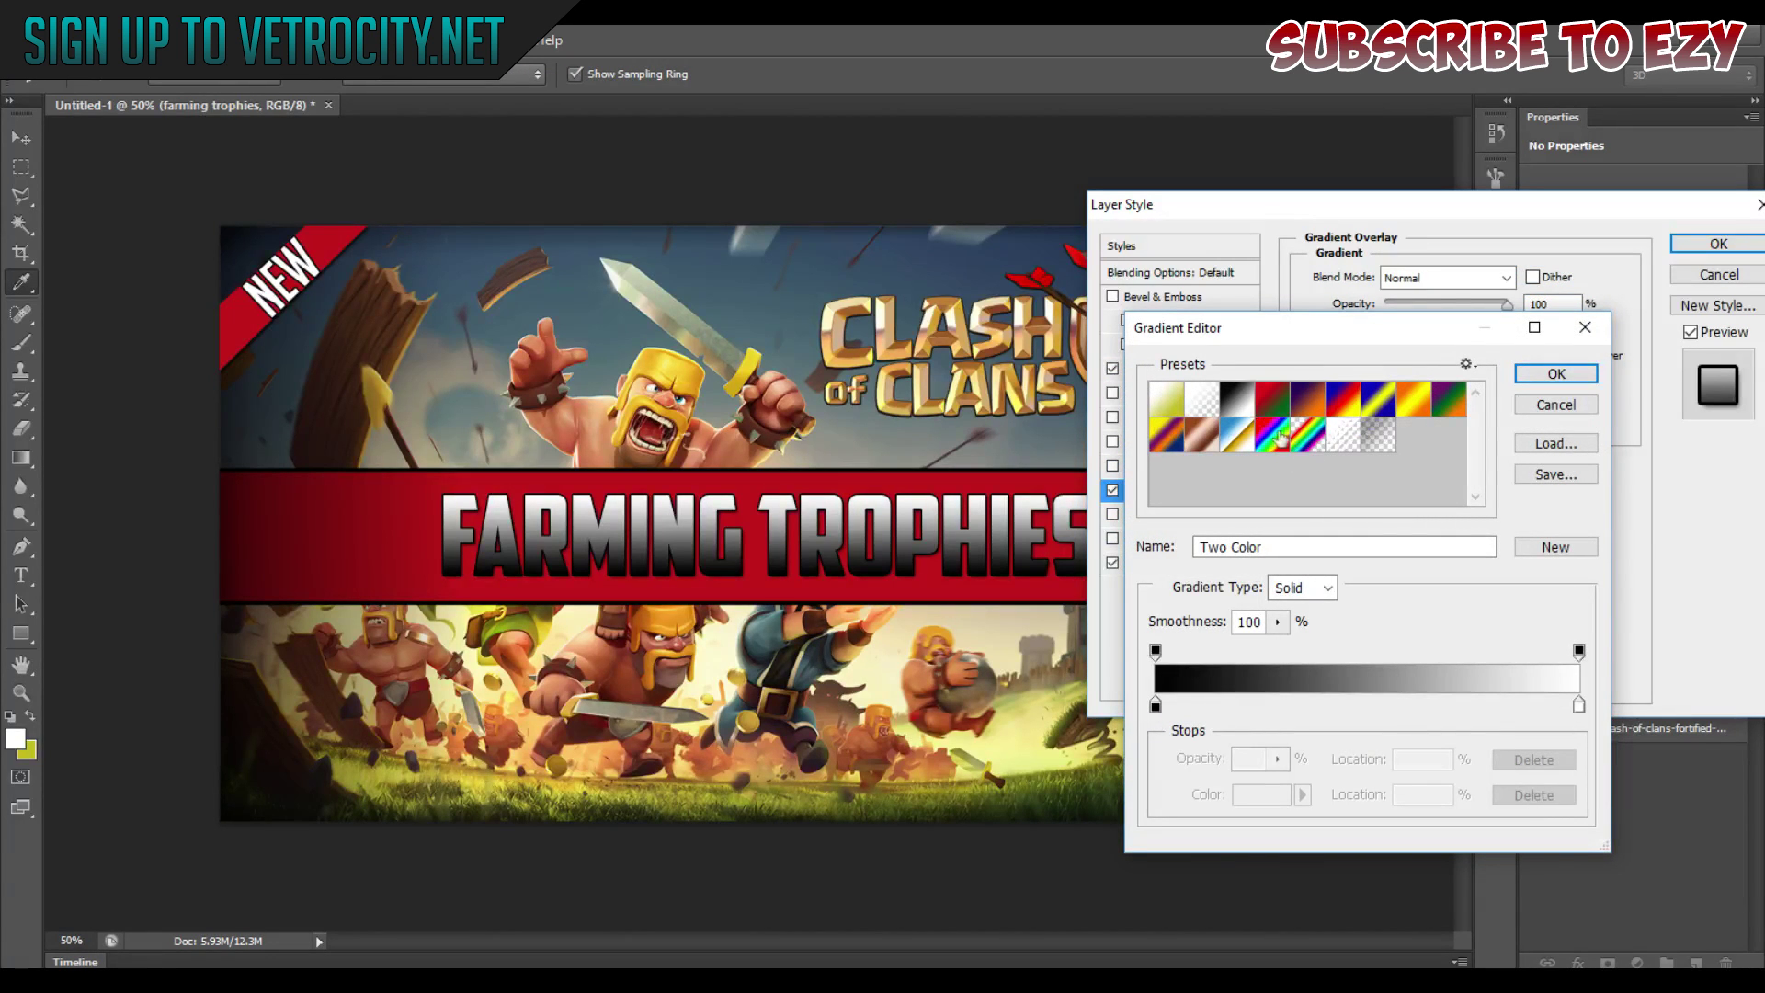
left_click(1267, 446)
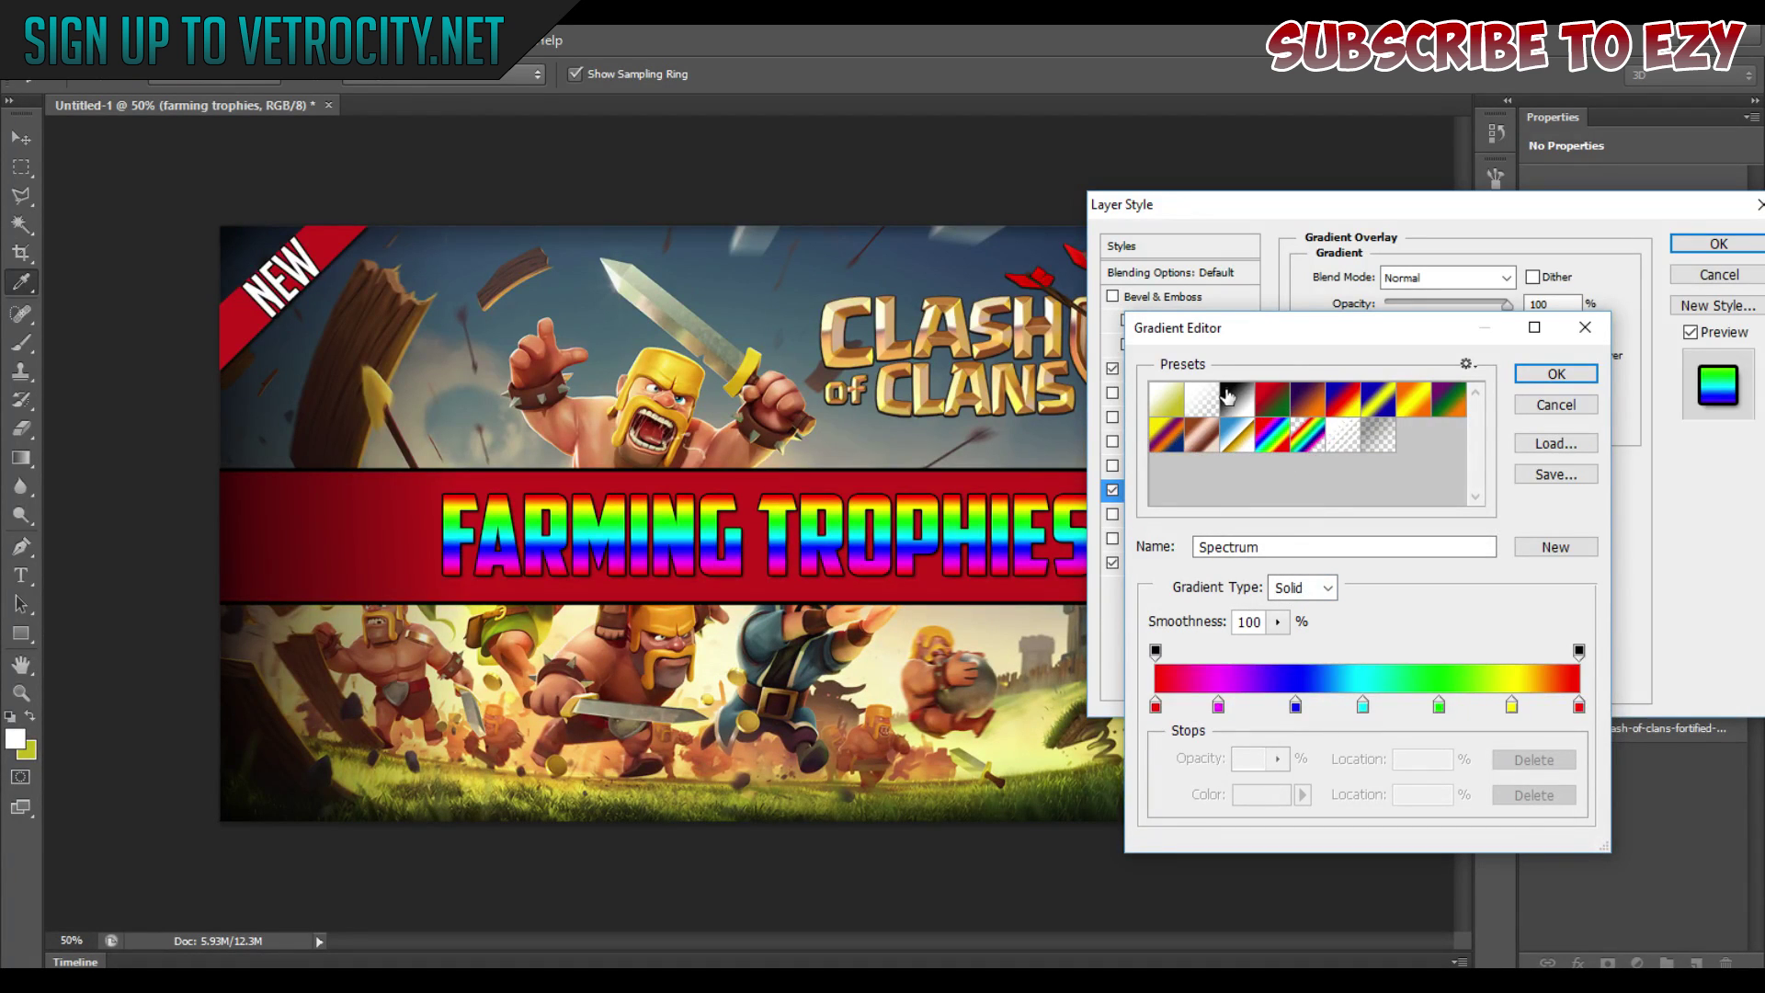
left_click(1228, 397)
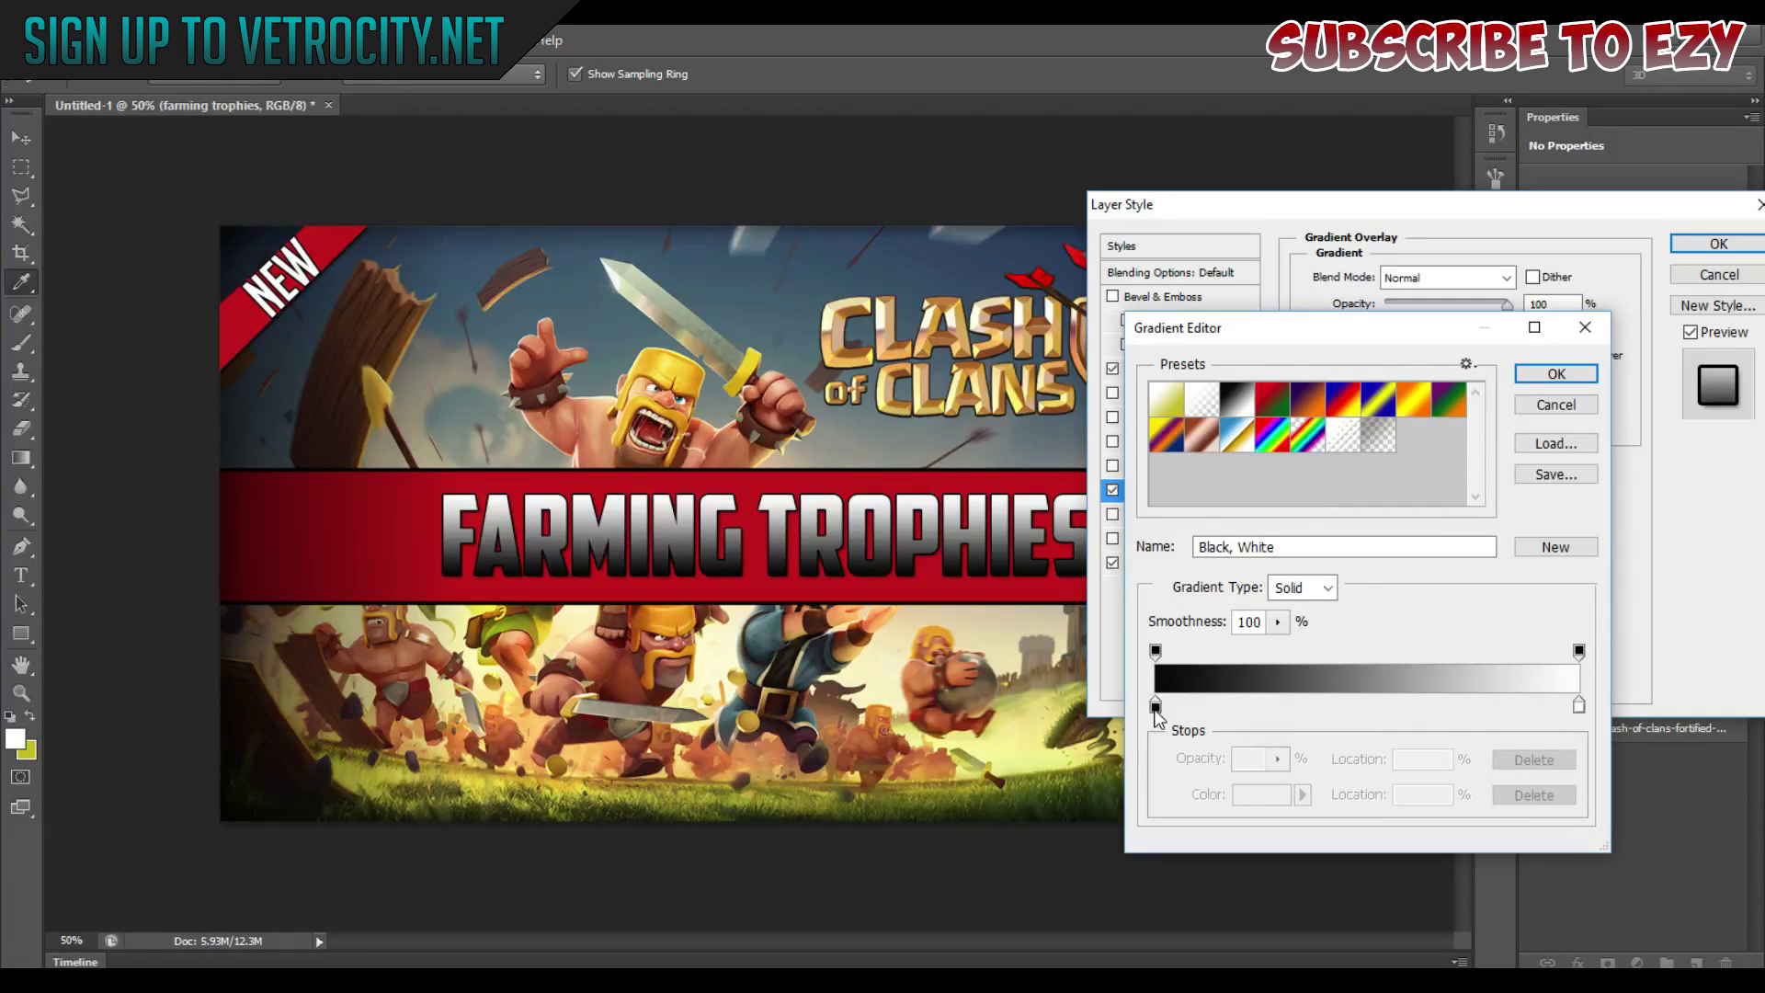
left_click(1156, 706)
left_click(1250, 800)
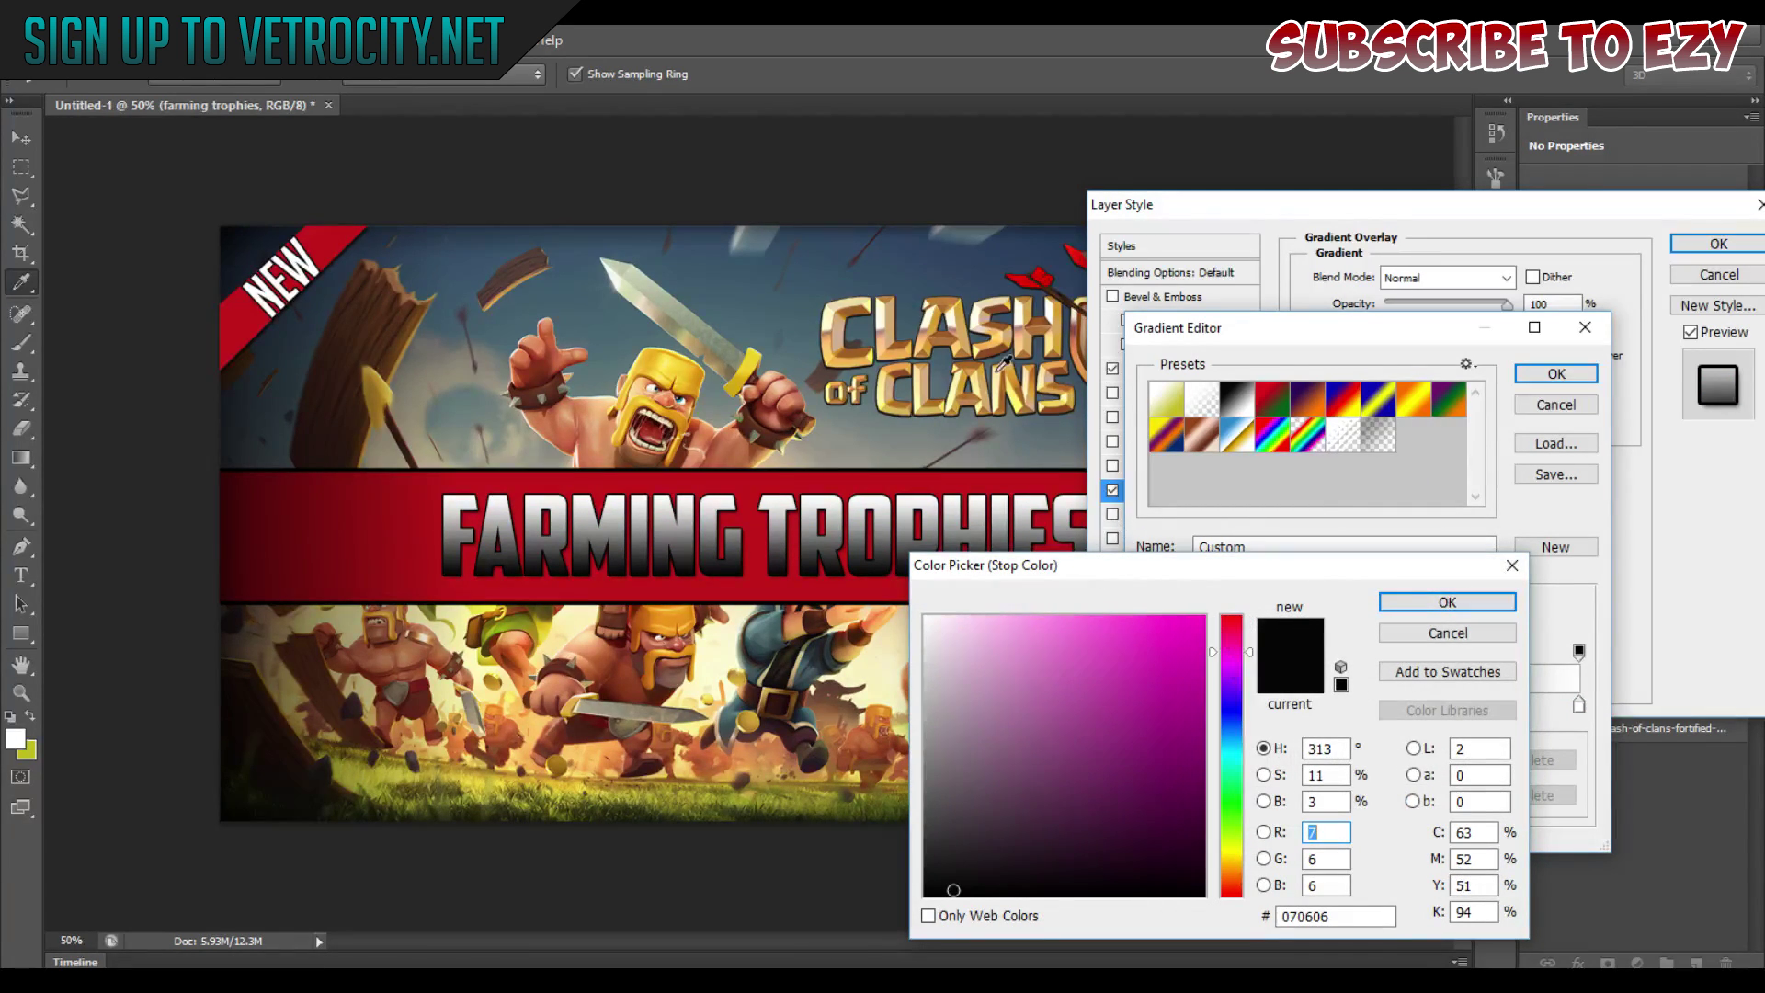
left_click(991, 331)
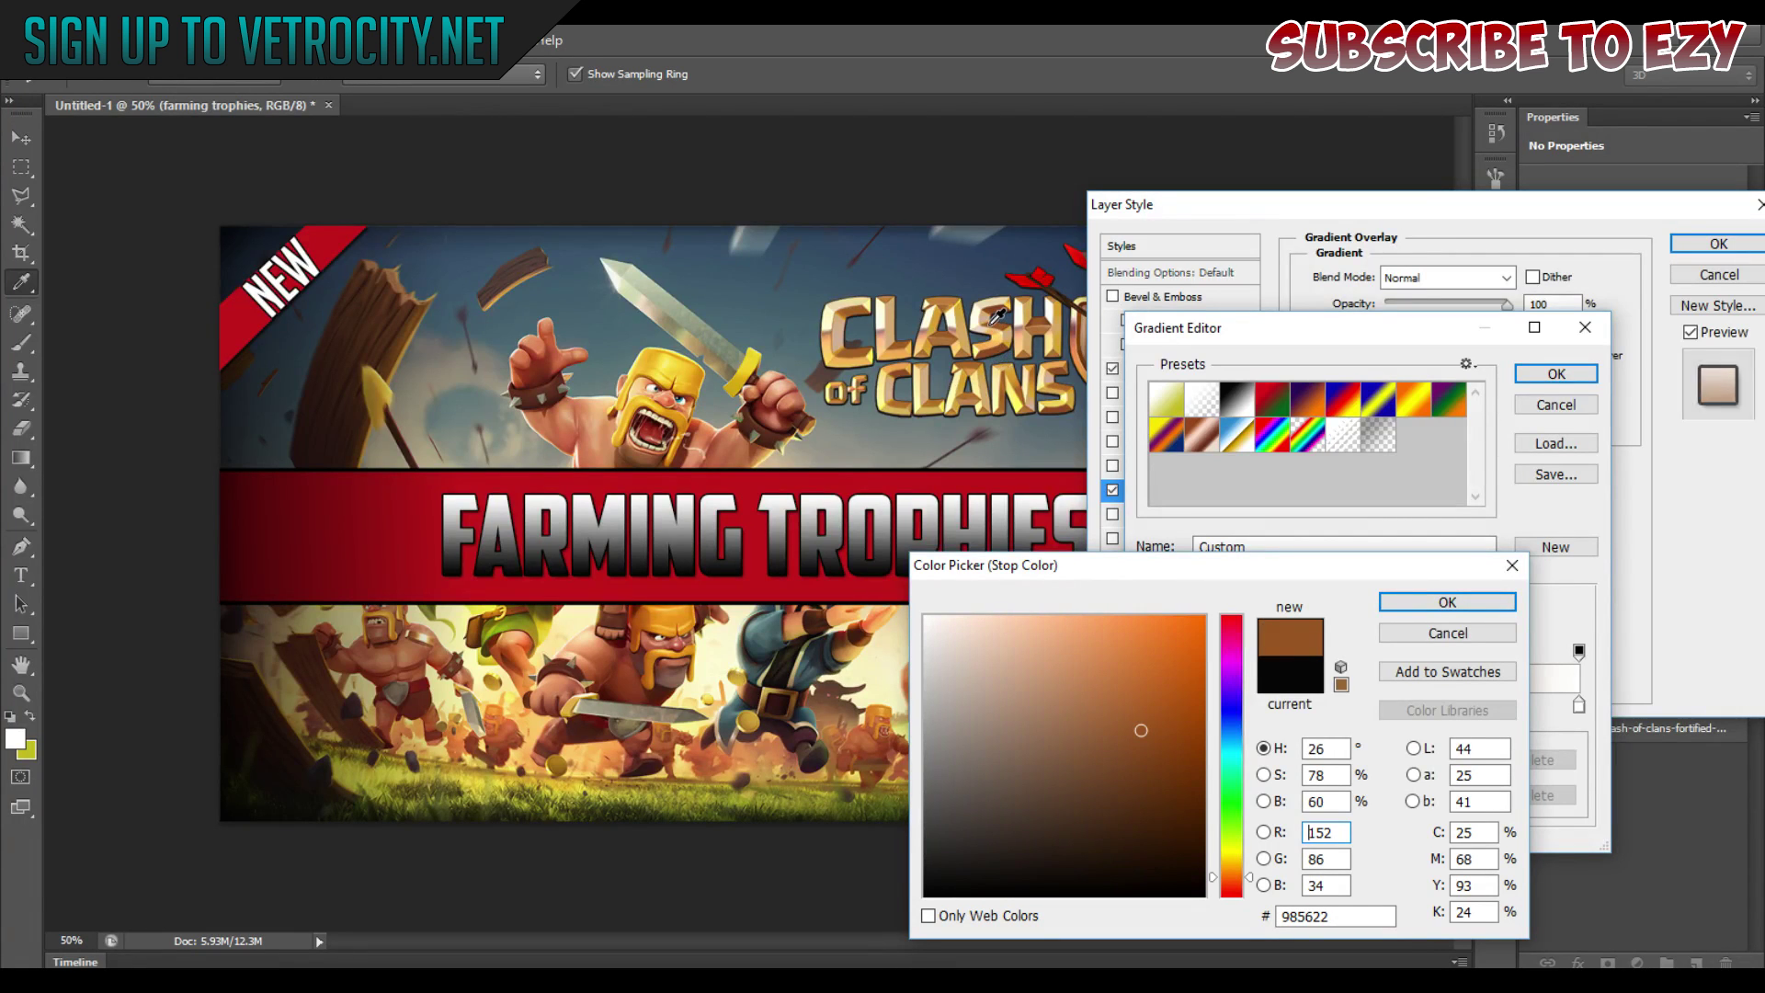
left_click(1434, 605)
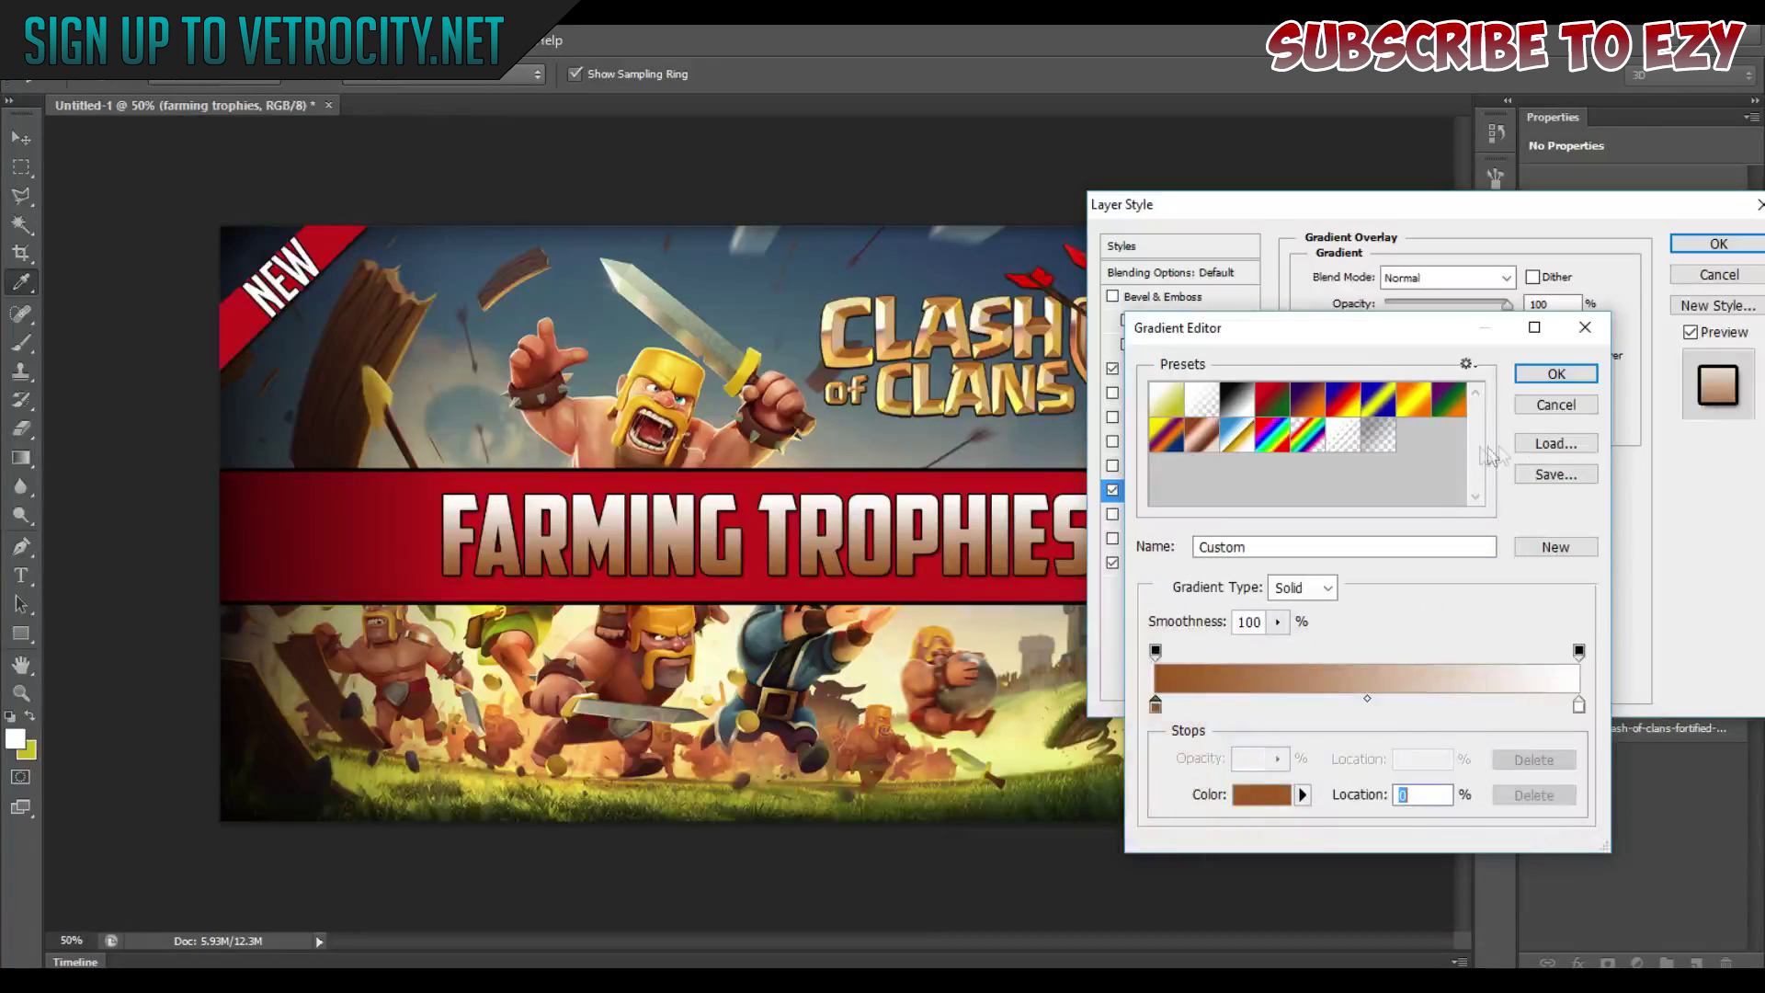
left_click(1579, 706)
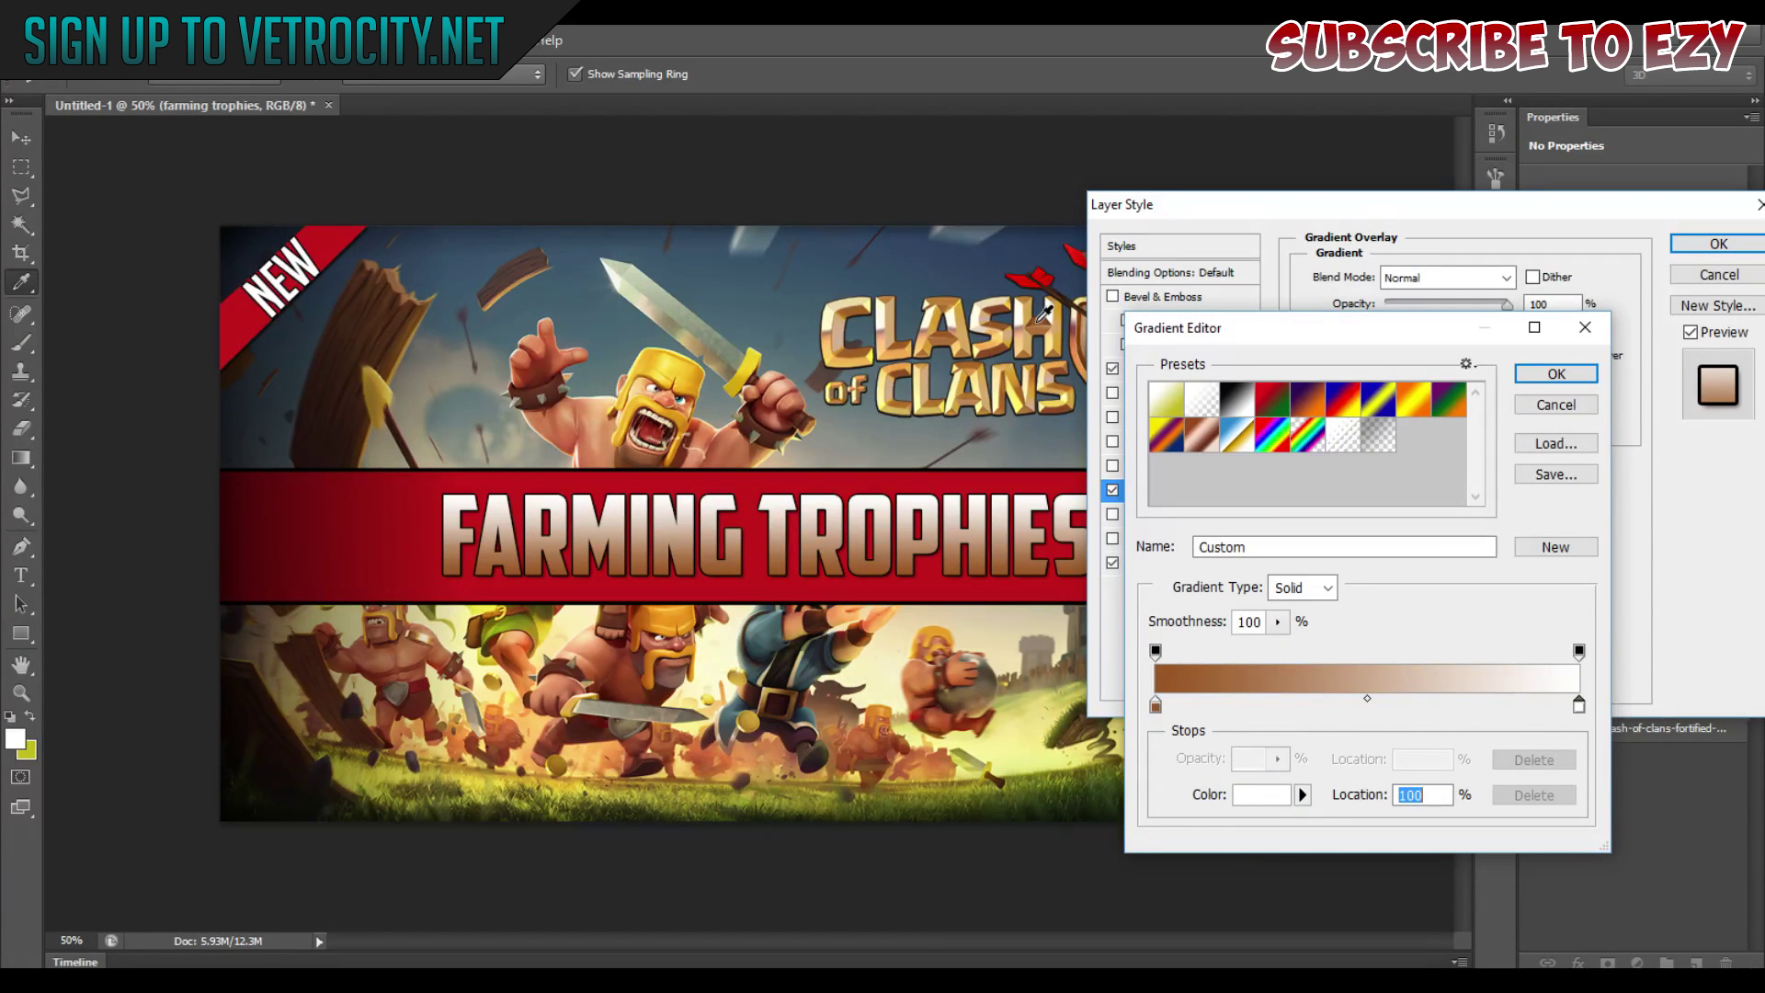
left_click(1038, 320)
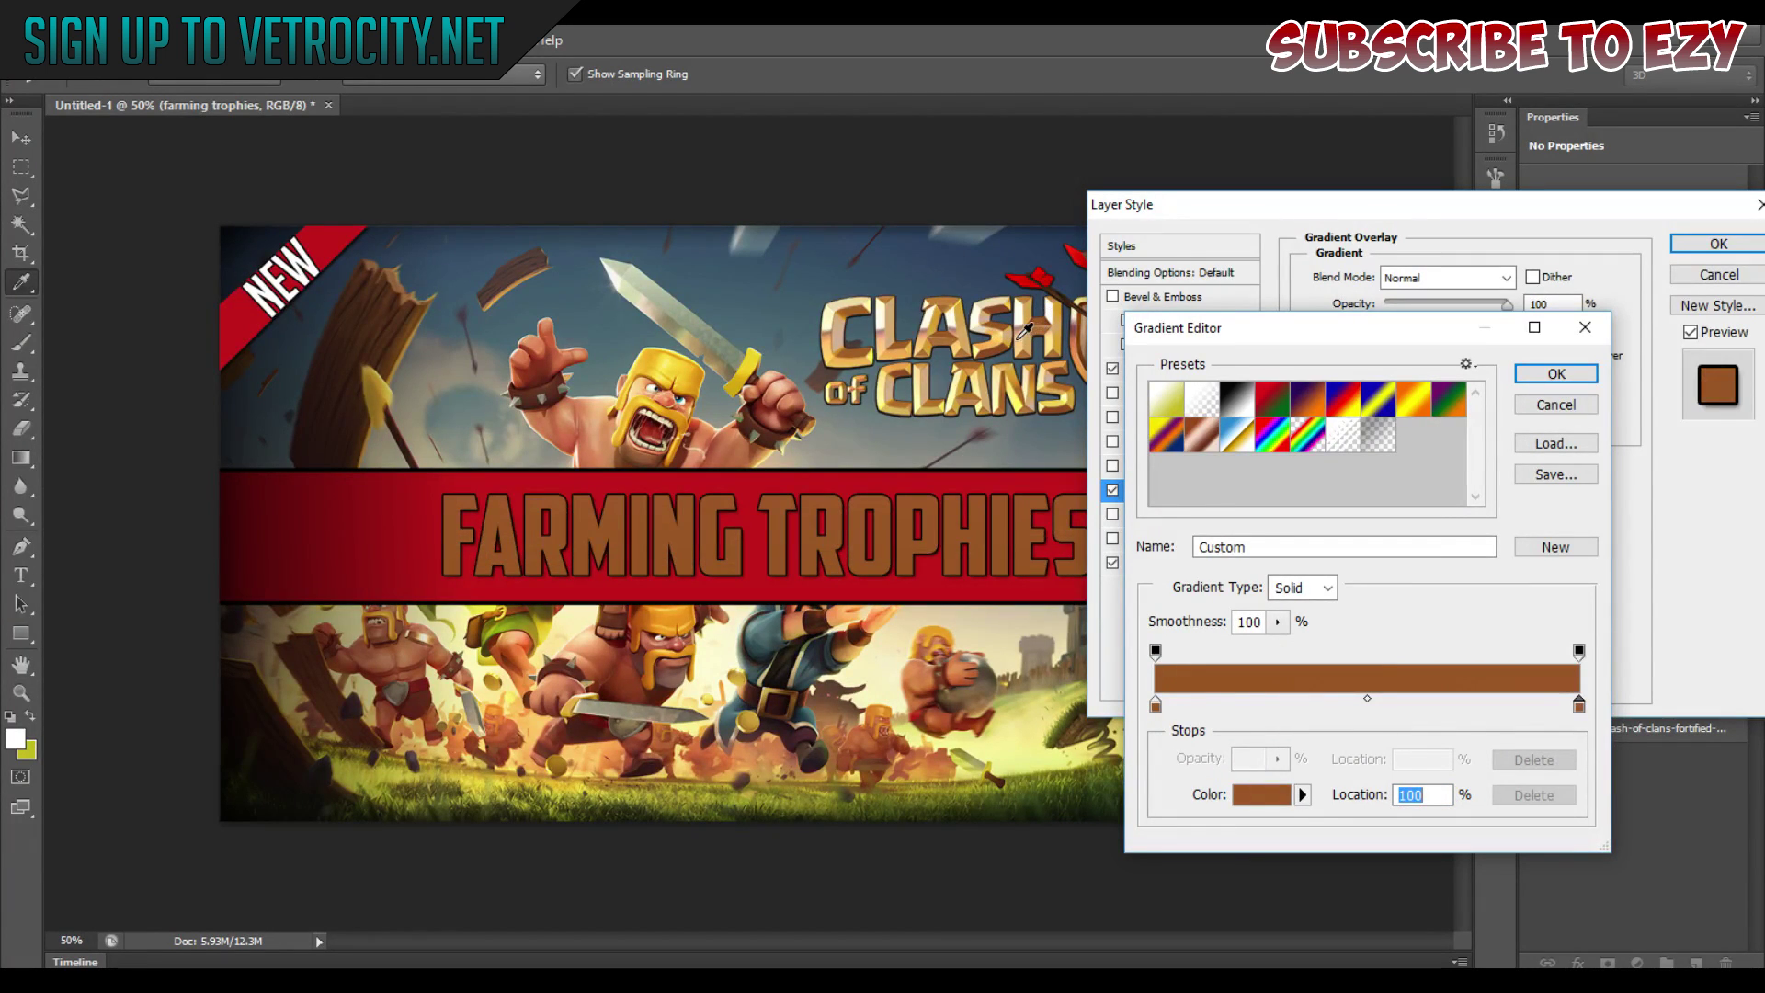
left_click(1023, 332)
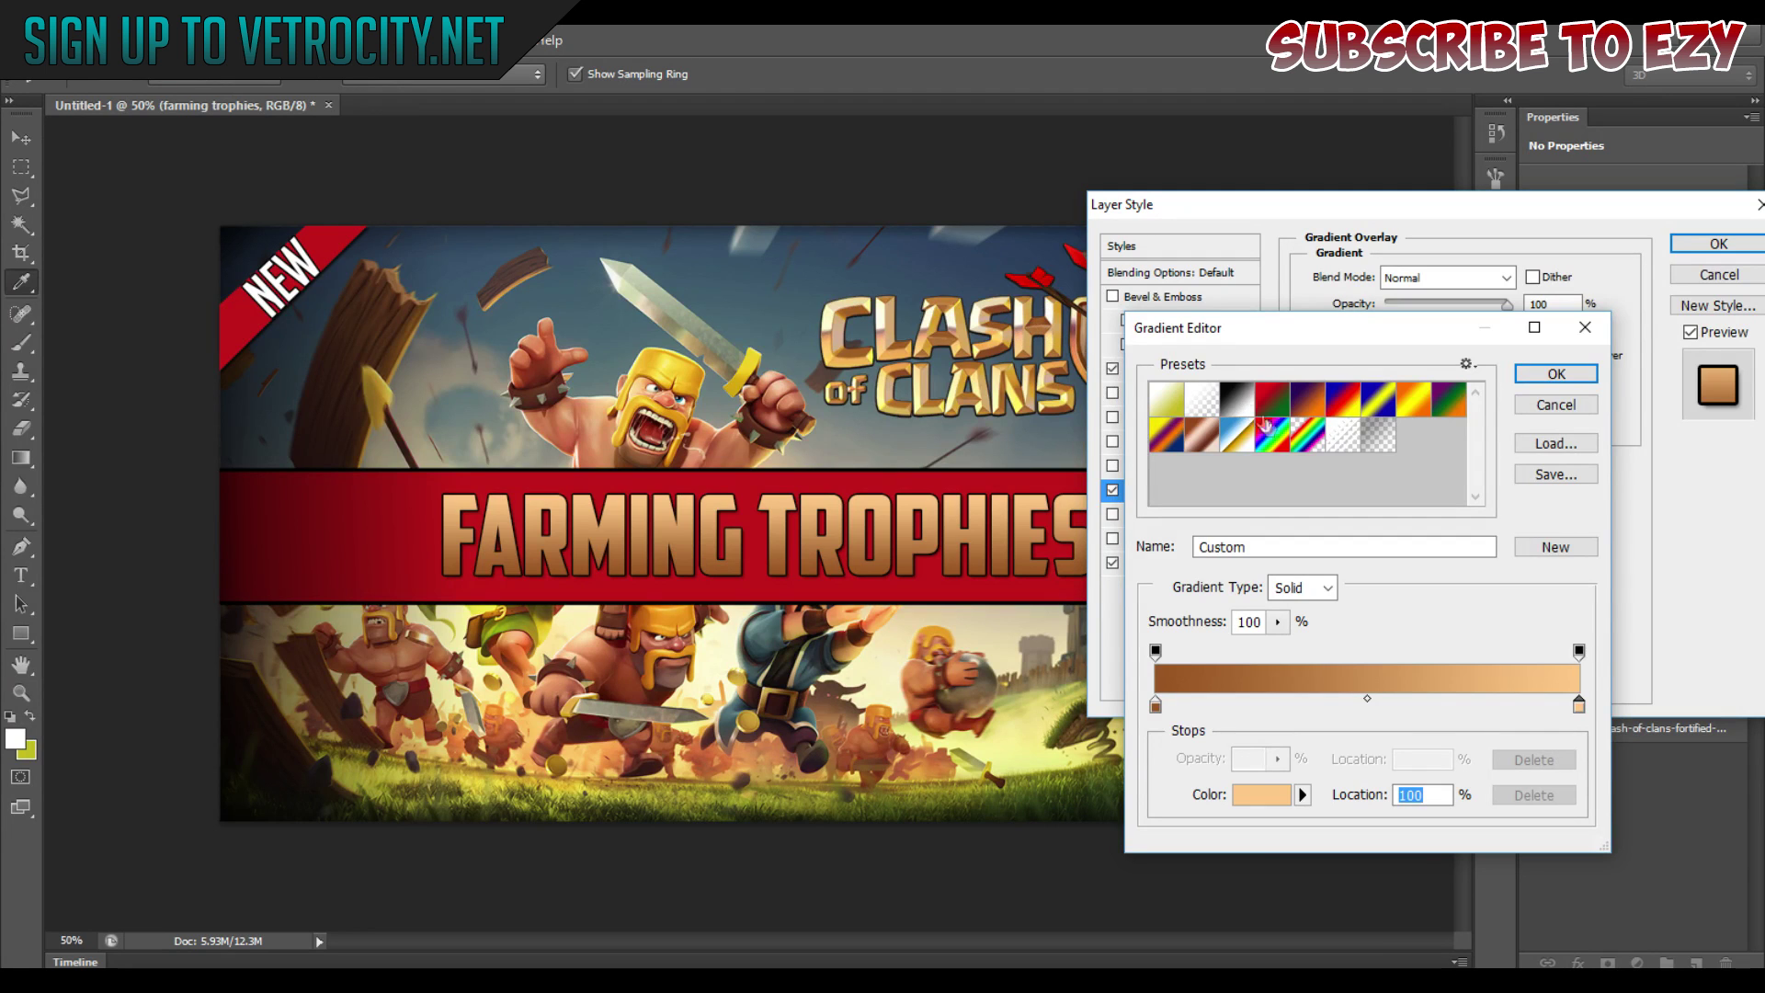
left_click(1556, 374)
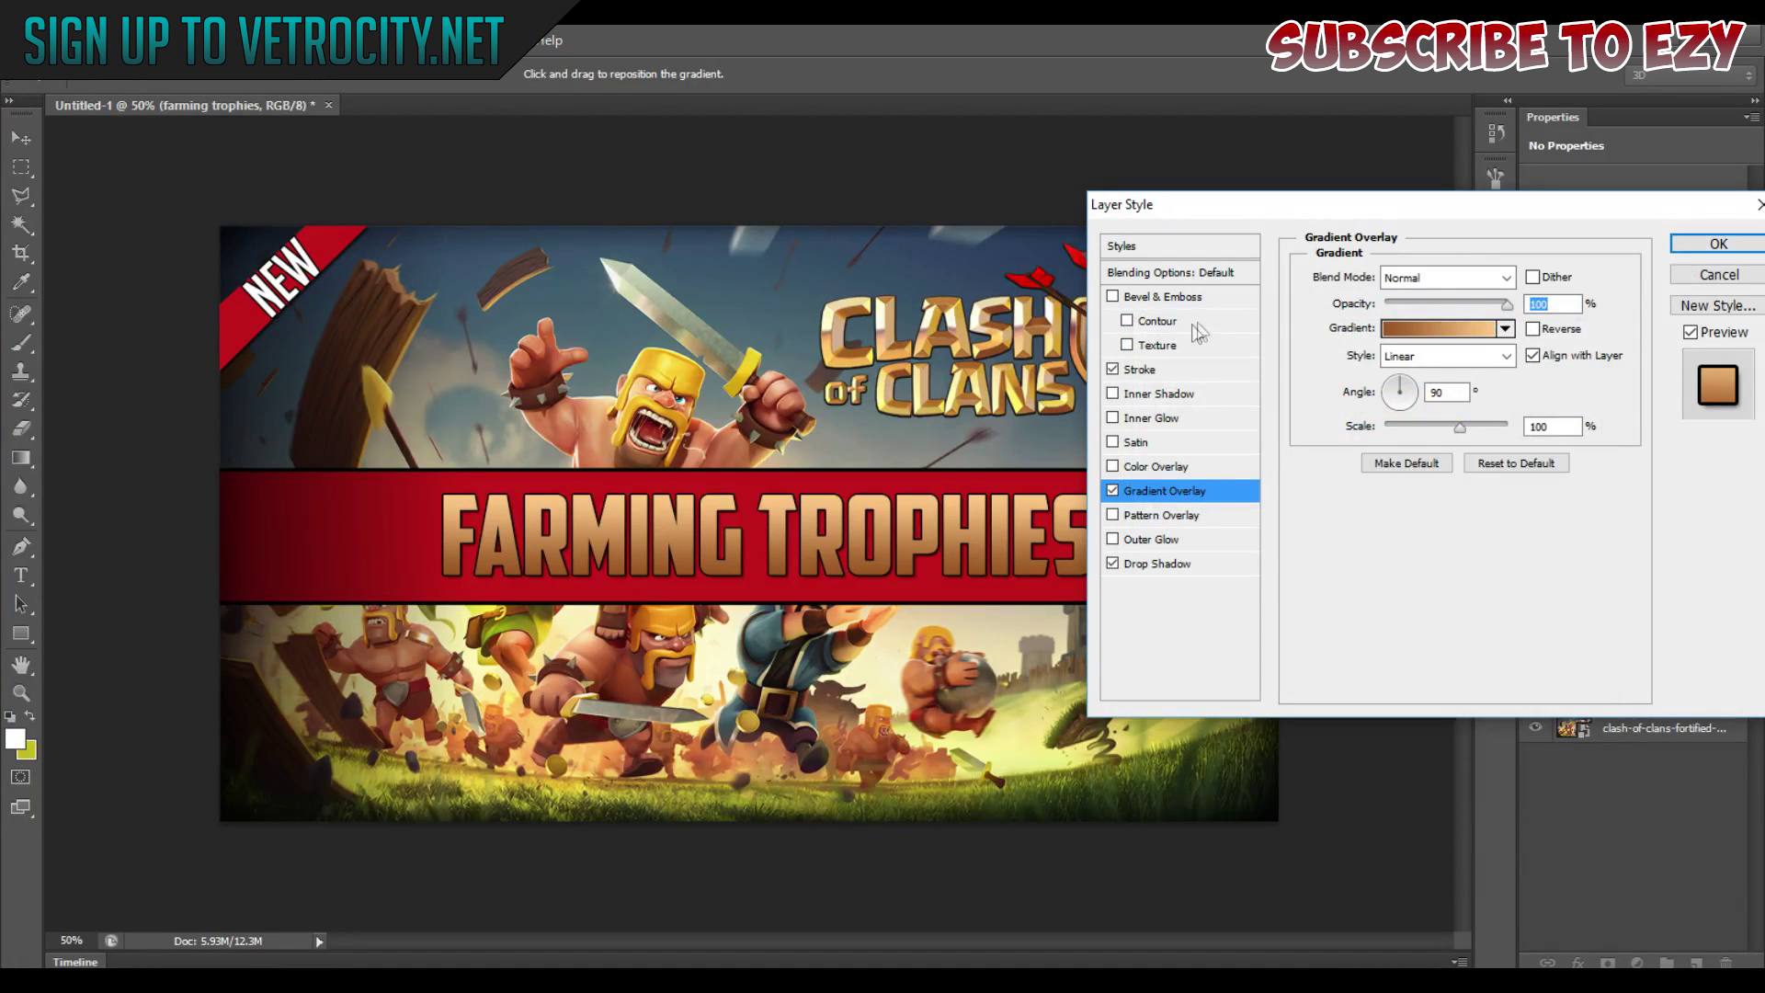
Change the heading's stroke to white, add Bevel & Emboss, and apply the layer style.
left_click(1140, 369)
left_click(1360, 426)
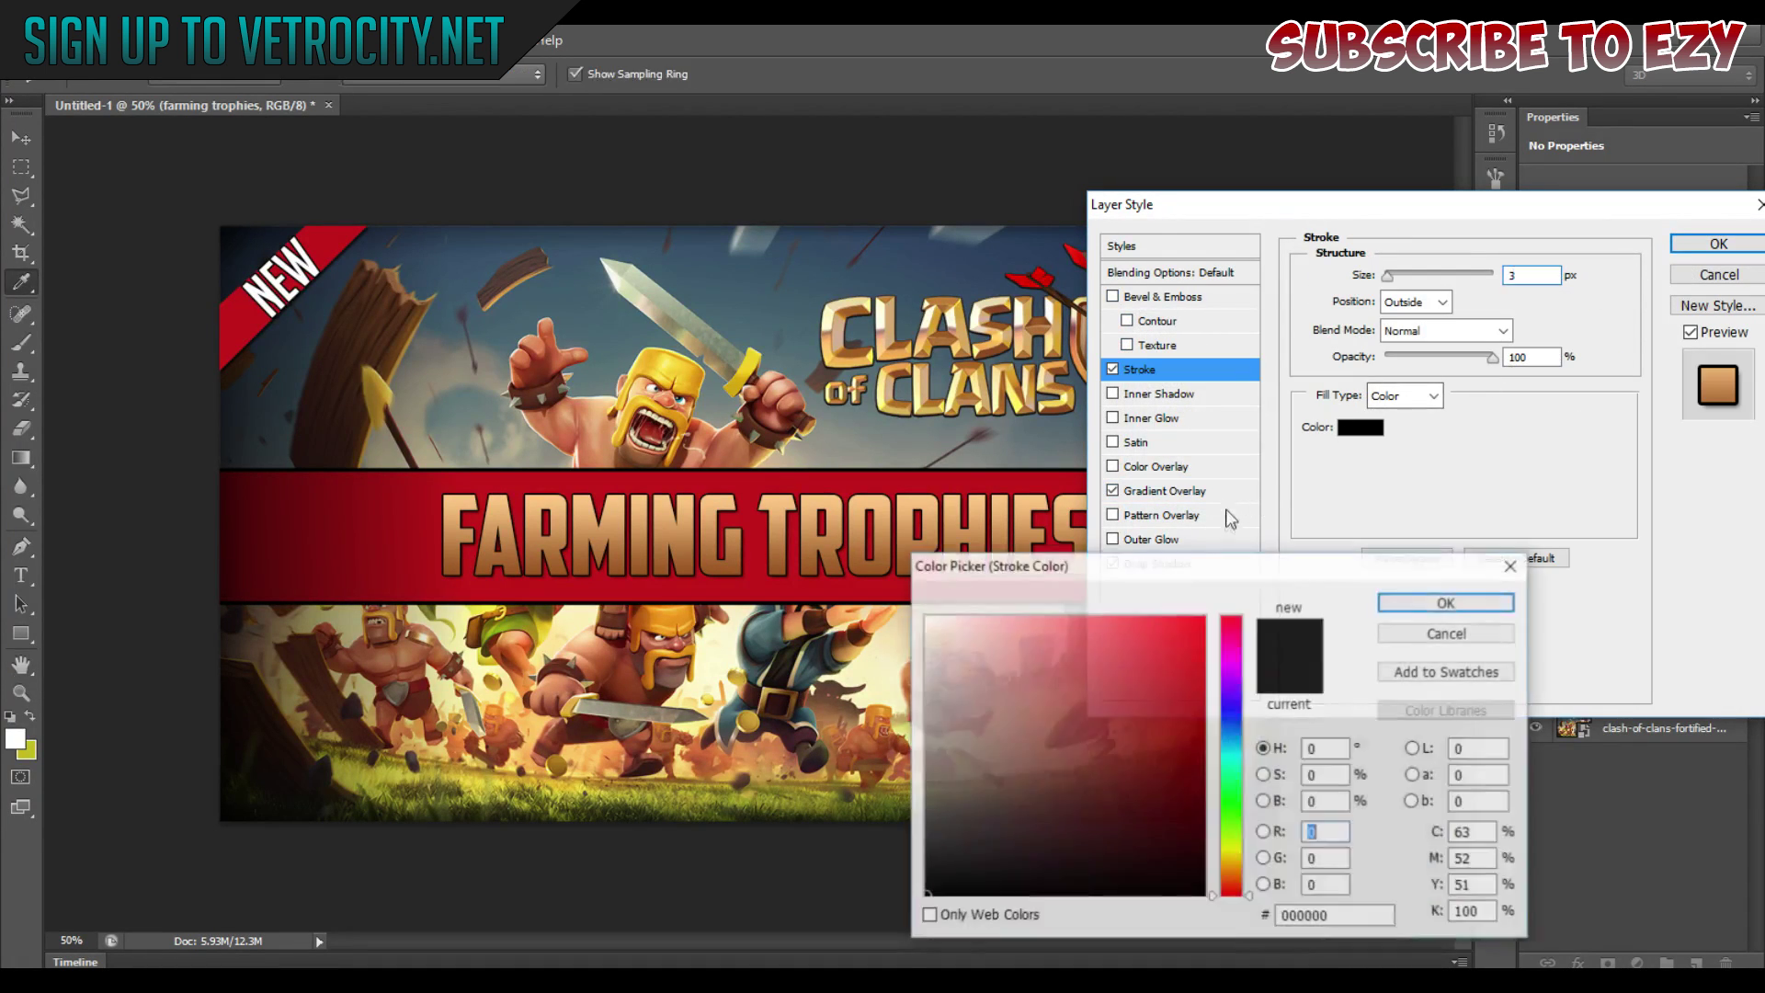
left_click_drag(965, 644, 841, 584)
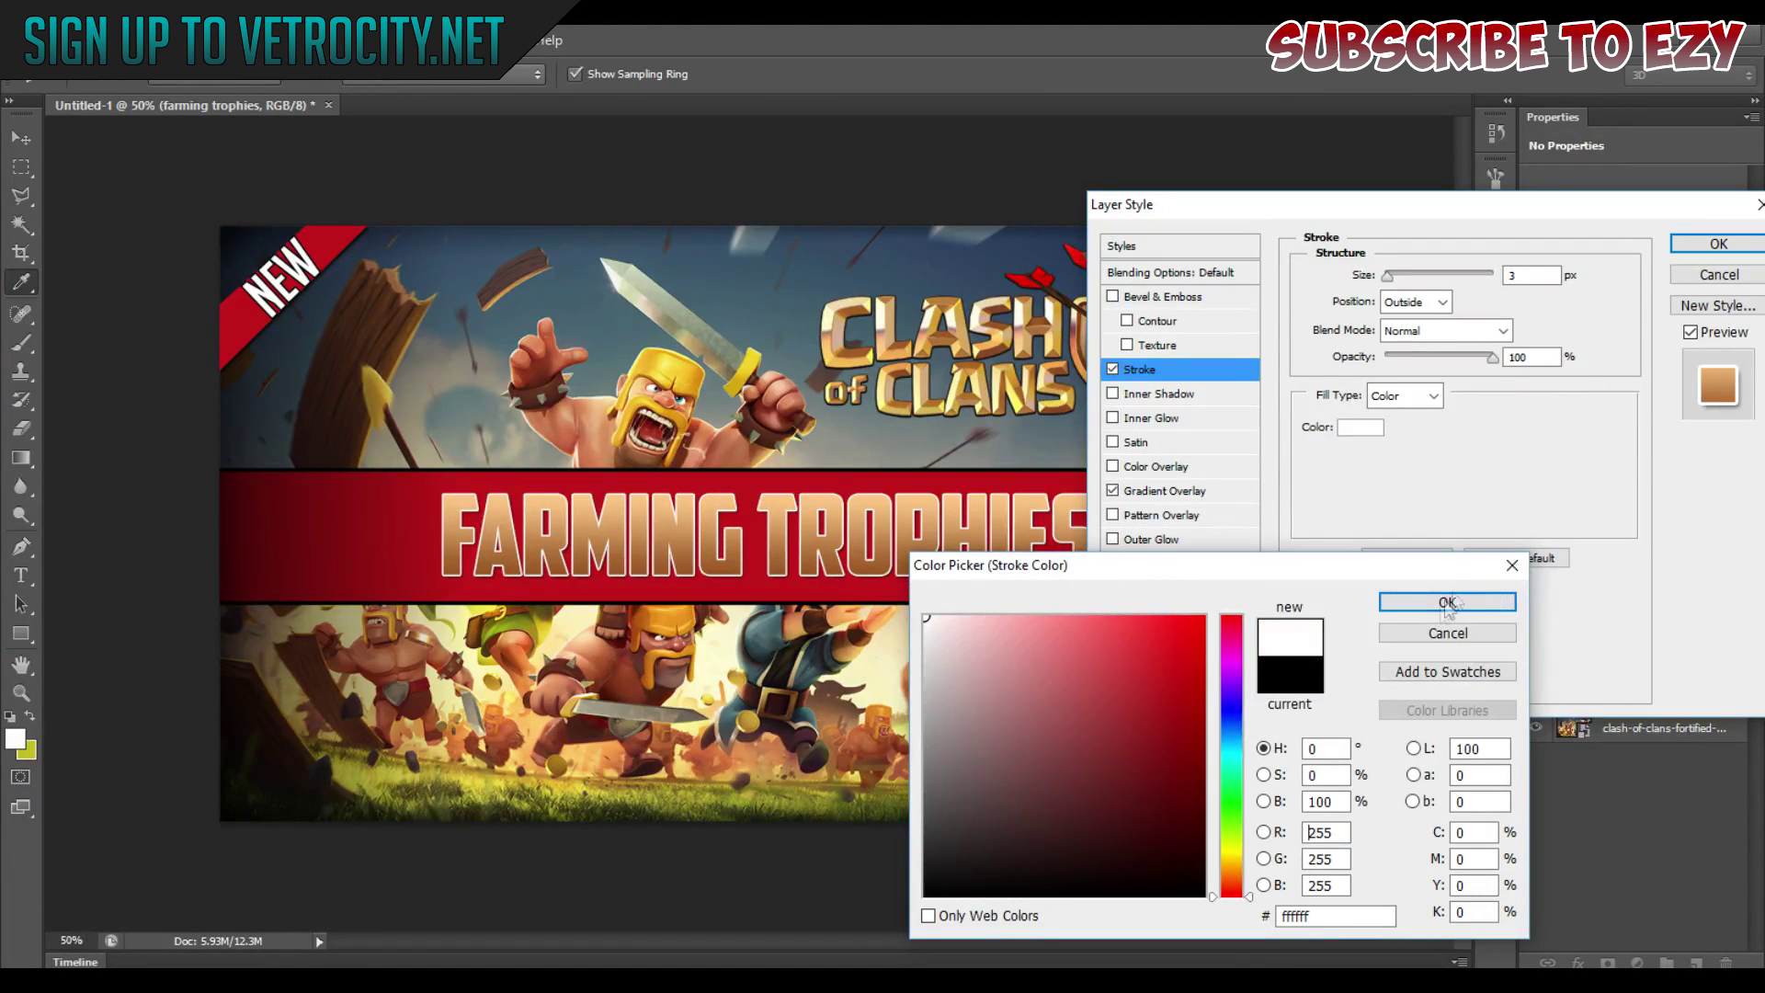
left_click(1447, 602)
left_click(1113, 296)
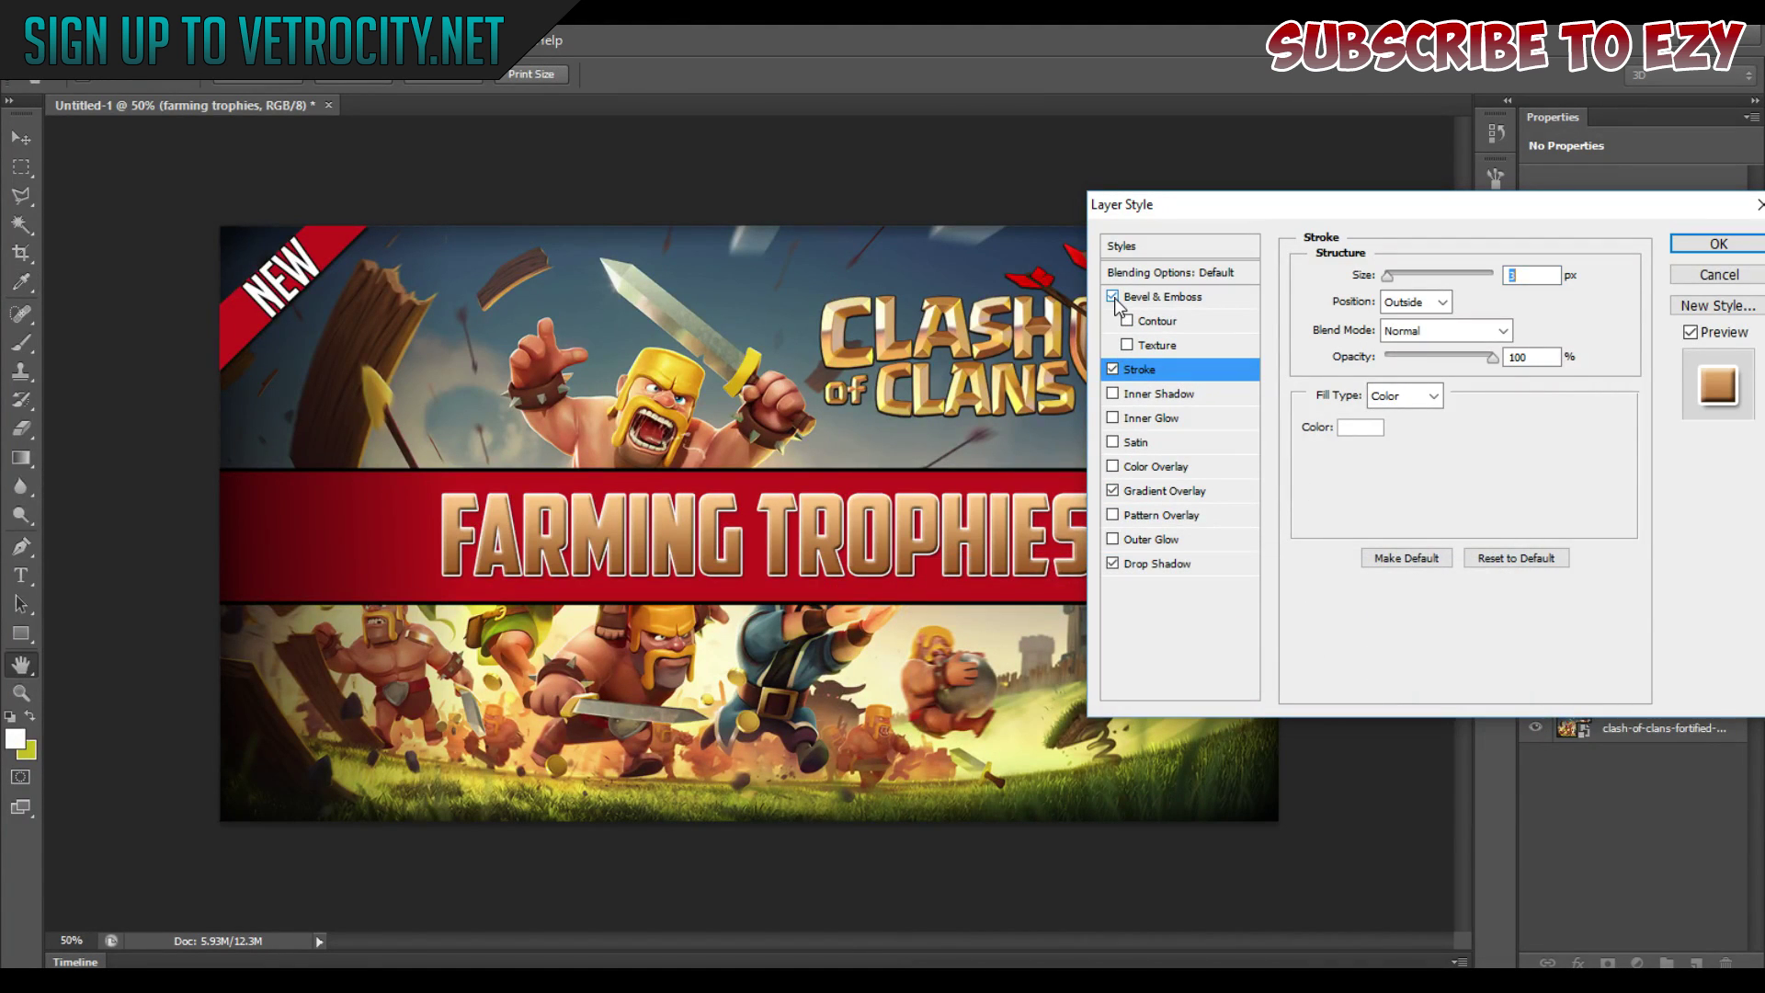
left_click(1717, 244)
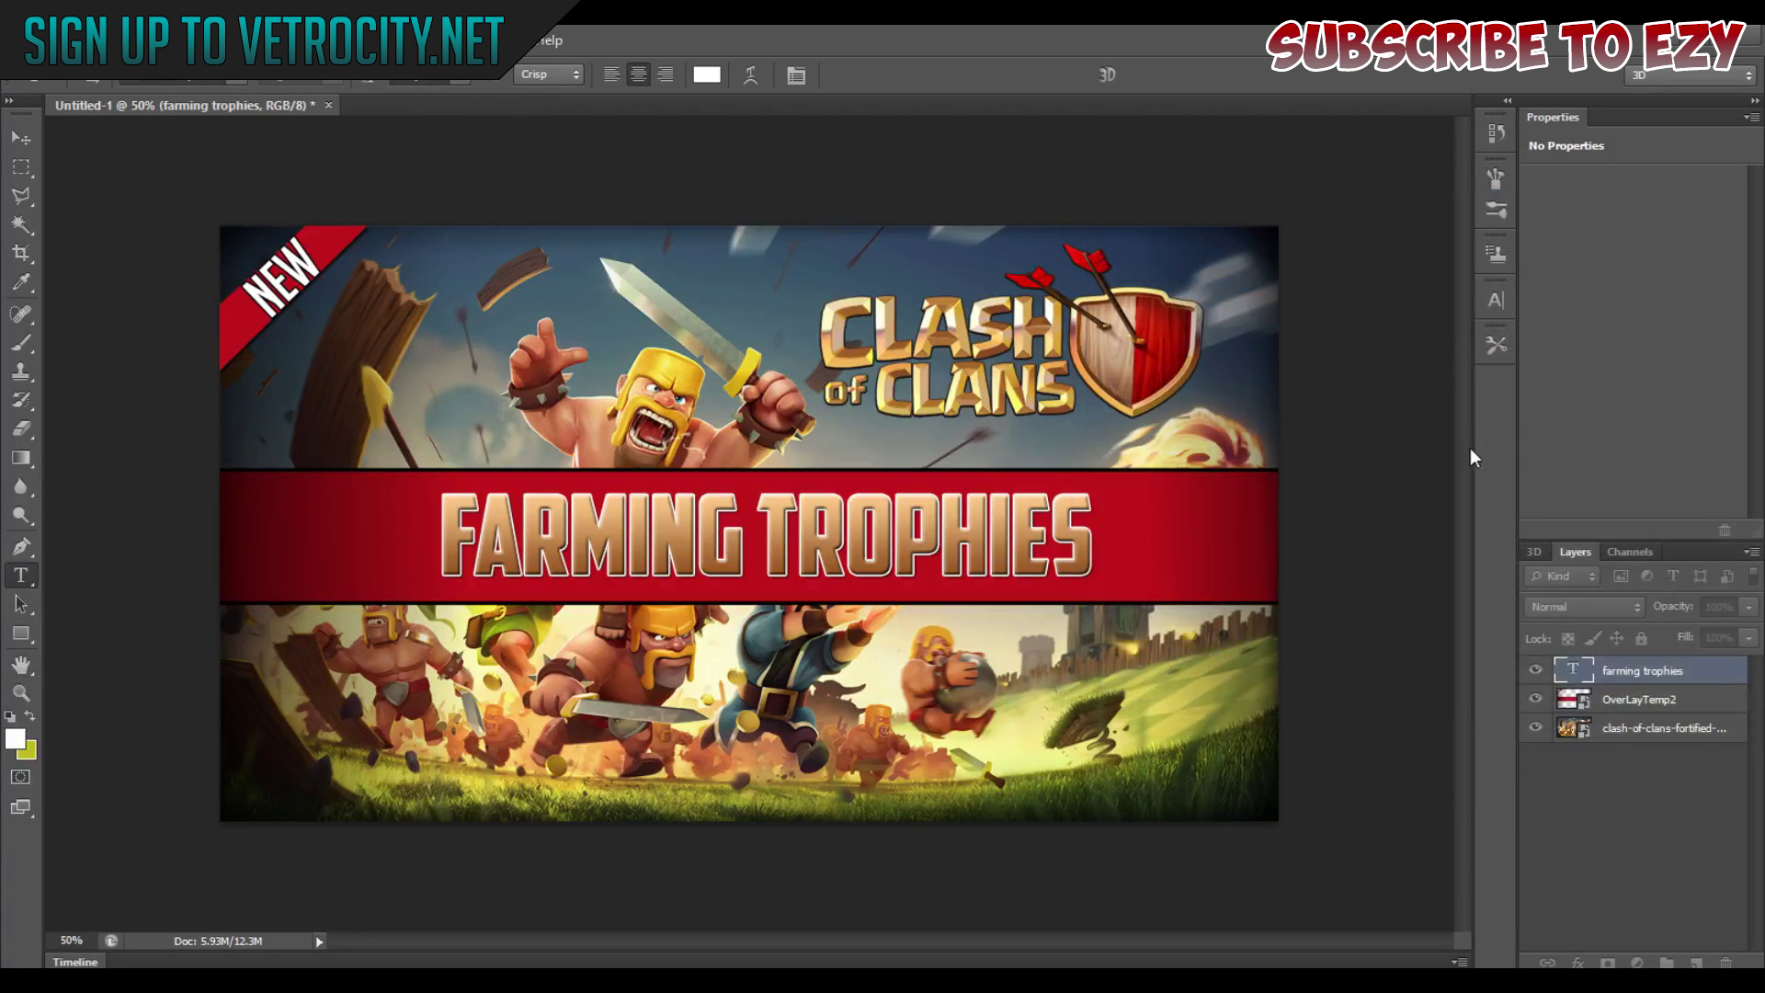
left_click(30, 144)
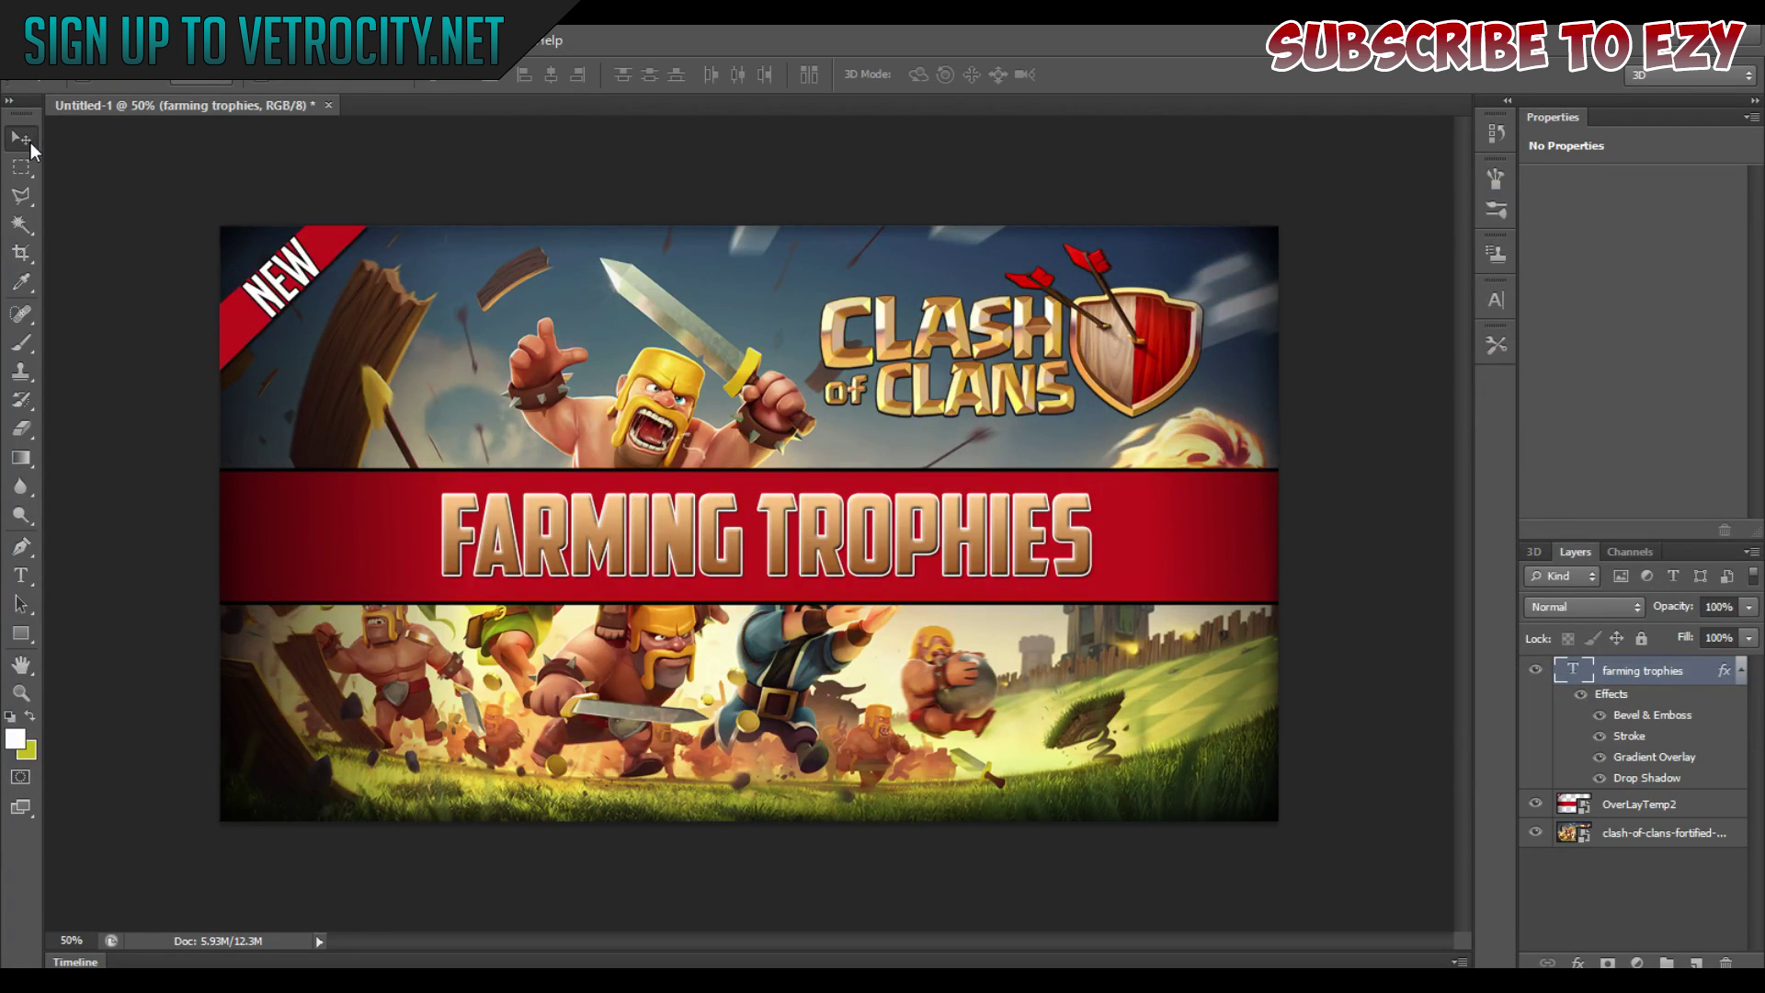
Save a PNG copy named farmingtrophies with default PNG options, then show the desktop.
left_click(57, 40)
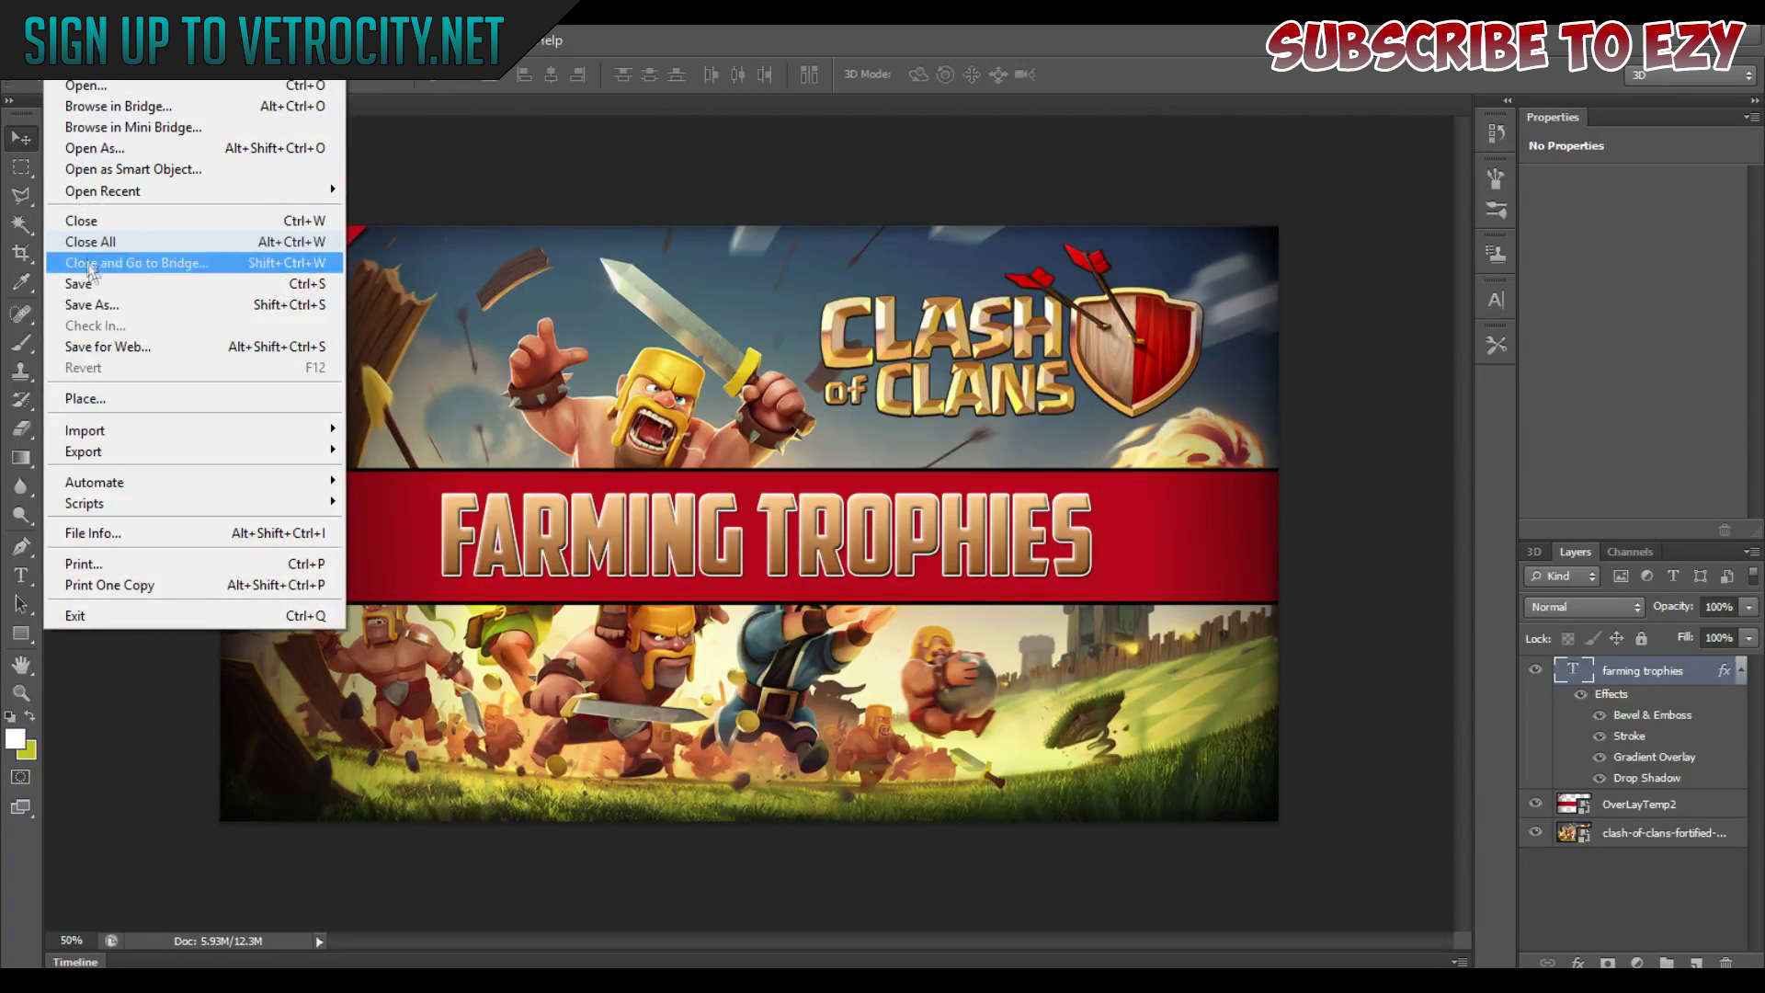
left_click(102, 306)
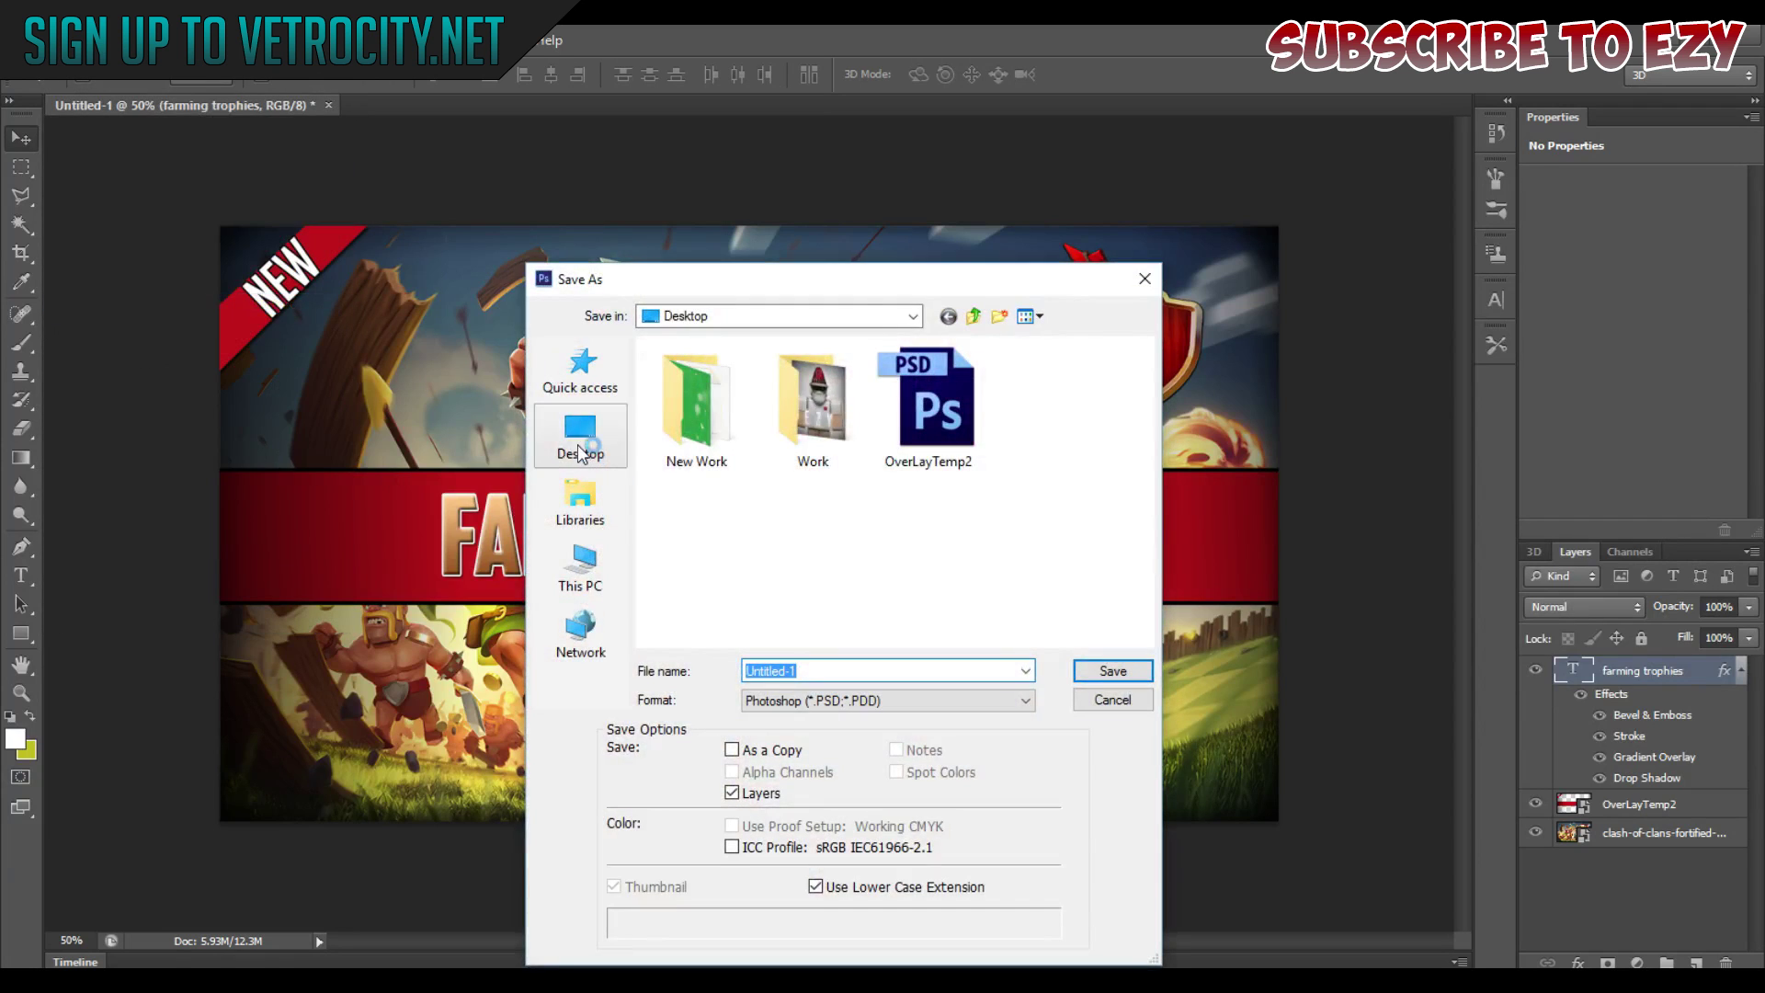
left_click(819, 701)
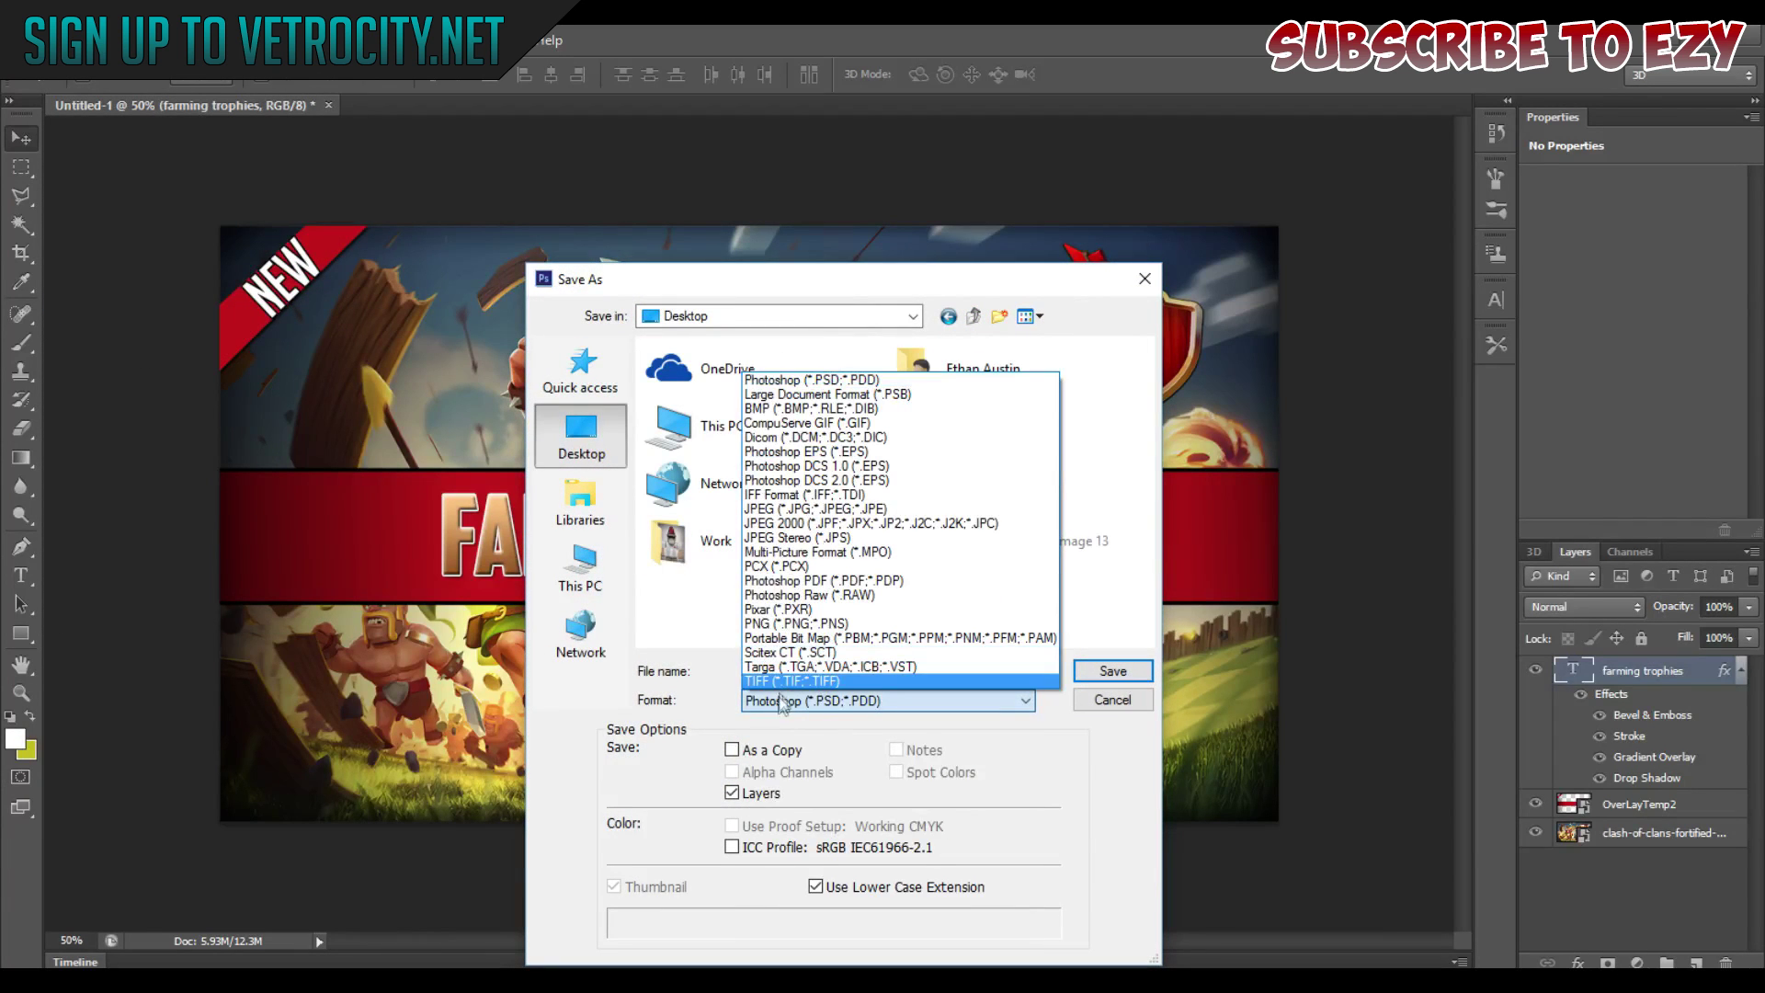
left_click(780, 625)
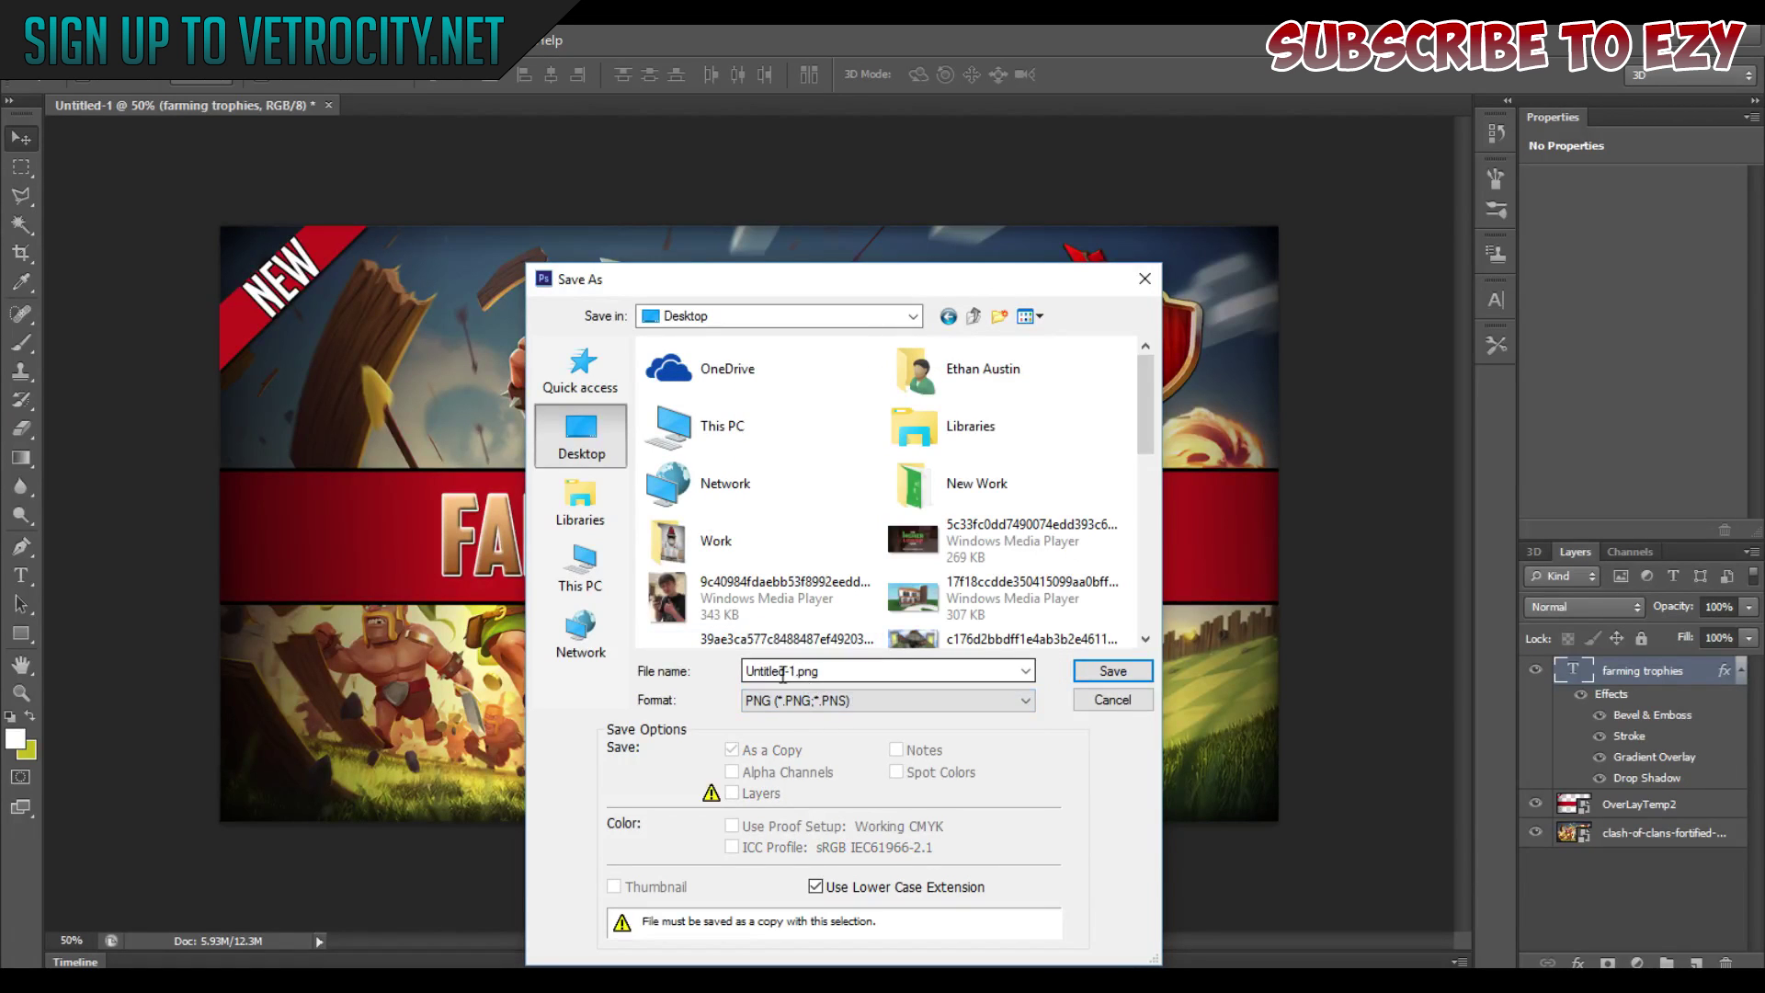
scroll(789, 529, "down", 10)
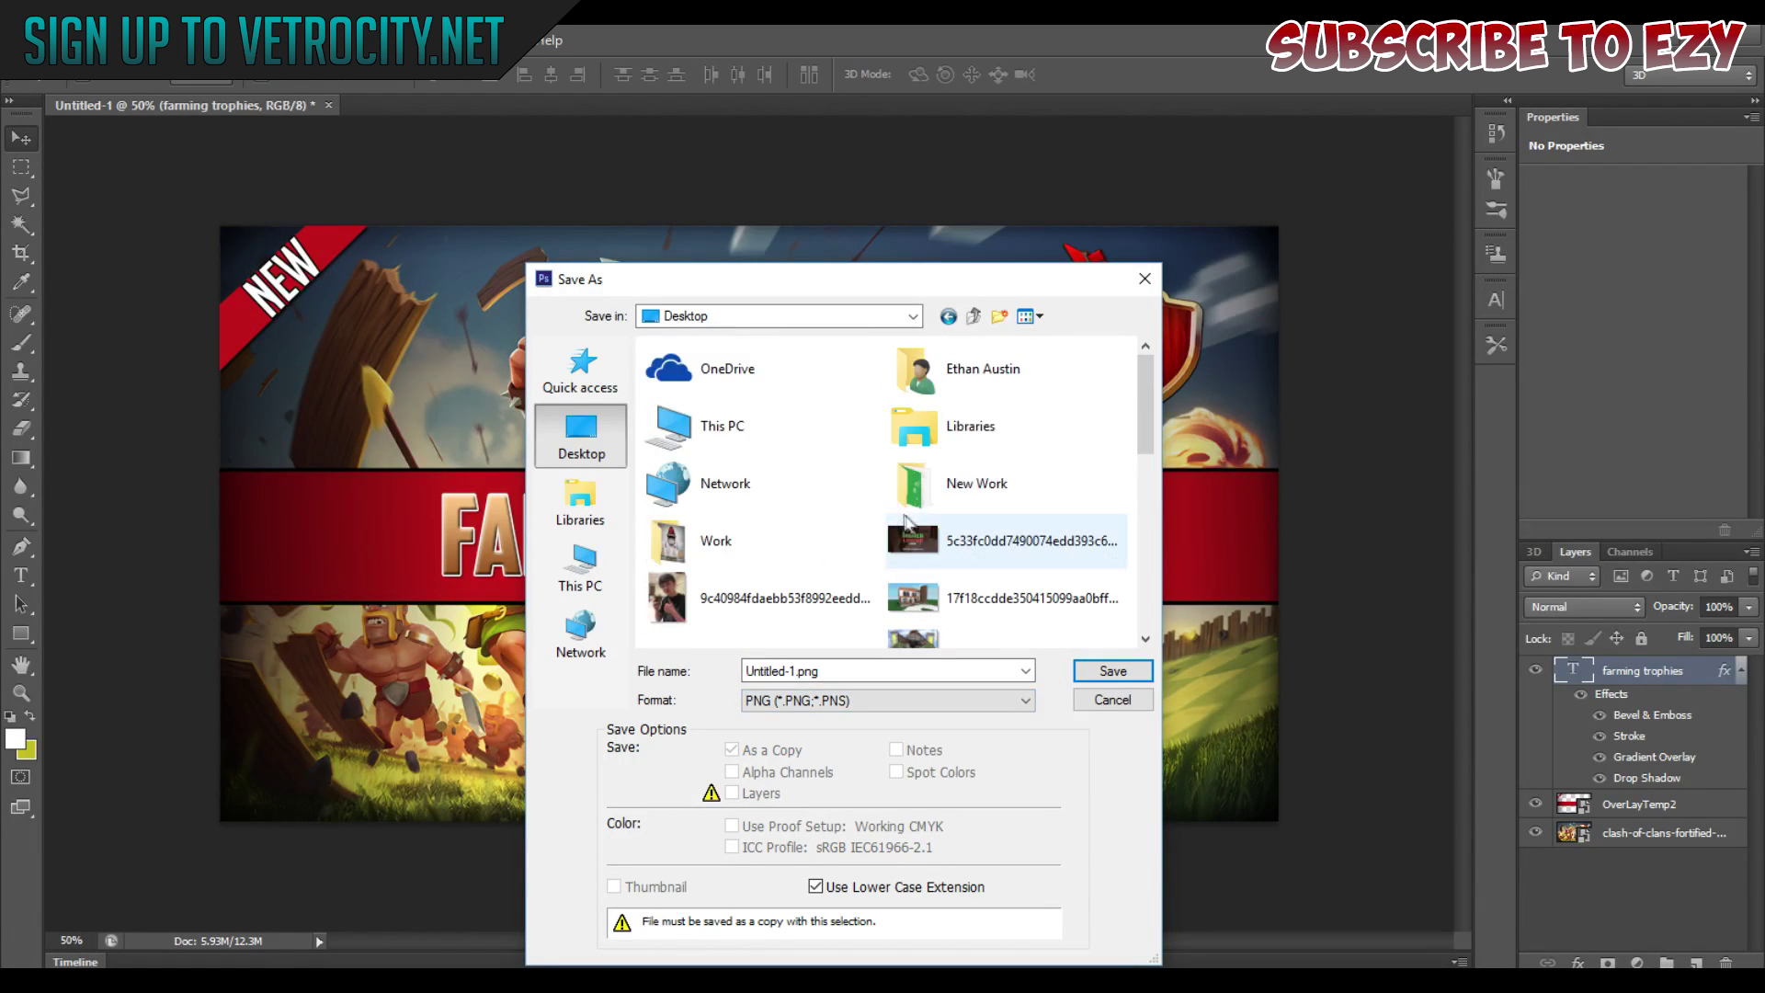
scroll(789, 528, "up", 10)
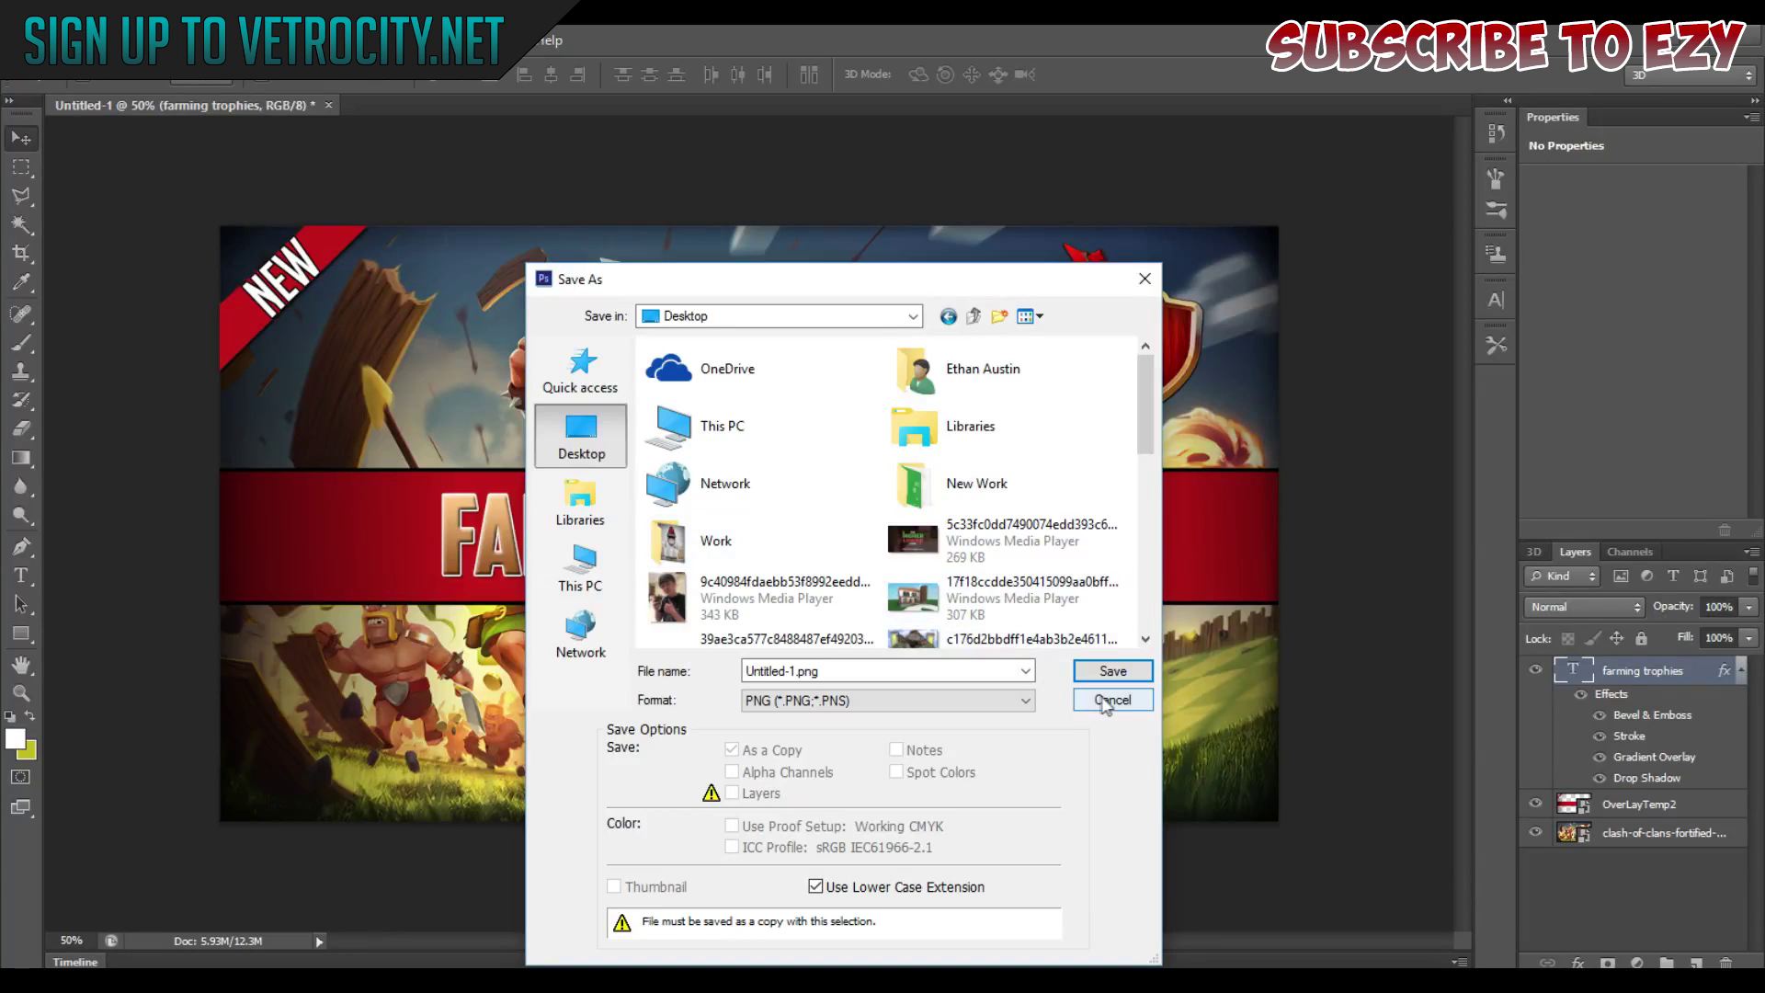
double_click(828, 674)
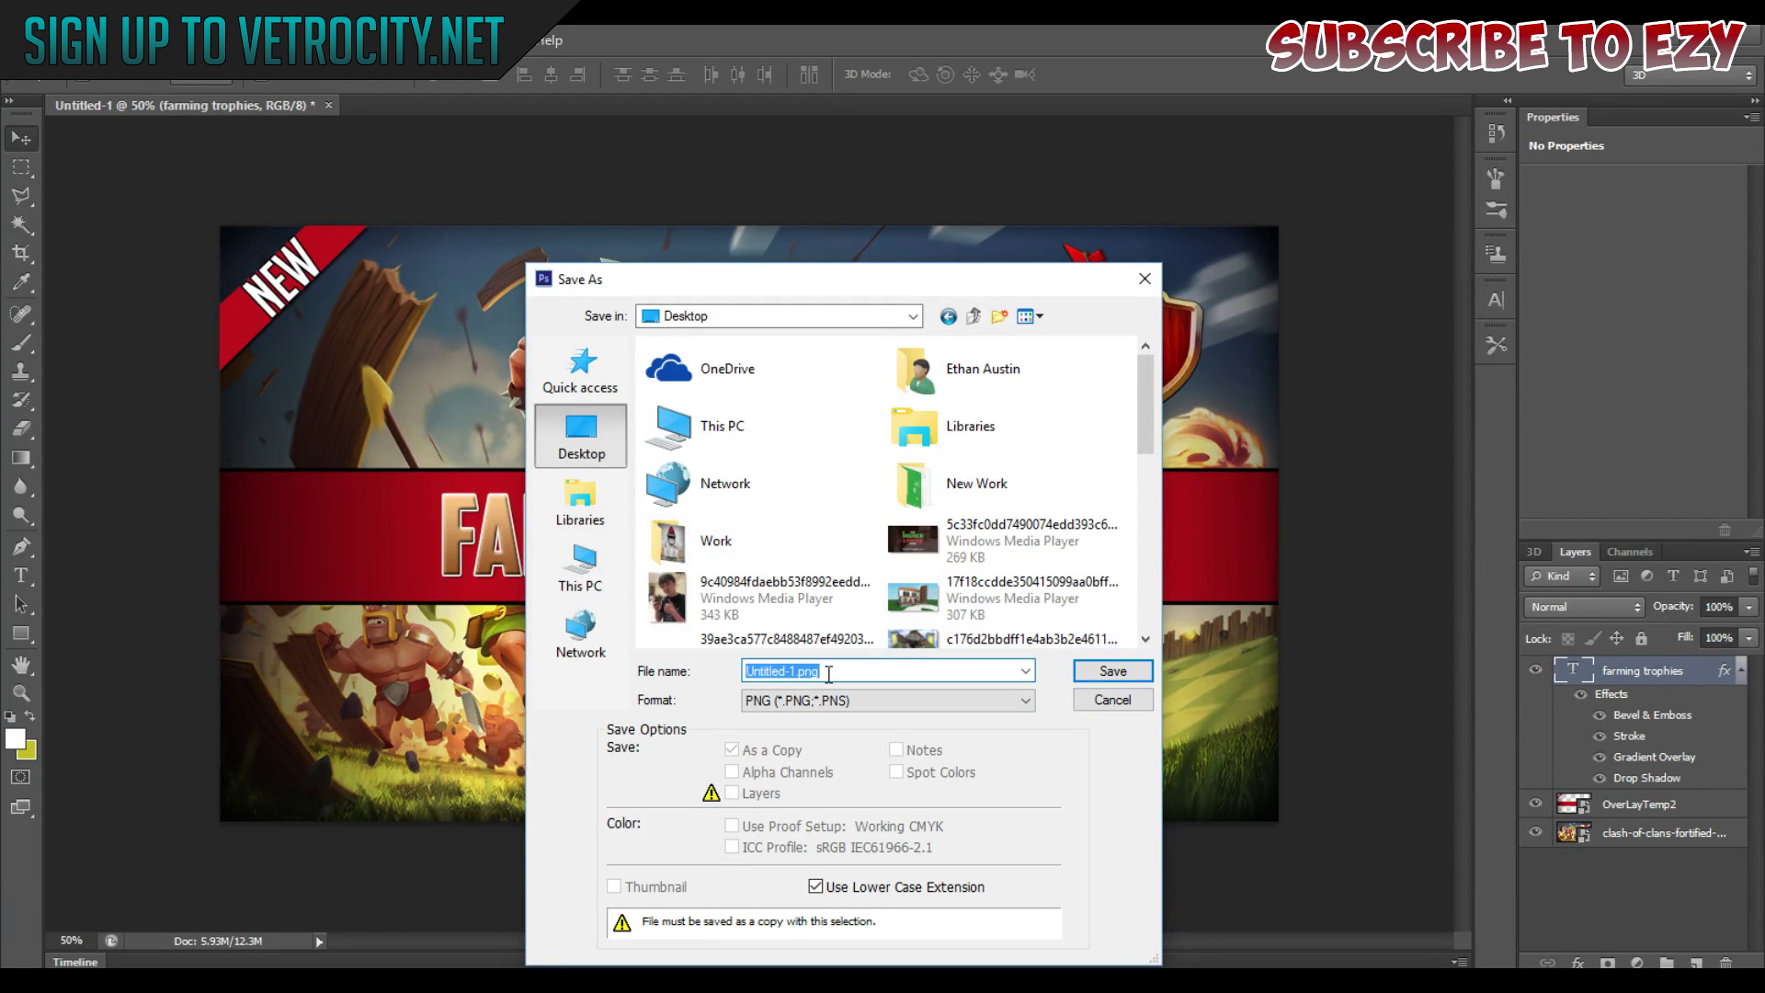
key("BackSpace")
type("farm")
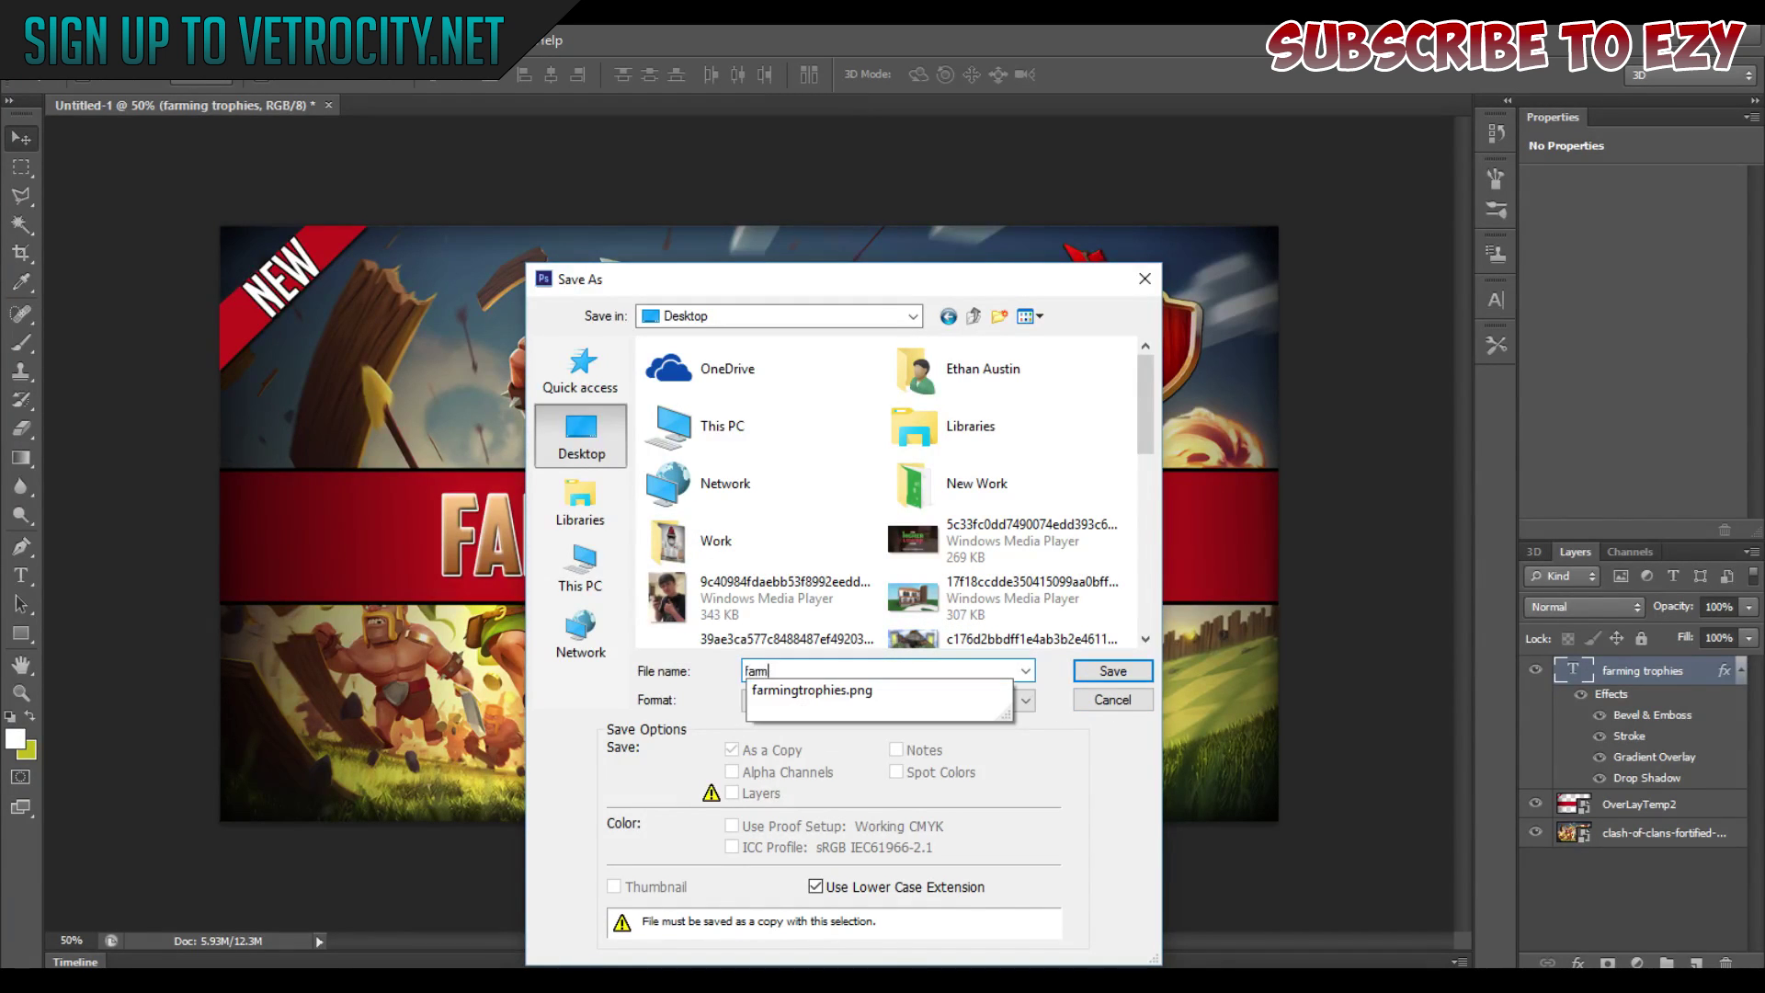
type("ingtrophies")
key("Return")
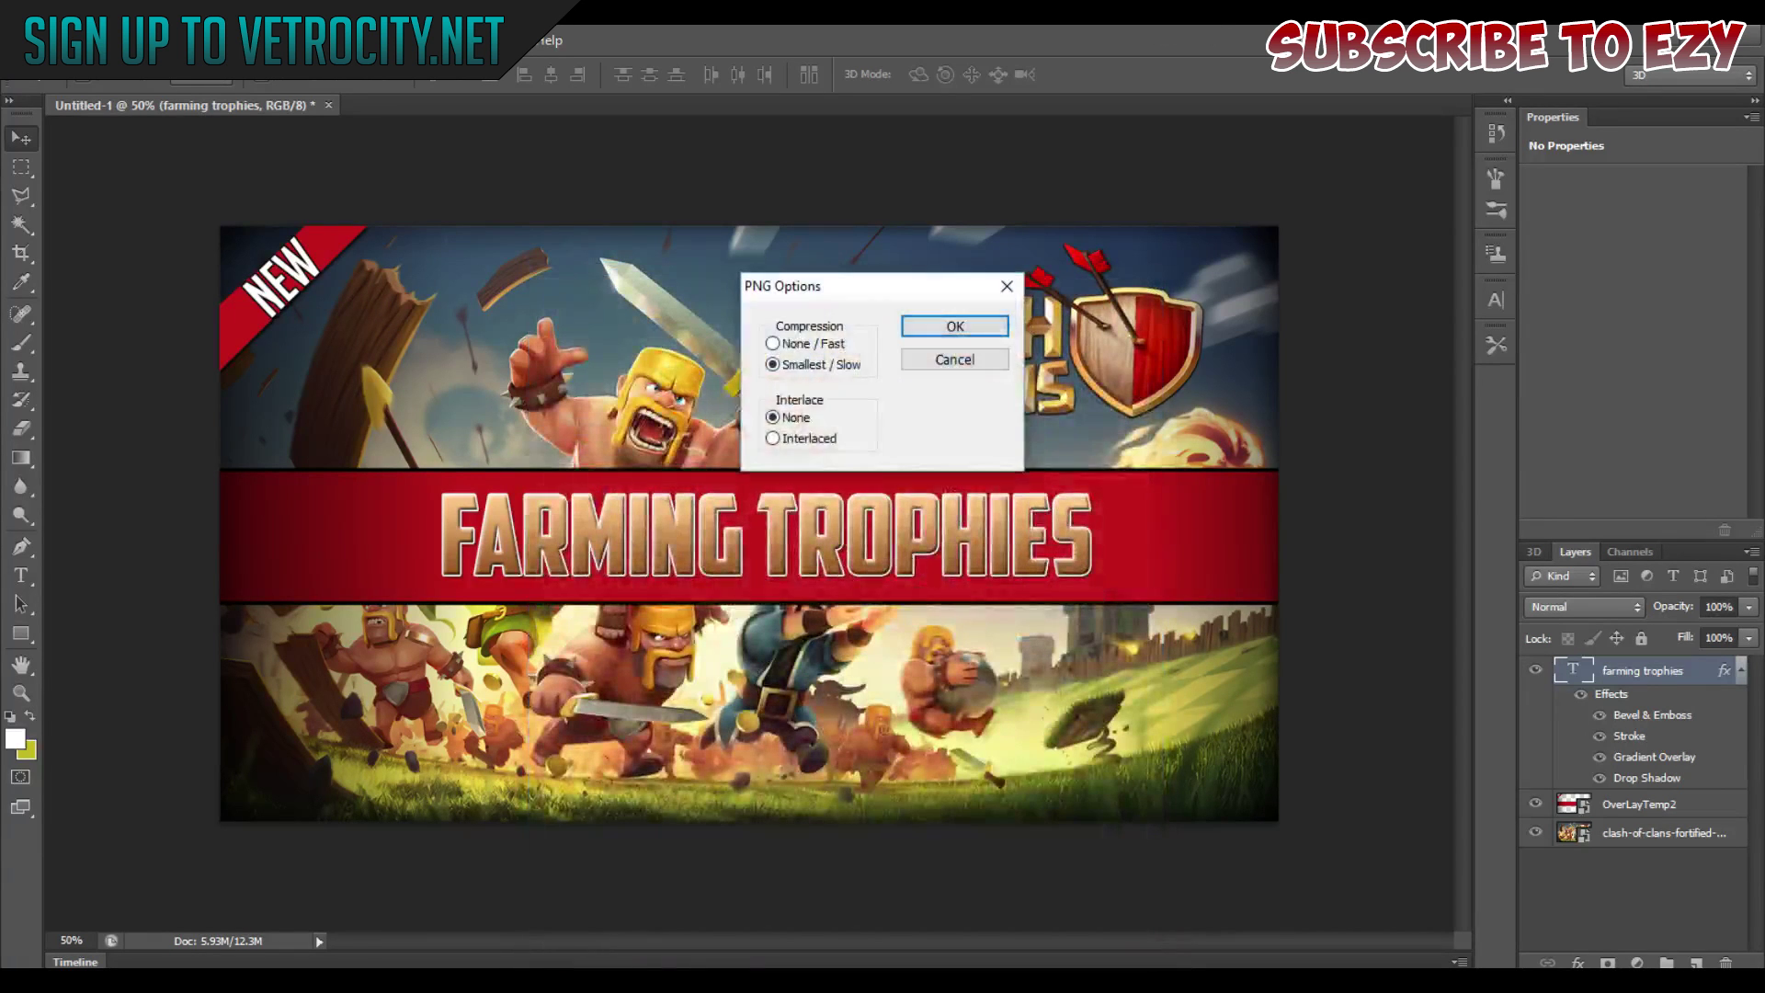
left_click(965, 326)
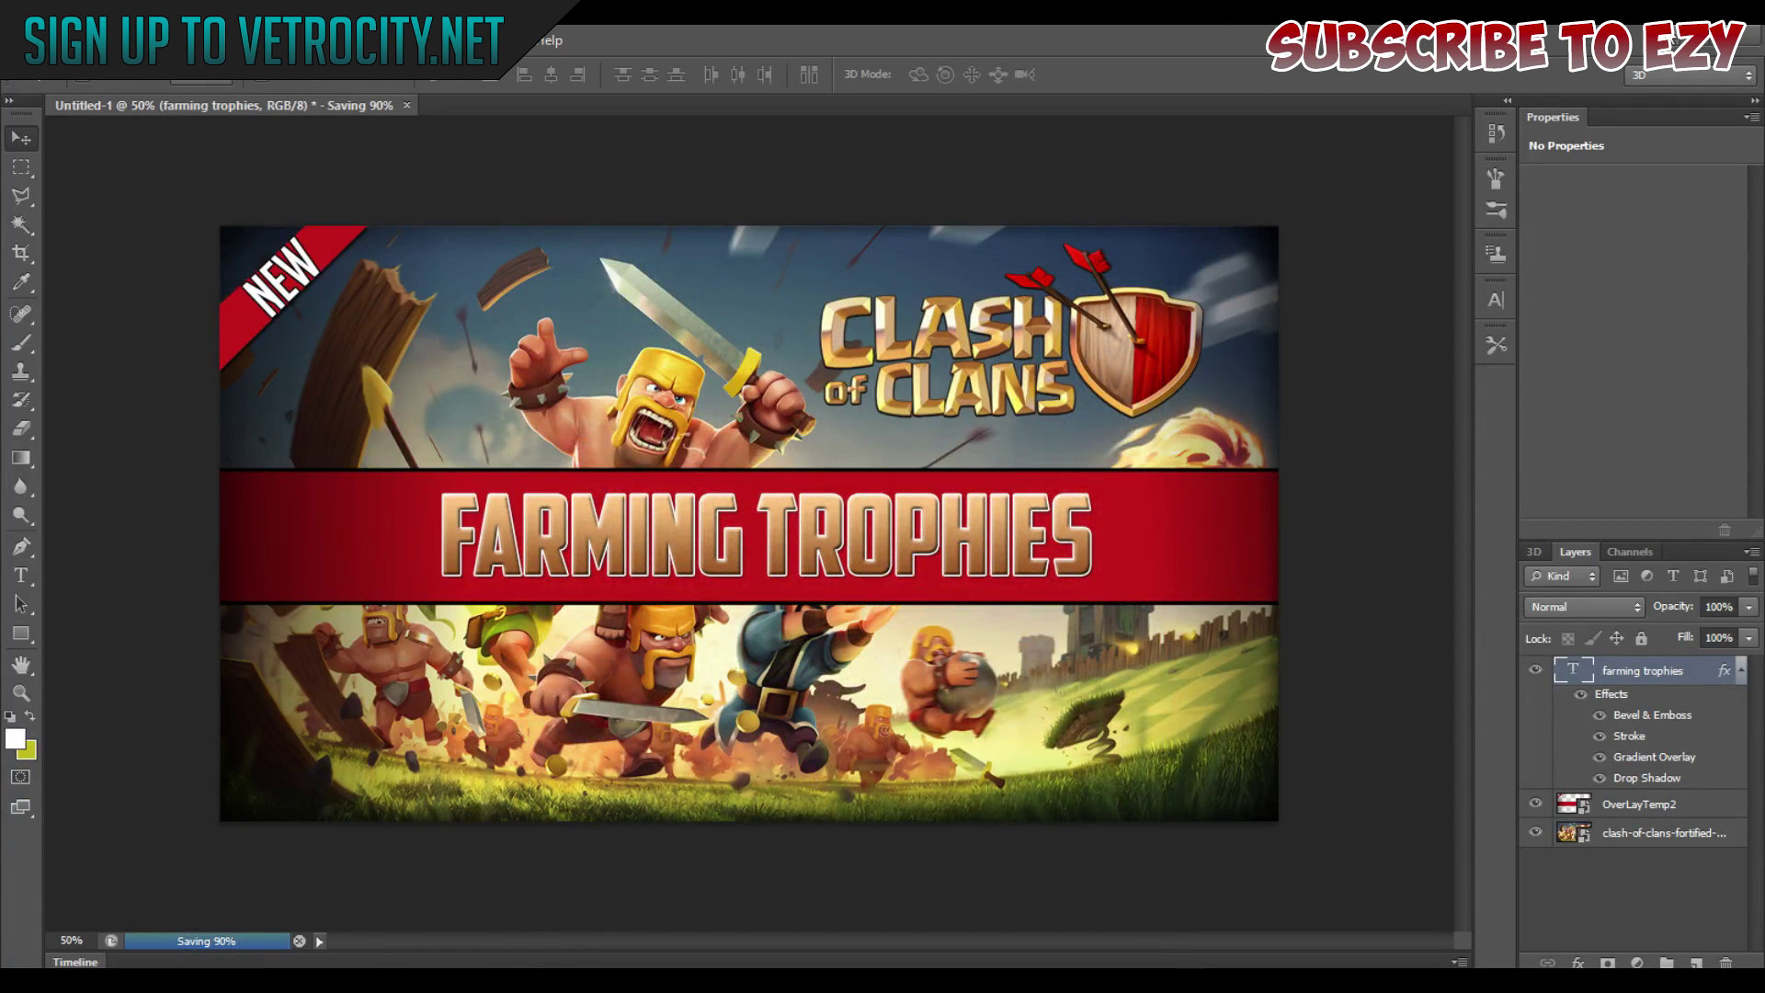
key("super+d")
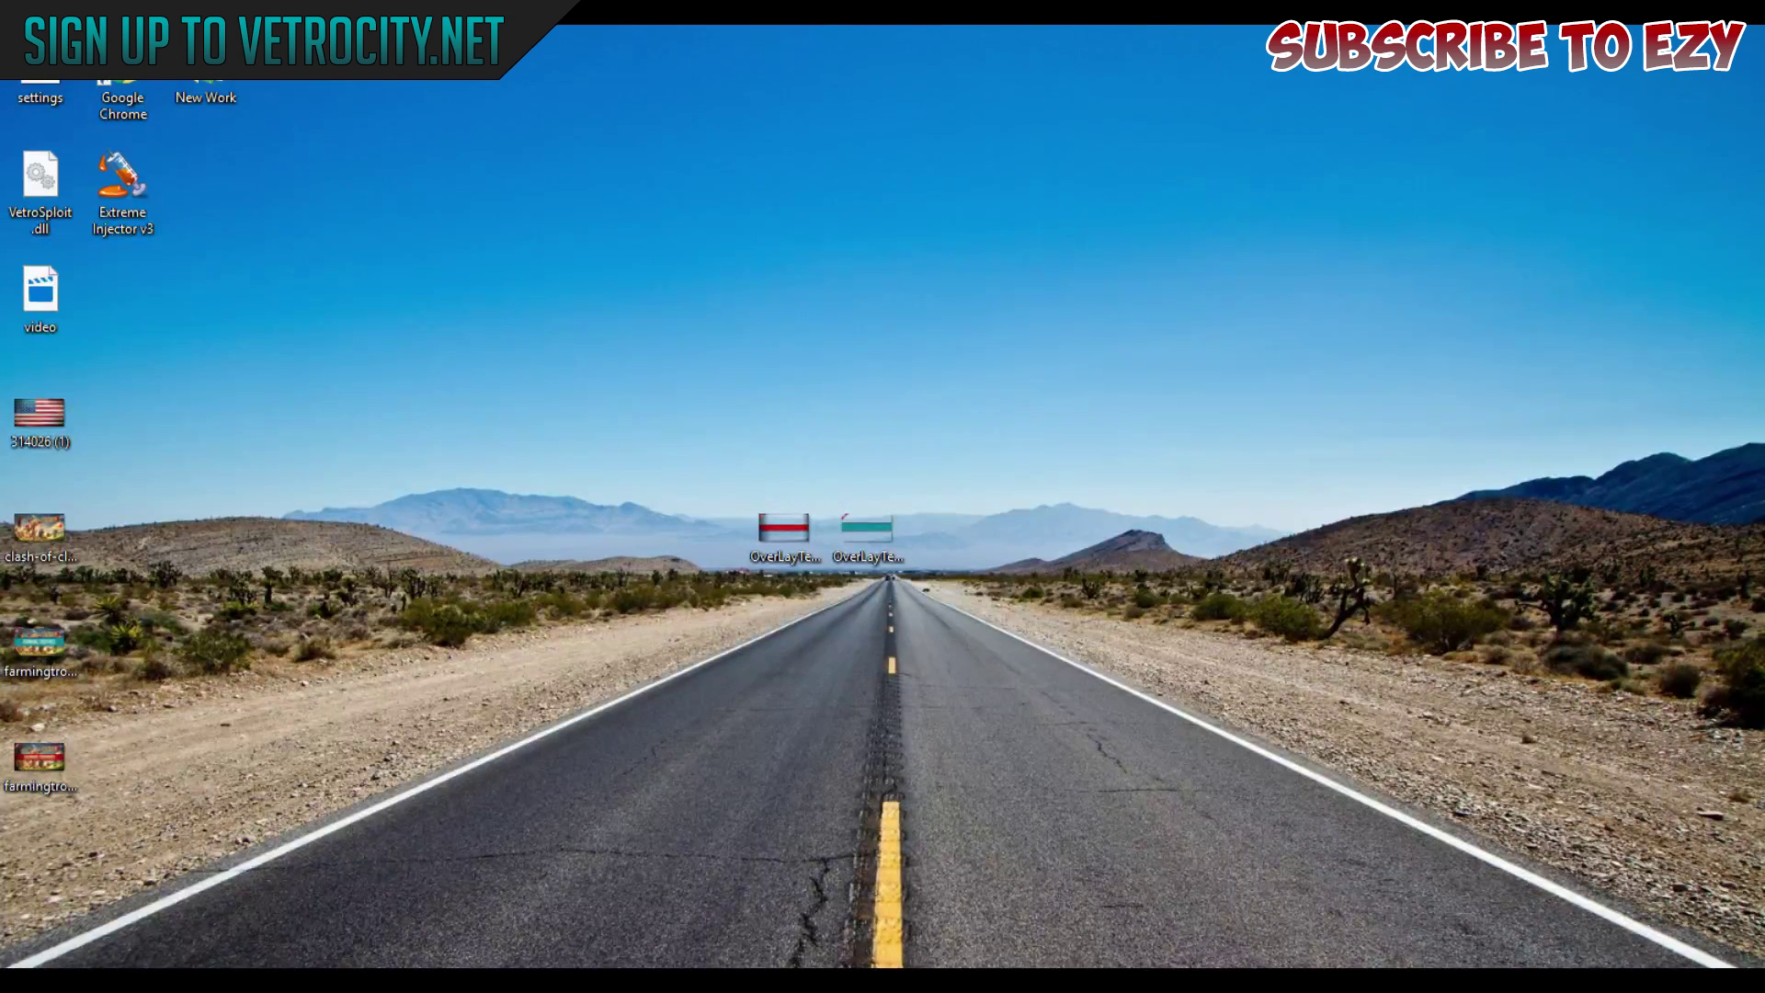
Preview the farmingtrophies2 image in Windows Photos, then close the viewer.
double_click(43, 767)
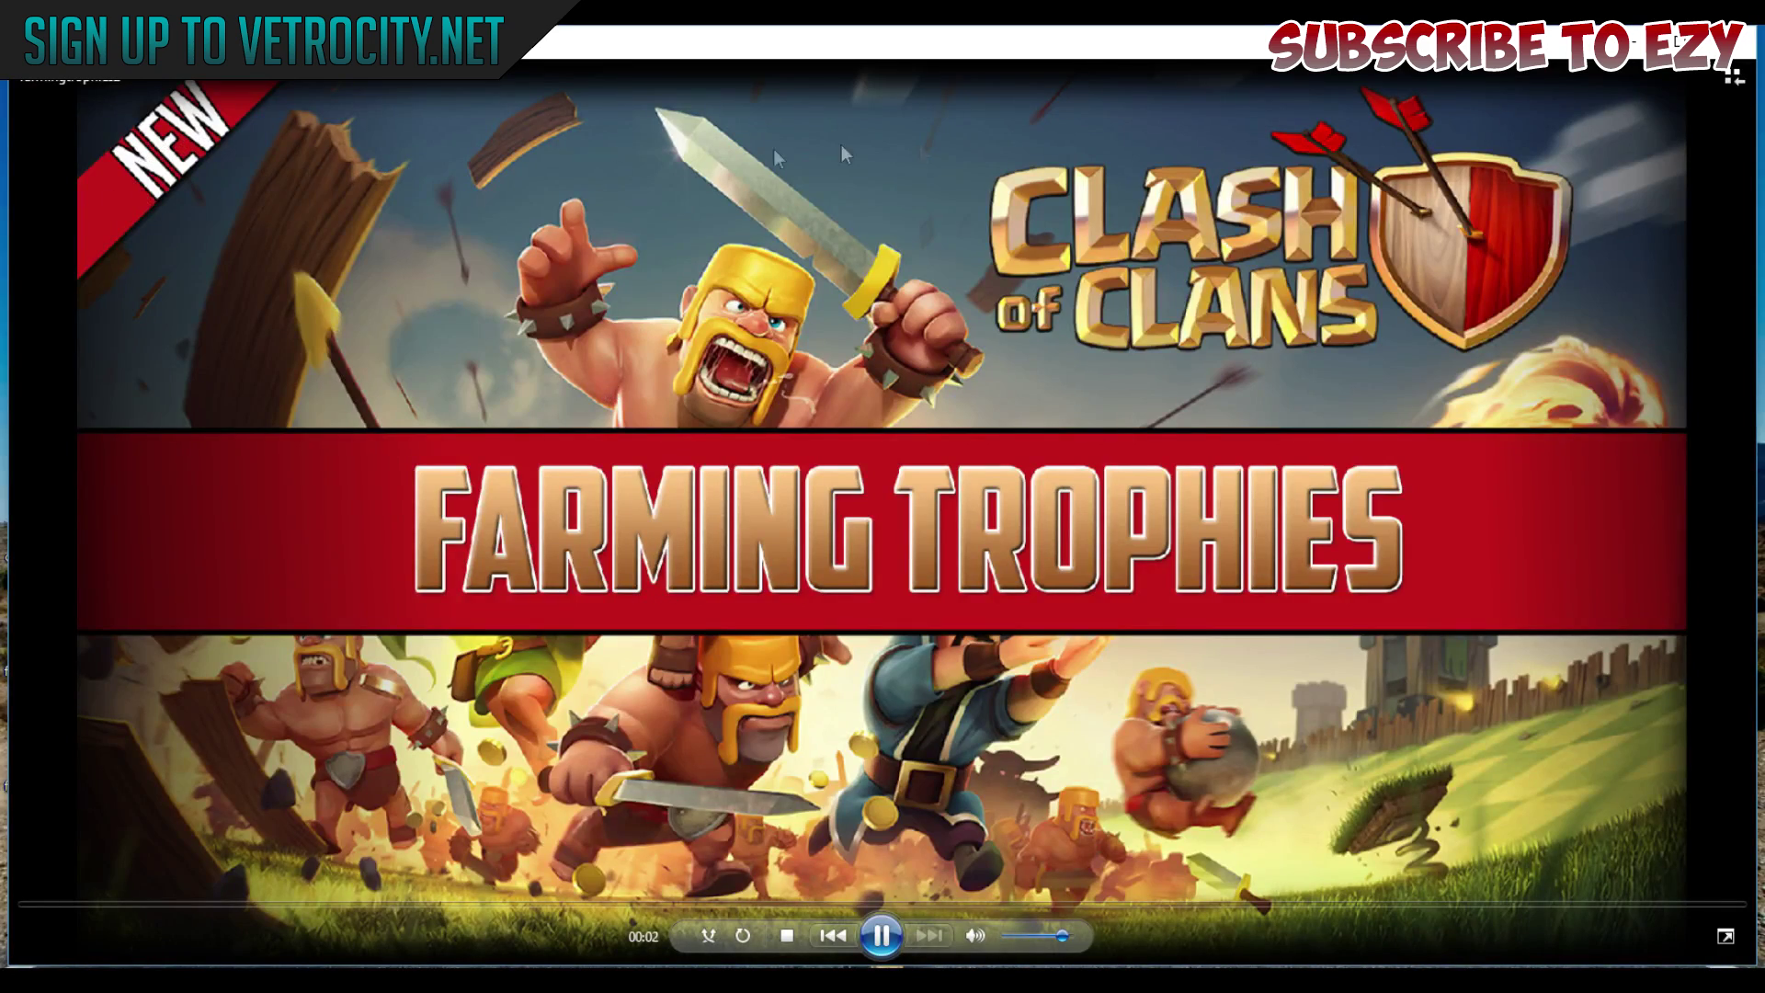
left_click(1747, 79)
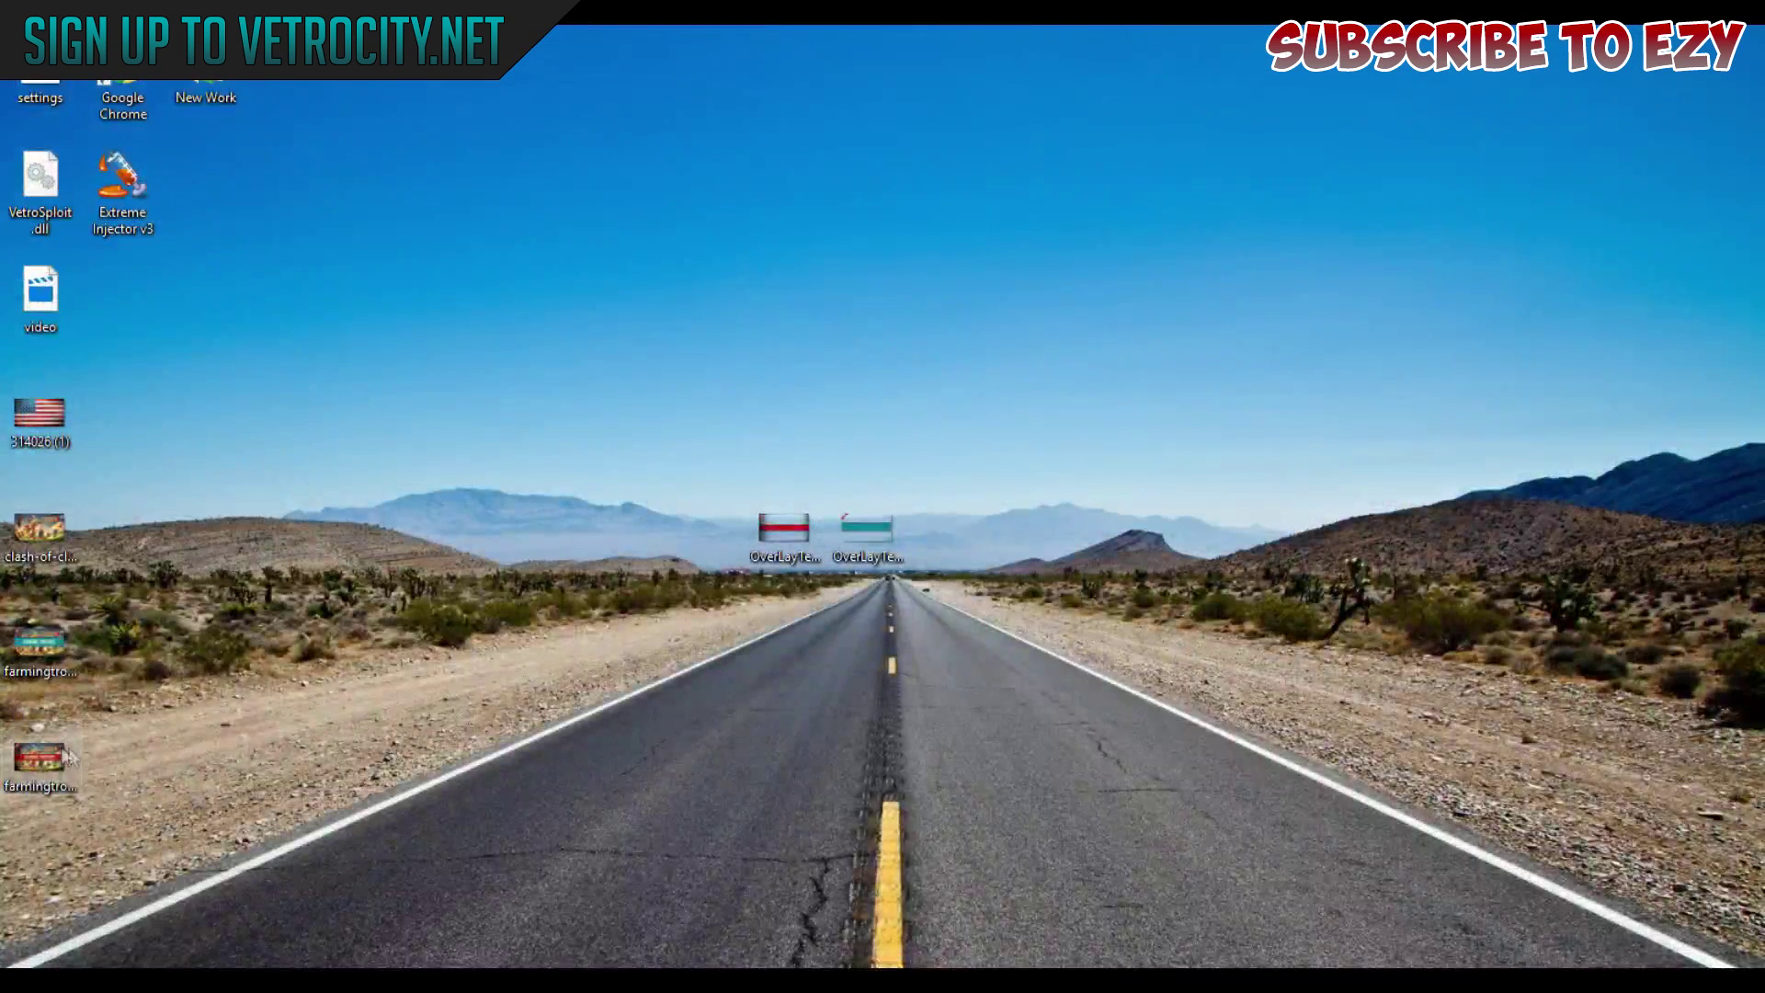
right_click(57, 746)
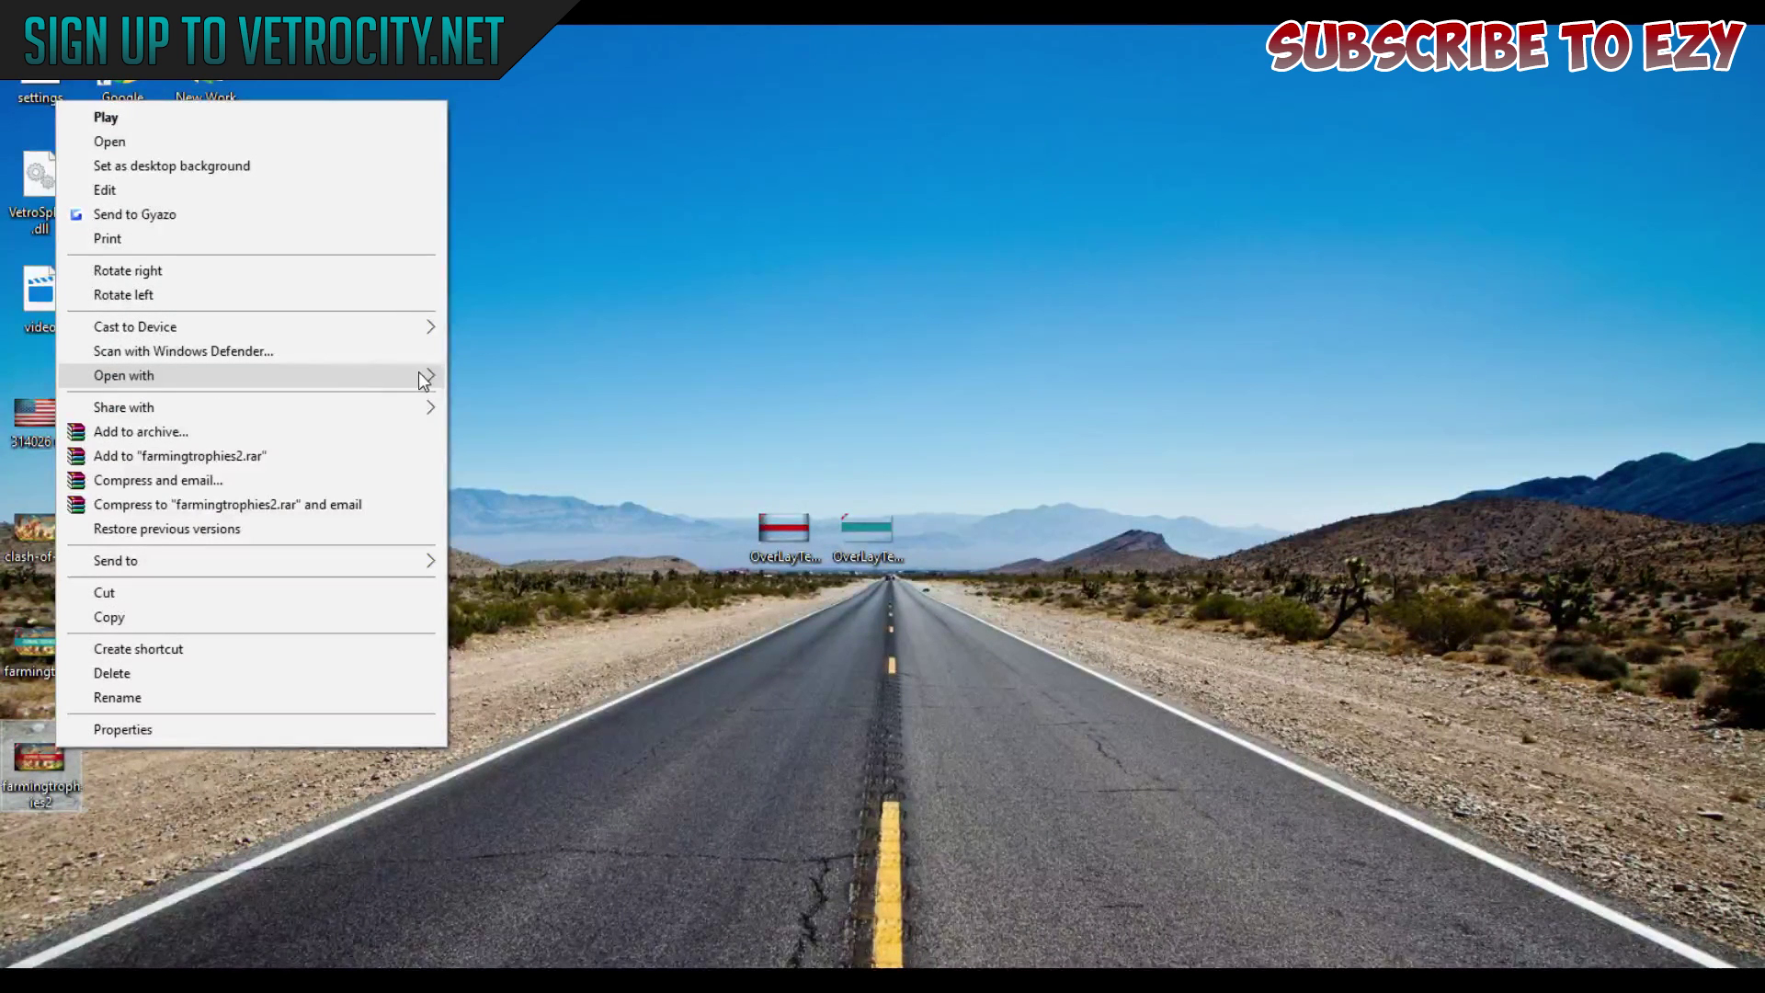
mouse_move(405, 382)
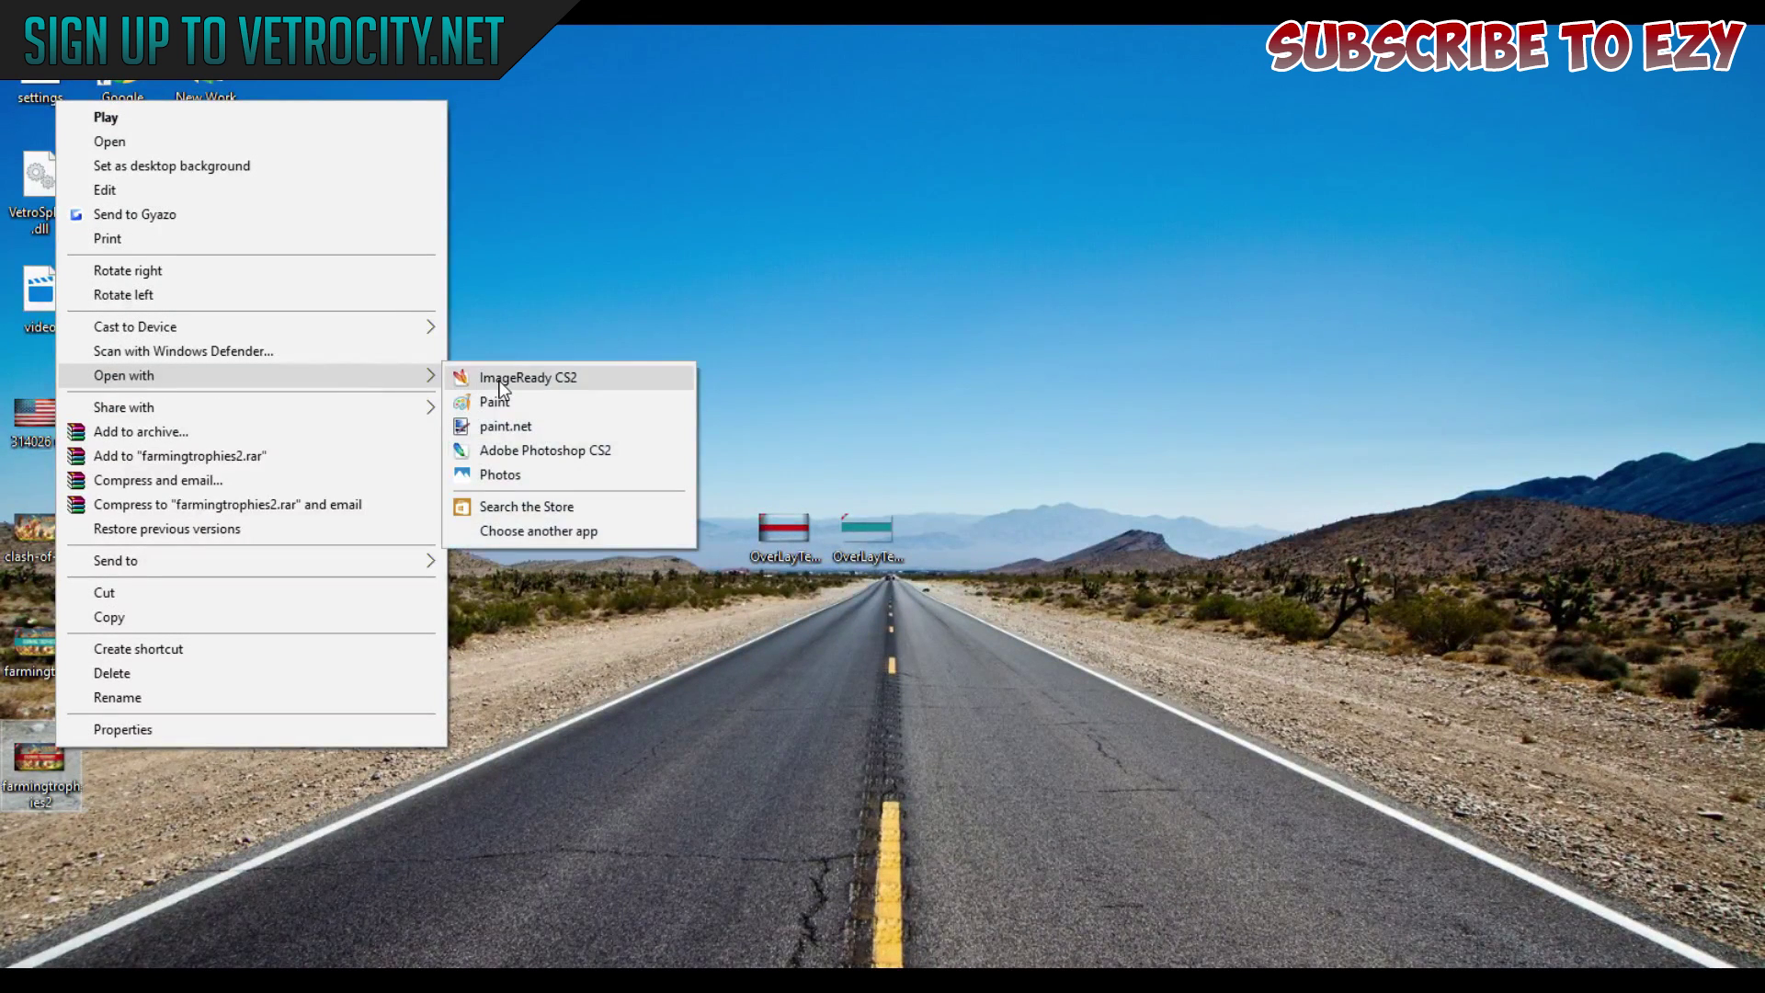
left_click(506, 474)
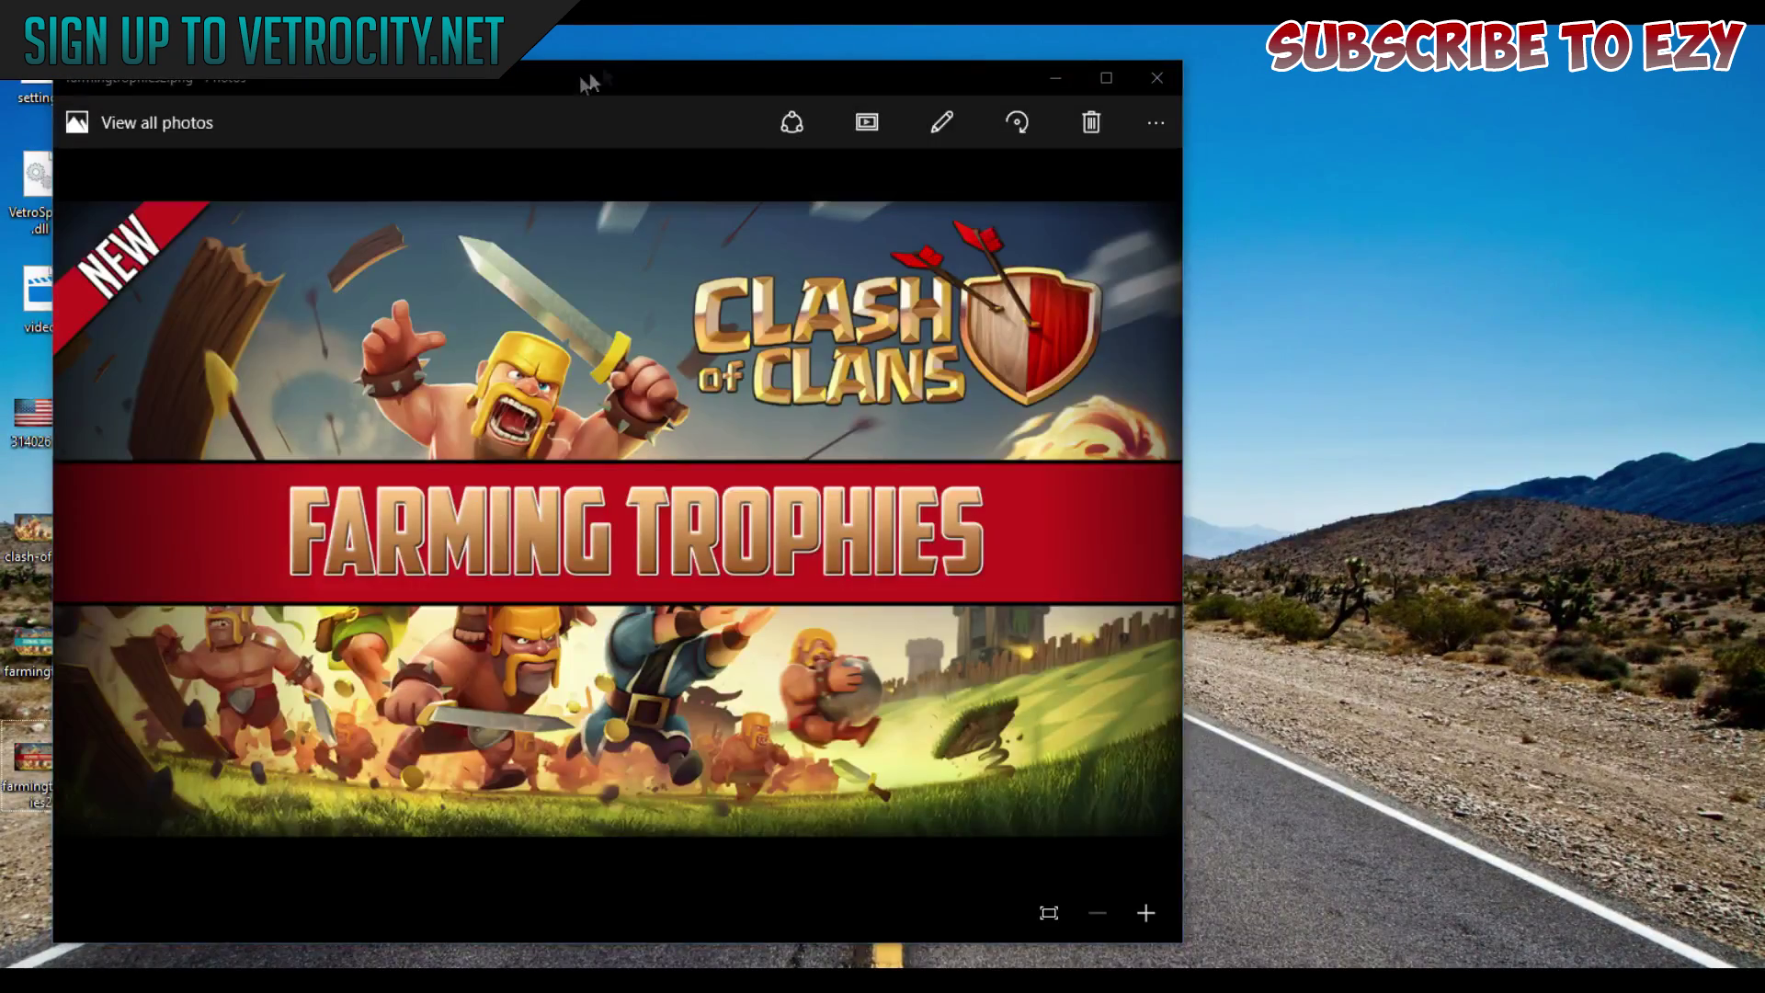
left_click_drag(588, 74, 800, 60)
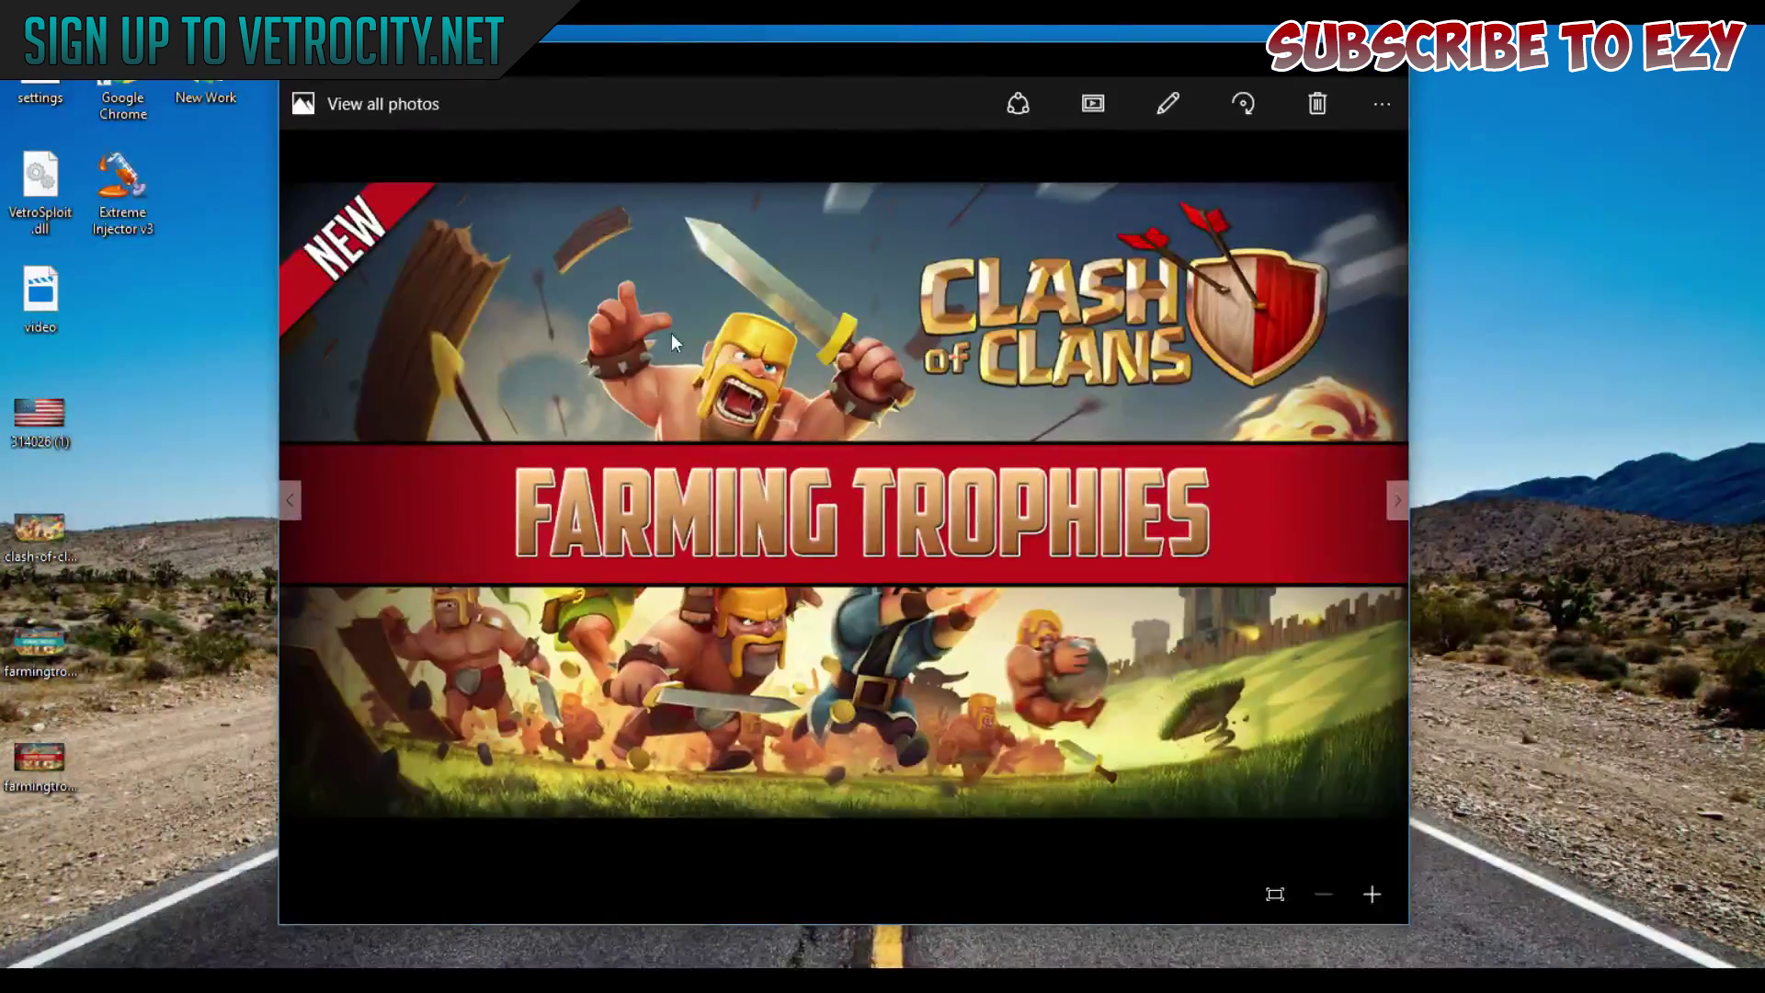
left_click(1387, 66)
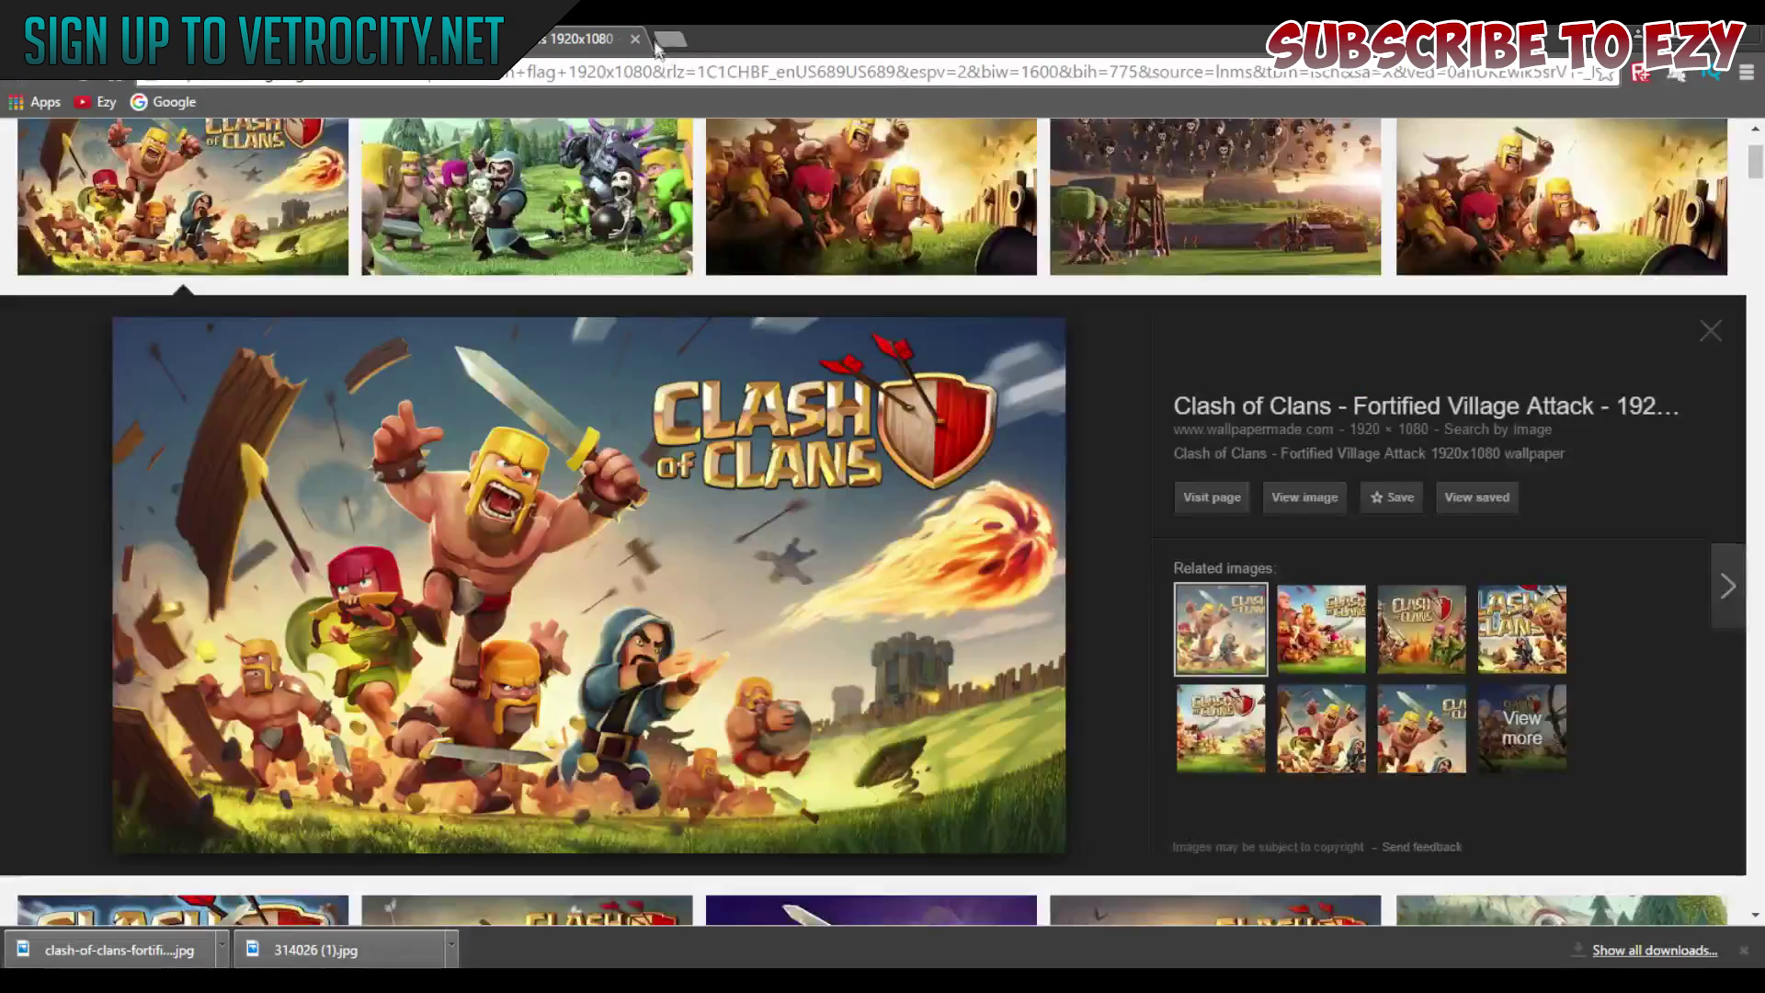
Go to the YouTube channel page and start a new video upload.
scroll(1643, 236, "up", 2)
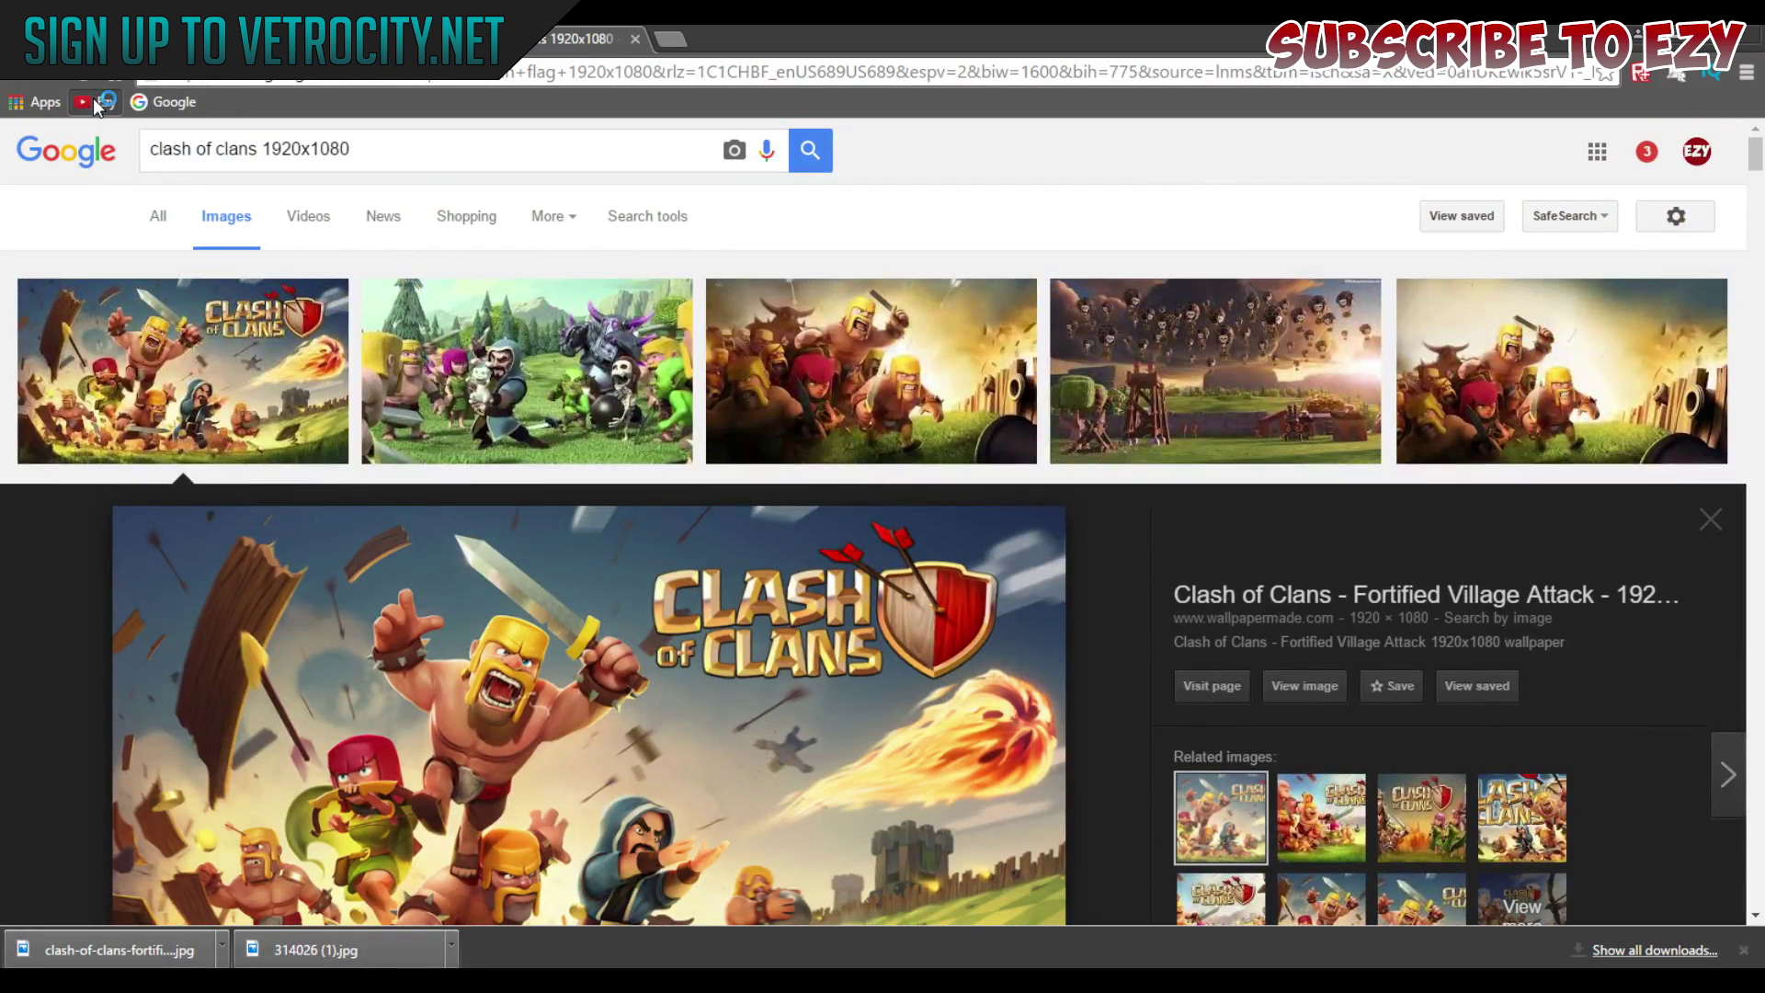
left_click(95, 103)
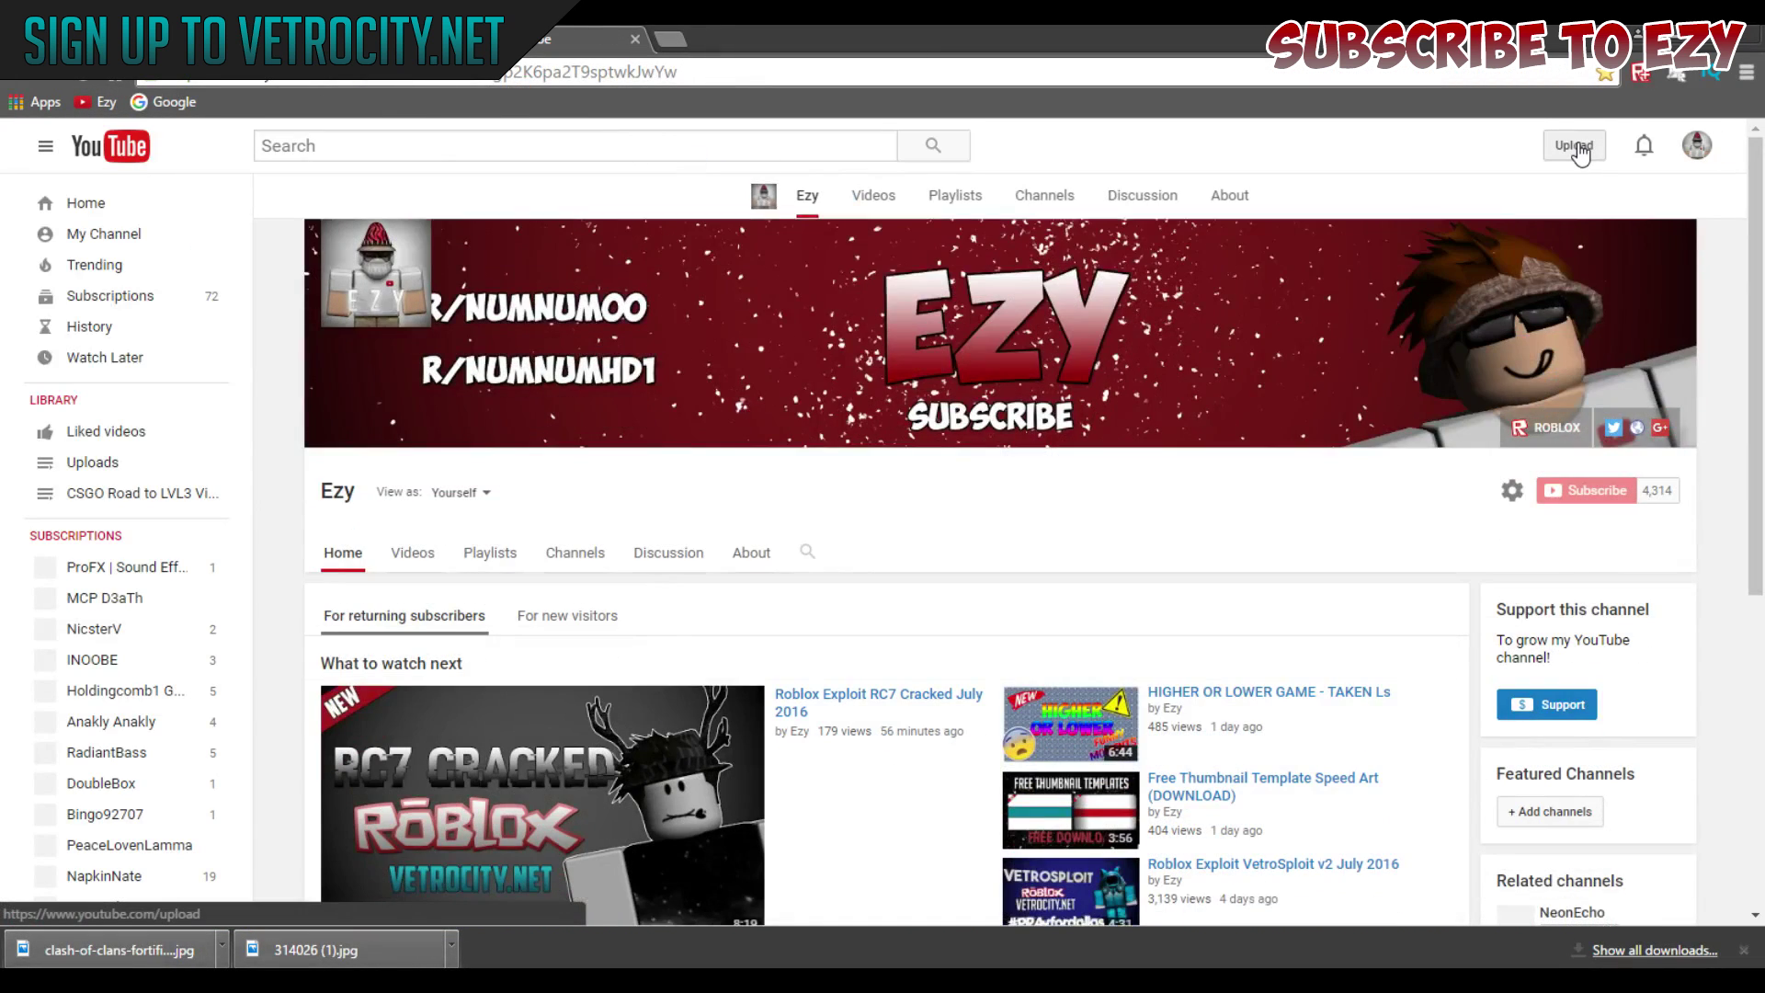
left_click(1576, 153)
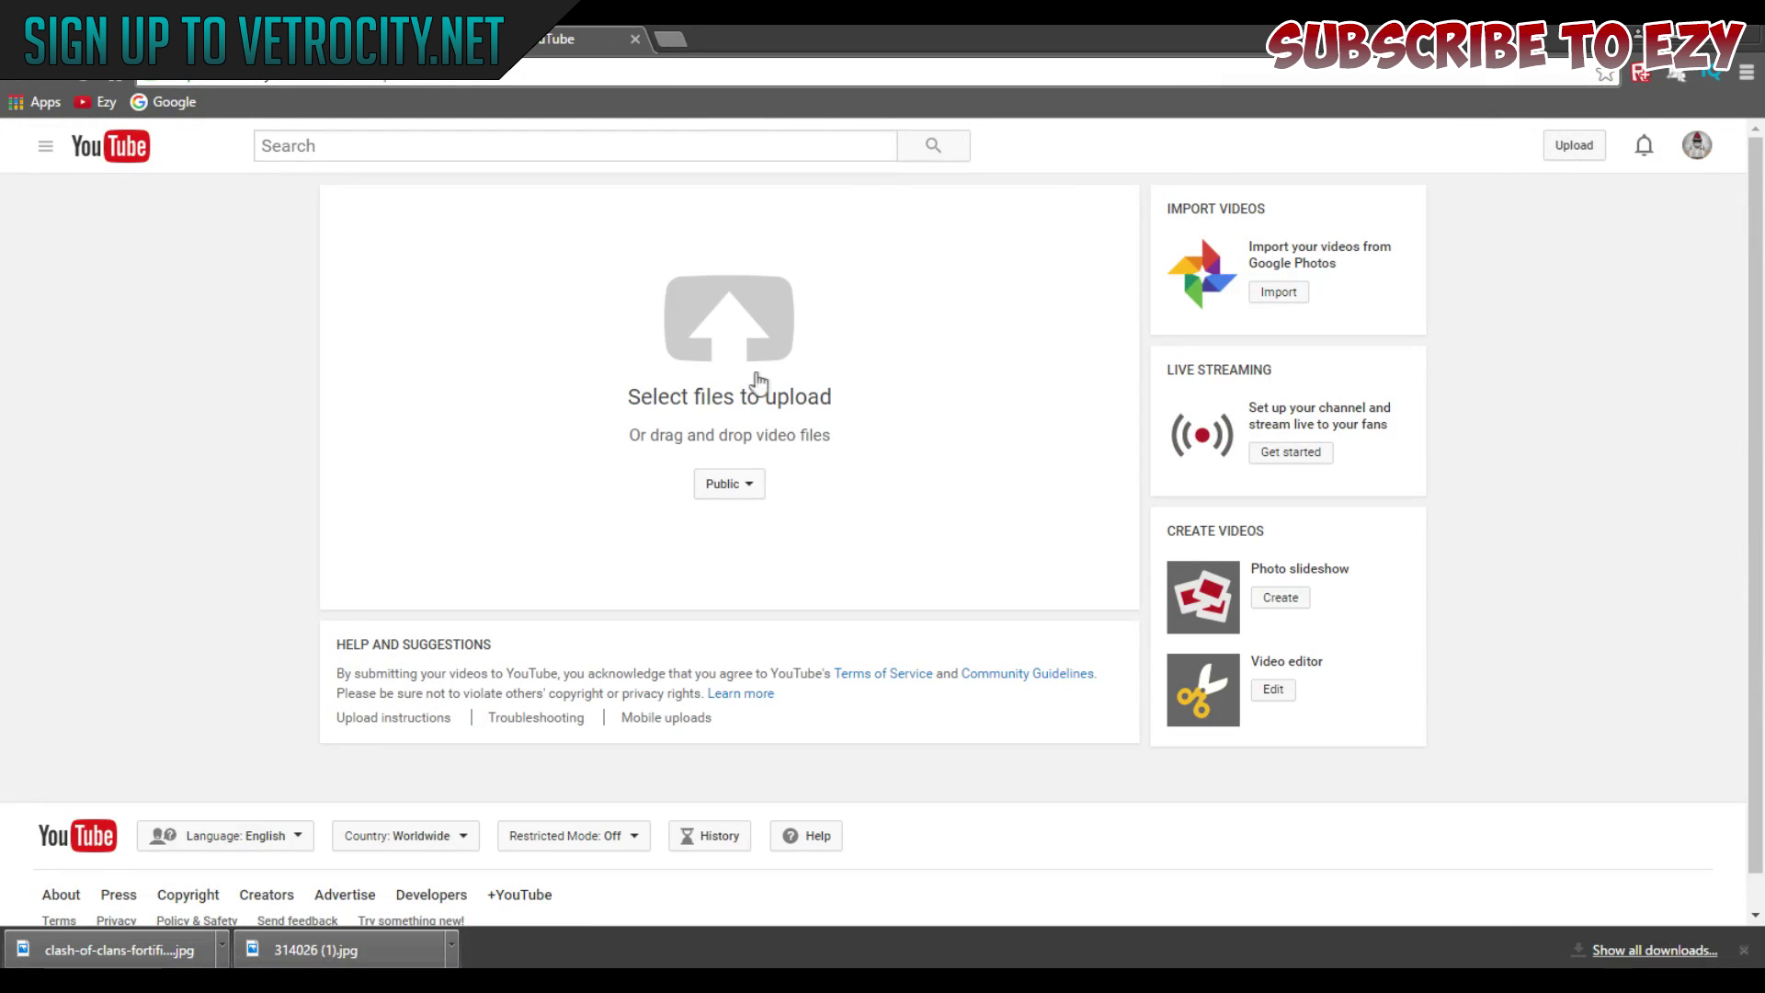
Upload 'Exploit Talk and Other Stuff!' from OneDrive Documents and request a custom thumbnail.
left_click(758, 382)
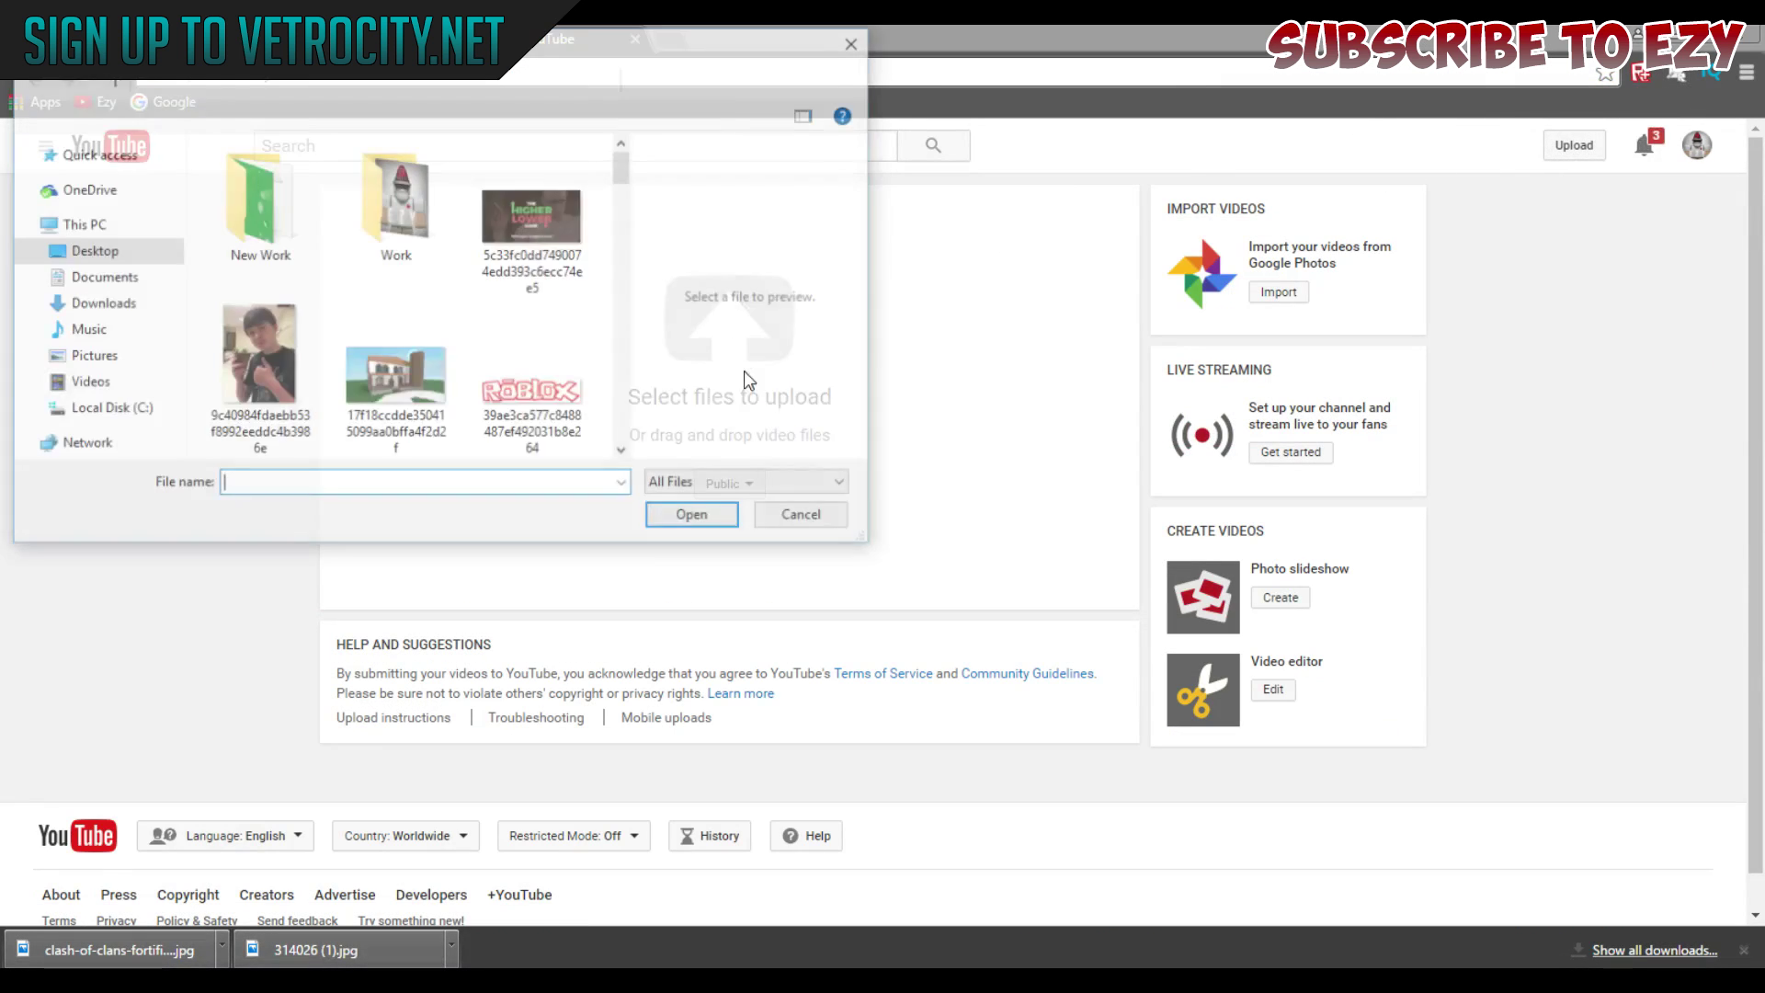
left_click(88, 185)
double_click(264, 175)
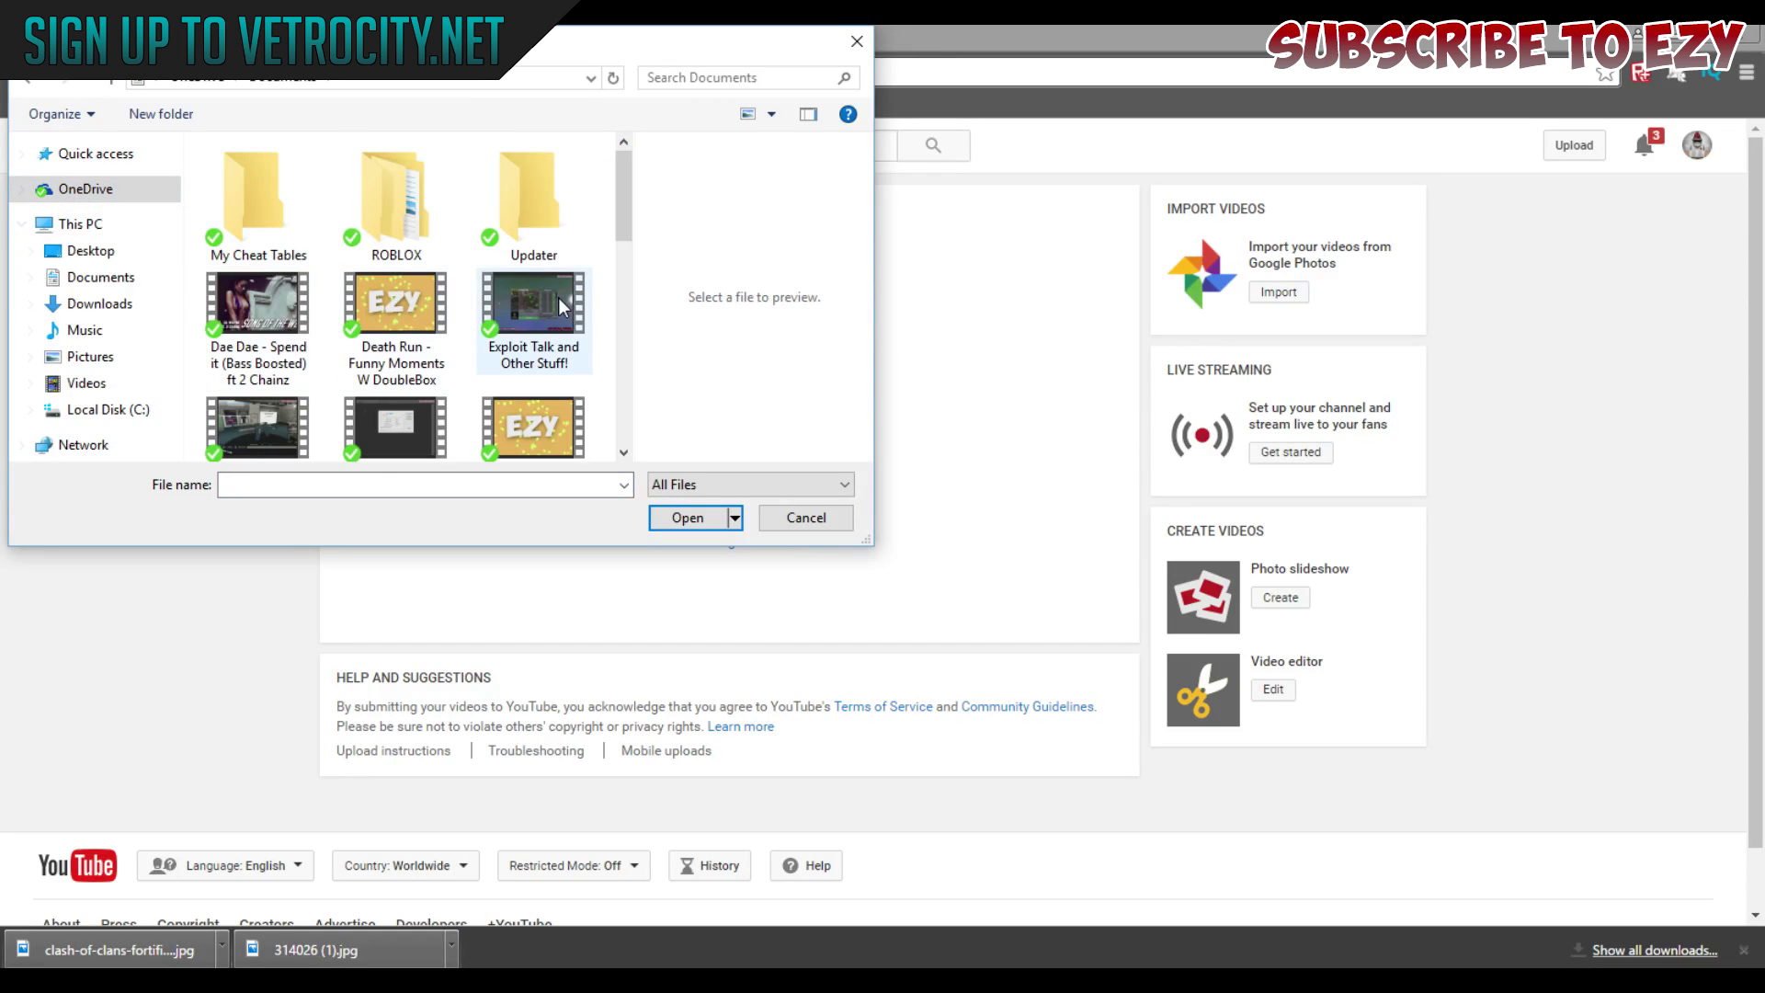
double_click(501, 312)
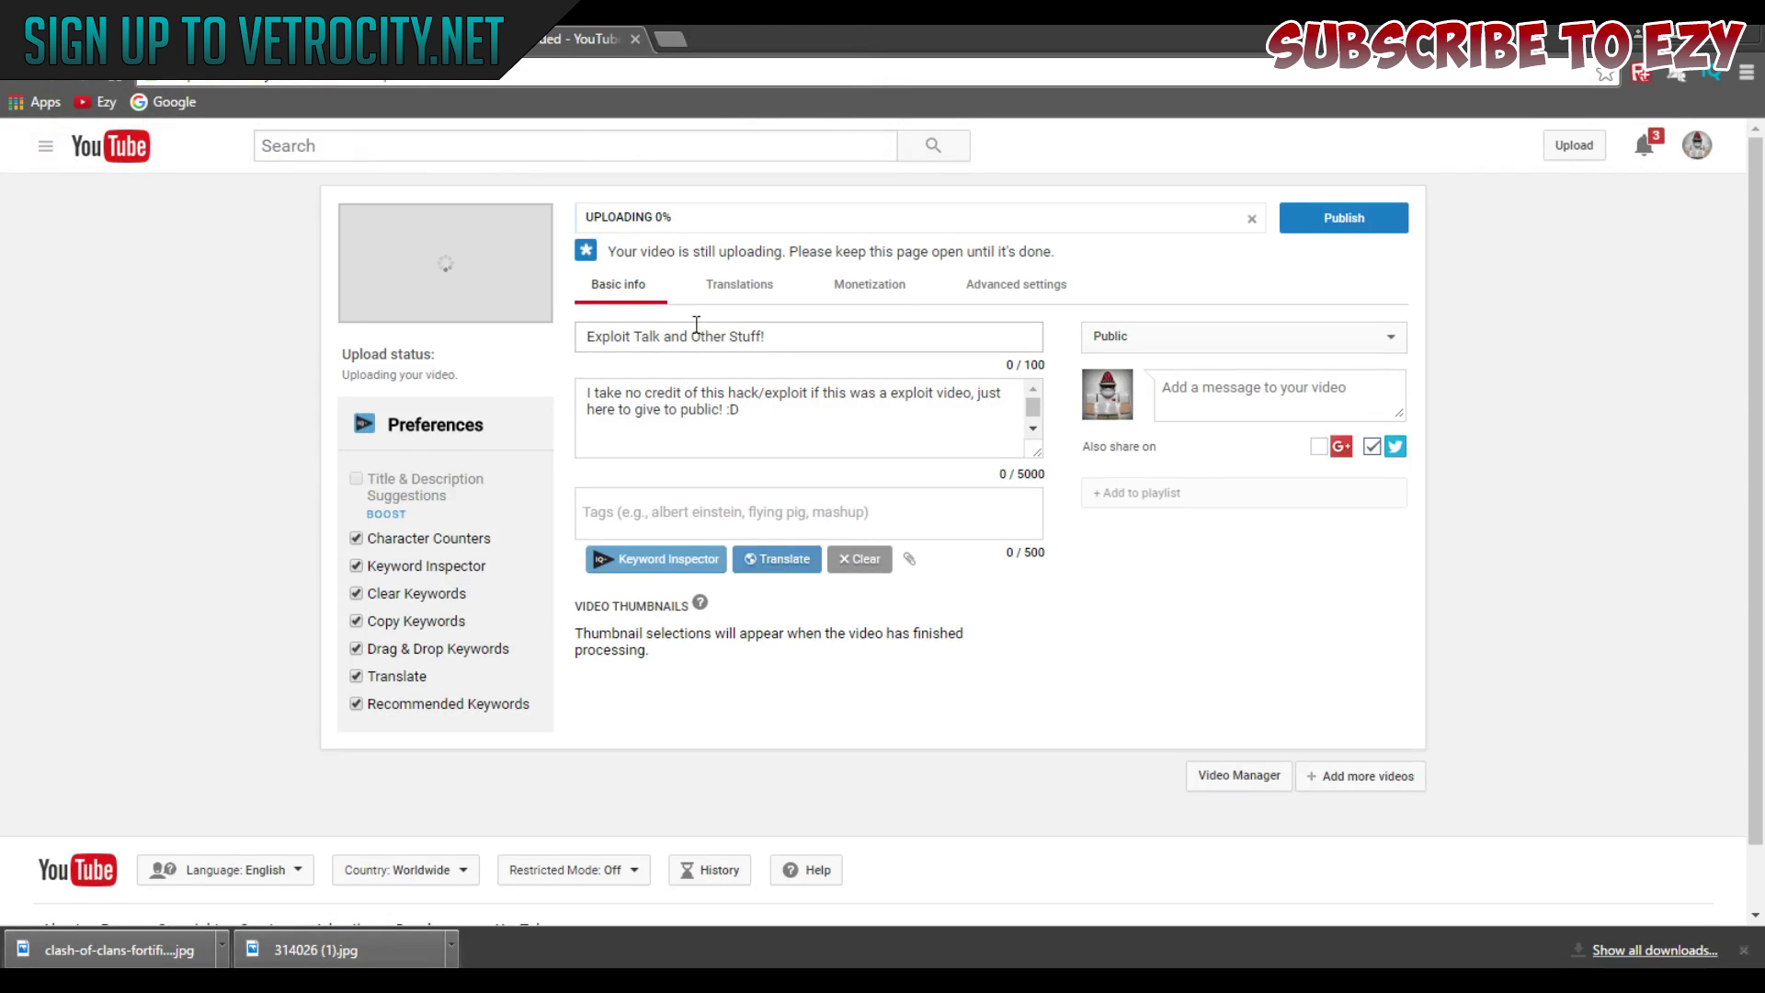
left_click(800, 336)
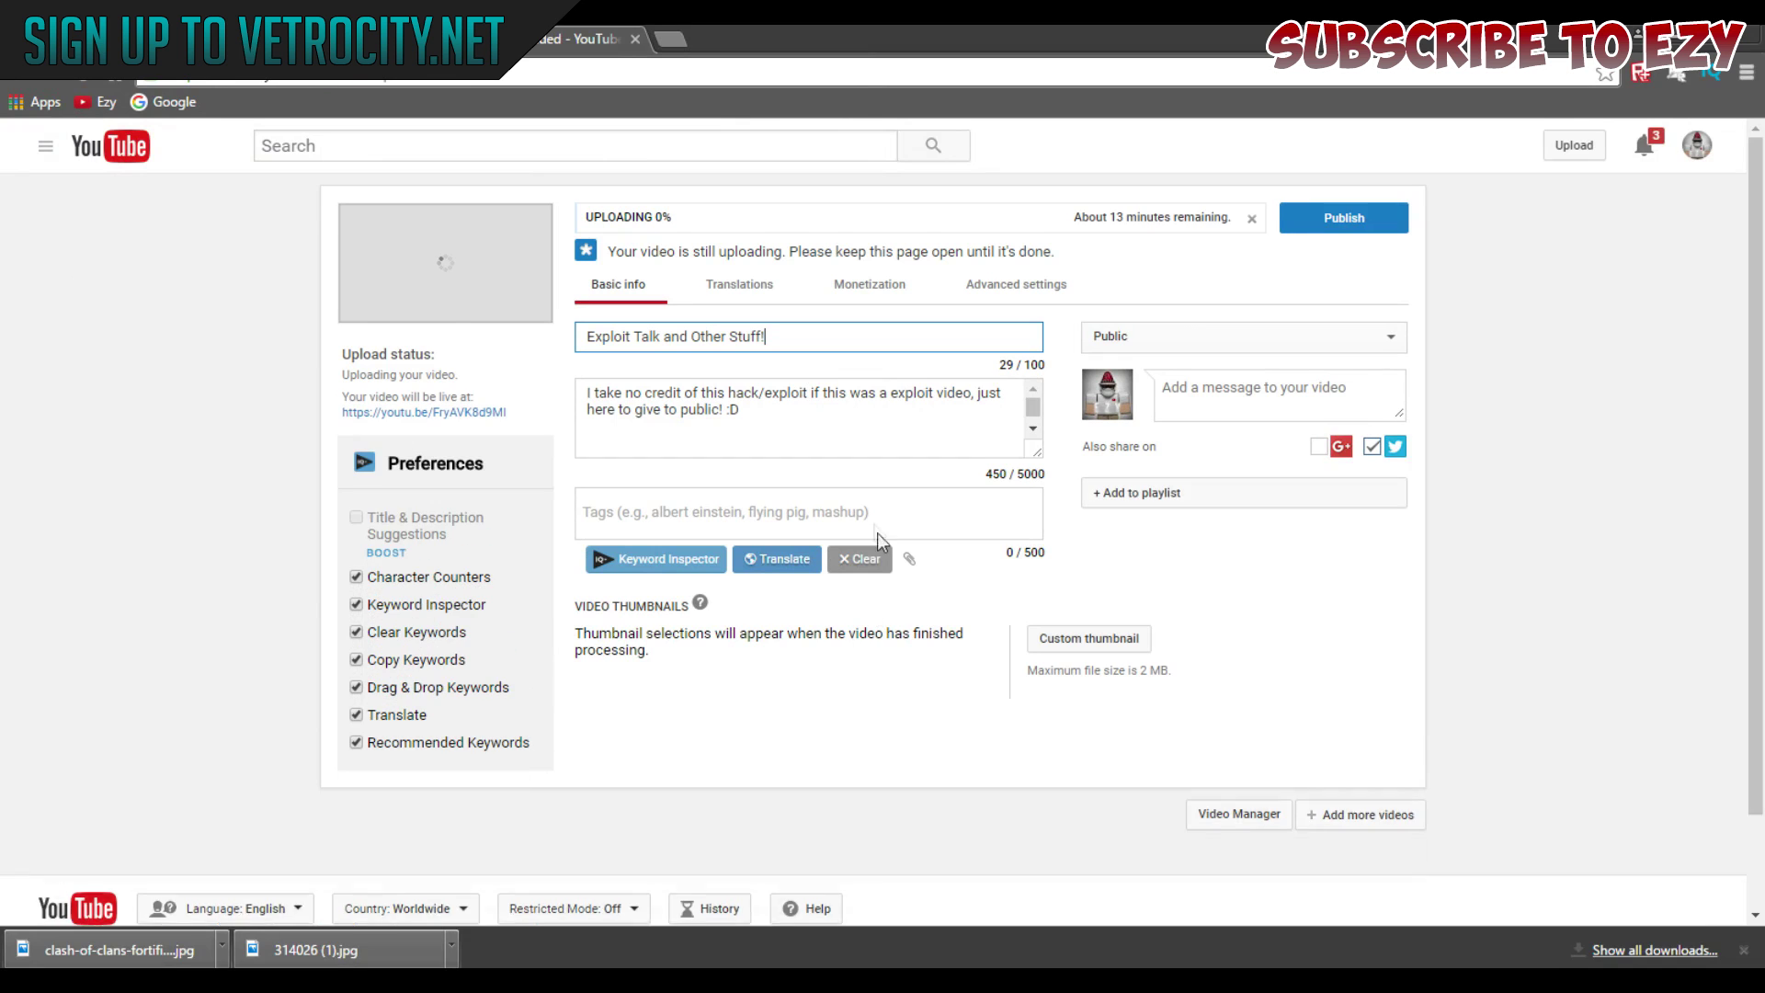
left_click(1088, 638)
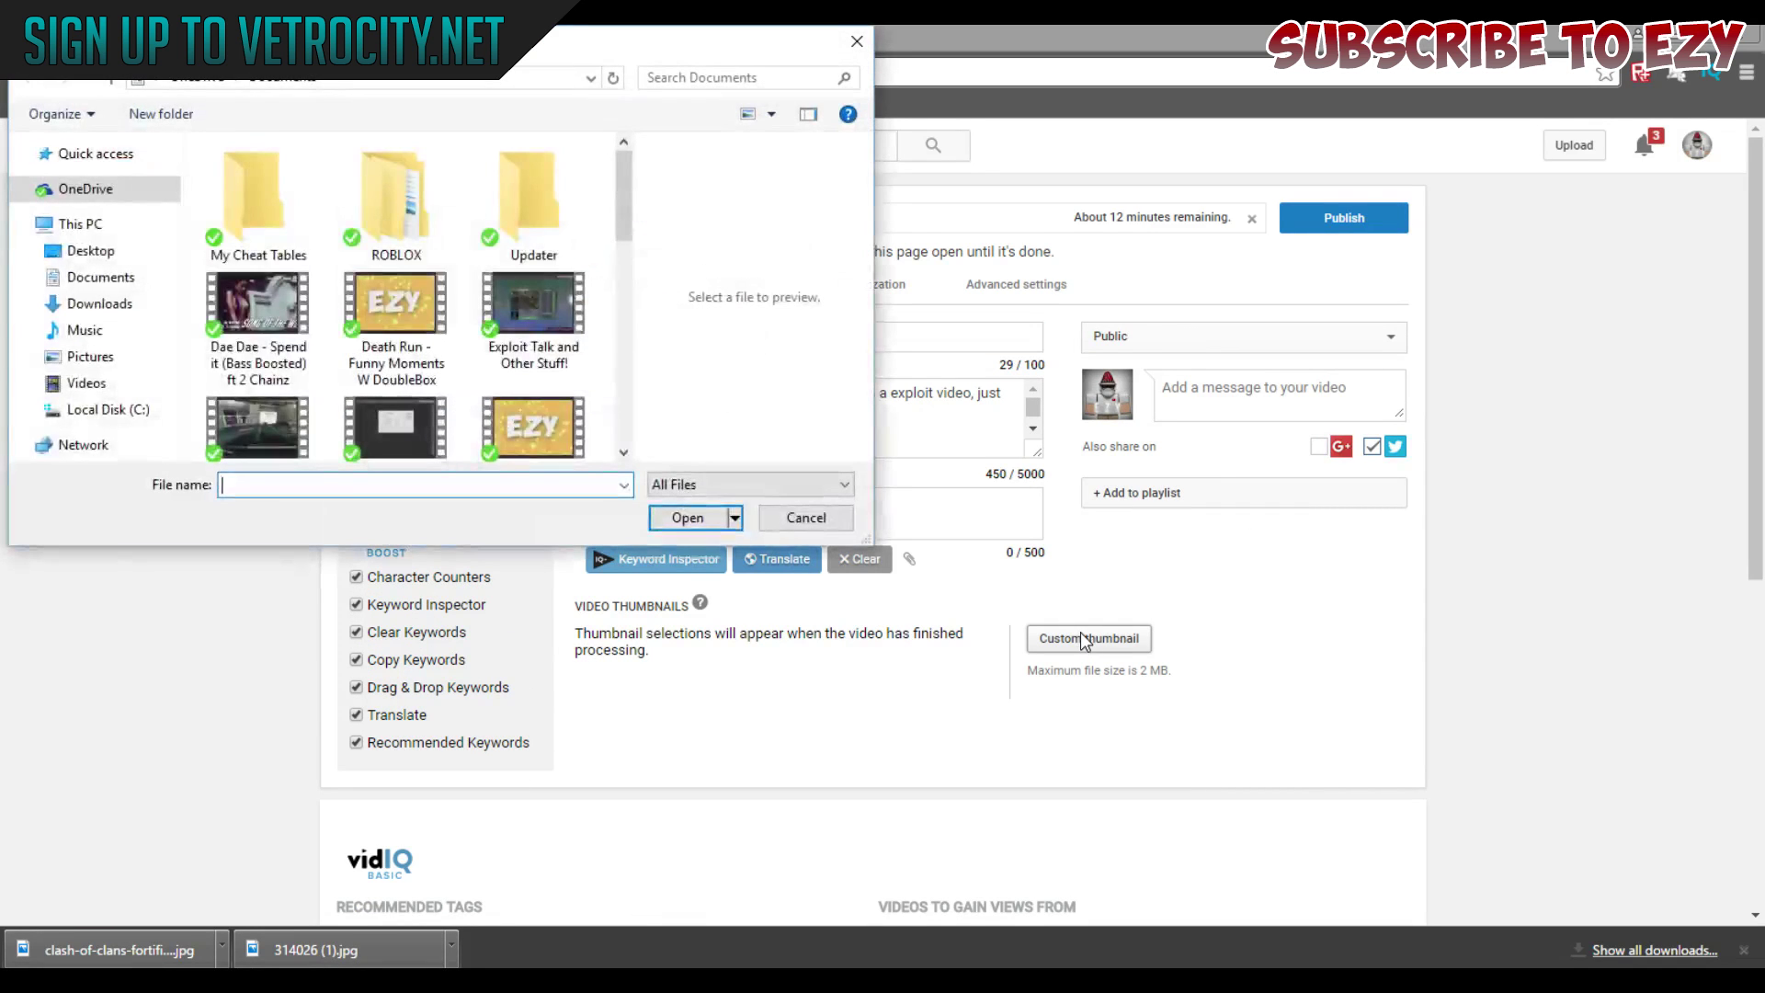
Check the custom thumbnail size and format requirements, reopening the thumbnail file picker.
left_click(807, 524)
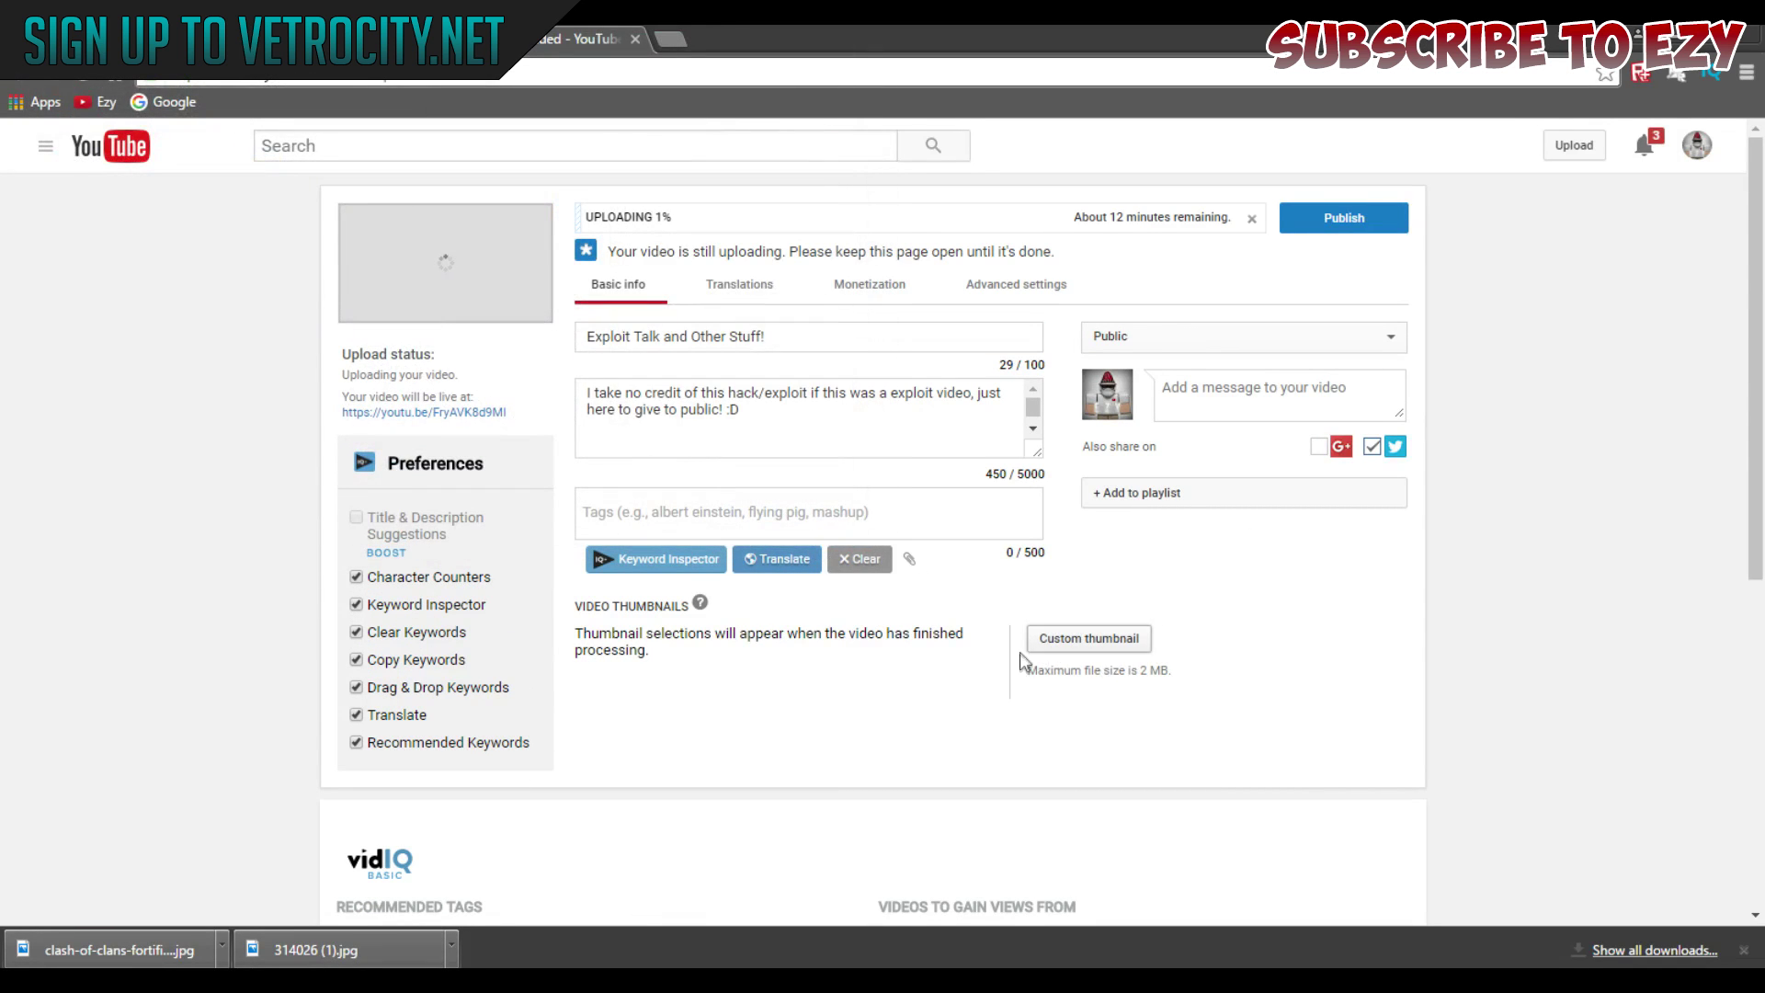
left_click_drag(1064, 670, 1160, 681)
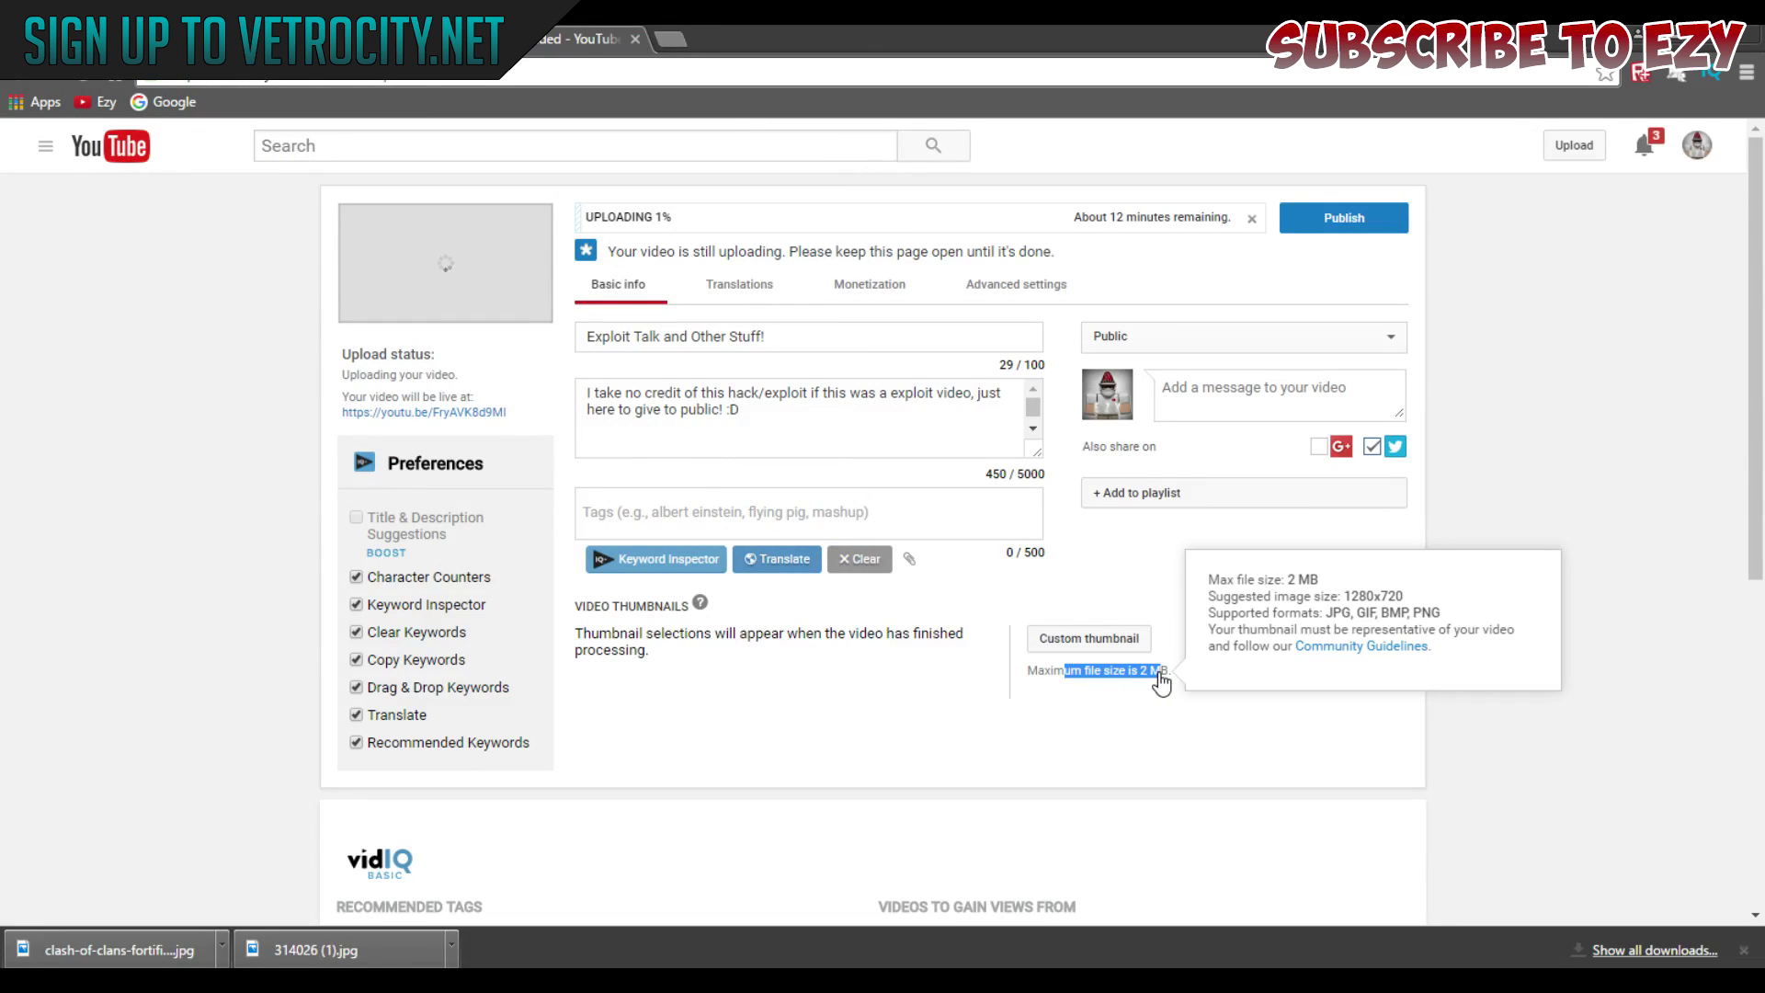
mouse_move(1155, 680)
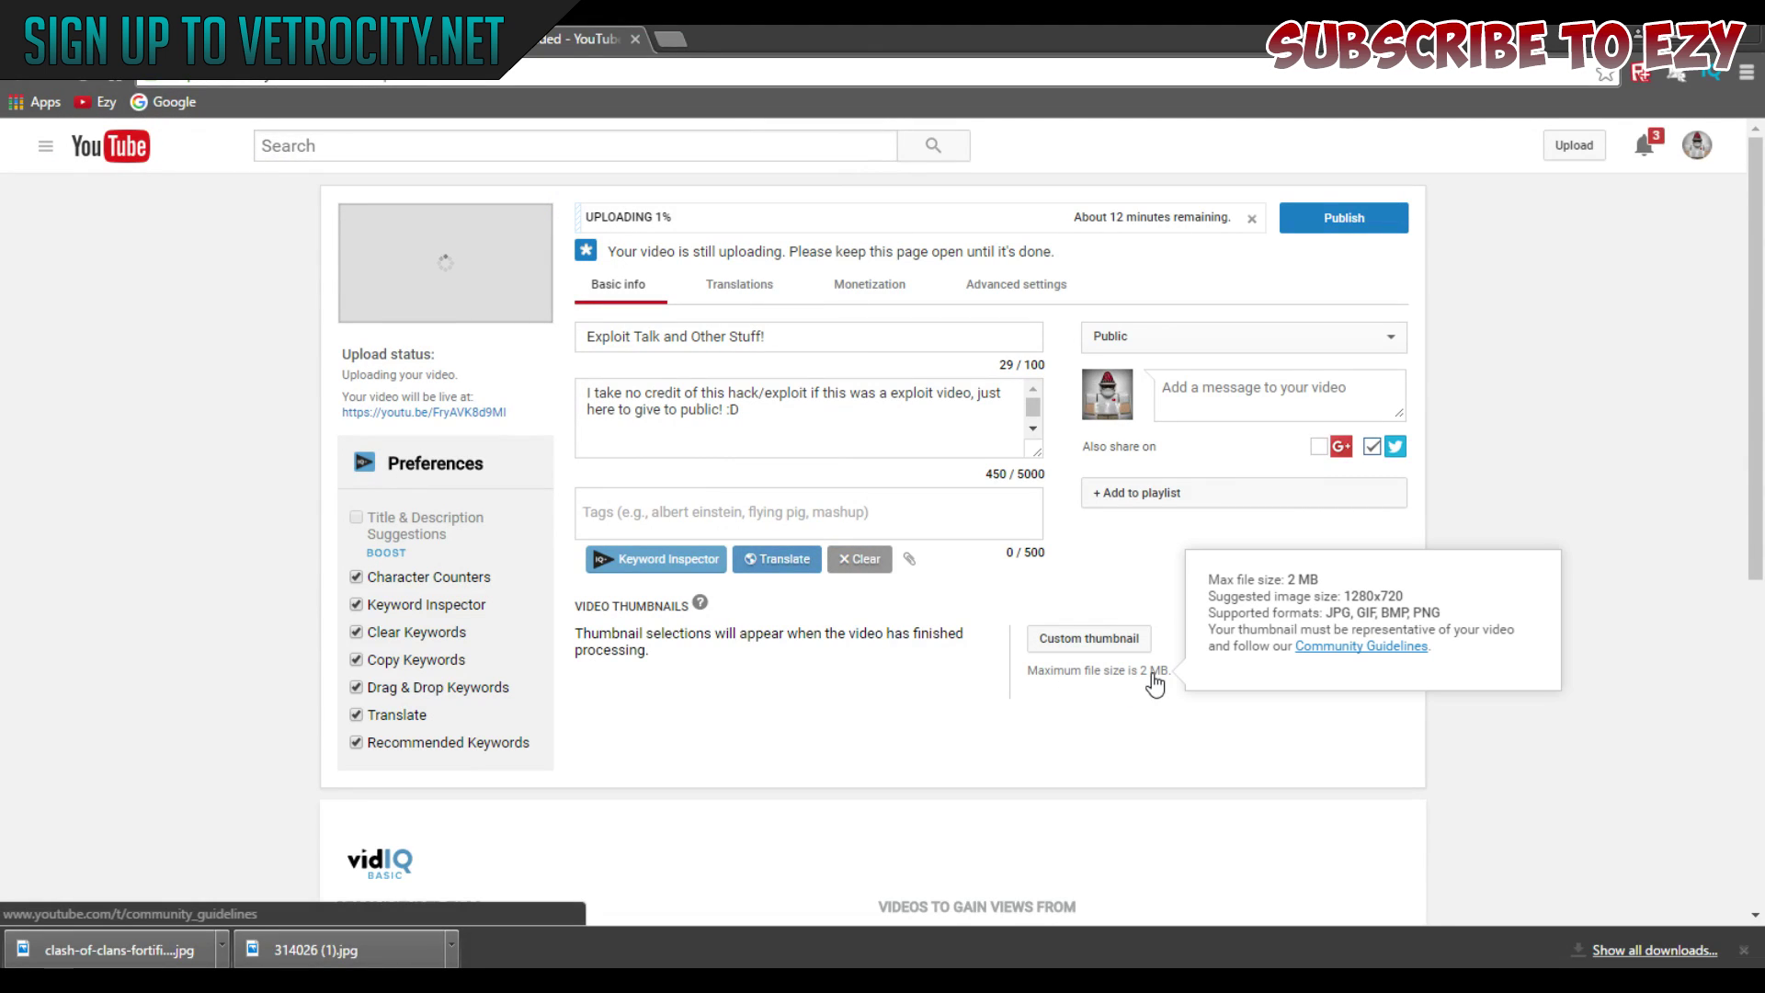
left_click(1089, 638)
left_click(805, 516)
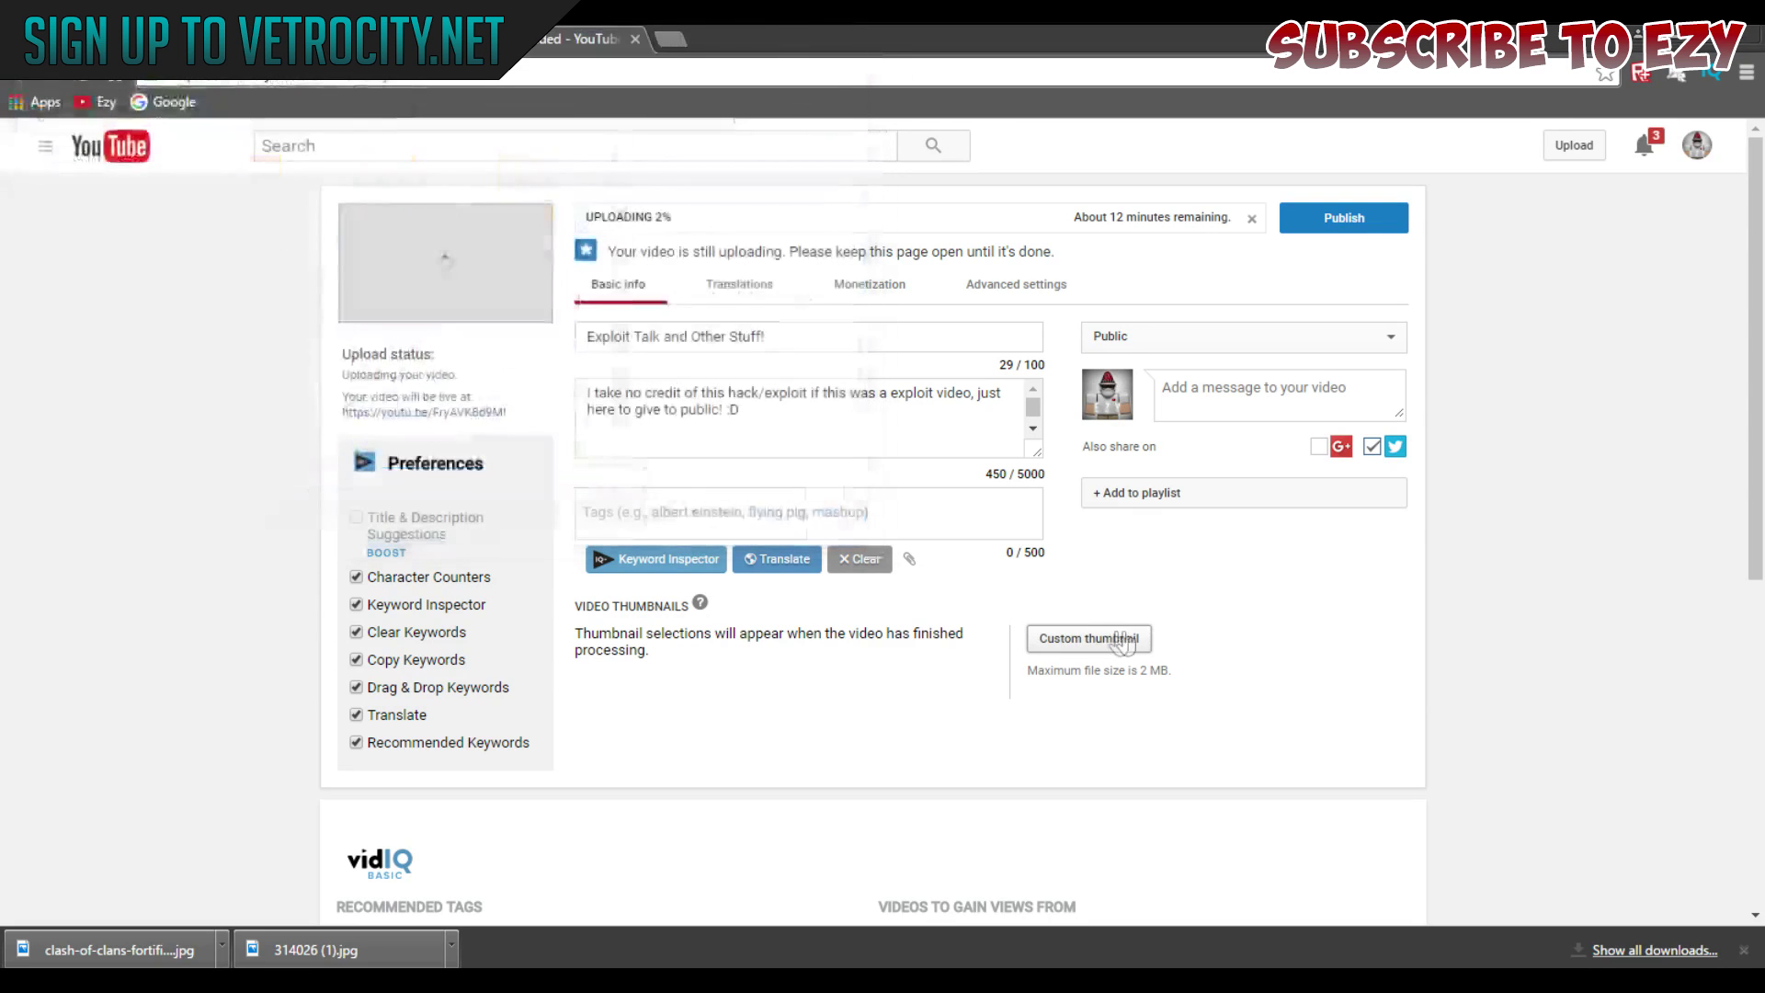
mouse_move(1143, 683)
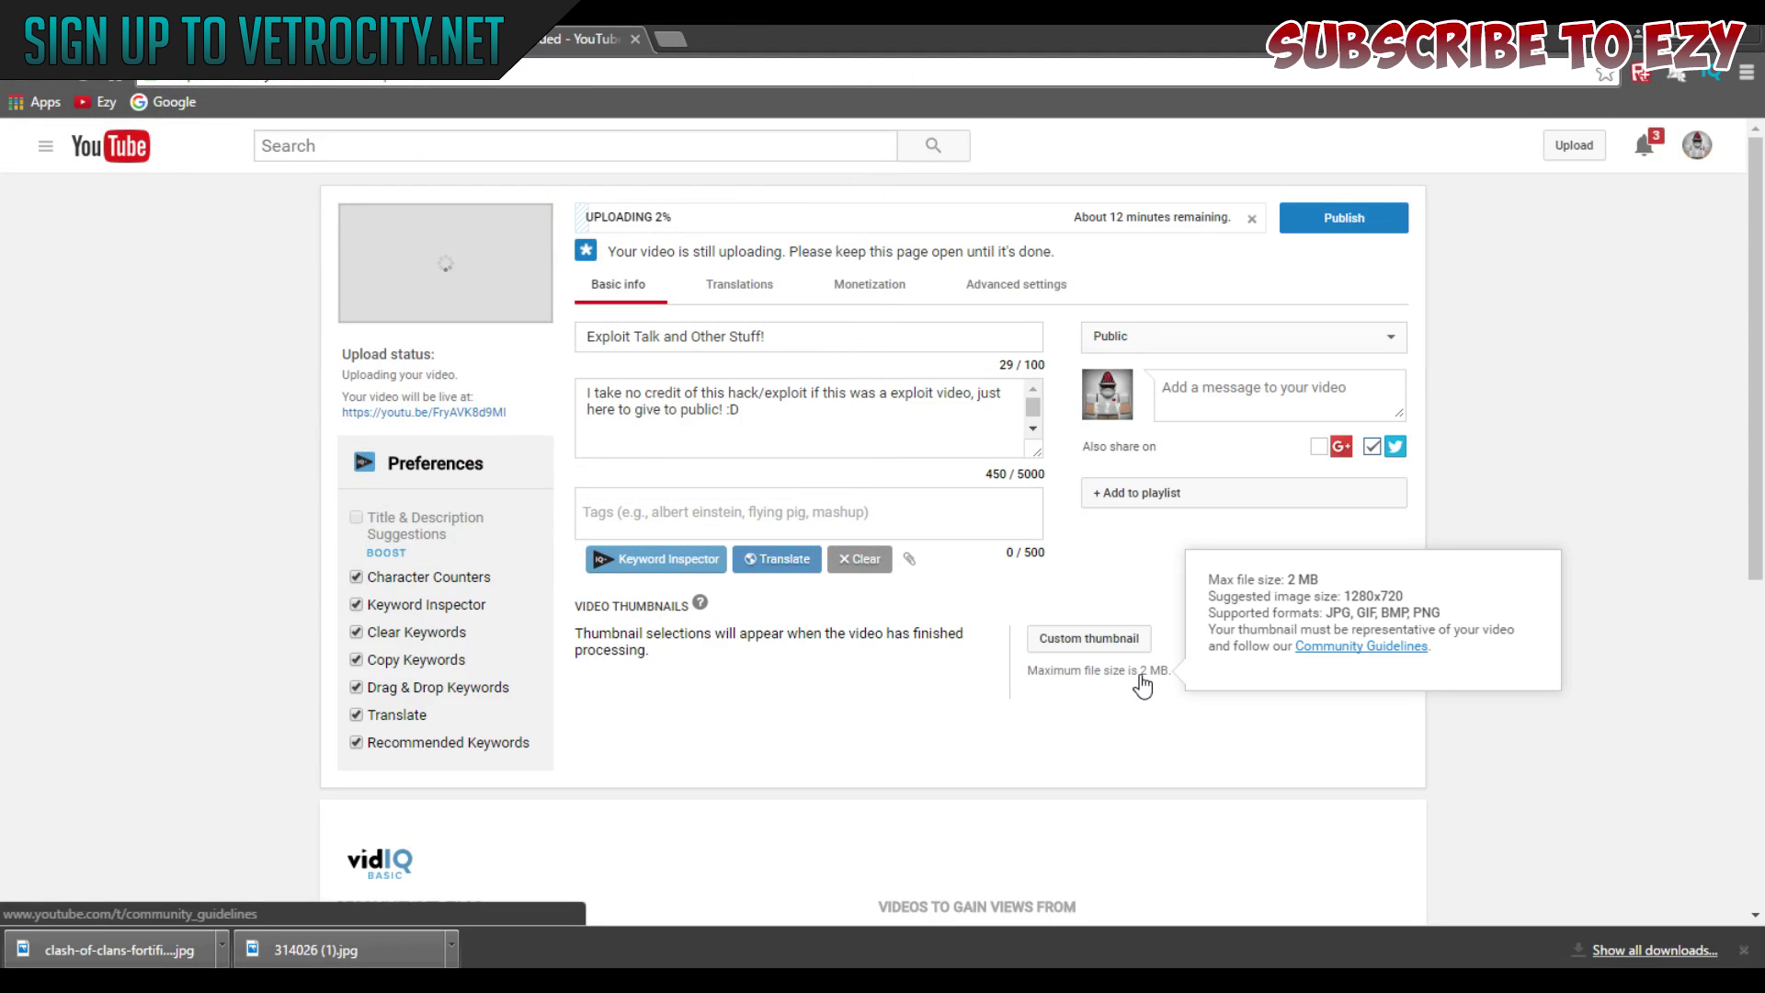
left_click(1094, 642)
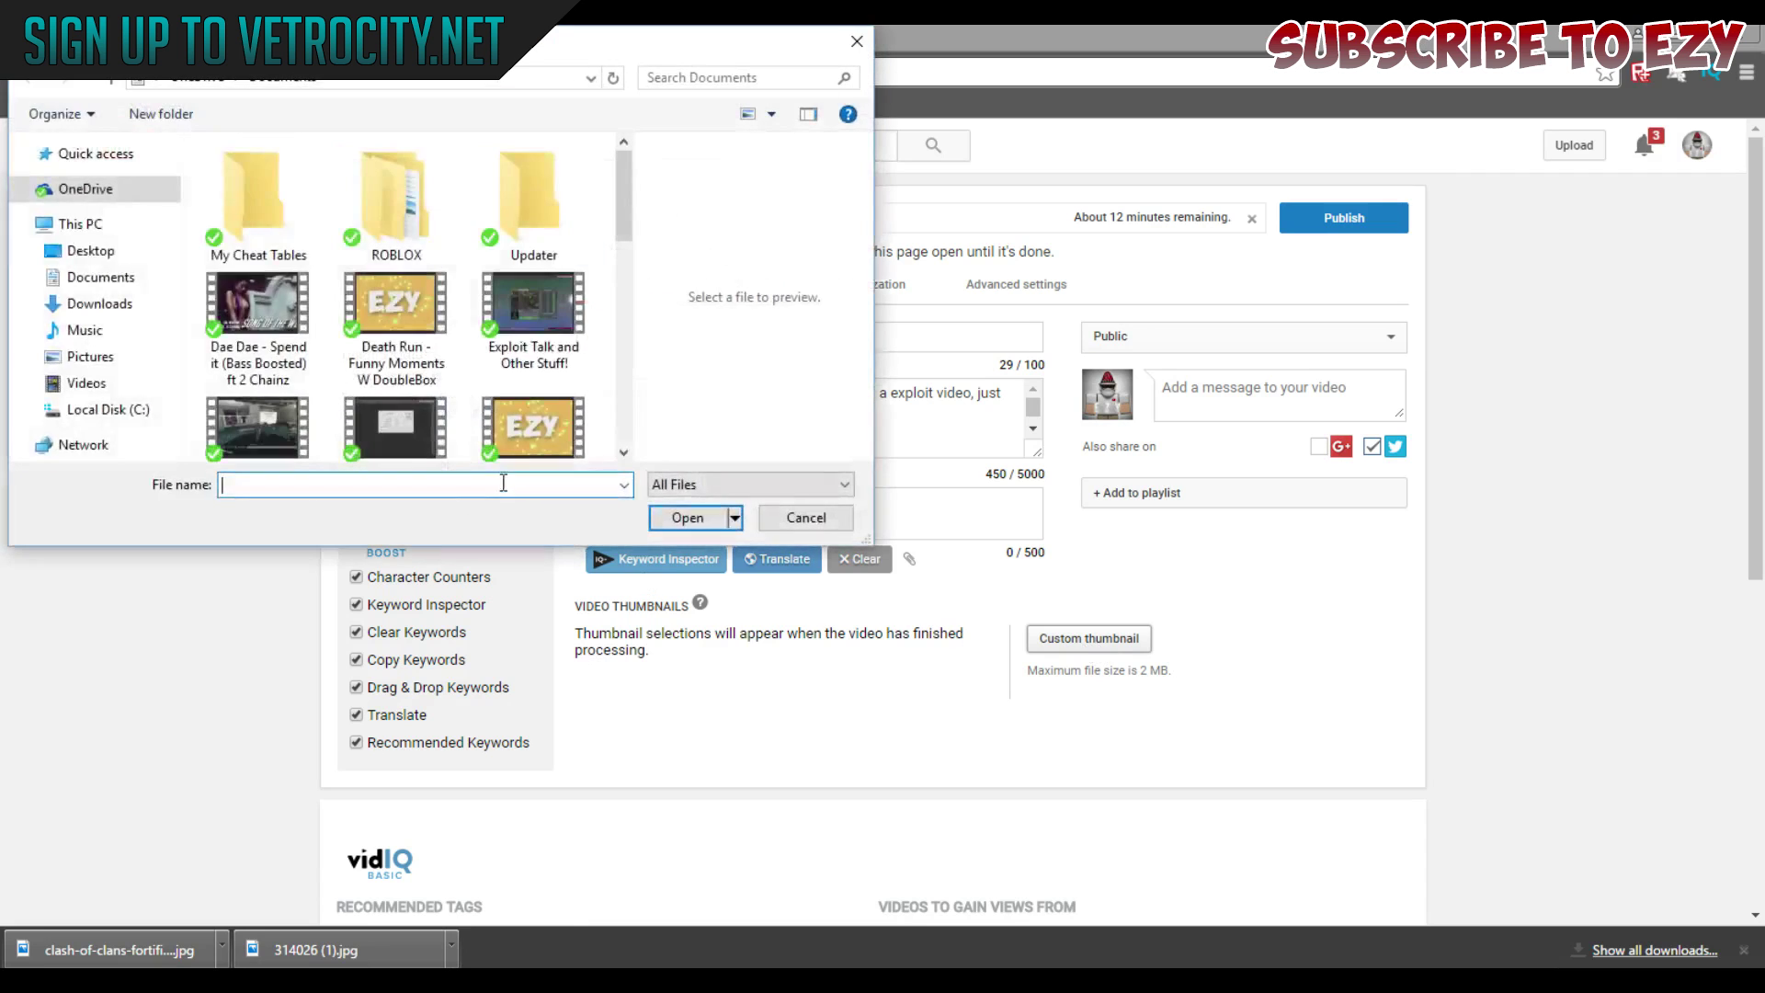
Choose farmingtrophies2.png from the Desktop as the video's custom thumbnail.
scroll(244, 345, "down", 5)
scroll(257, 368, "up", 5)
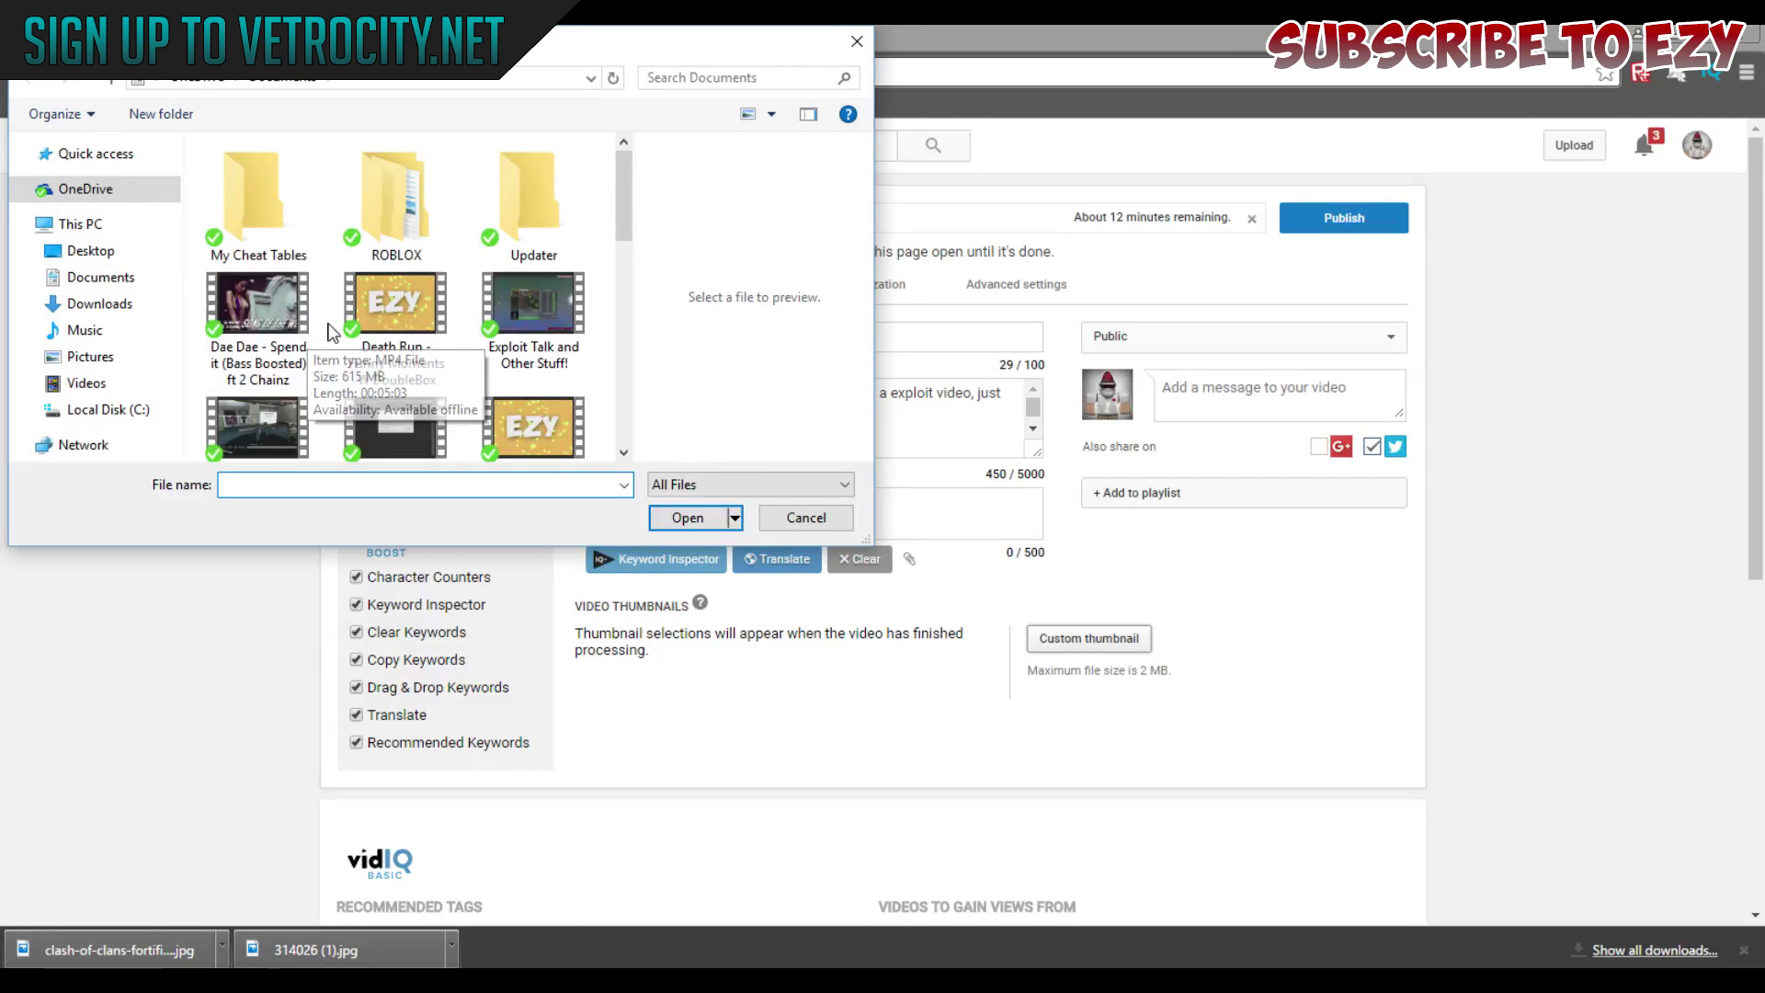
left_click(90, 250)
scroll(434, 301, "down", 3)
scroll(434, 303, "down", 8)
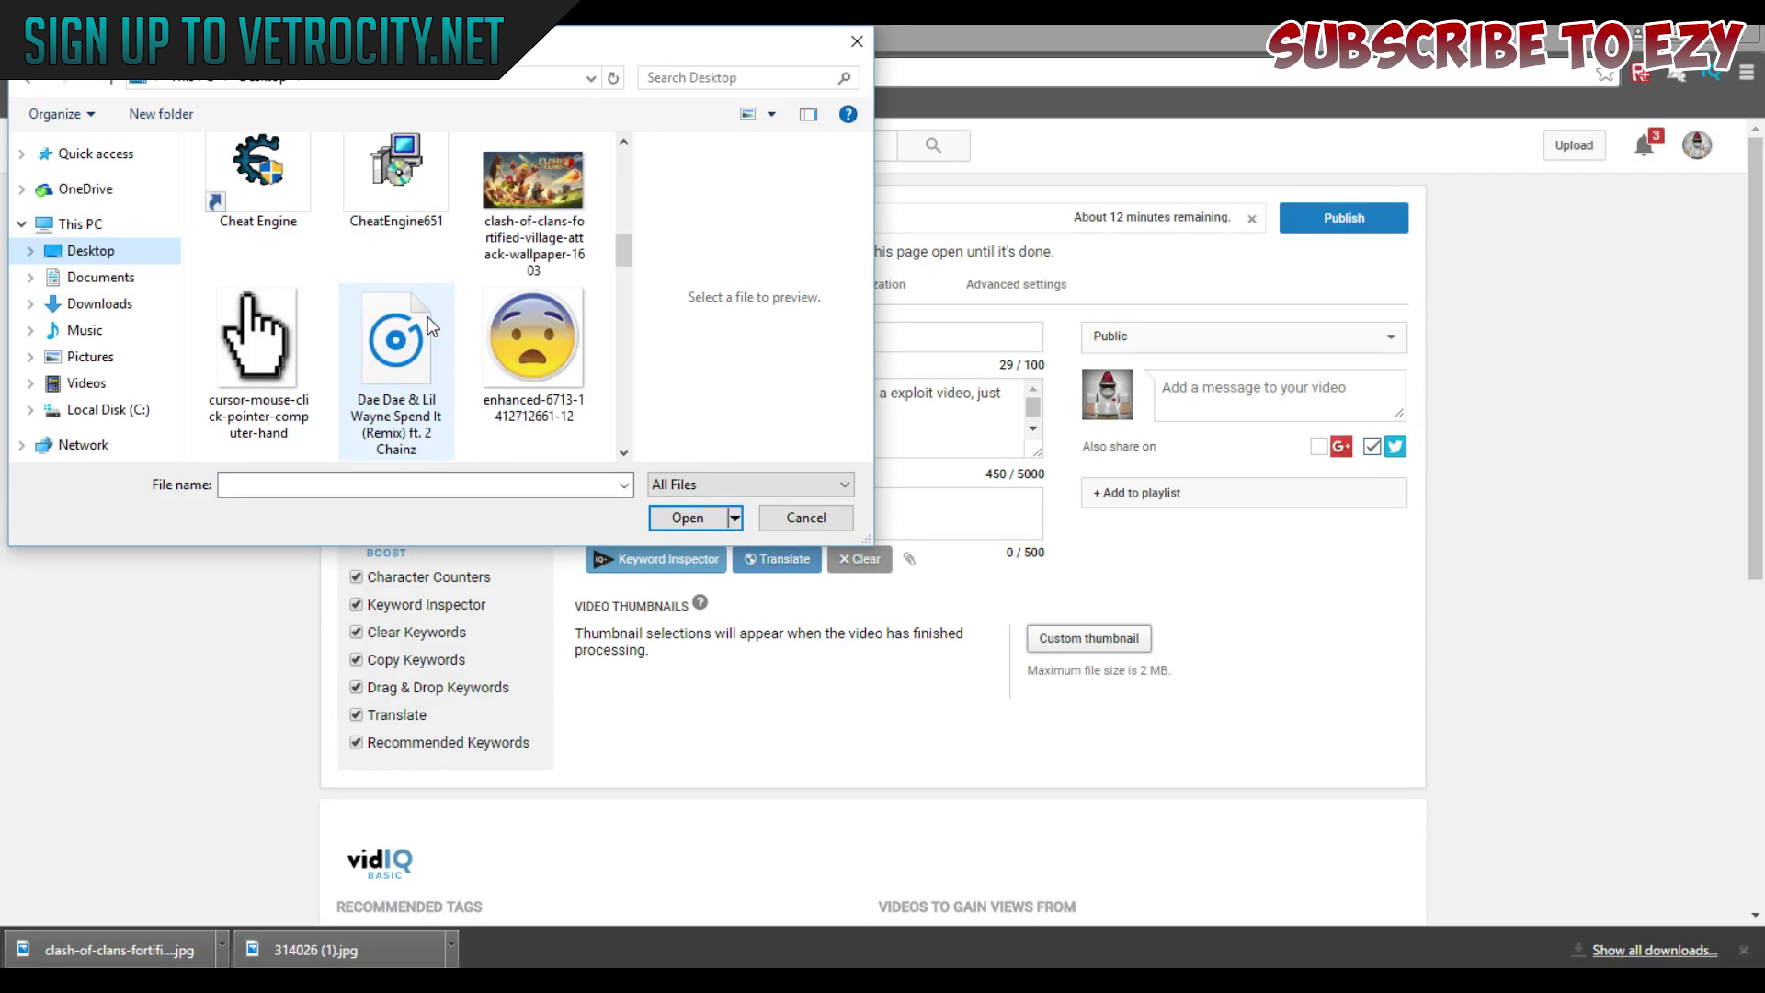
scroll(253, 308, "down", 3)
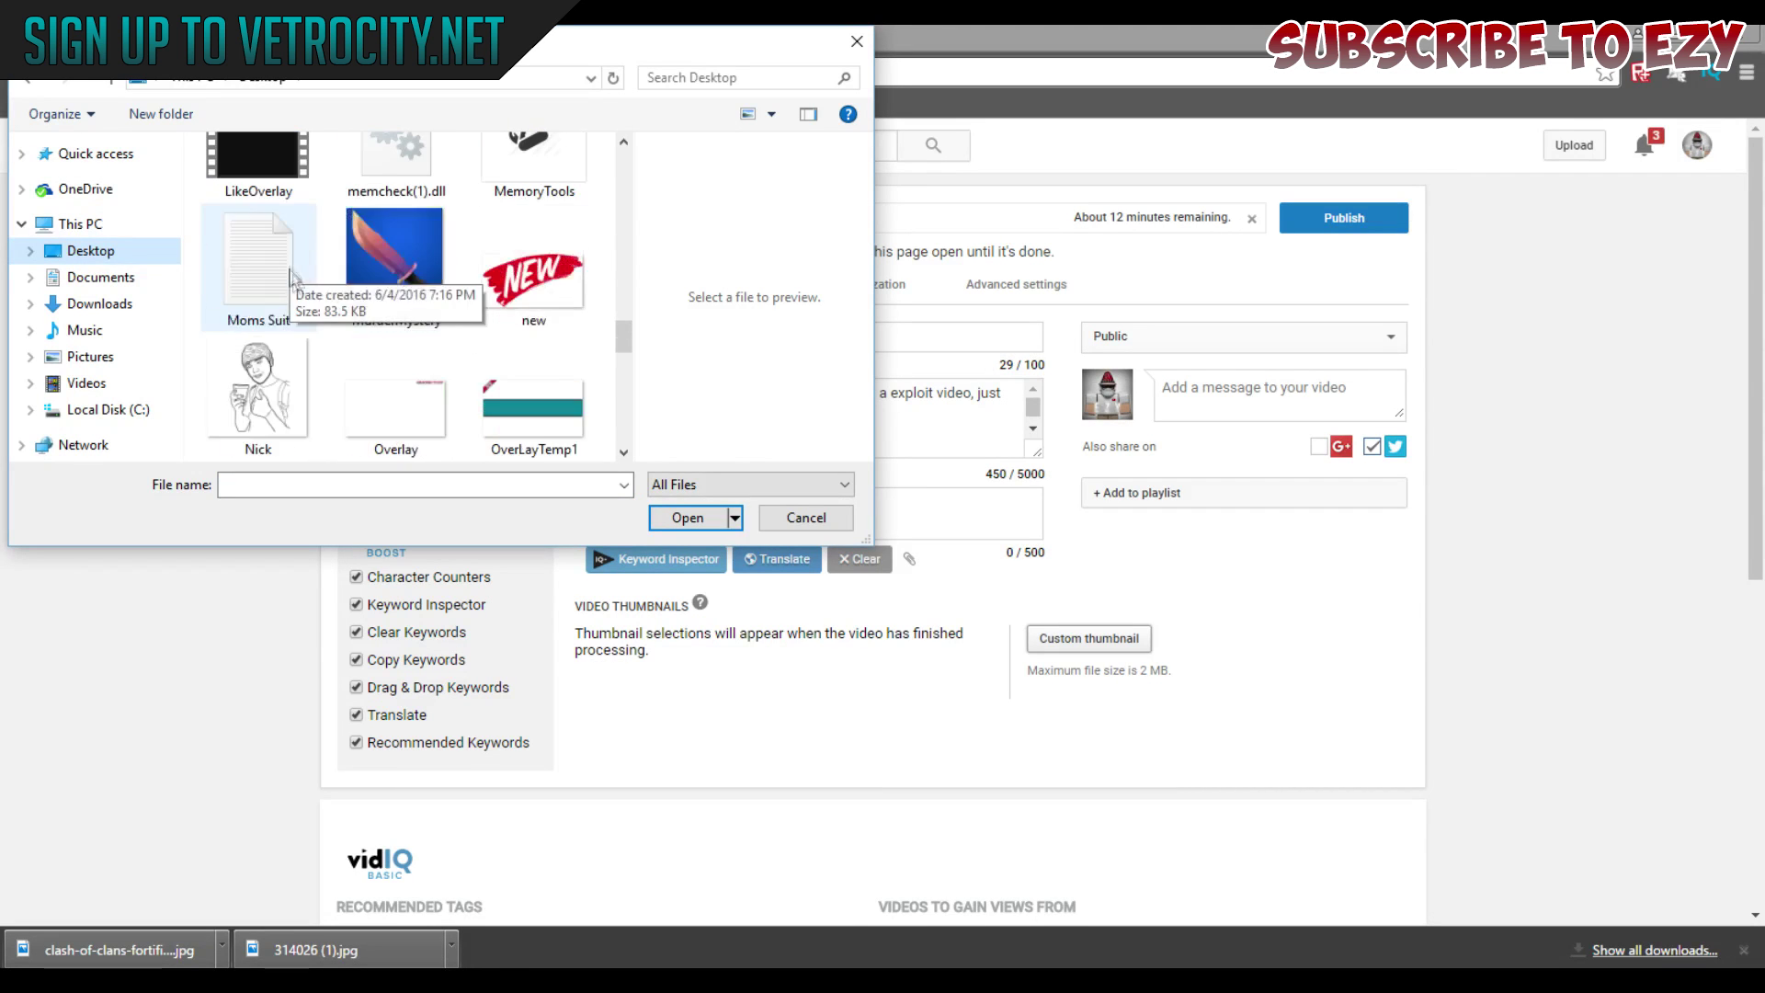
scroll(267, 336, "up", 5)
double_click(270, 339)
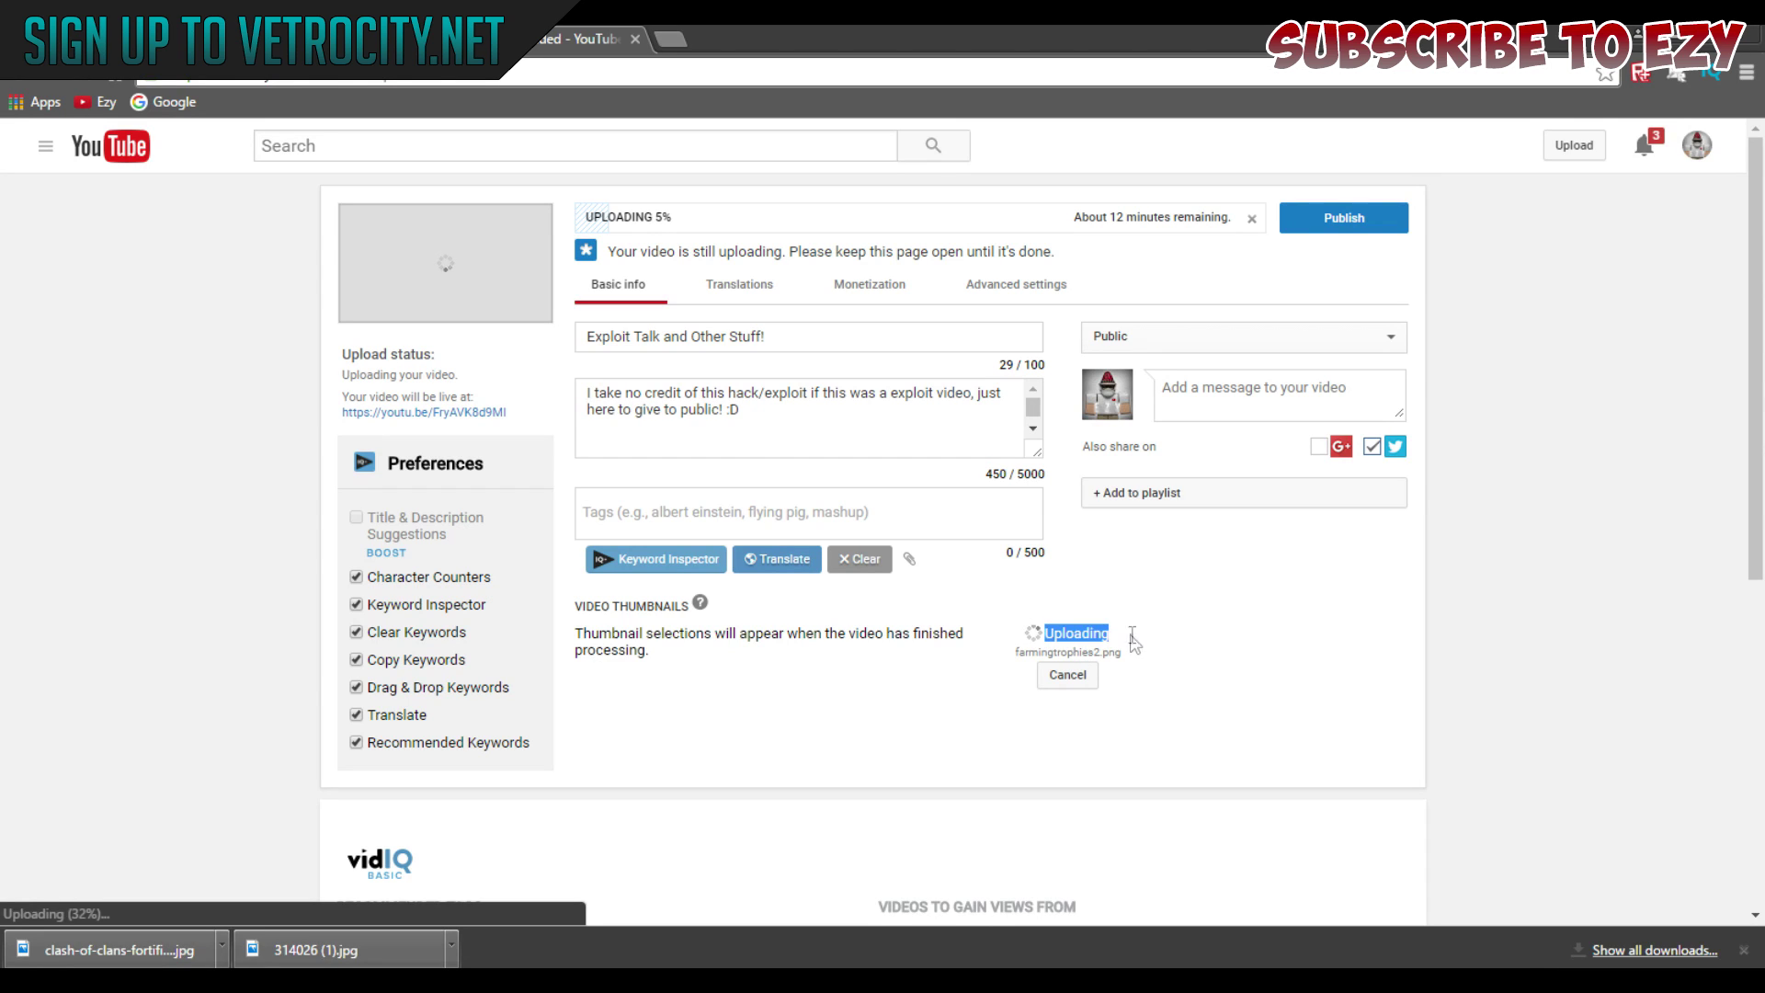
left_click(1076, 621)
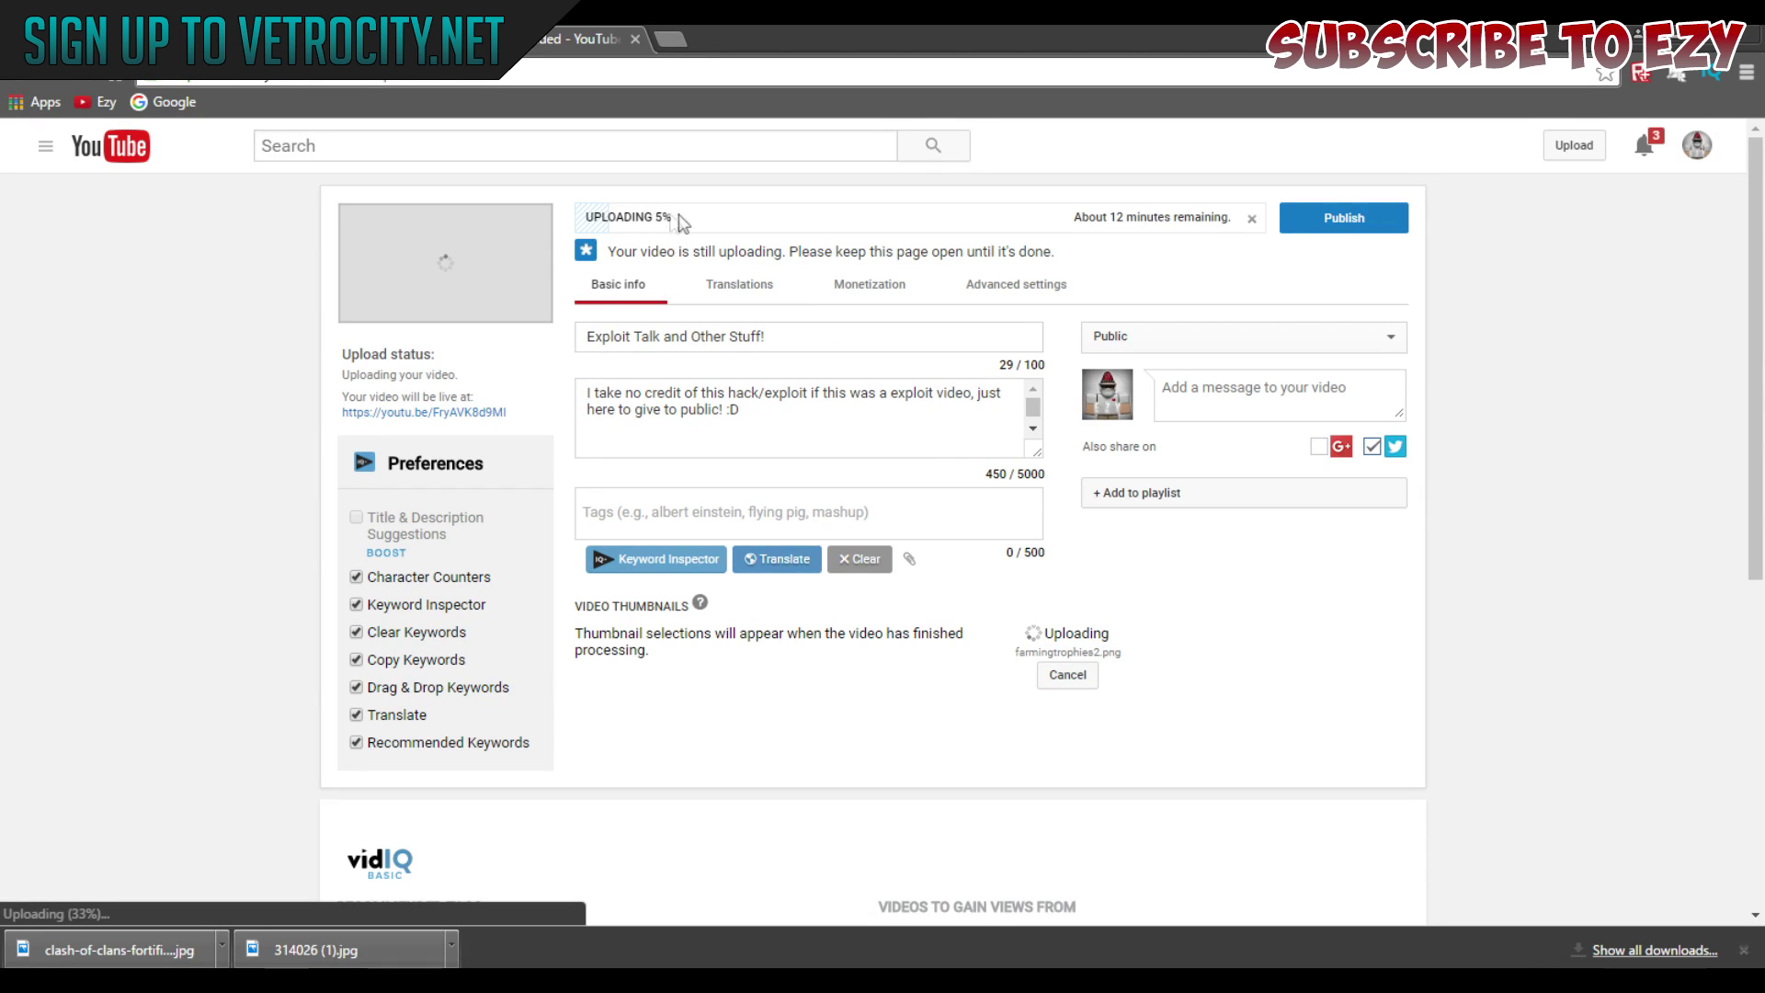
Cancel the farmingtrophies2 thumbnail and browse to Desktop > Work > Thumbnail Starter.
left_click(1064, 682)
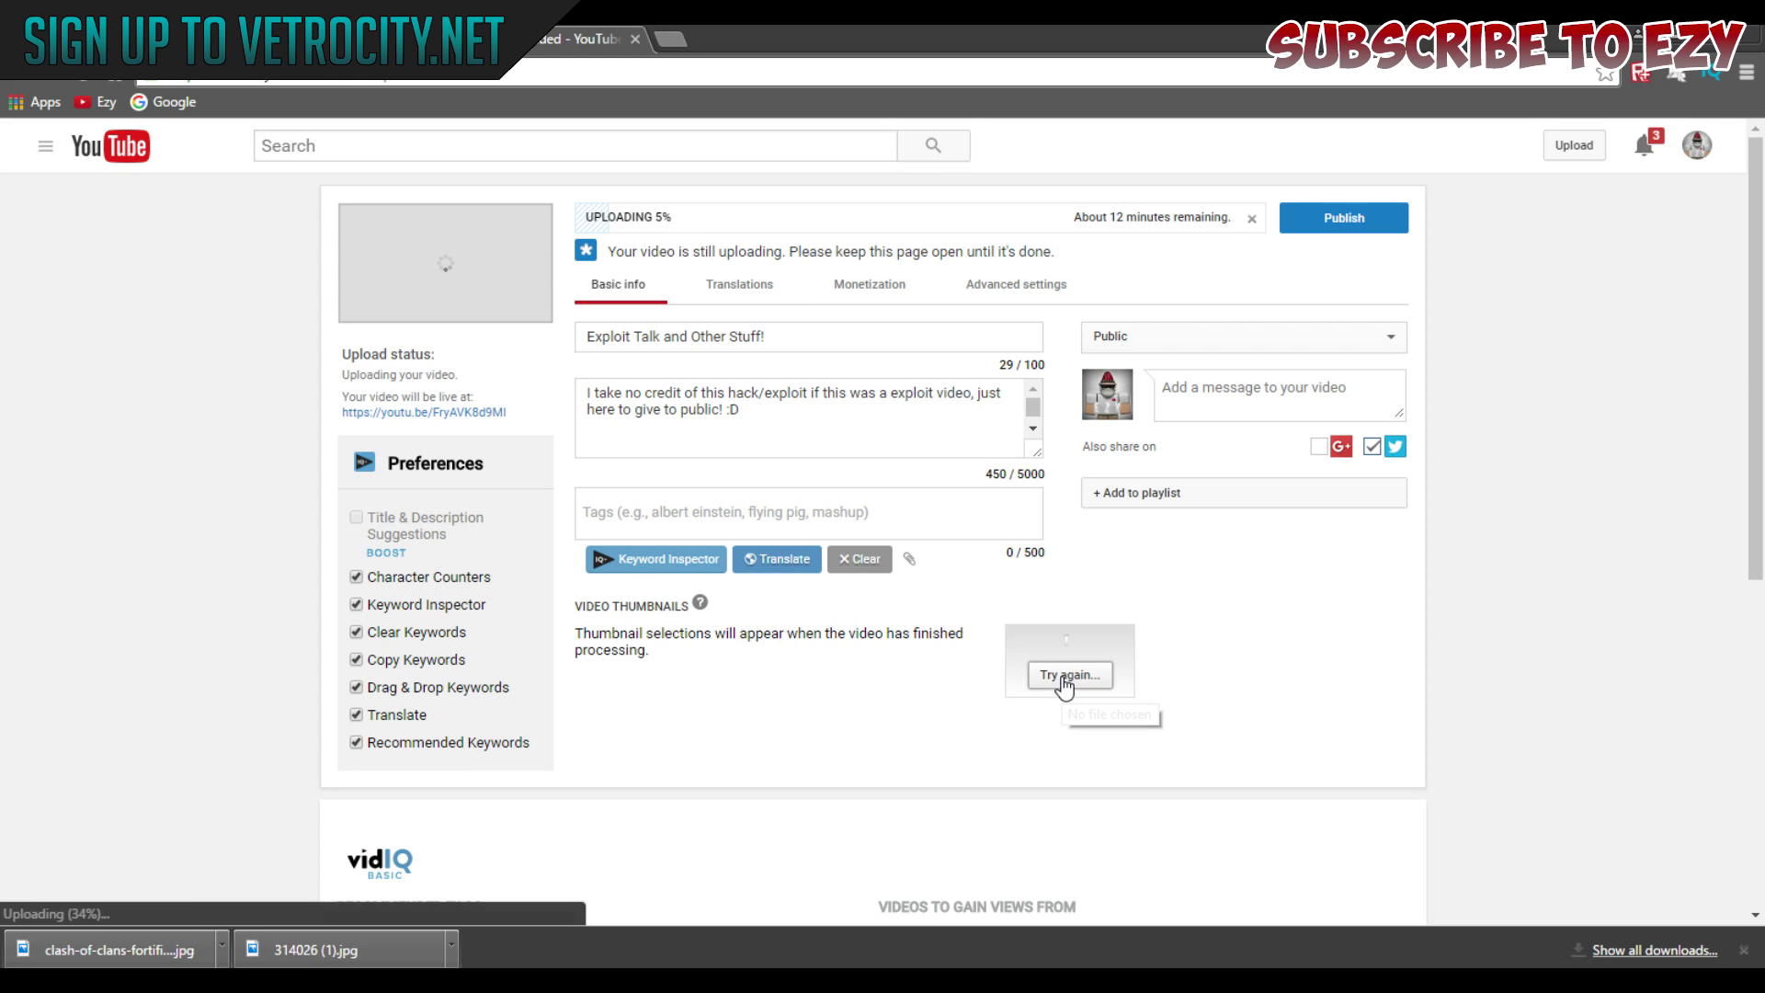
left_click(1074, 675)
scroll(462, 256, "down", 2)
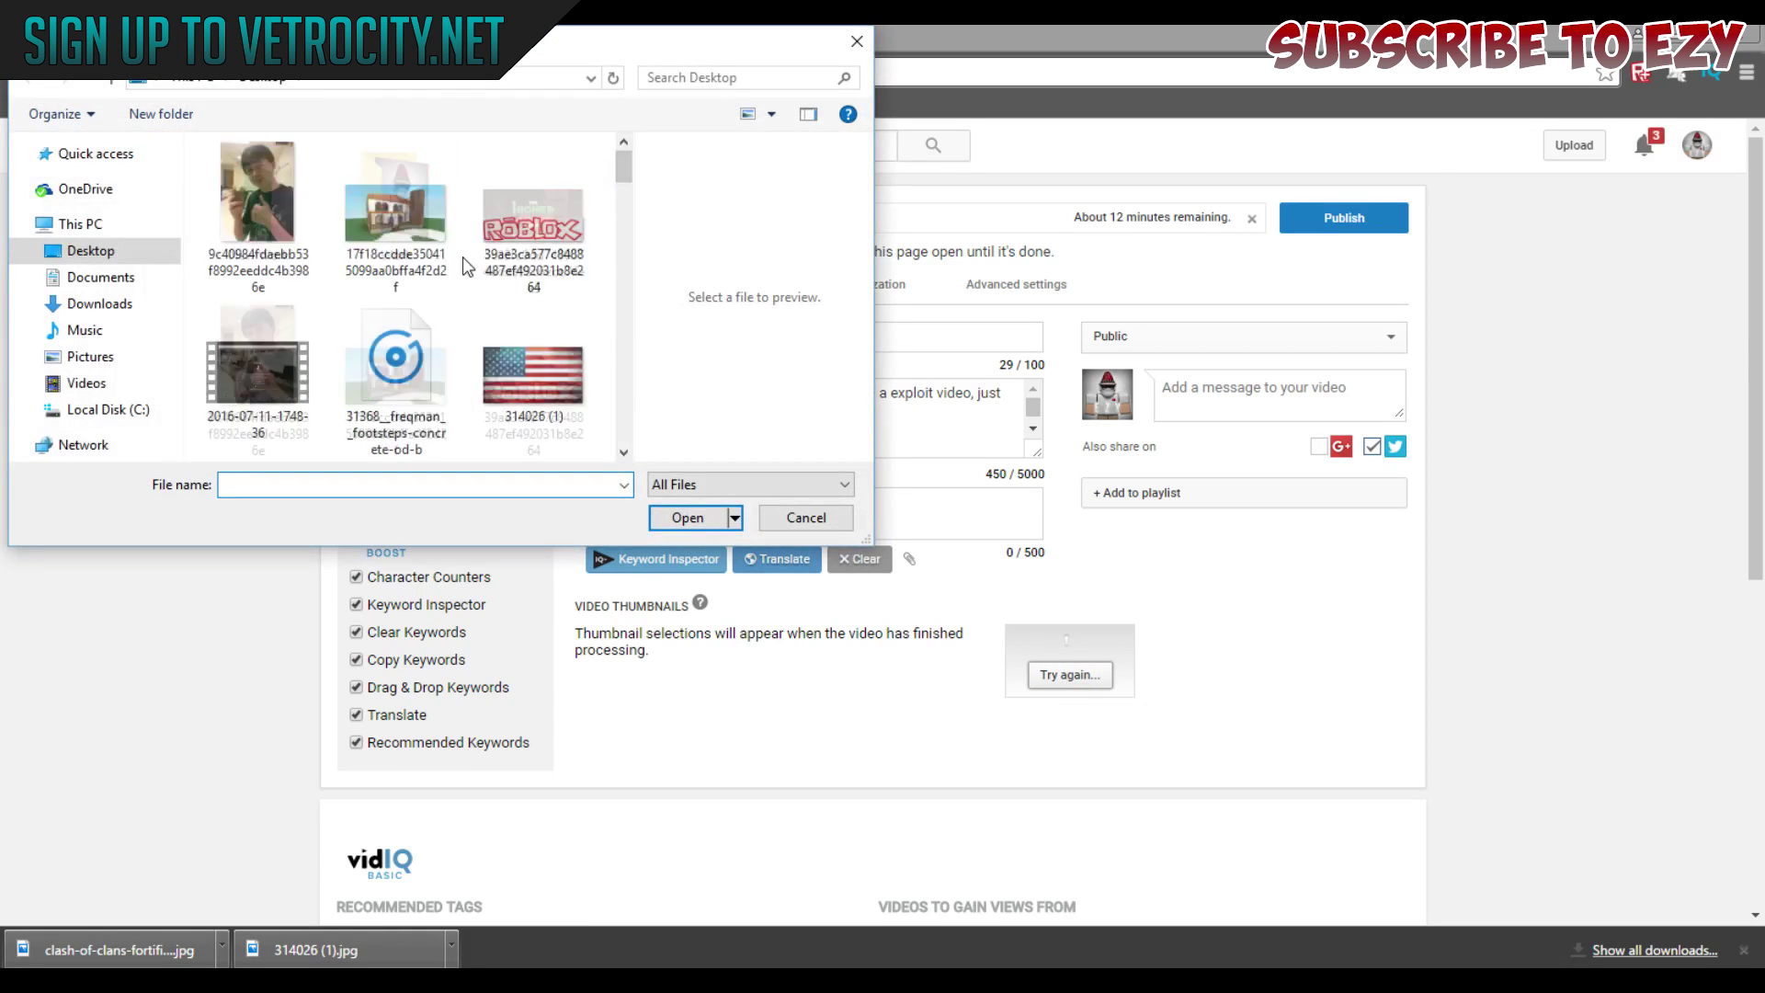
scroll(462, 256, "up", 2)
double_click(412, 191)
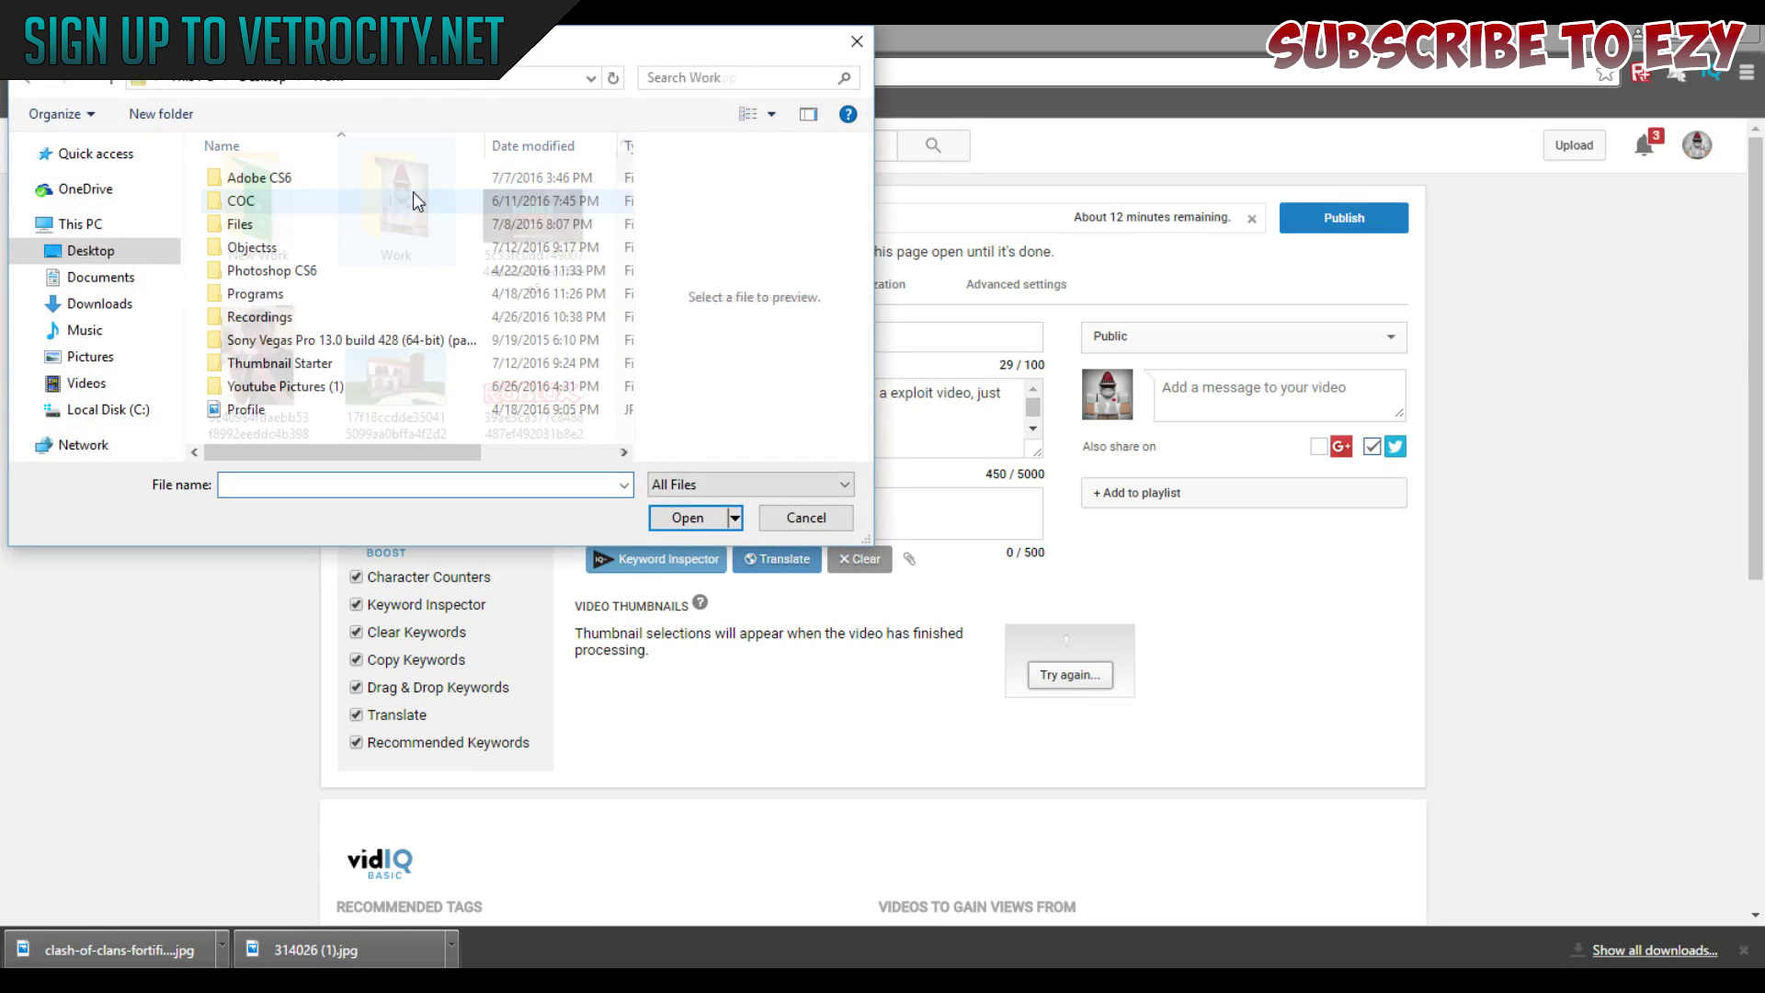
left_click(273, 368)
double_click(273, 367)
Set image 47 from Thumbnail Starter as the custom thumbnail, then cancel the video upload.
scroll(407, 297, "down", 10)
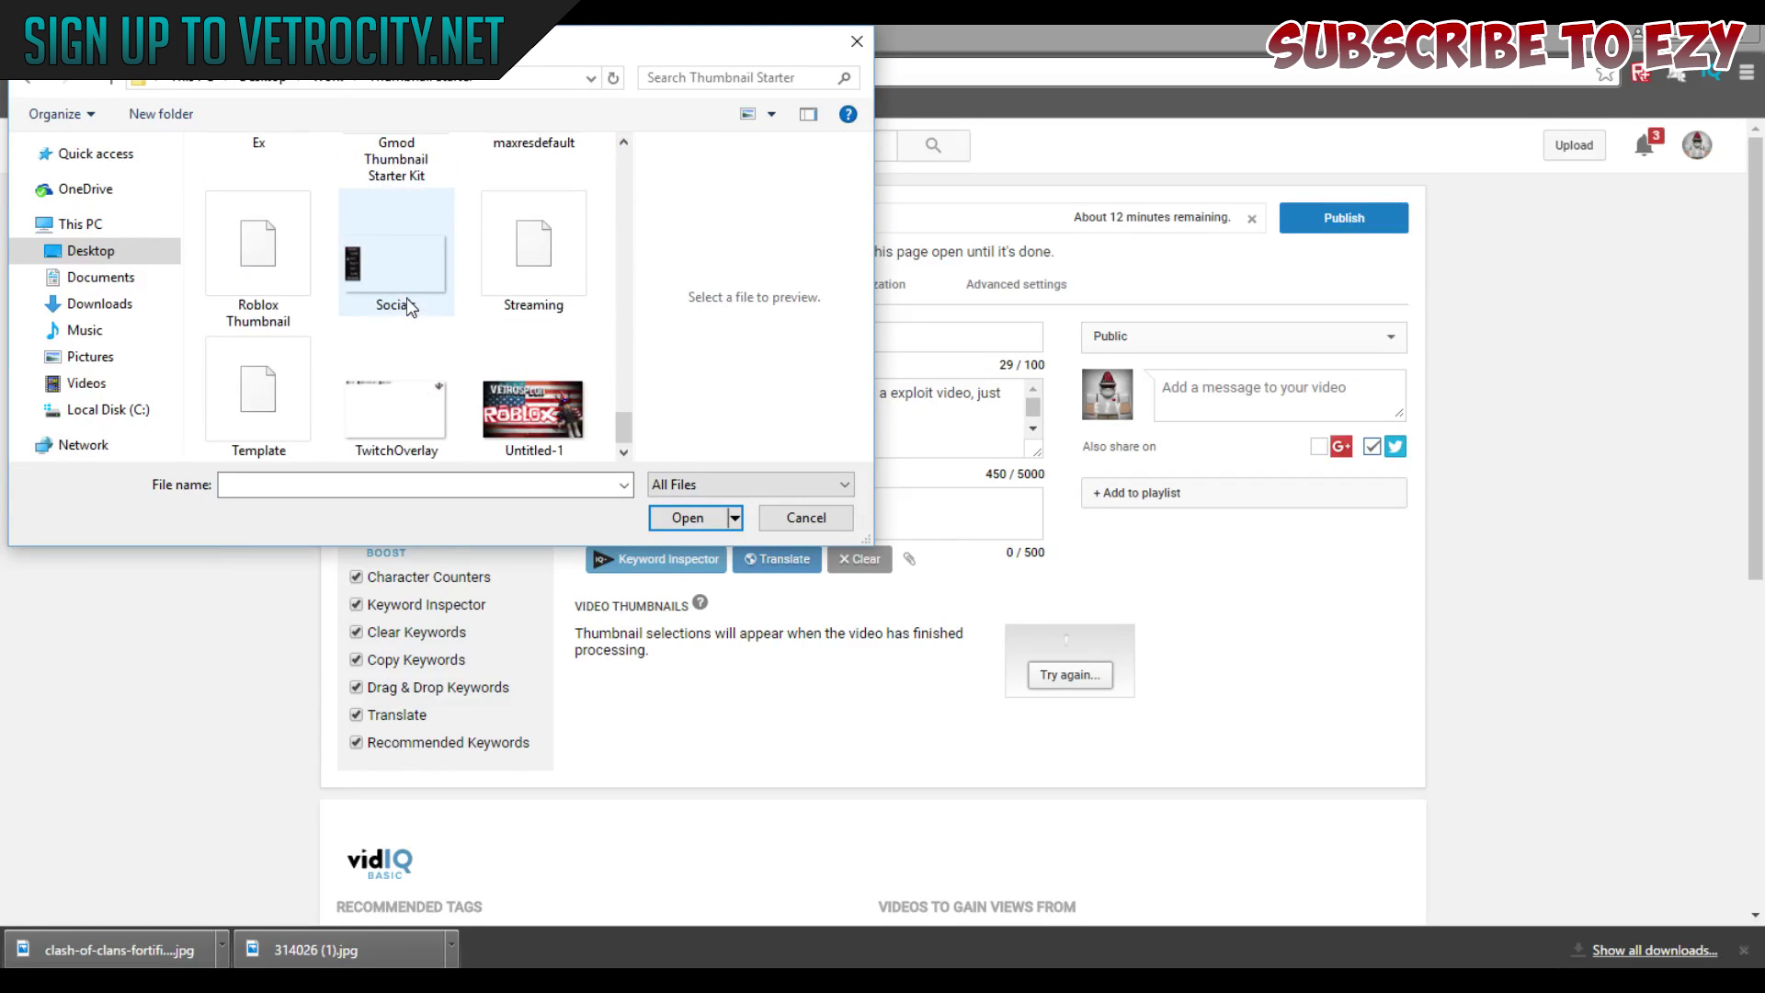
scroll(351, 345, "up", 5)
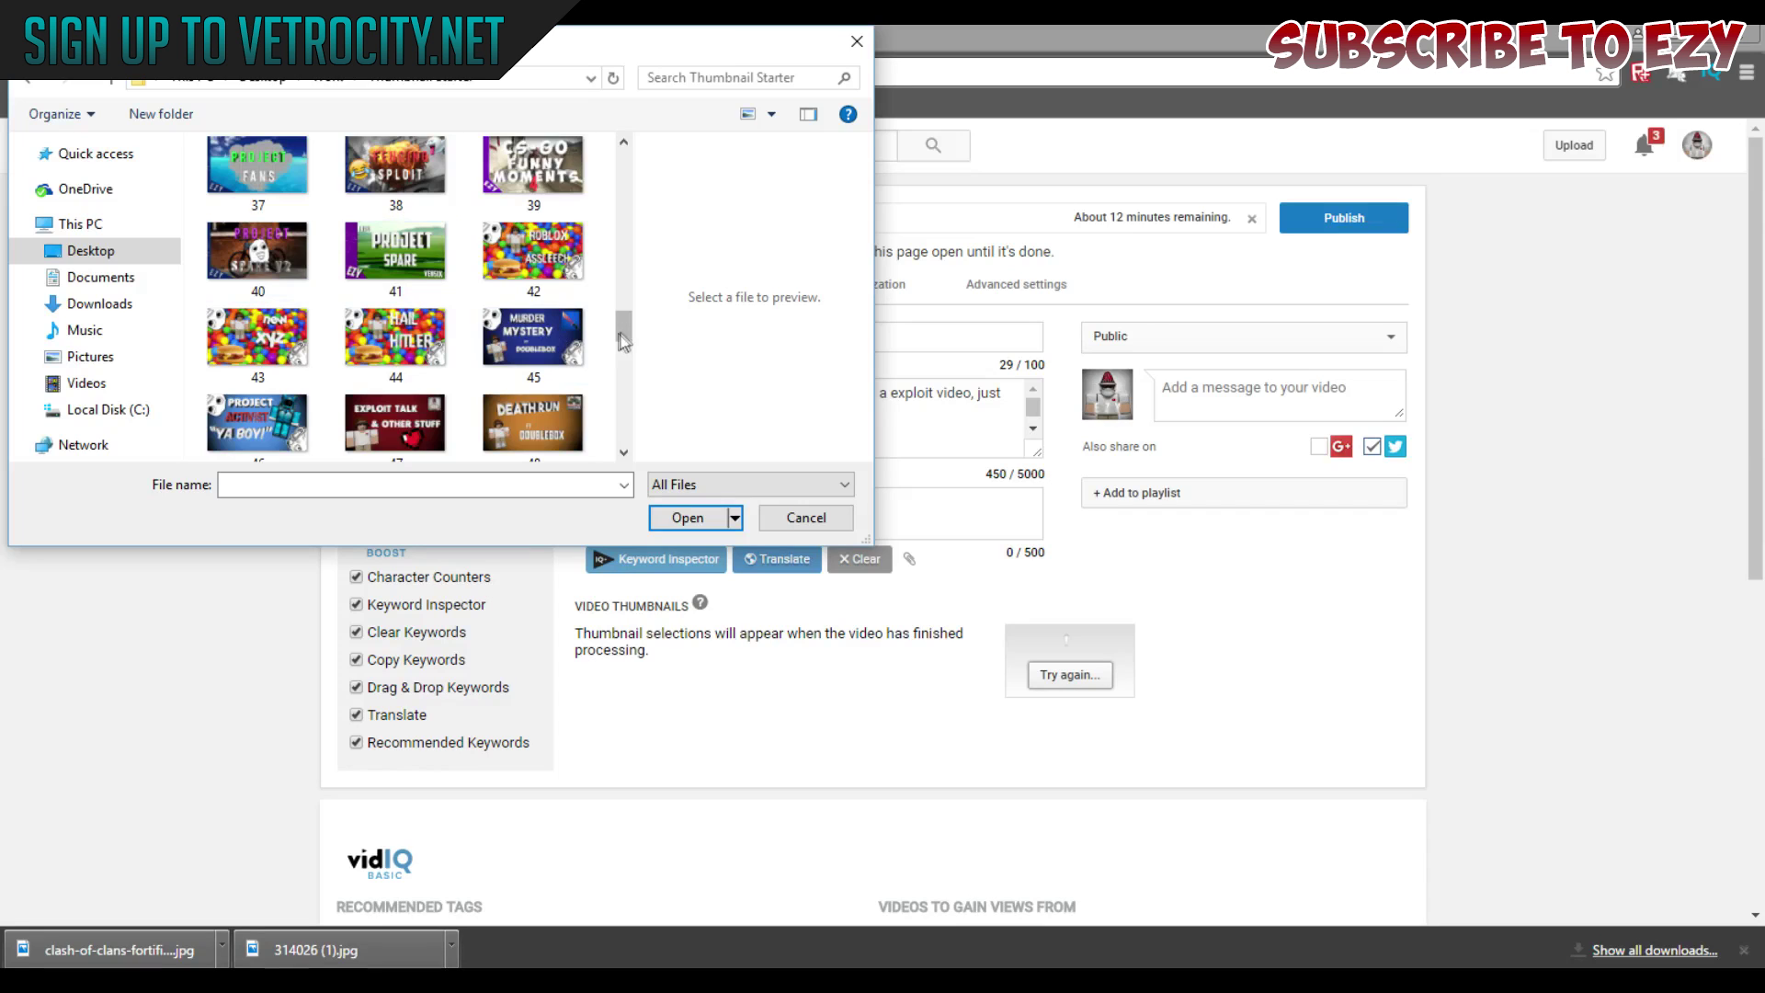
mouse_move(623, 330)
left_mouse_down()
mouse_move(633, 358)
mouse_move(624, 171)
mouse_move(623, 337)
left_mouse_up()
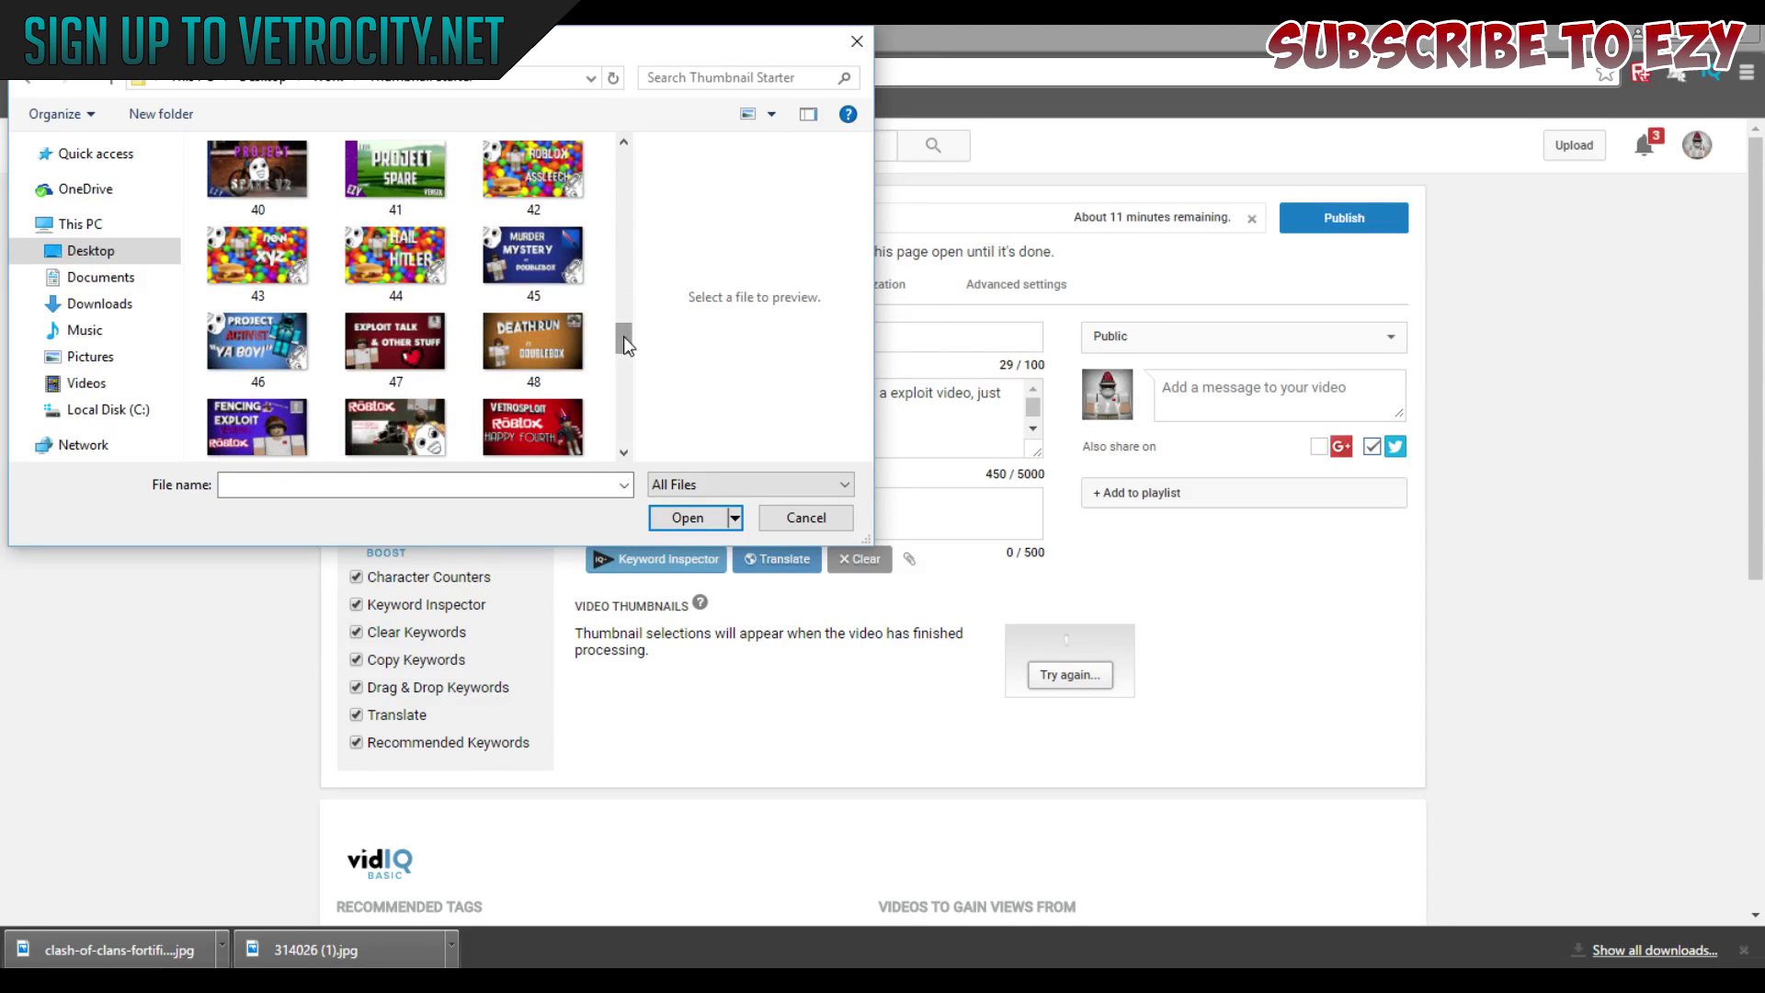
double_click(406, 337)
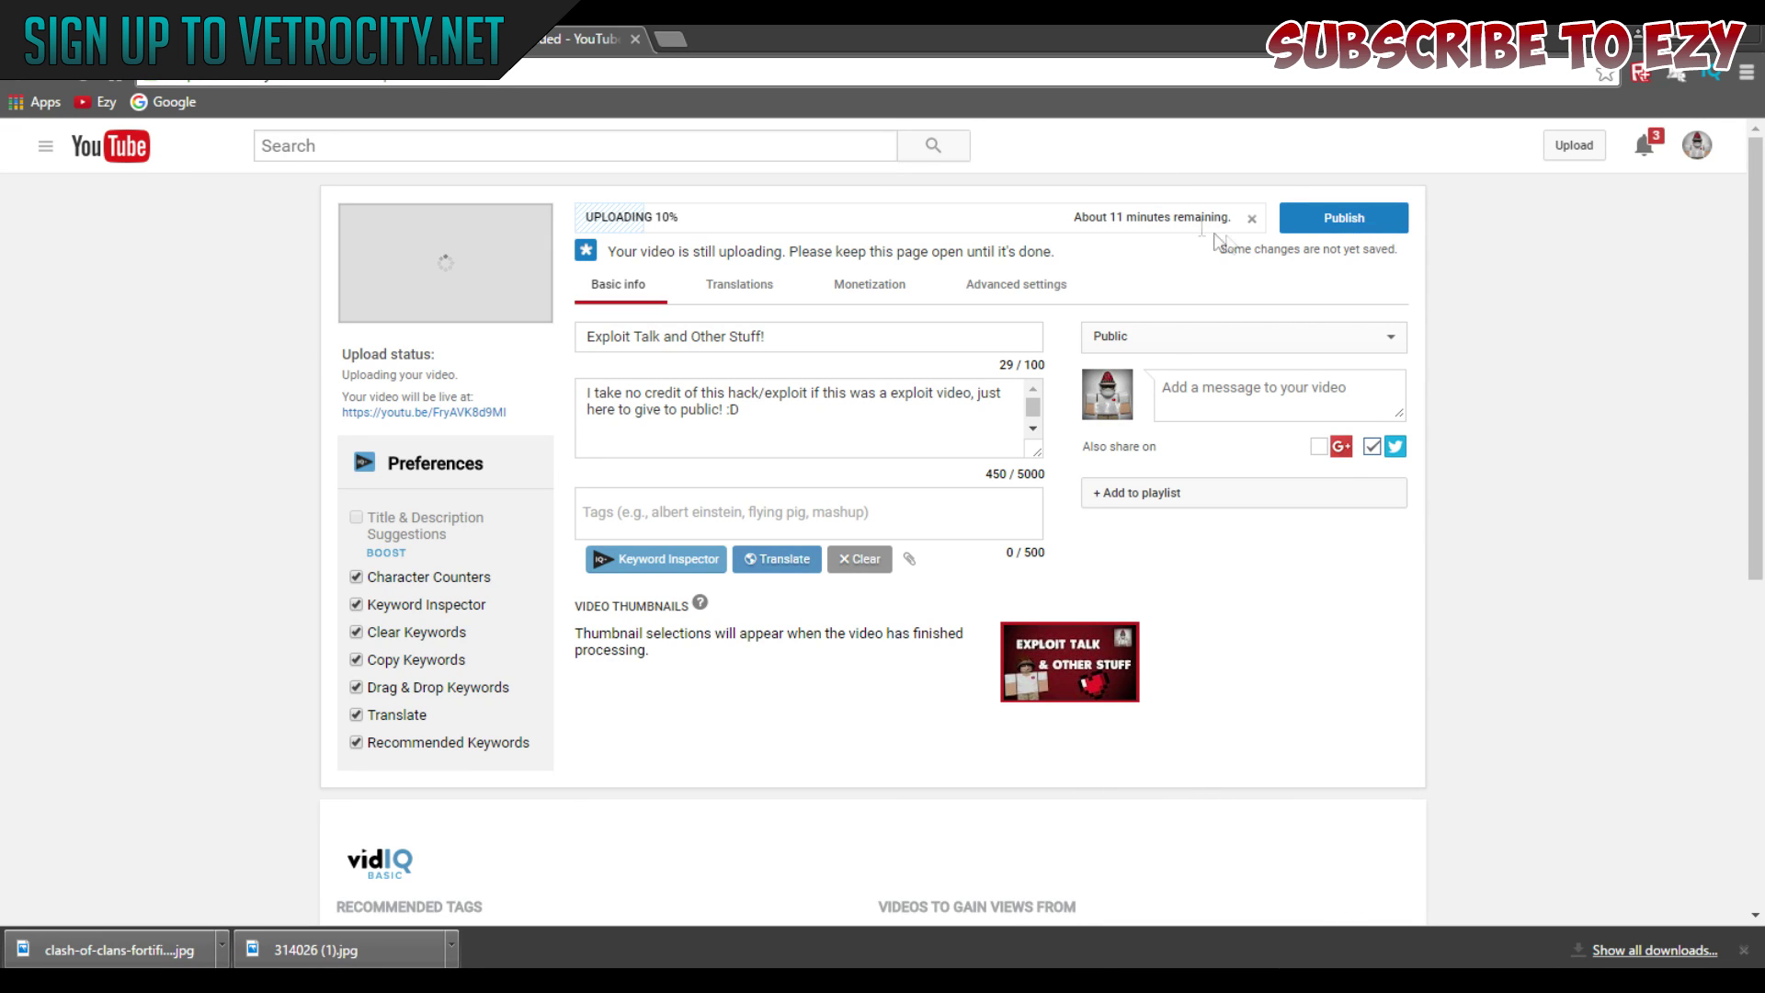
left_click(1252, 221)
Confirm cancelling the 'Exploit Talk and Other Stuff!' video upload.
left_click(957, 542)
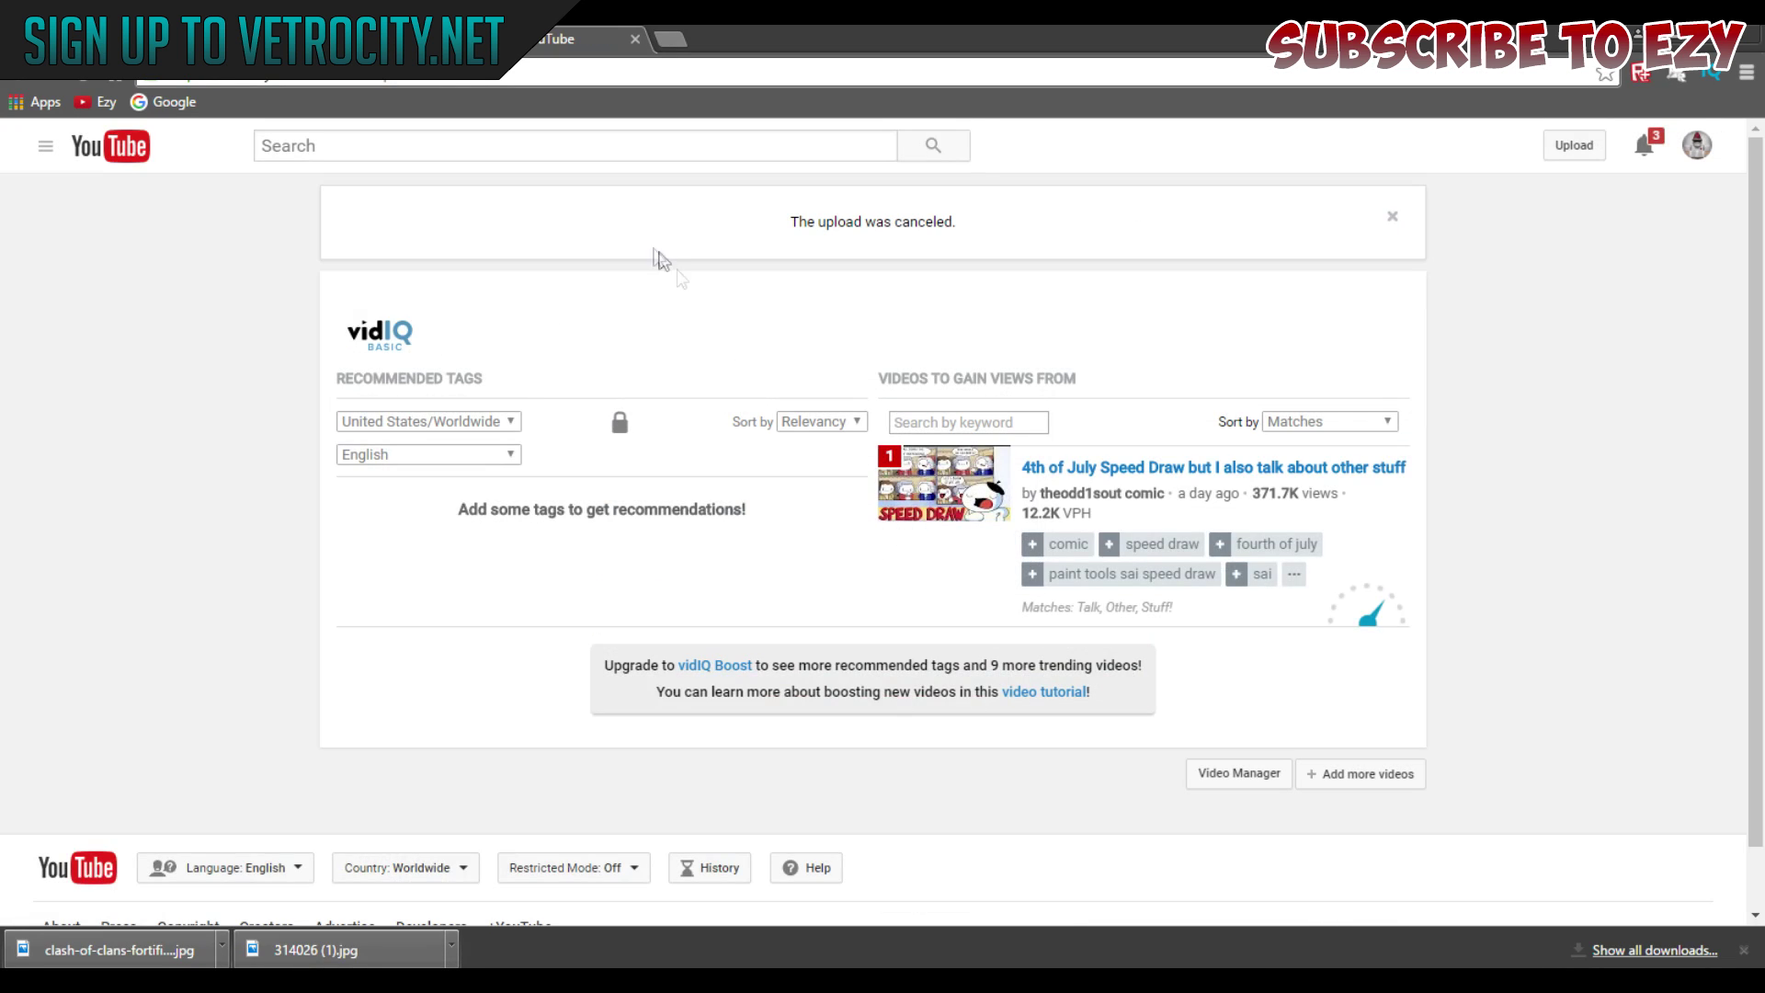